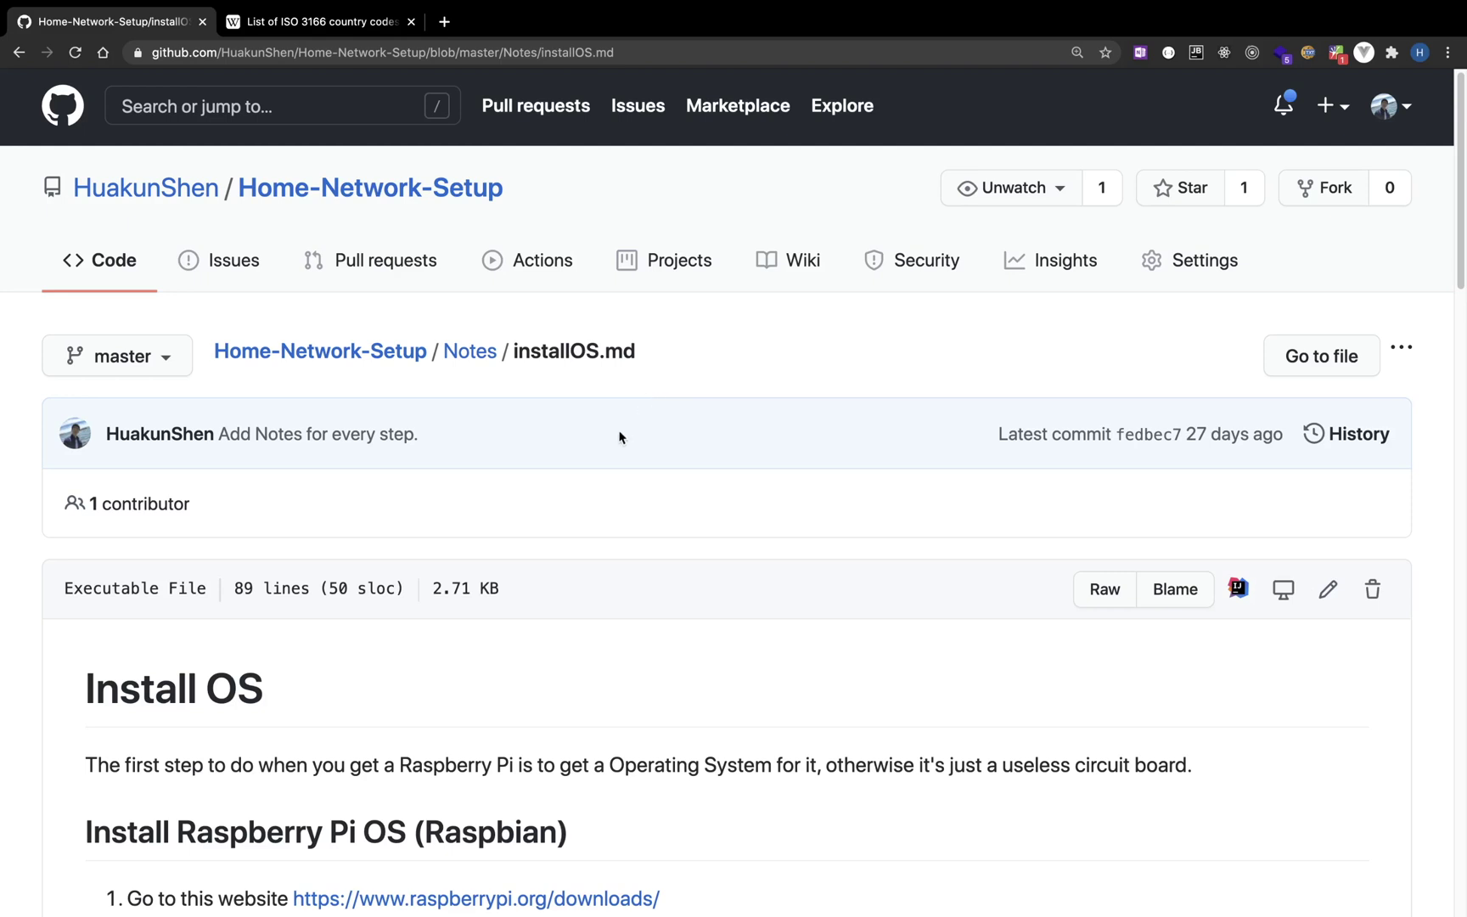
# Open the raspberrypi.org/downloads link in a new tab and view the Raspberry Pi Downloads page
pyautogui.scroll(-3, 575, 432)
pyautogui.scroll(-3, 576, 439)
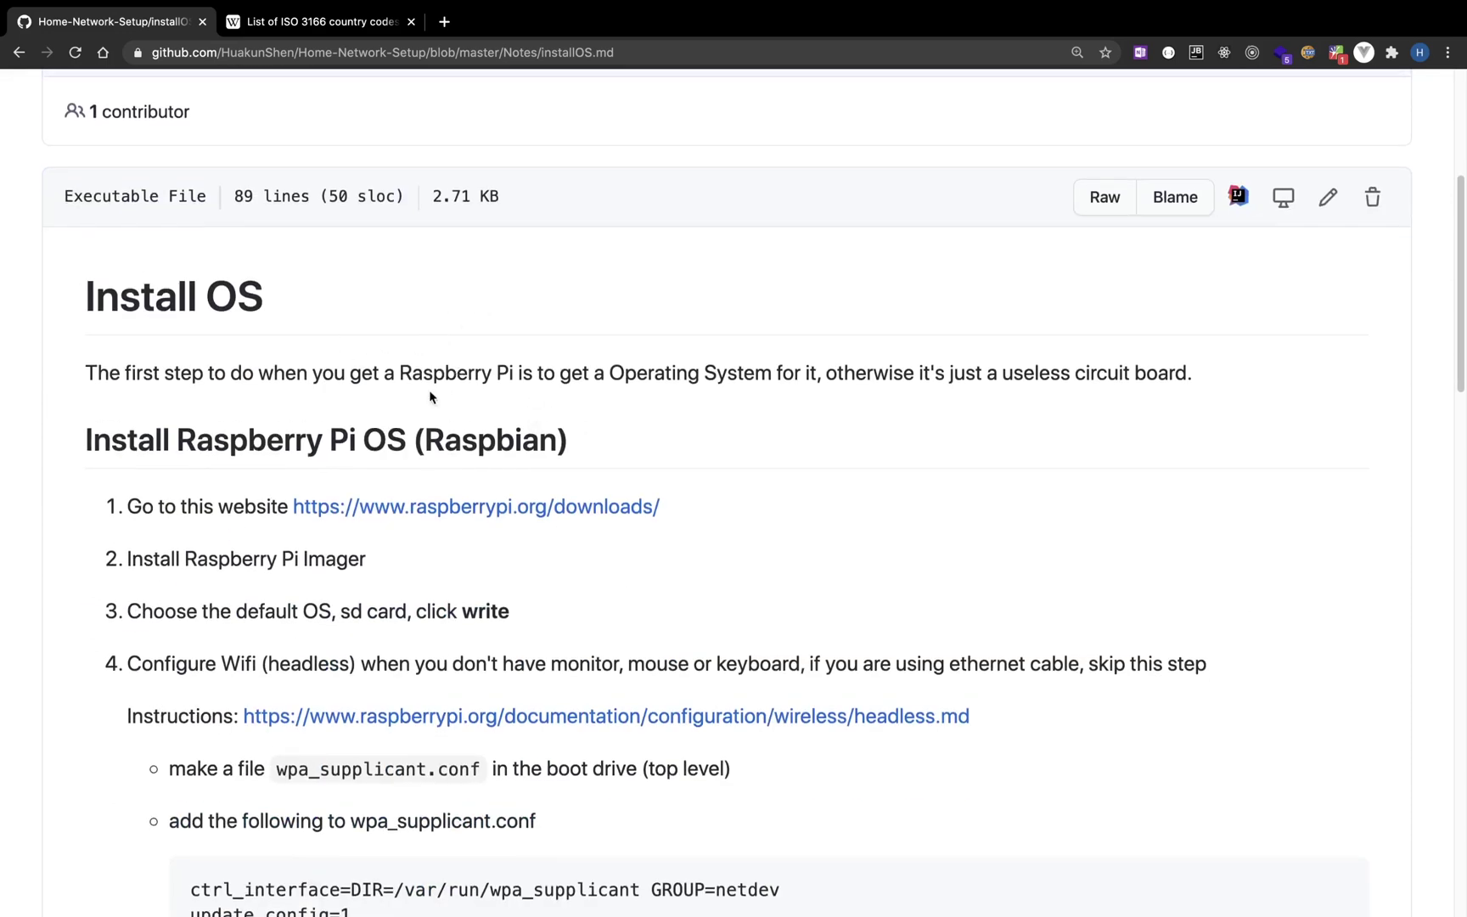
pyautogui.rightClick(469, 507)
pyautogui.click(501, 511)
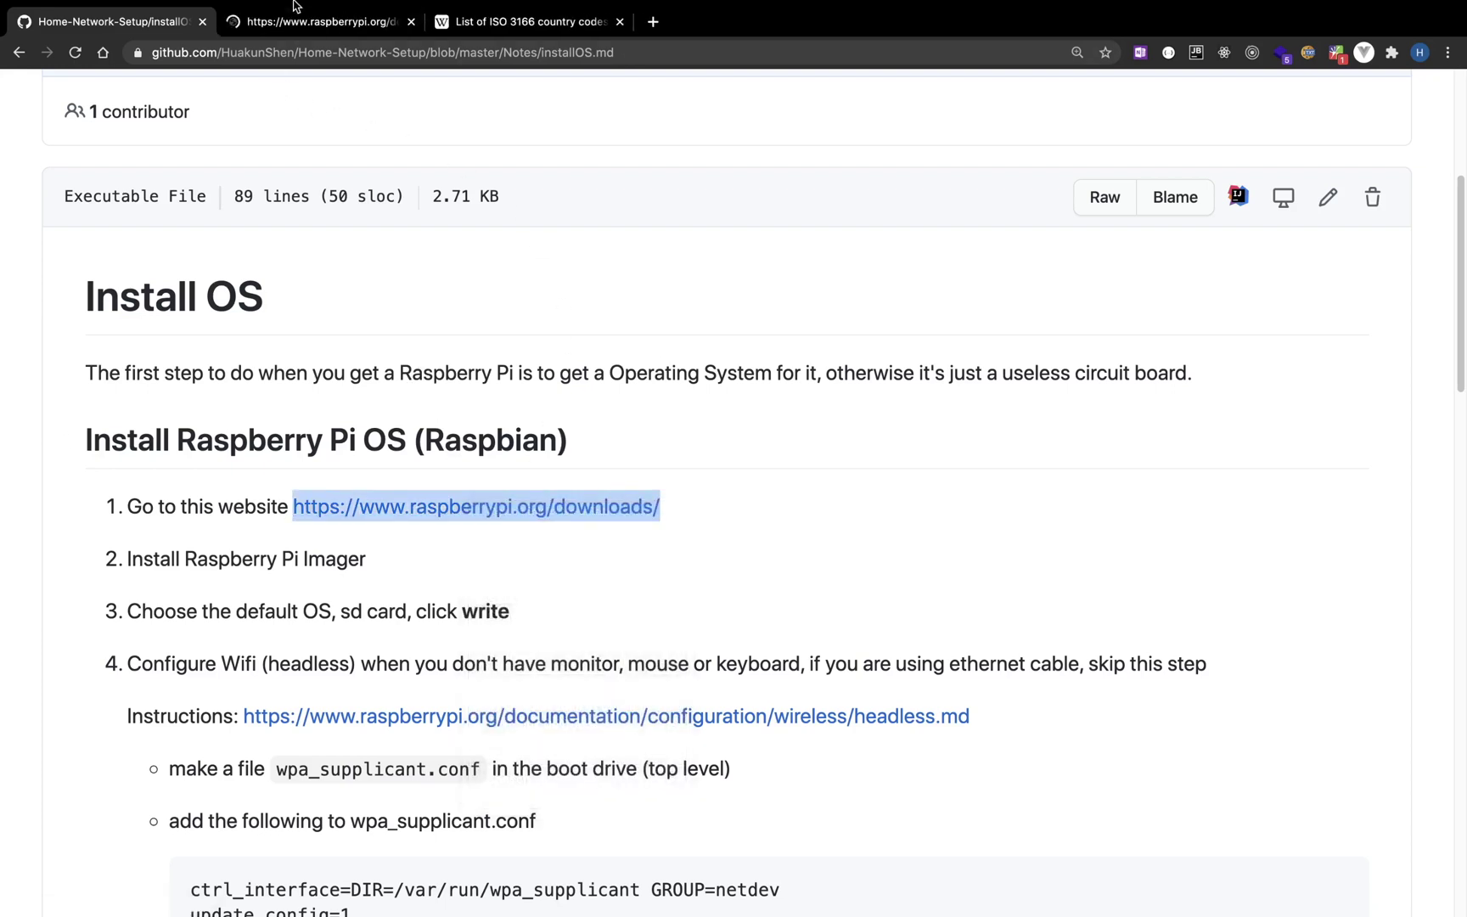
pyautogui.click(340, 22)
pyautogui.scroll(-1, 365, 475)
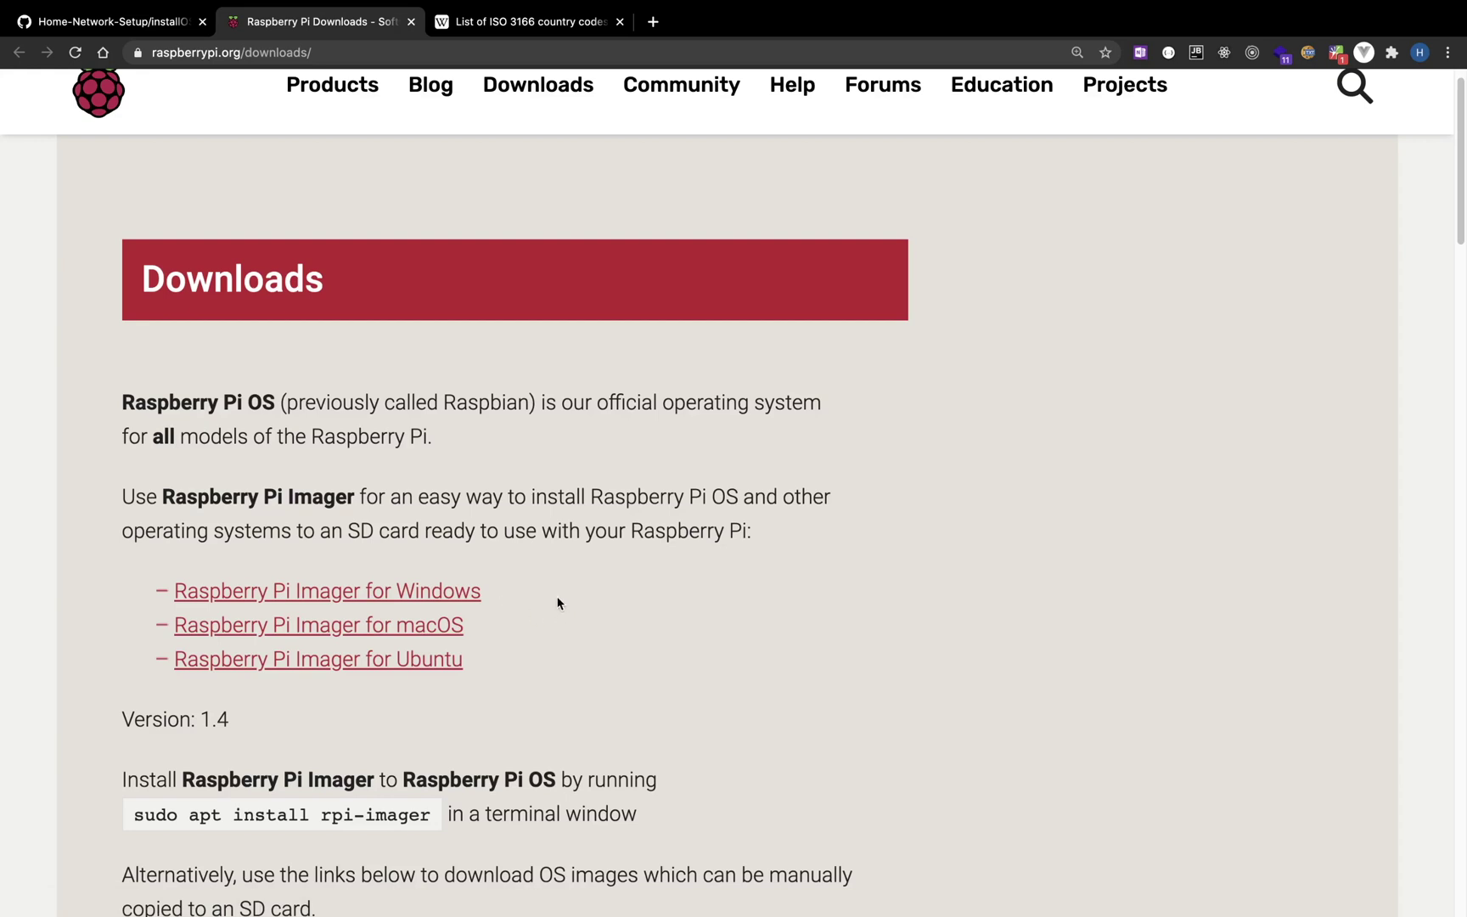
pyautogui.press('F11')
# Launch Raspberry Pi Imager through an 'image' launcher search and list the available SD cards
pyautogui.hotkey('alt', 'space')
pyautogui.write('image')
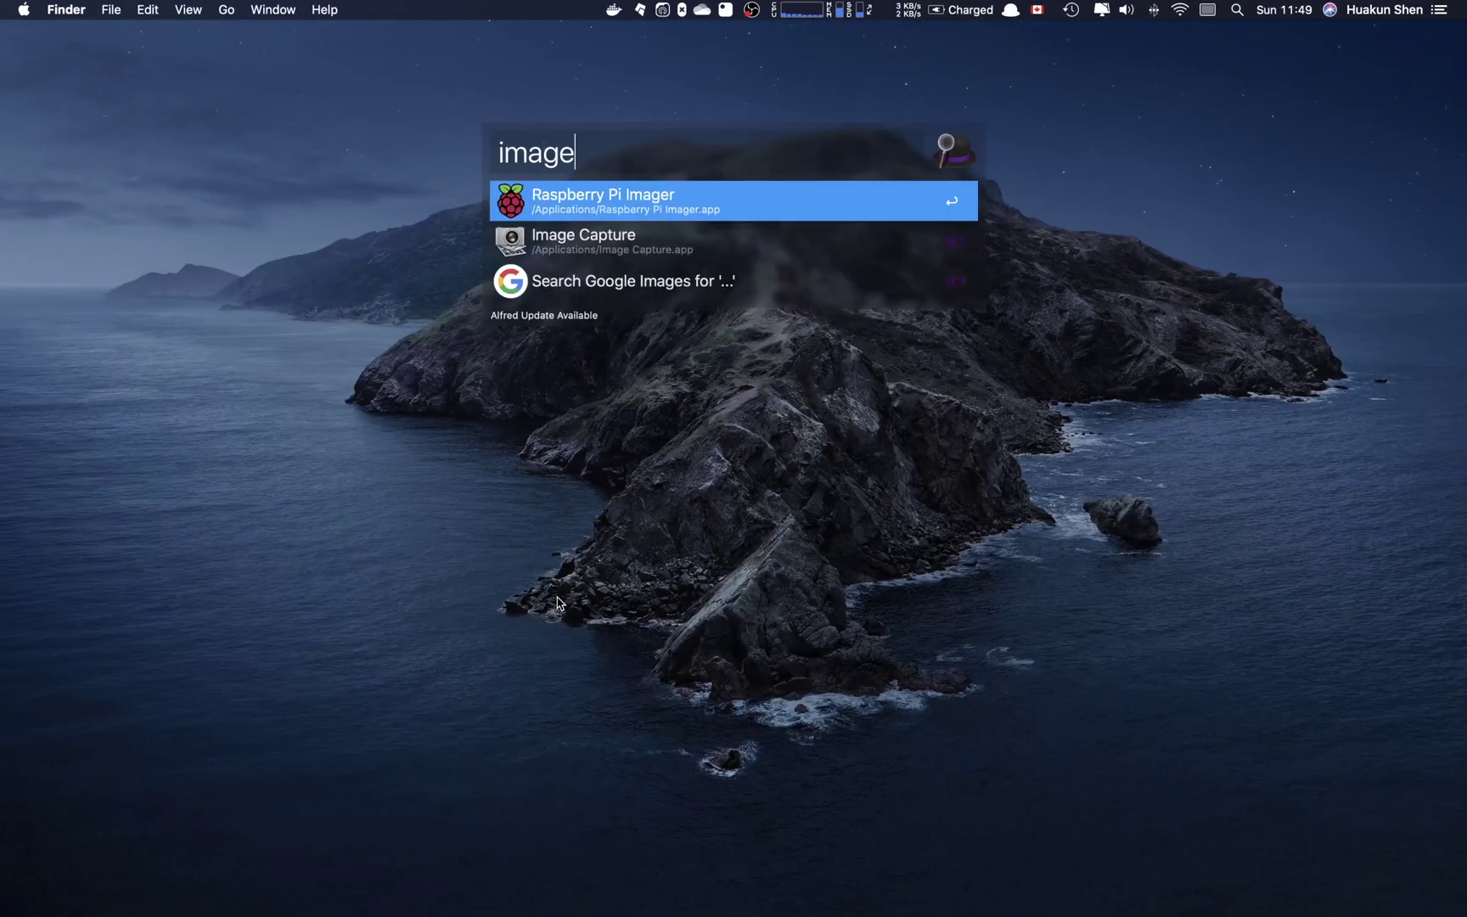
pyautogui.press('Return')
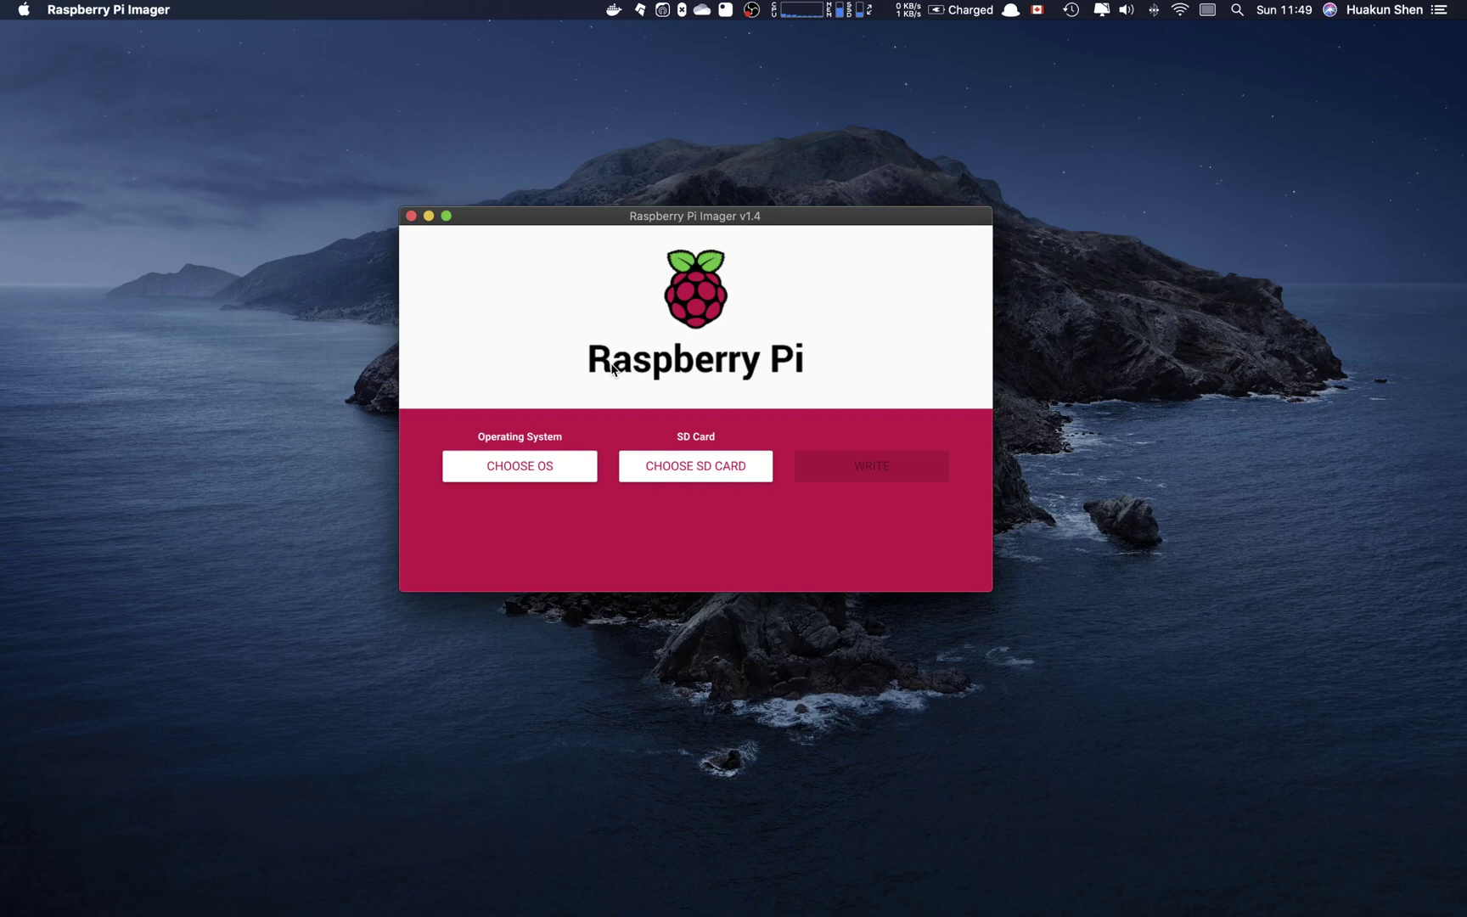
pyautogui.click(685, 473)
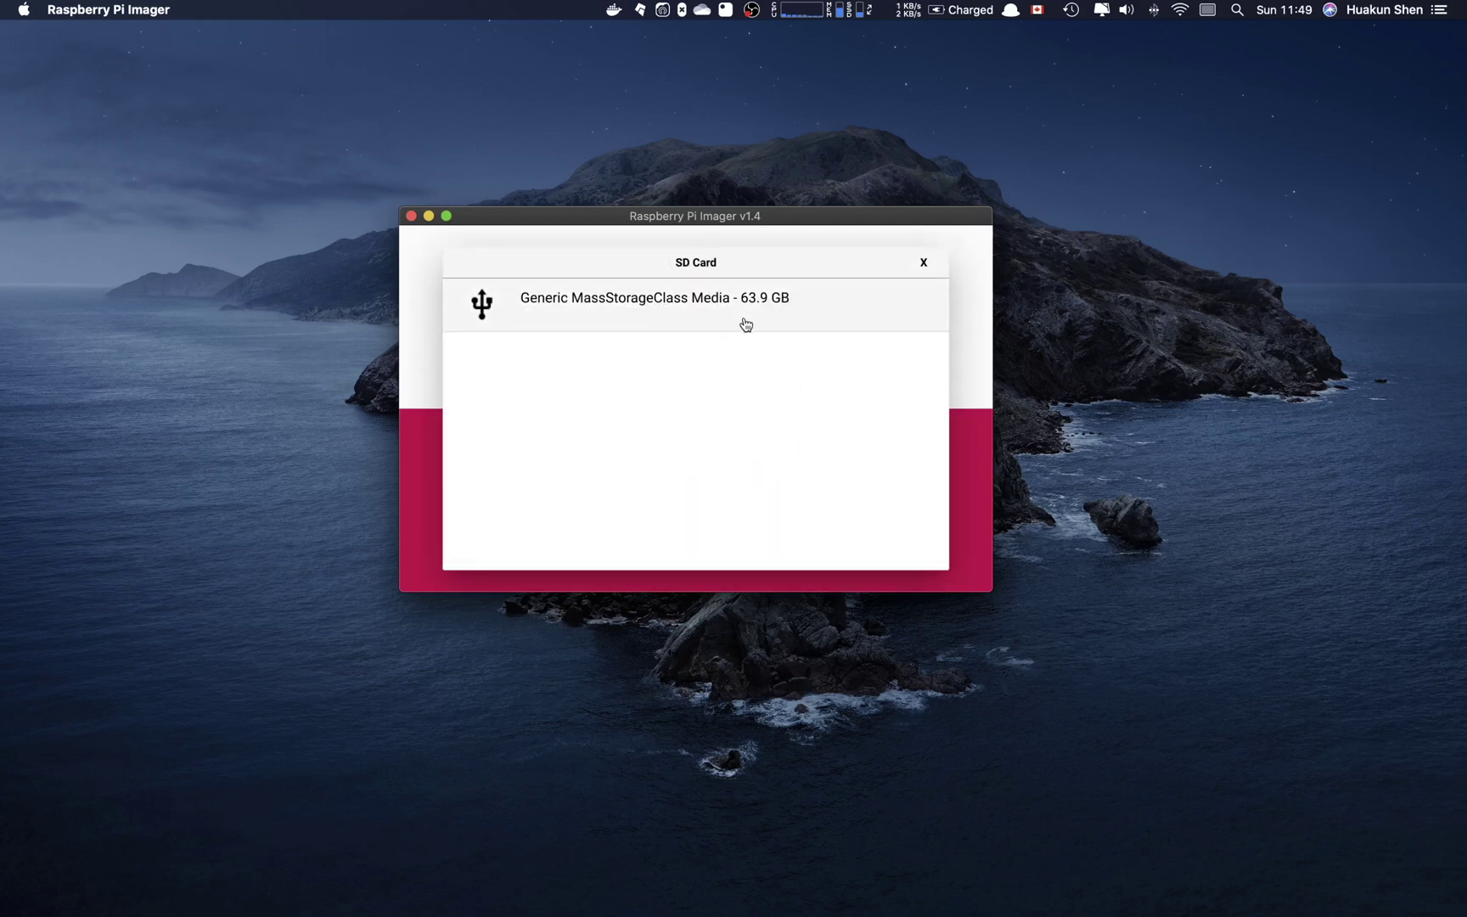
# Select the 63.9 GB Generic MassStorageClass Media card and browse the operating system list
pyautogui.click(736, 314)
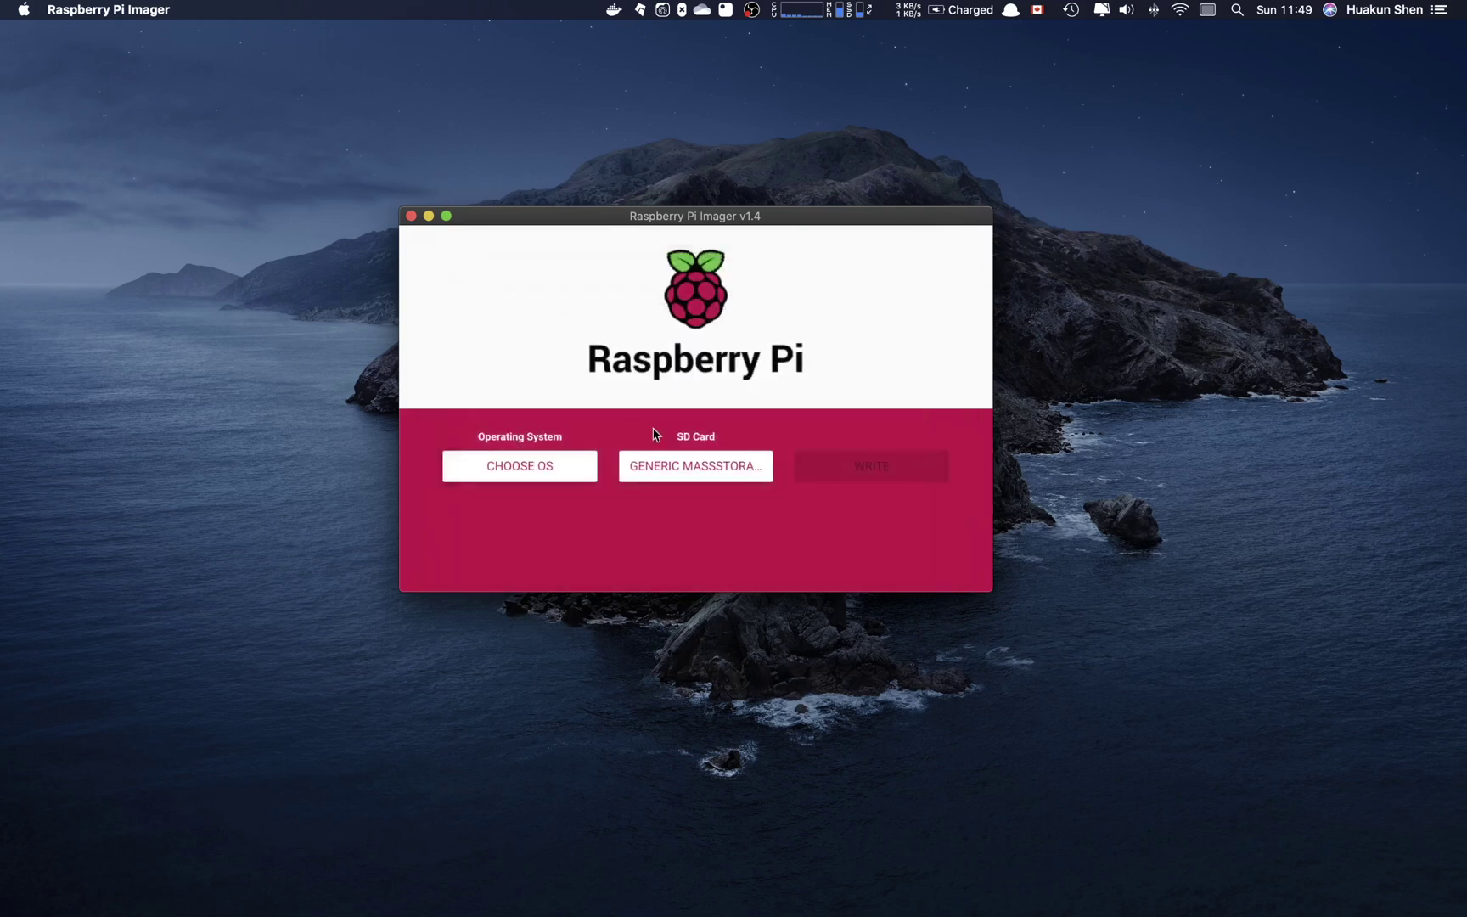
pyautogui.click(554, 463)
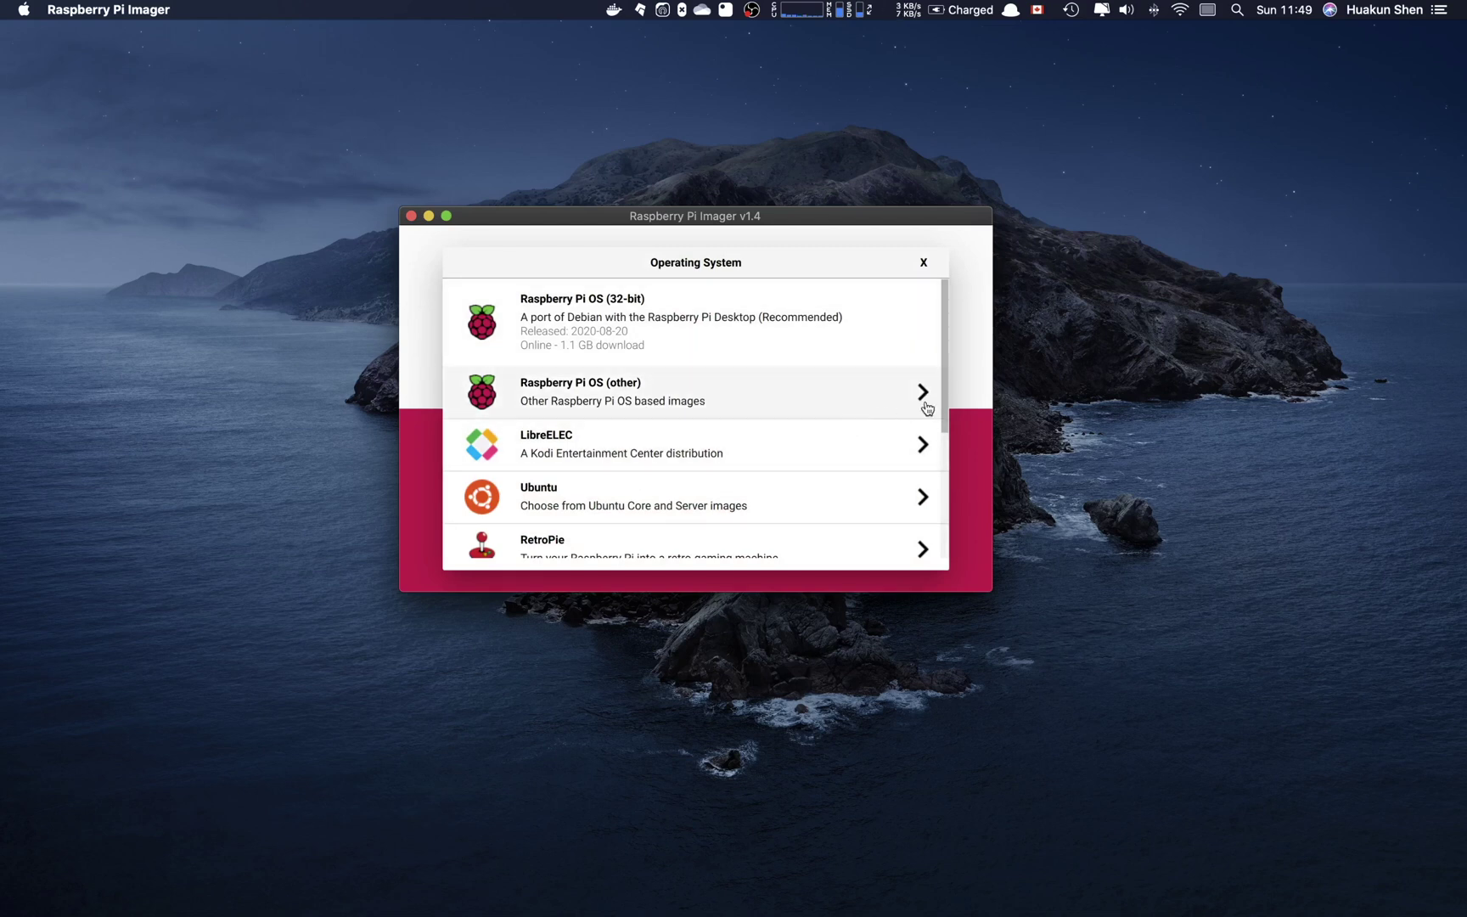
pyautogui.scroll(-5, 925, 416)
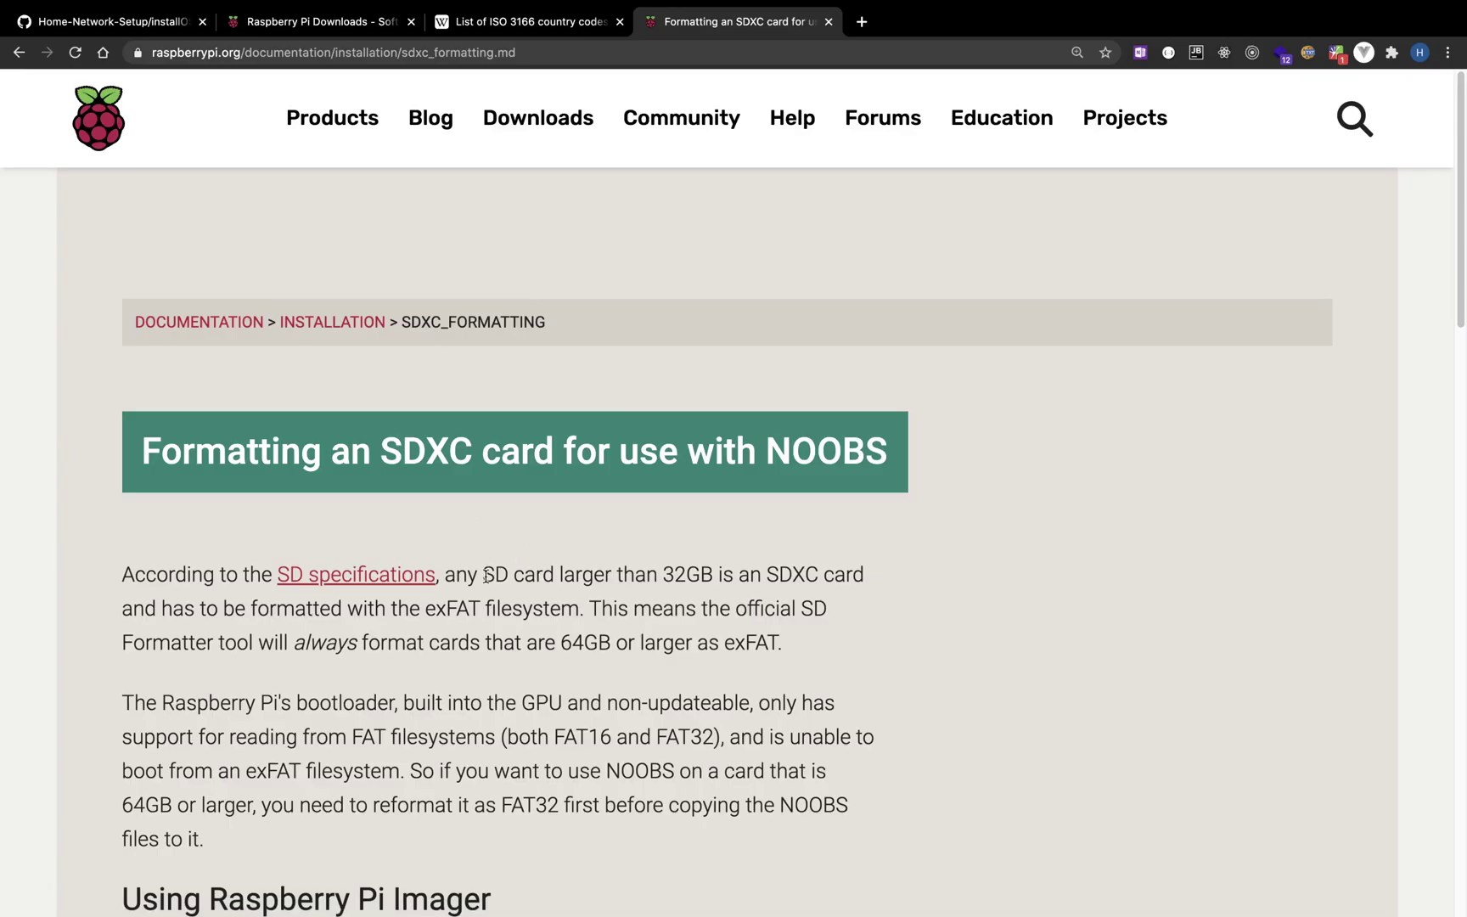
# Read the SDXC formatting guide's FAT16/FAT32 passage, then return to Raspberry Pi Imager
pyautogui.scroll(-5, 565, 586)
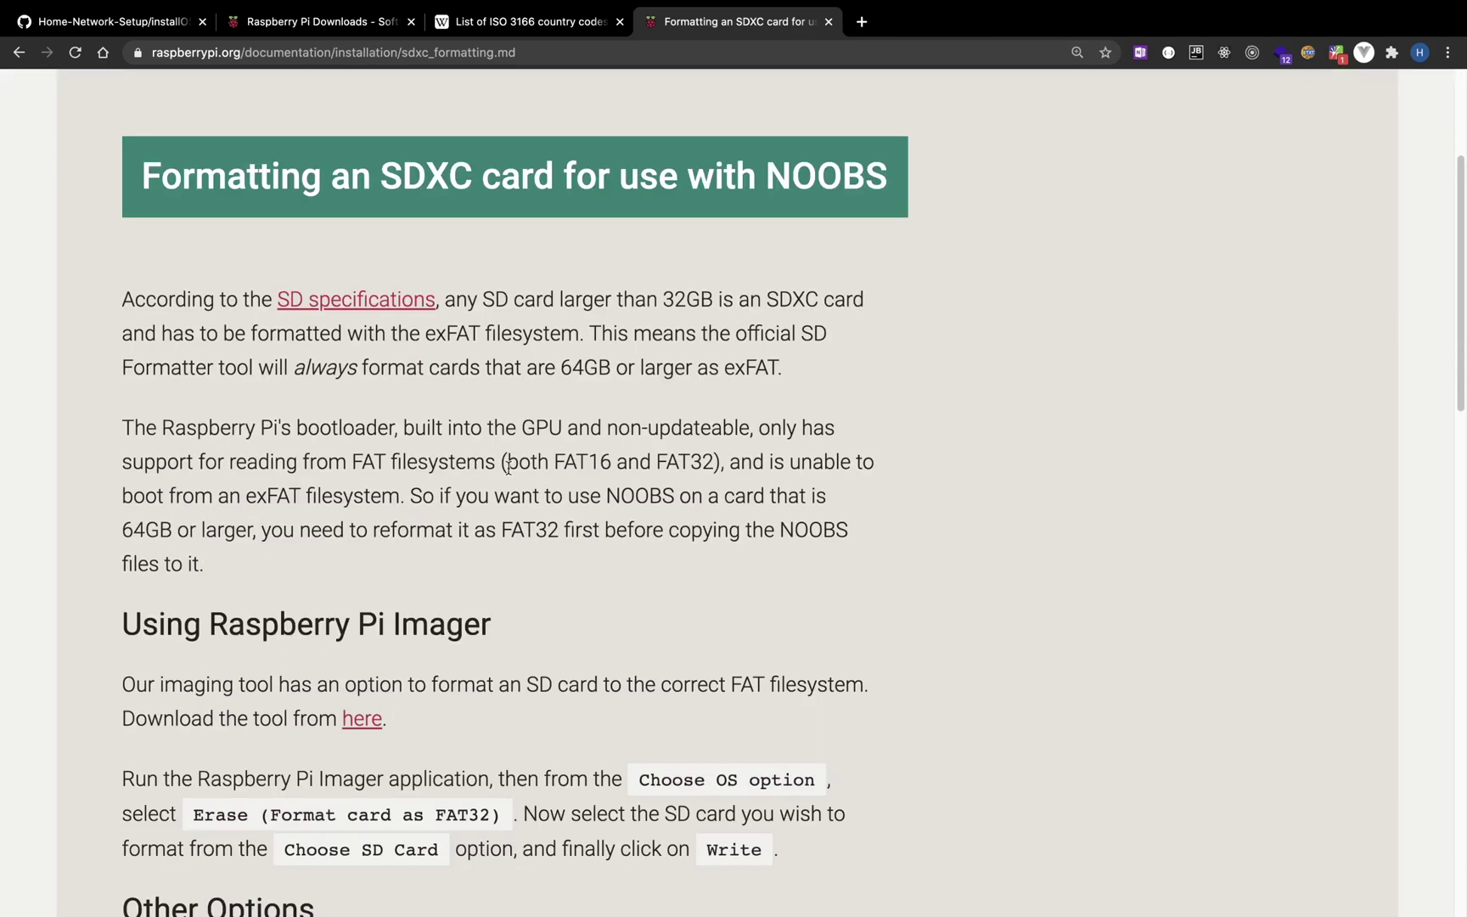
pyautogui.moveTo(503, 461); pyautogui.dragTo(703, 464)
pyautogui.click(567, 465)
pyautogui.doubleClick(583, 464)
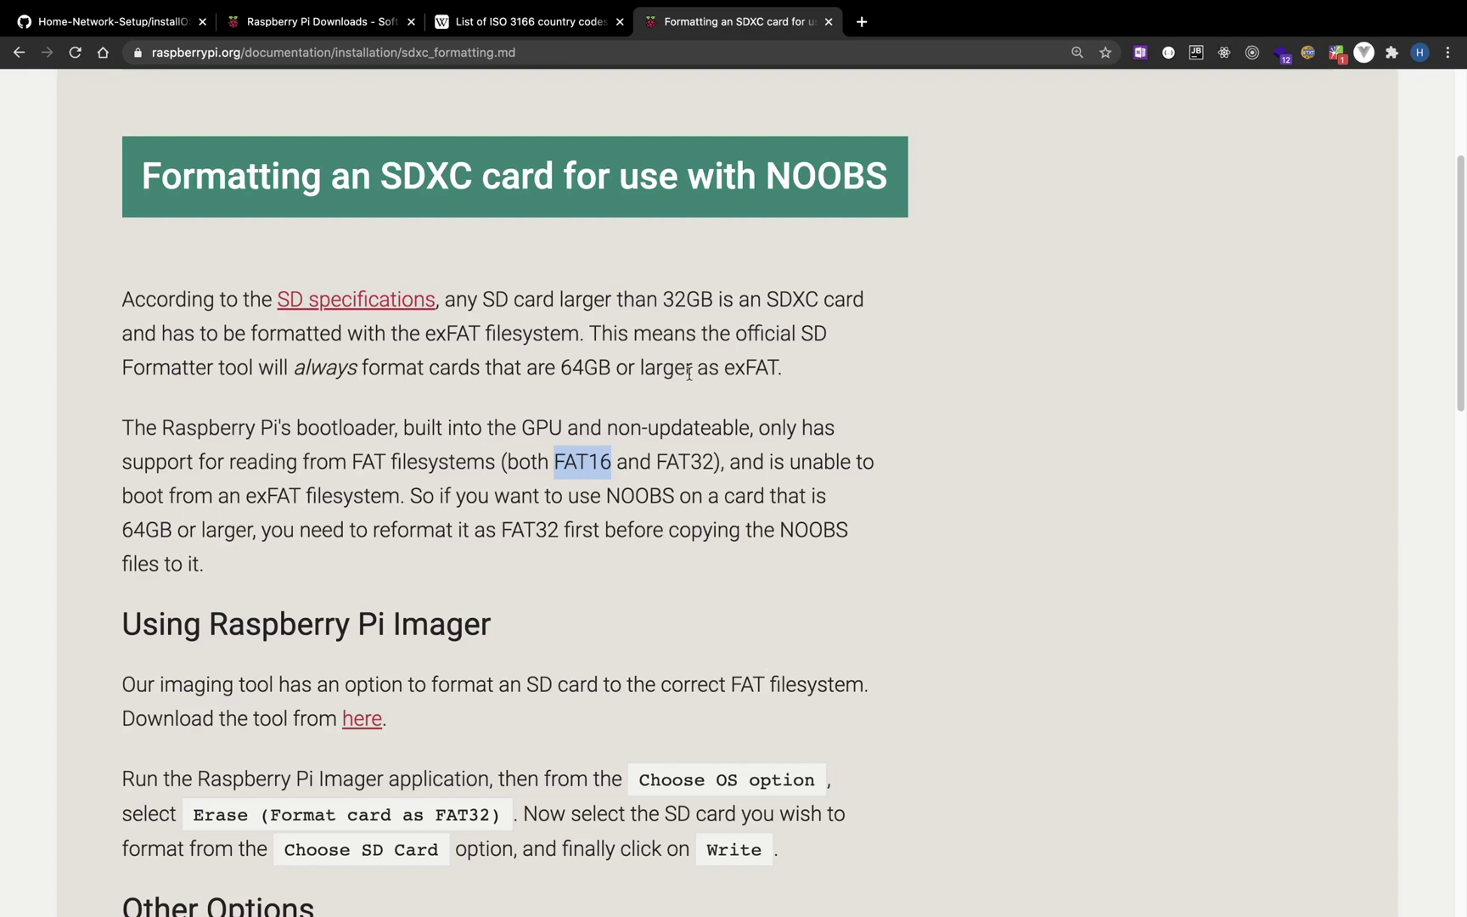
pyautogui.hotkey('ctrl', 'Left')
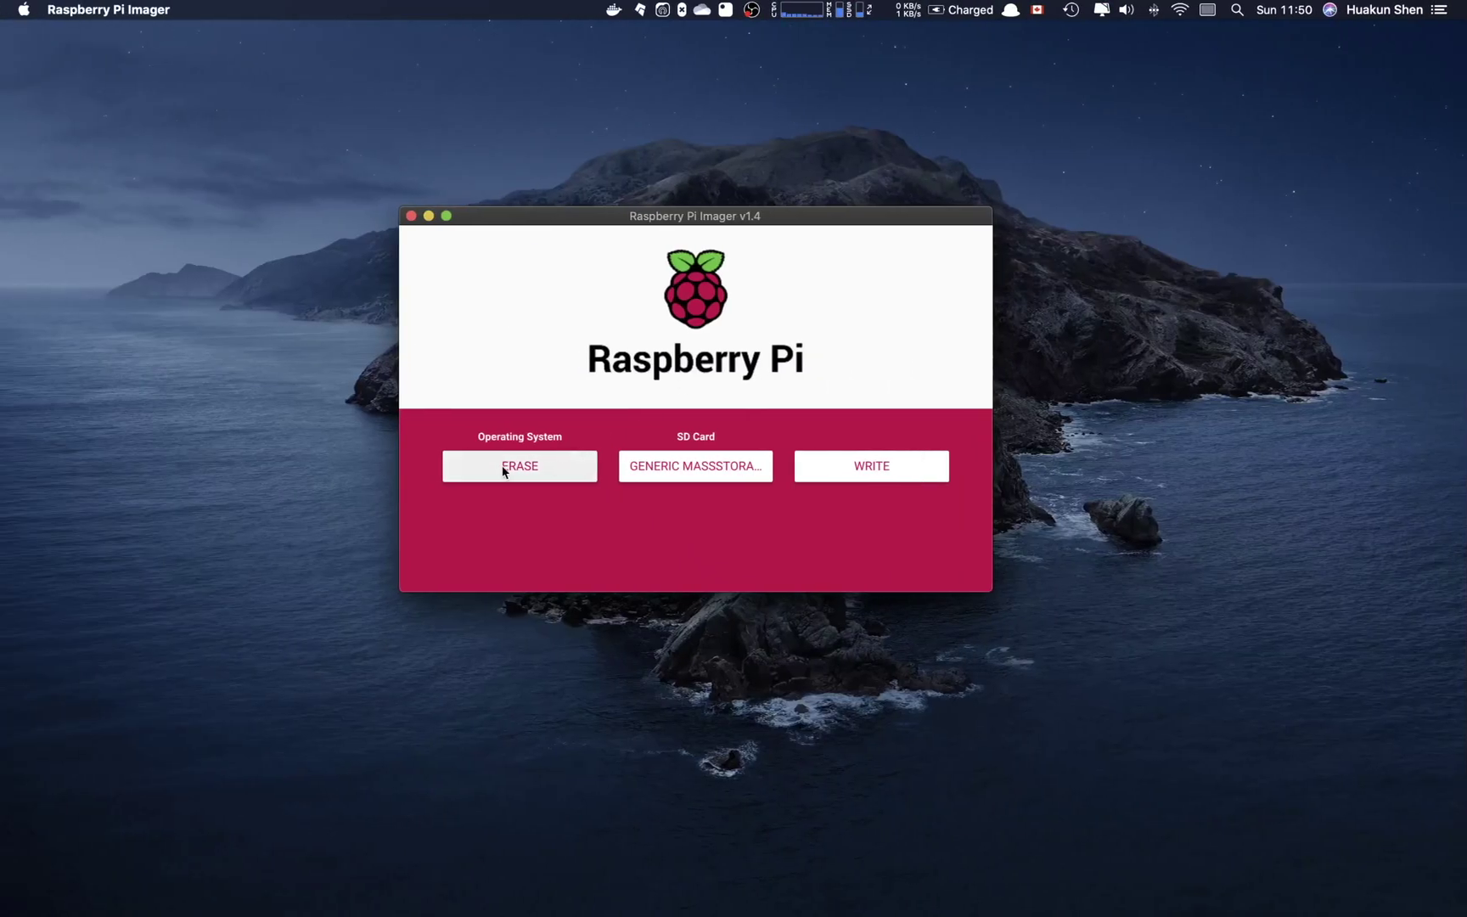
# Erase the Generic MassStorageClass Media card, confirming the warning and dismissing Write Successful
pyautogui.click(851, 466)
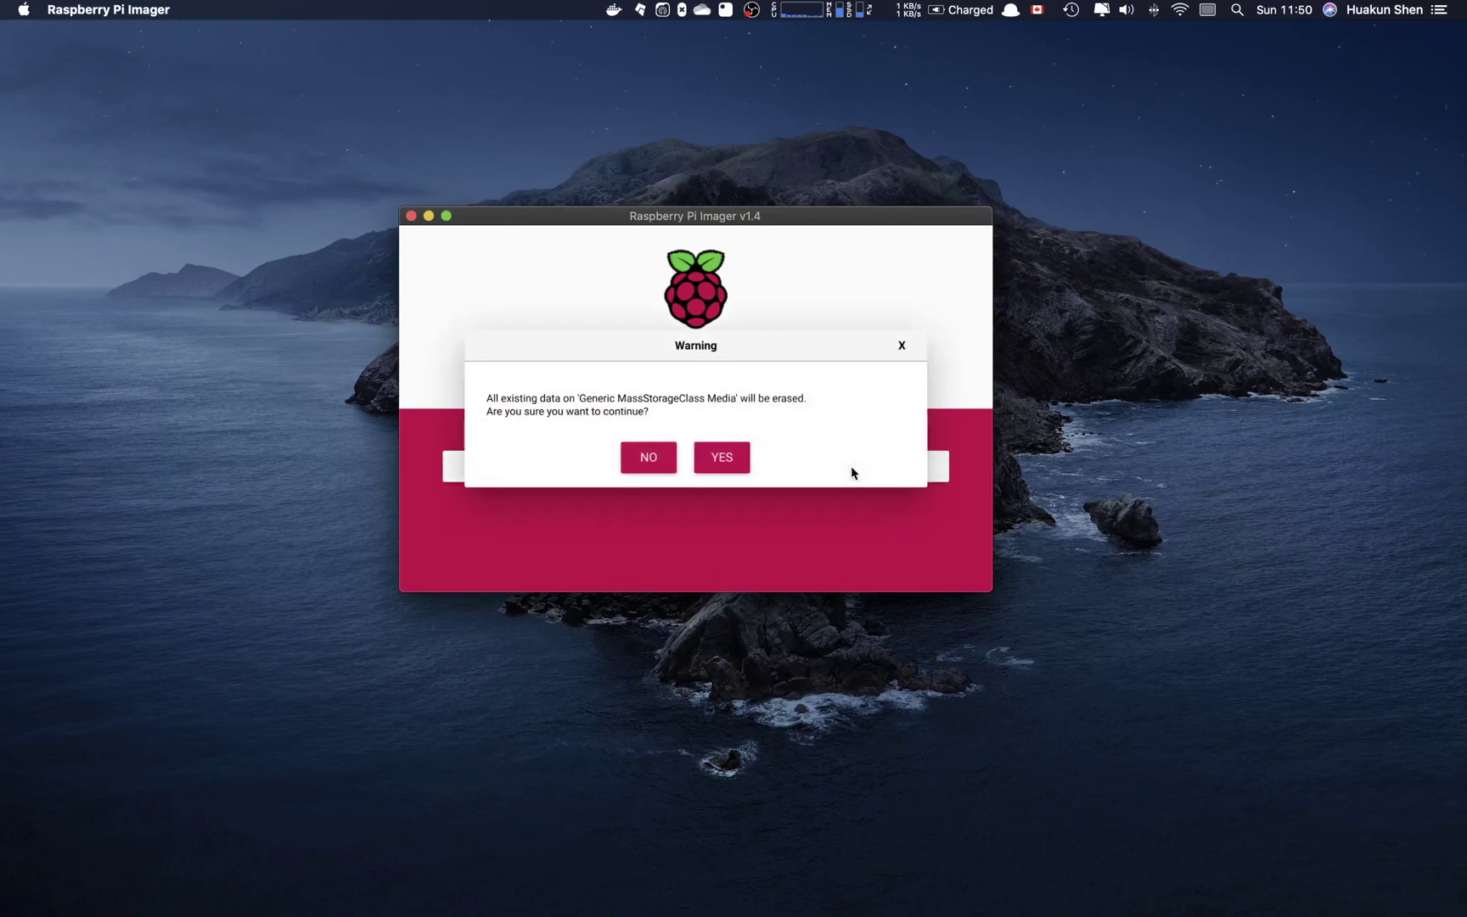
pyautogui.click(722, 458)
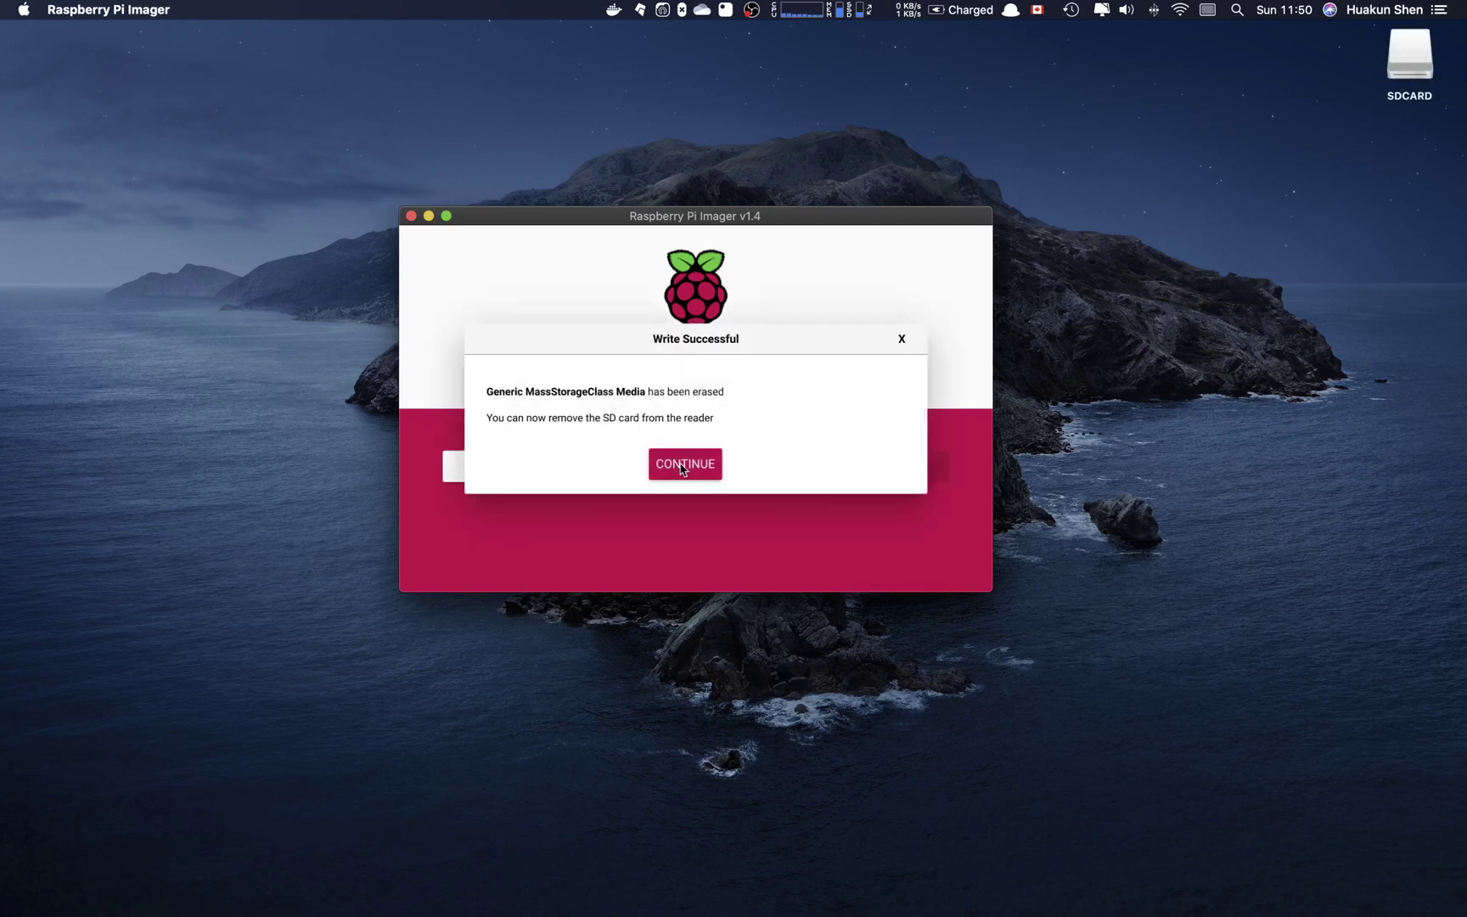
pyautogui.click(683, 464)
# Reselect the Generic MassStorageClass Media card and scroll through the operating system choices
pyautogui.click(689, 462)
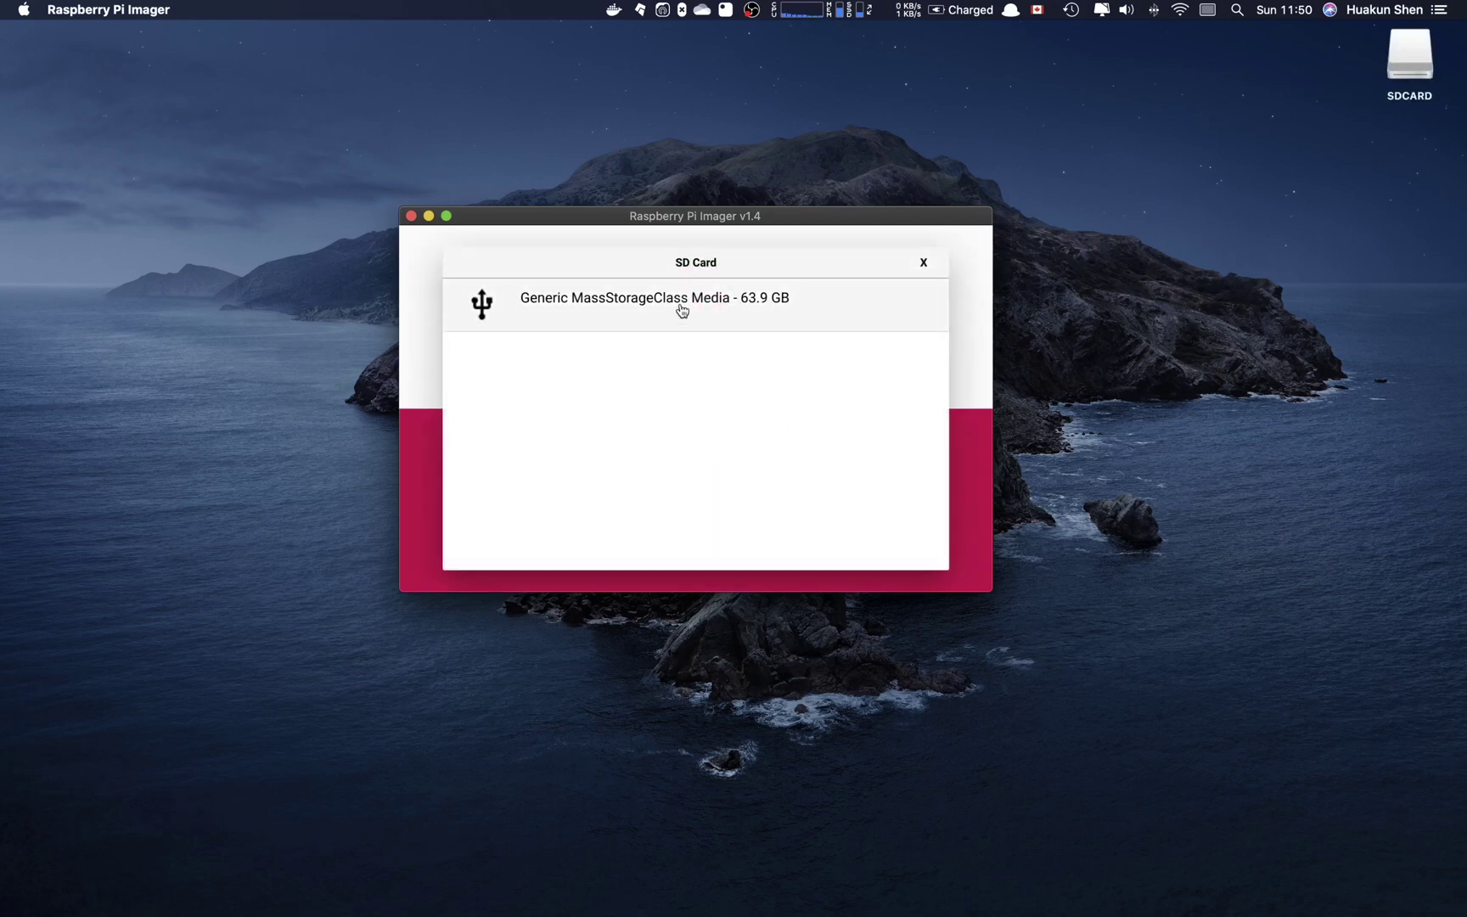
pyautogui.click(683, 303)
pyautogui.click(590, 467)
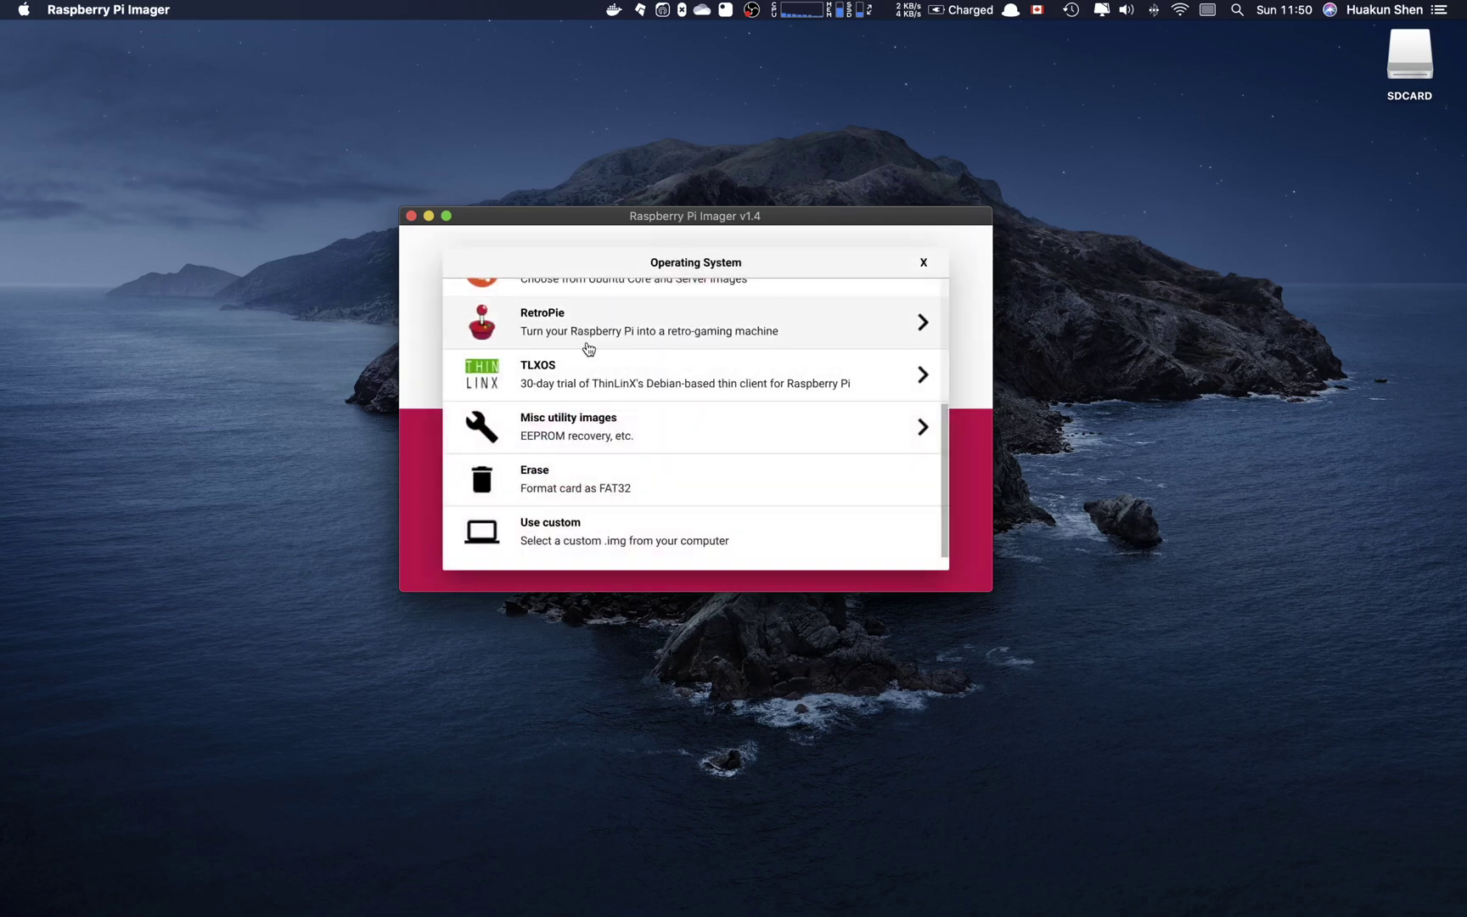
pyautogui.scroll(5, 941, 448)
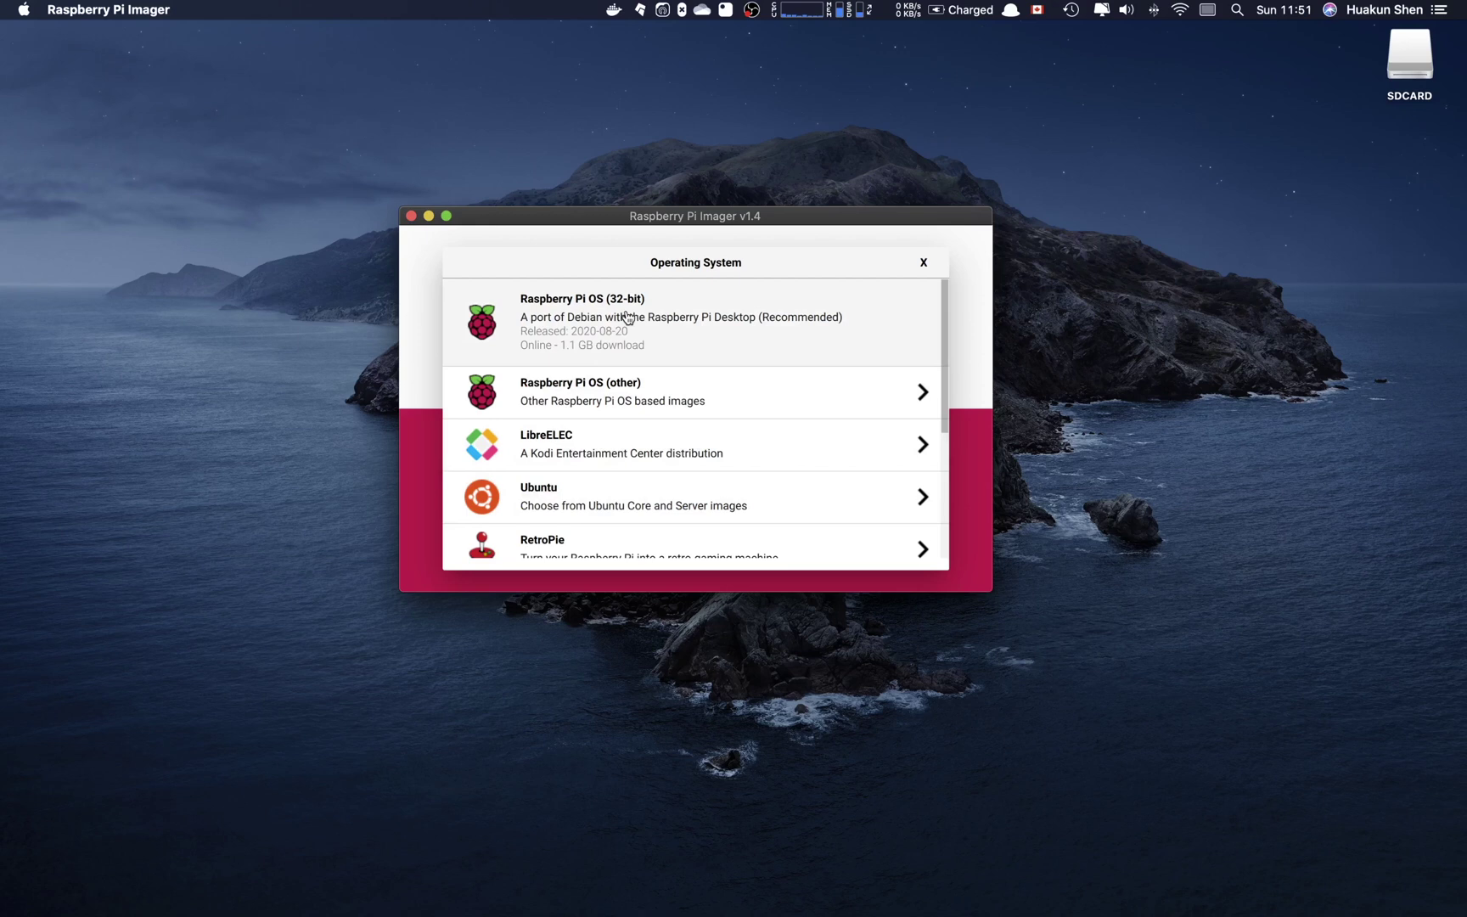
pyautogui.moveTo(943, 370); pyautogui.dragTo(938, 510)
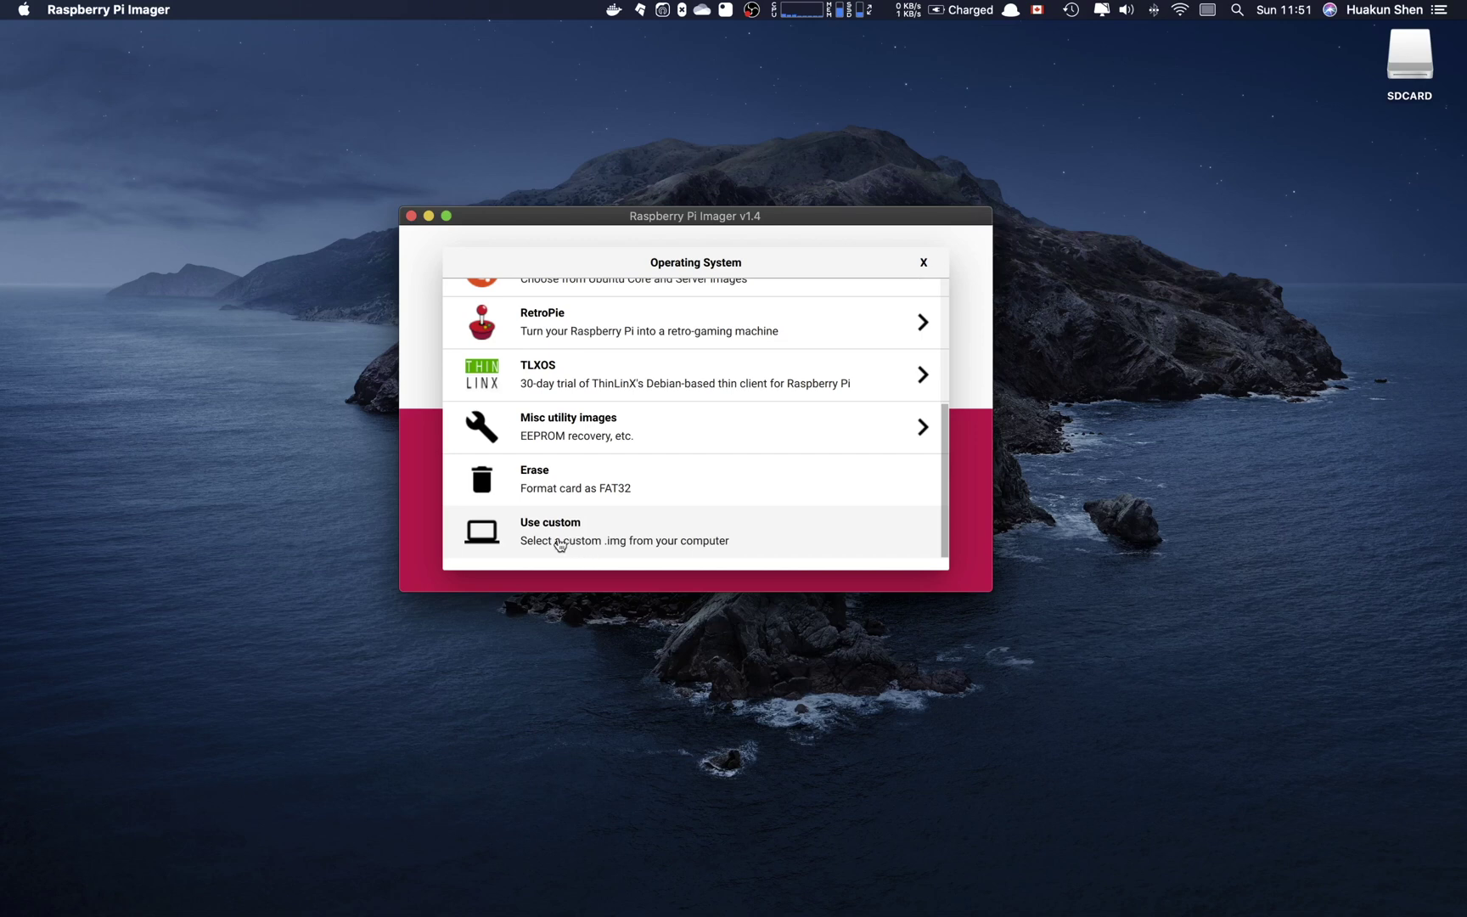
# Search 'kali' in a new Chrome tab and scan the Raspberry Pi images on Kali Linux ARM Images
pyautogui.press('super+Tab')
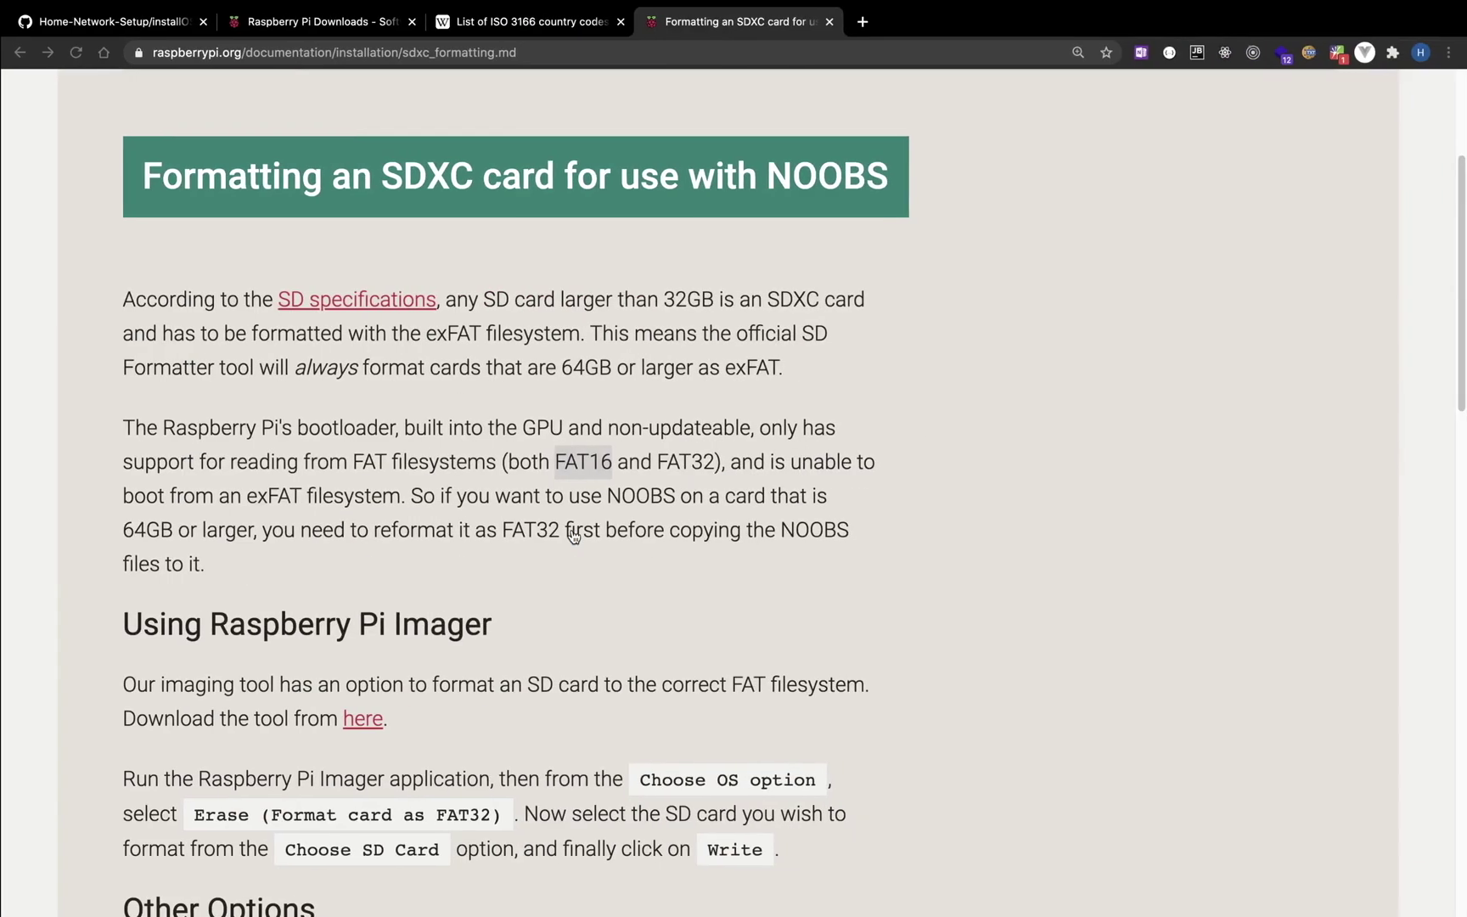
pyautogui.press('super+t')
pyautogui.write('kali')
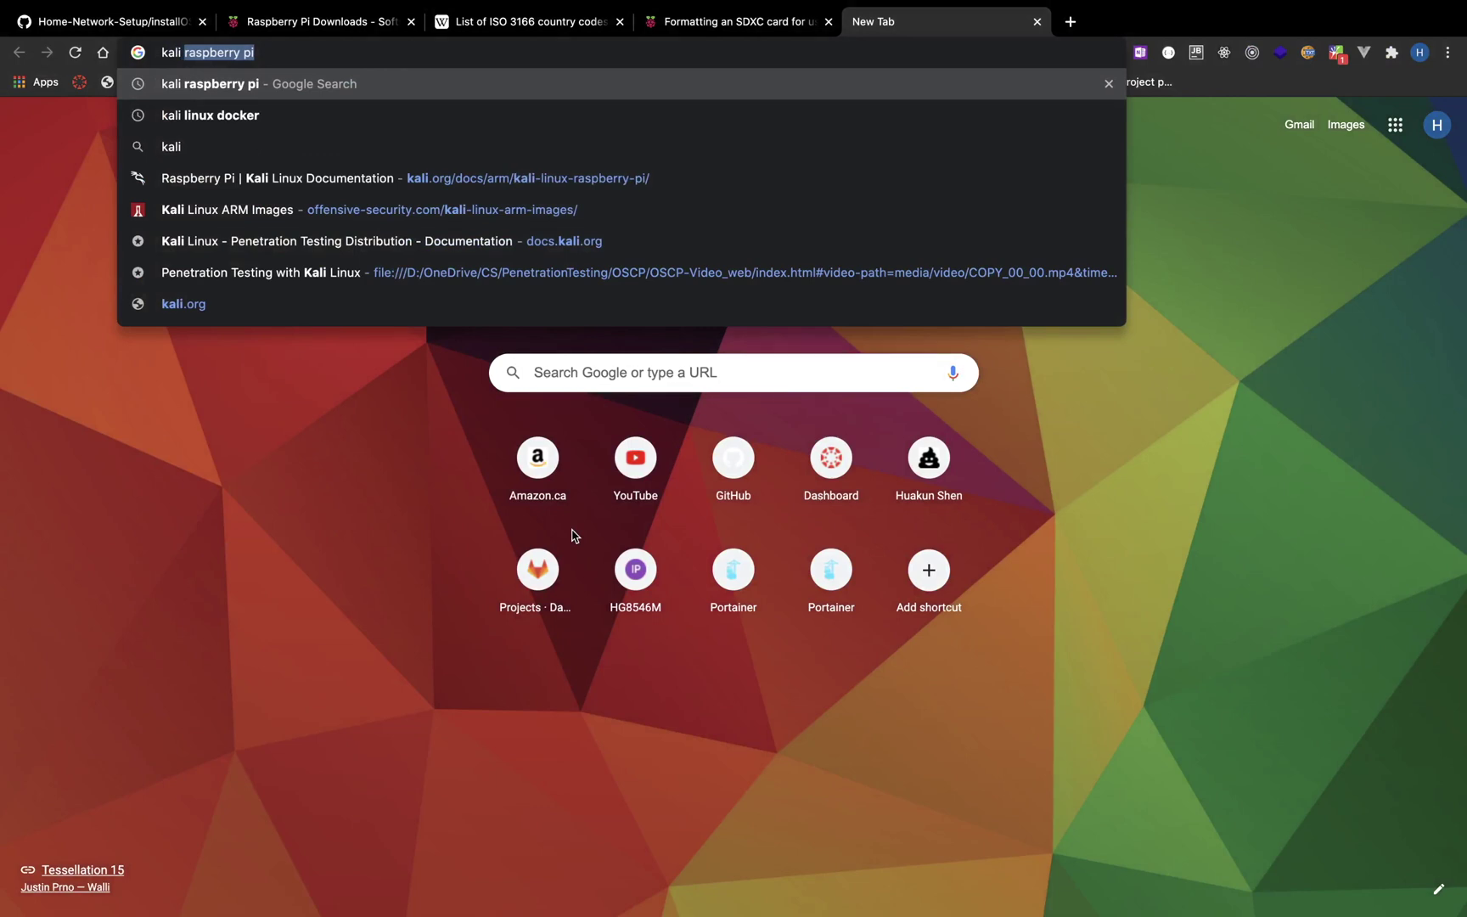
pyautogui.press('Return')
pyautogui.scroll(-10, 565, 594)
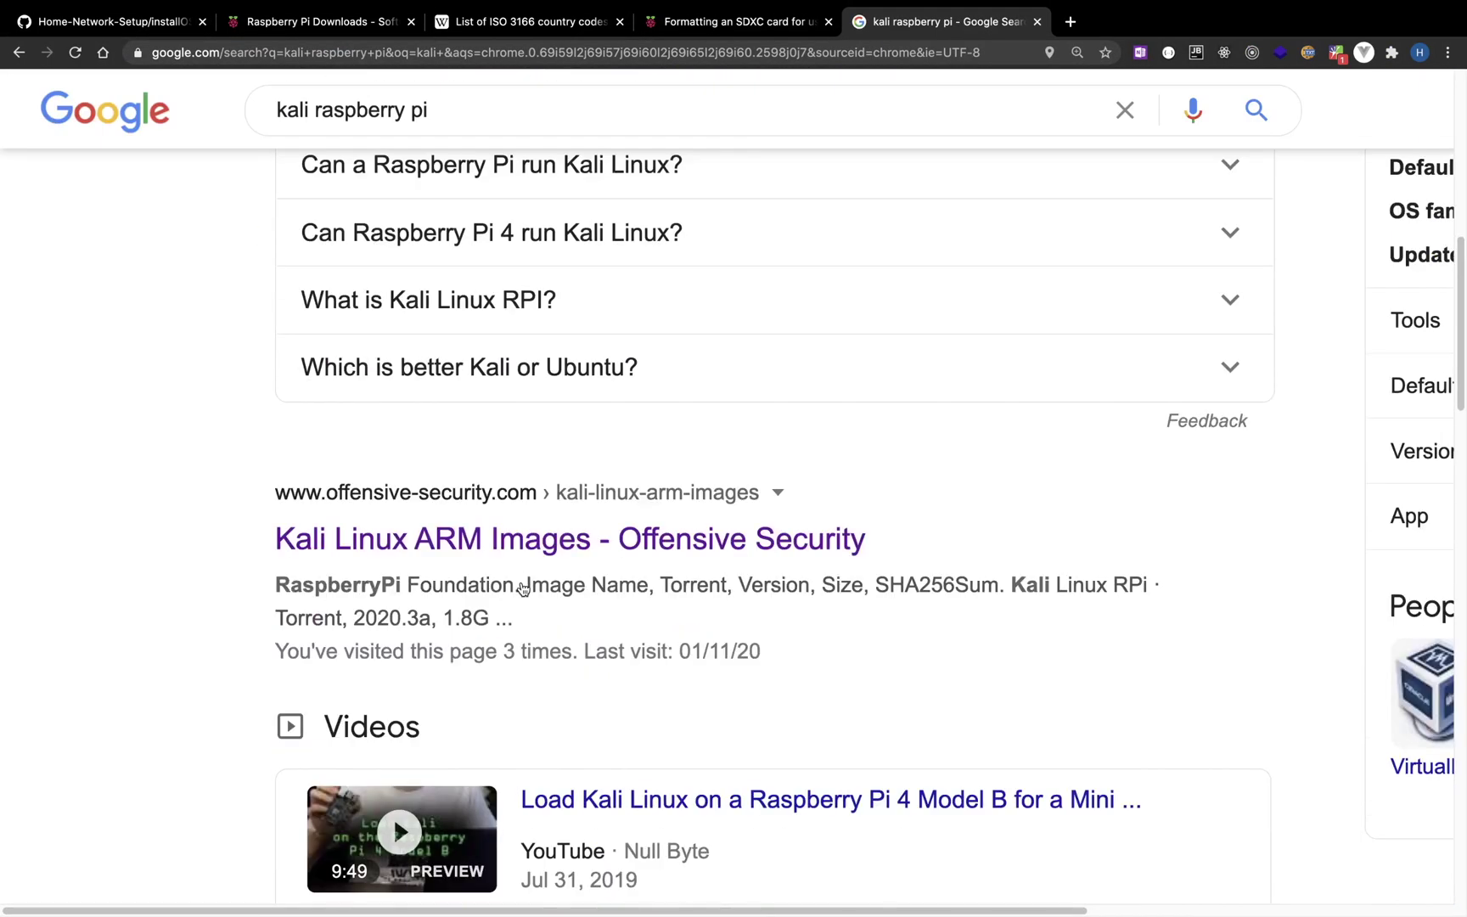
pyautogui.click(694, 544)
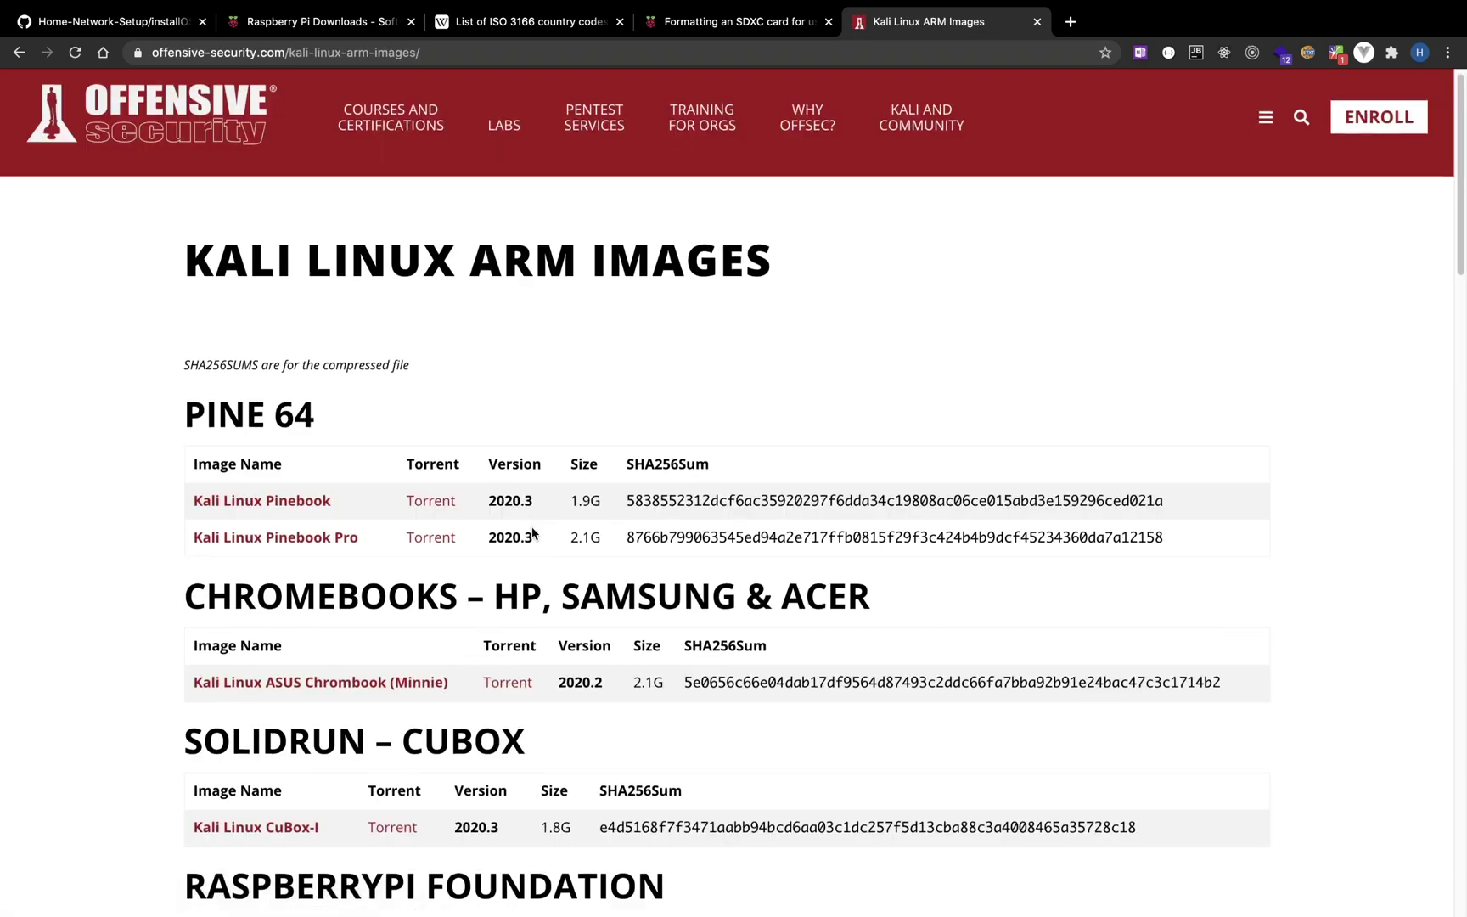
pyautogui.scroll(-5, 533, 533)
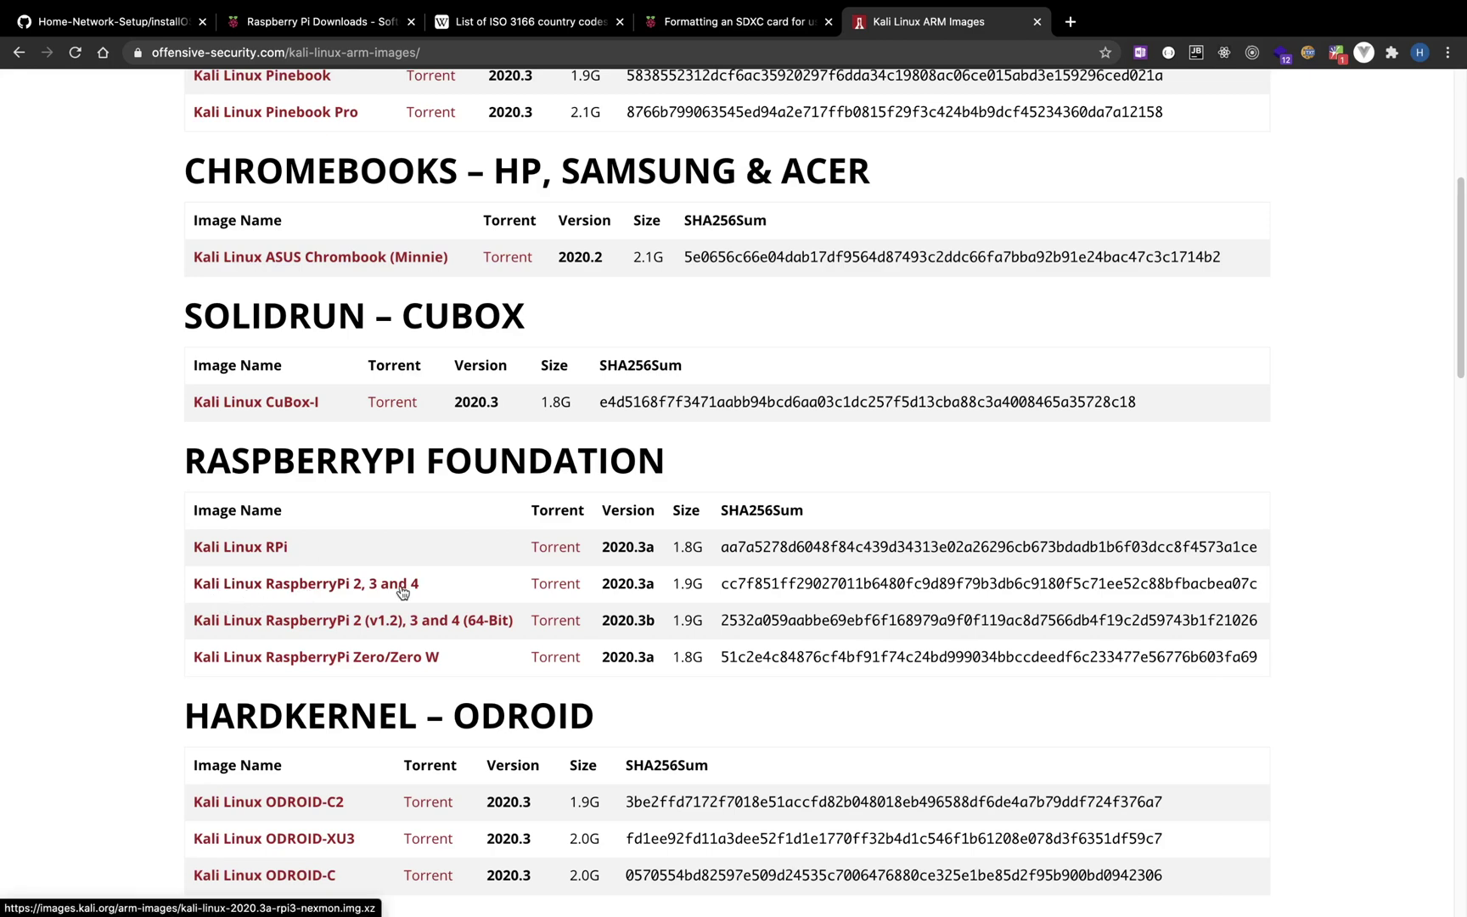
pyautogui.hotkey('ctrl', 'Left')
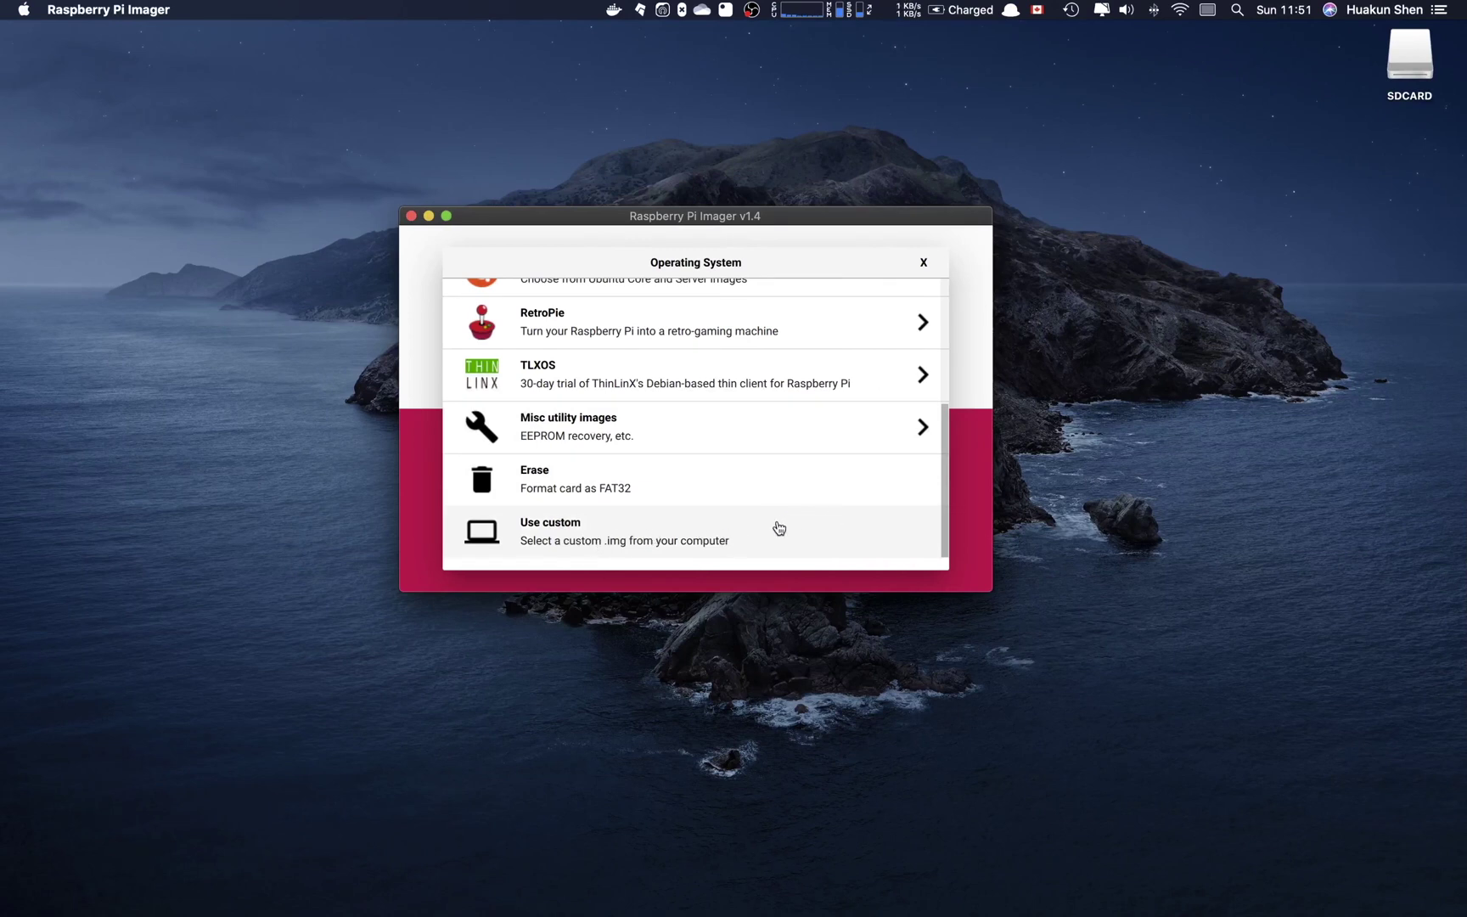
# Write Raspberry Pi OS (32-bit) to the card, confirming the erase and entering the account password
pyautogui.scroll(5, 782, 531)
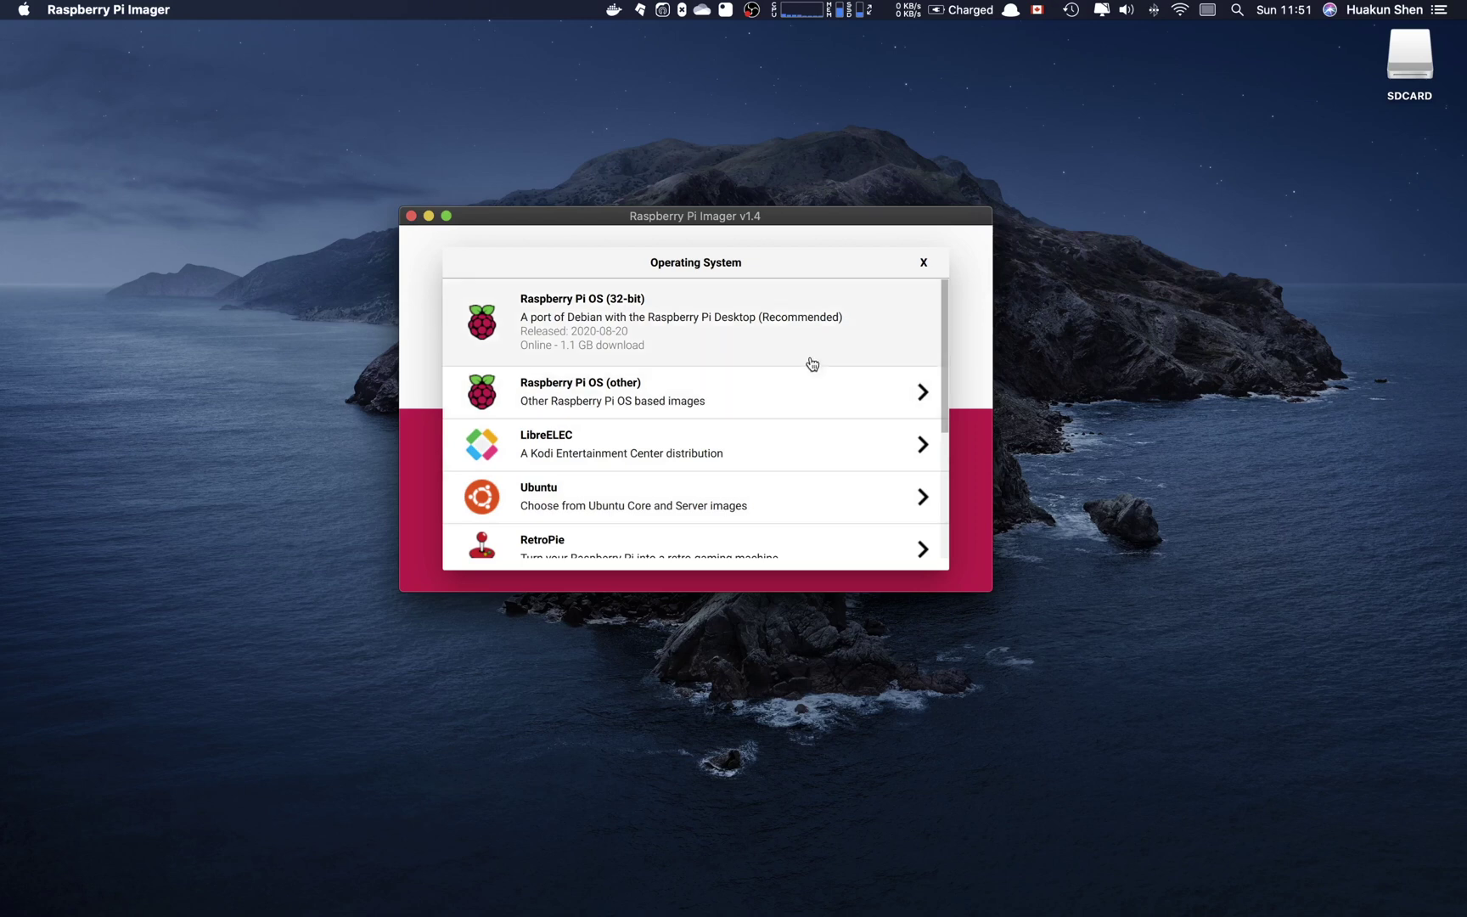
pyautogui.click(667, 326)
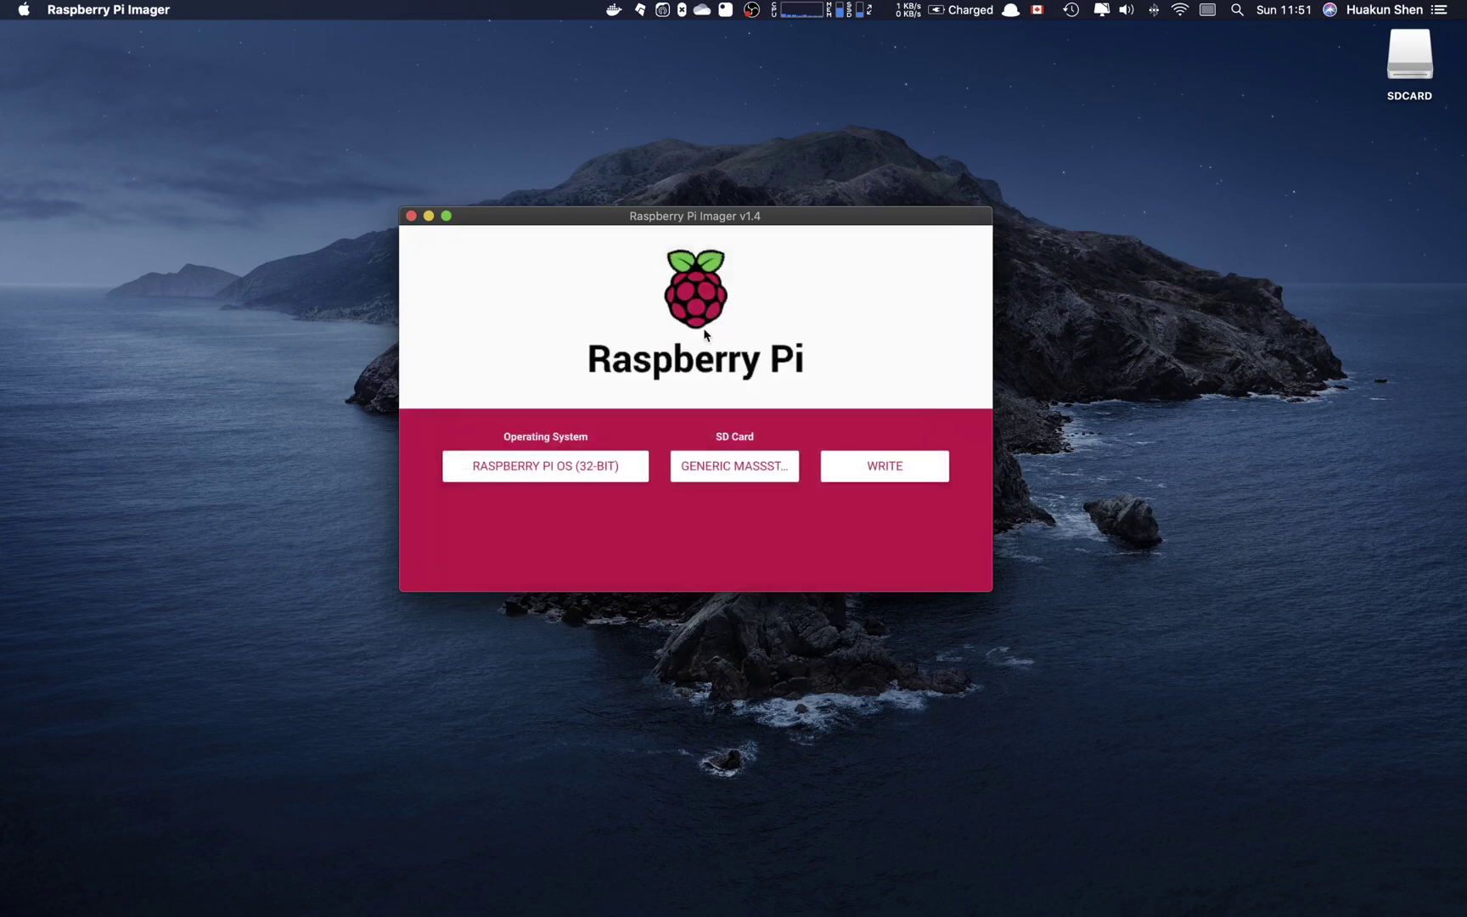
pyautogui.click(884, 467)
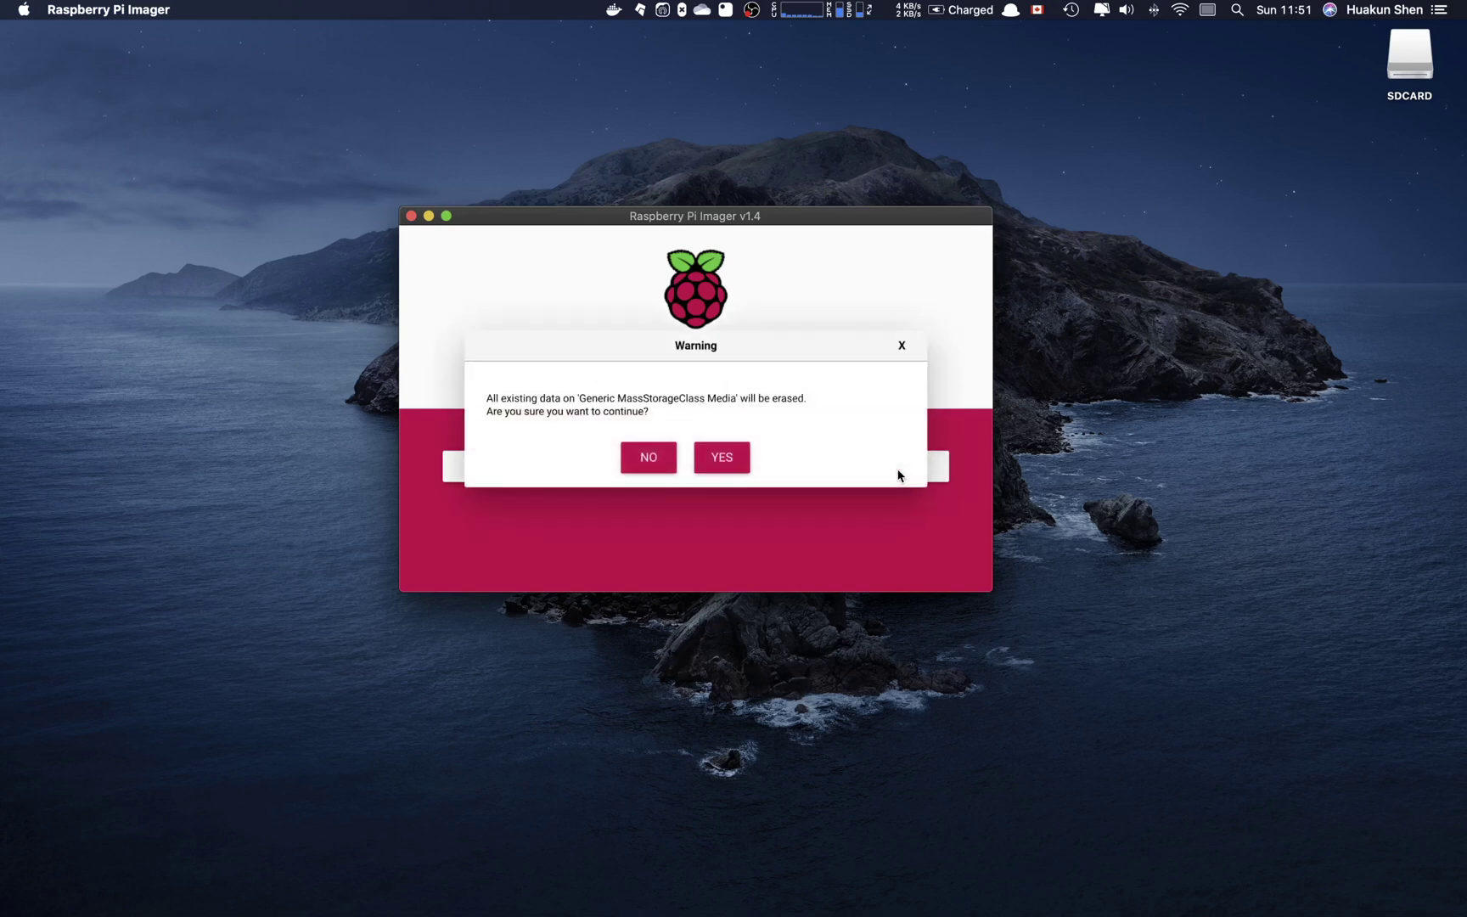
pyautogui.click(722, 460)
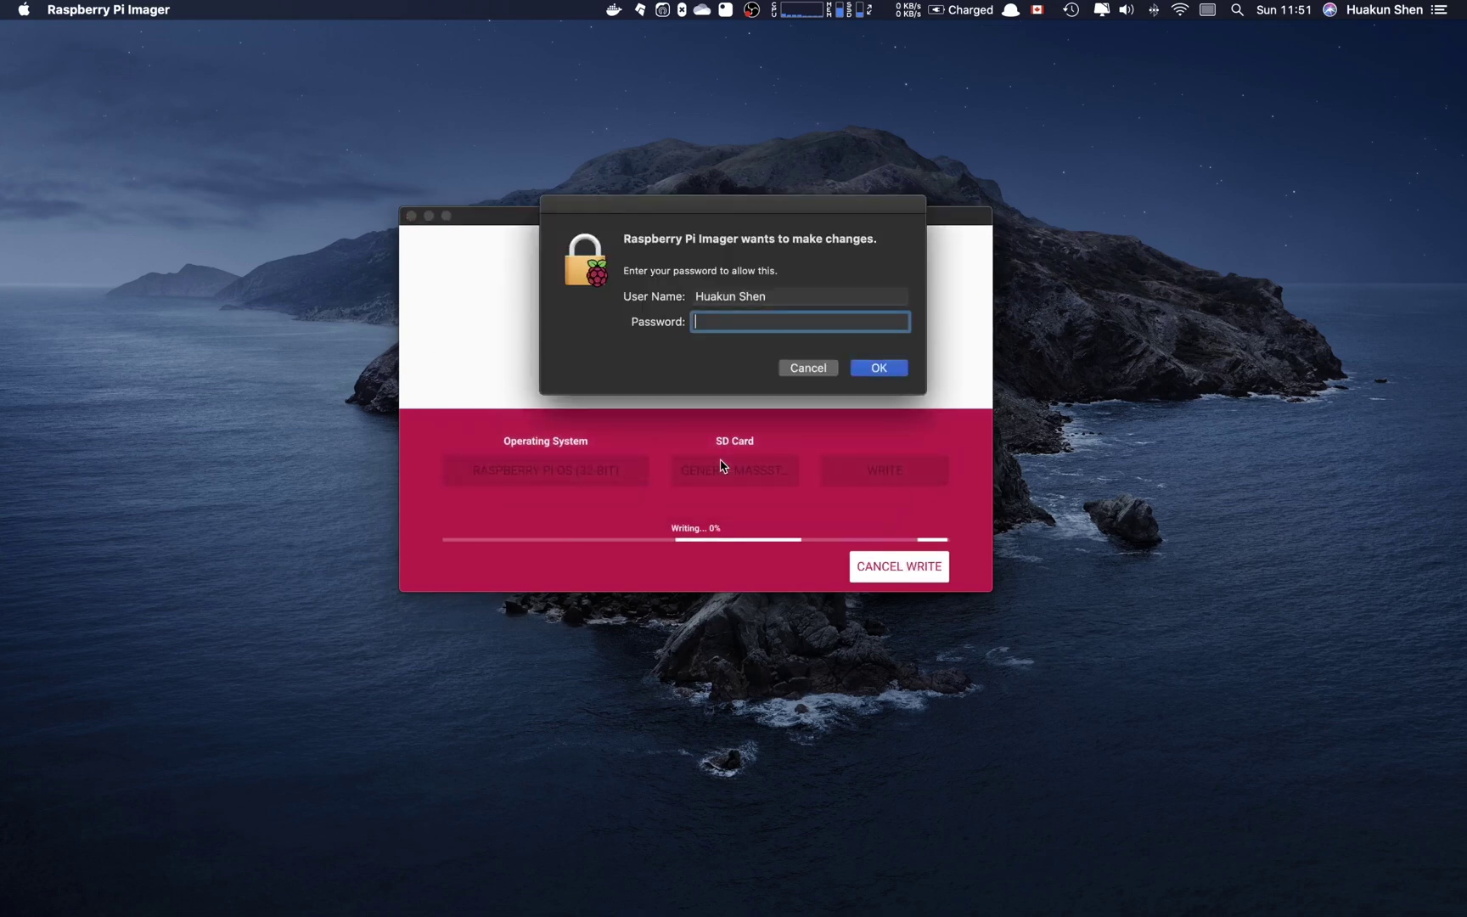
pyautogui.write('*********')
pyautogui.press('Return')
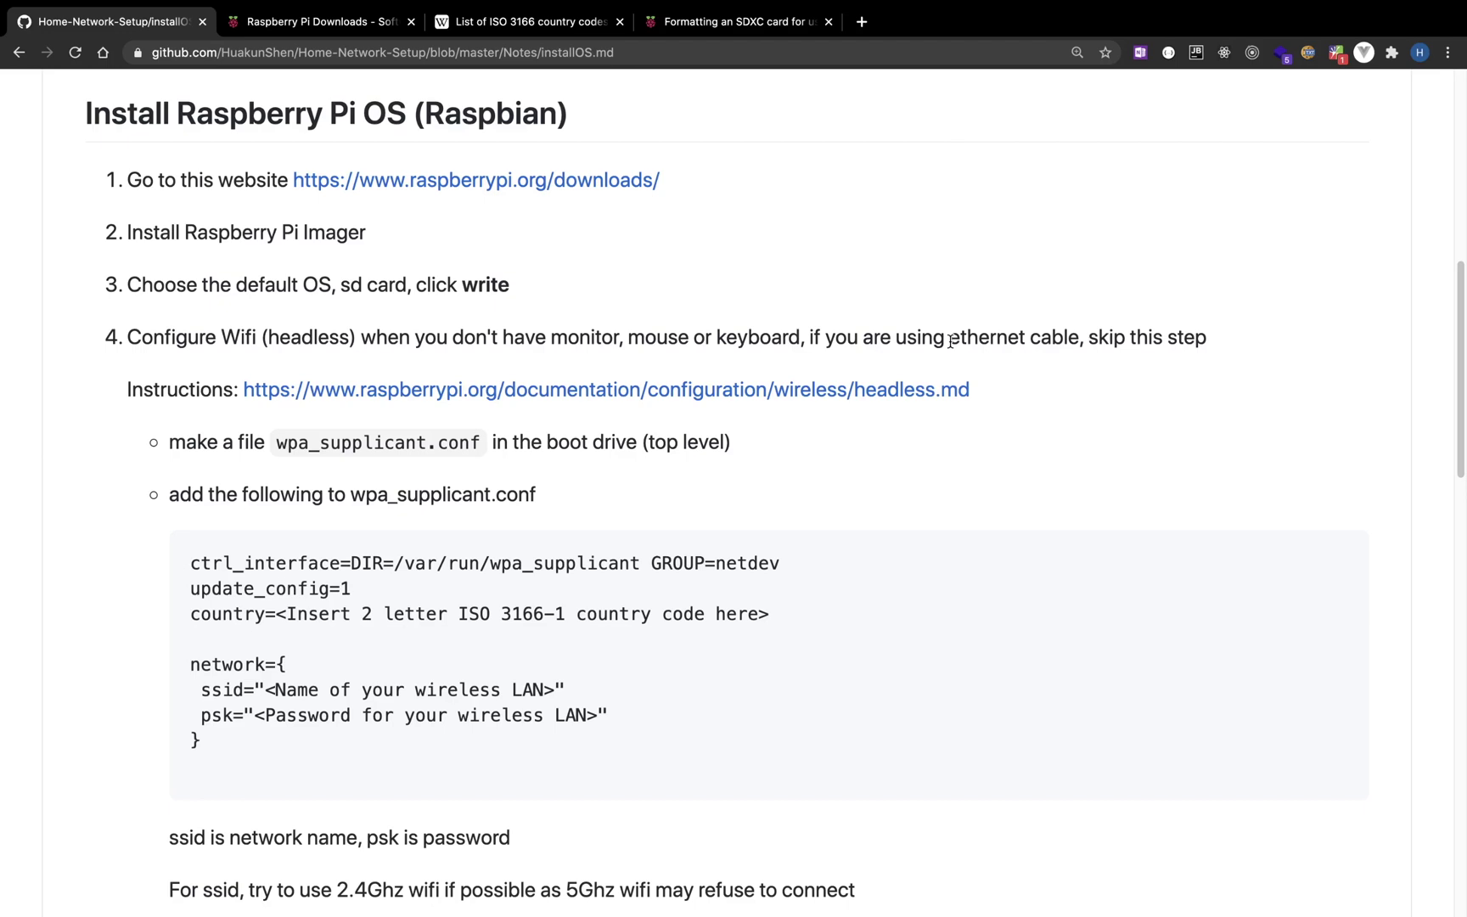
# Highlight the ethernet cable phrase in the installOS.md notes while the image writes
pyautogui.moveTo(950, 339); pyautogui.dragTo(1082, 341)
# Scroll through the headless Wi-Fi setup notes and open the headless.md instructions link's context menu
pyautogui.click(1078, 355)
pyautogui.scroll(-1, 300, 367)
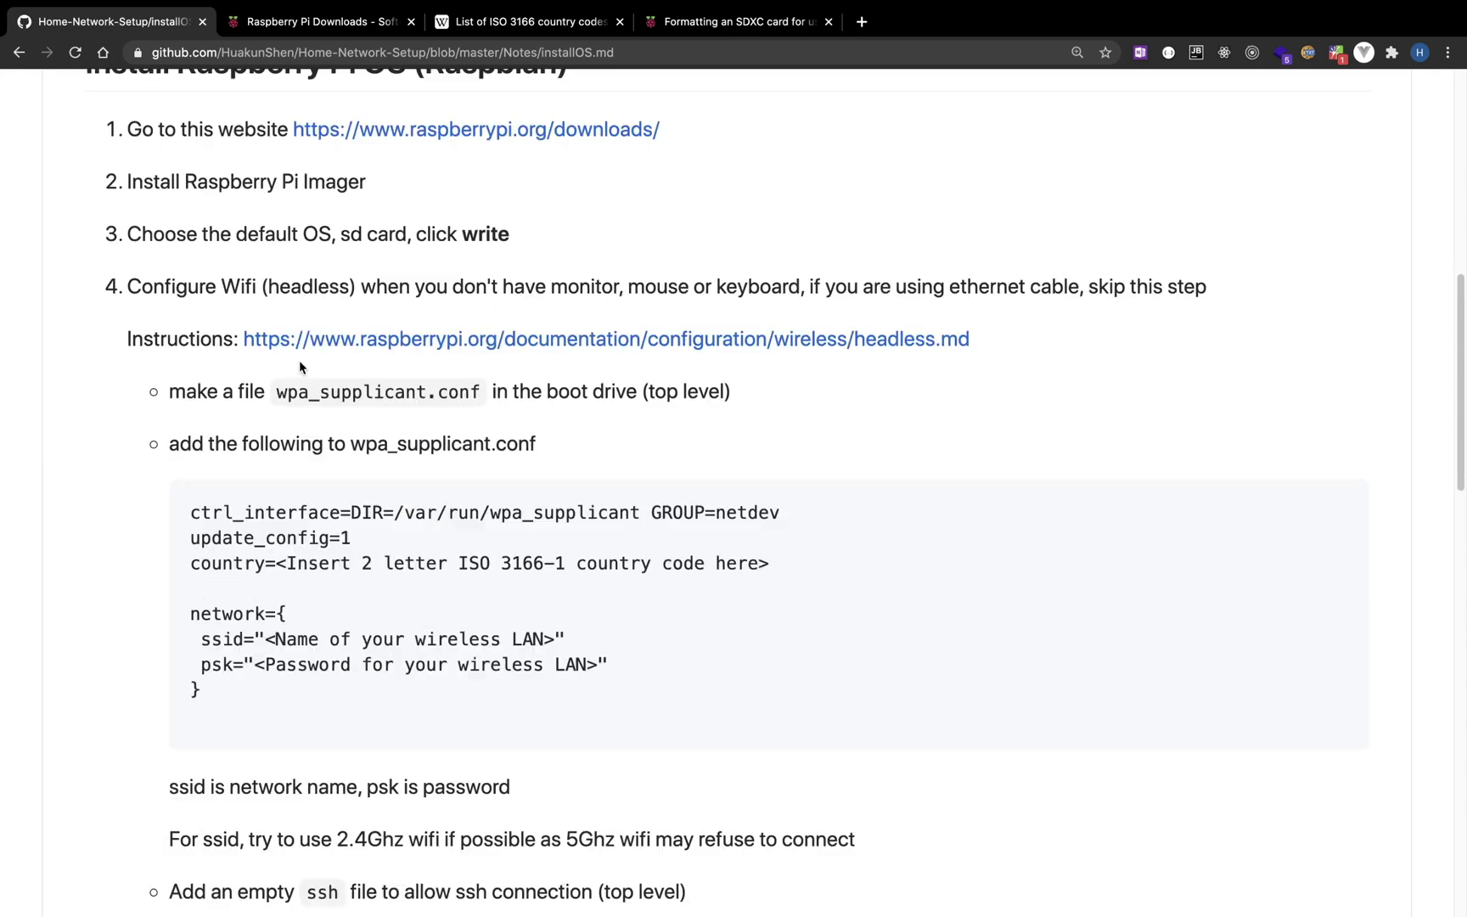
pyautogui.rightClick(425, 340)
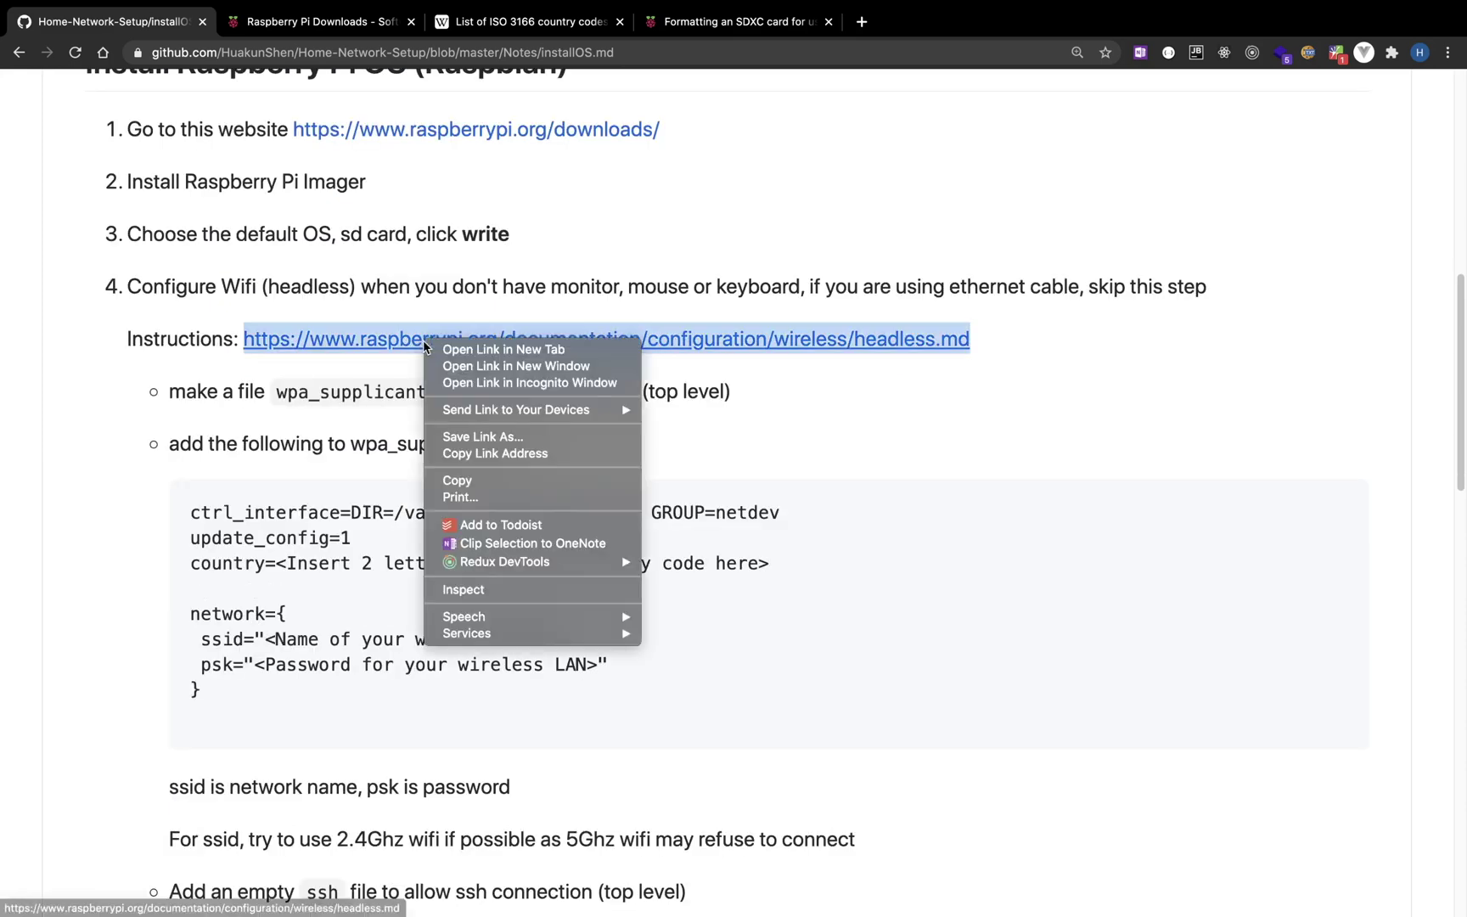
# Open the headless setup guide in a new tab and select the 'wpa_supplicant.conf' file name
pyautogui.click(447, 349)
pyautogui.click(306, 24)
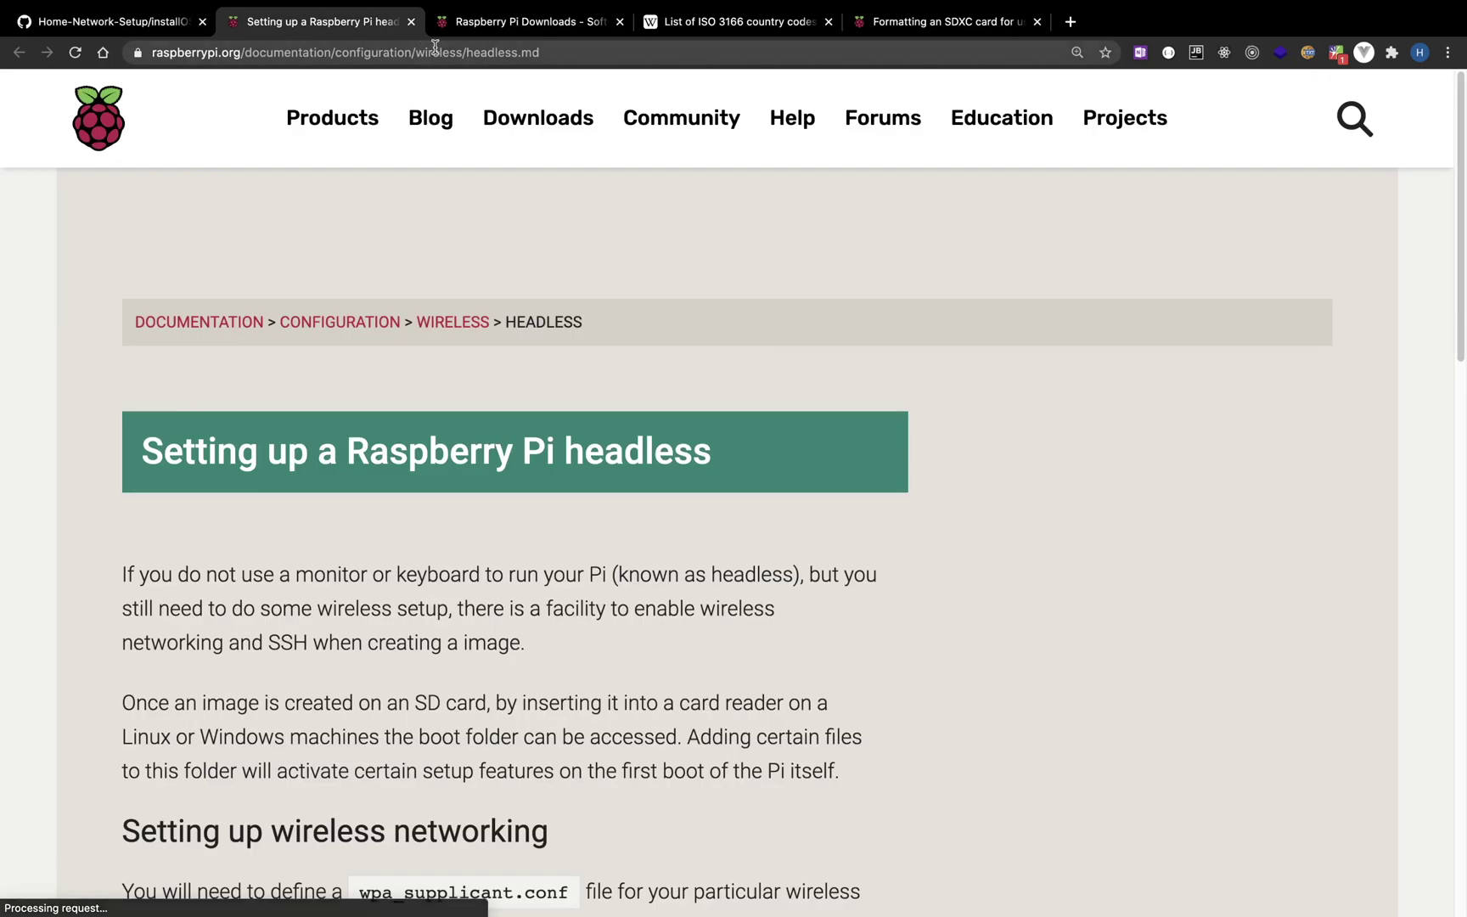
pyautogui.scroll(-5, 436, 468)
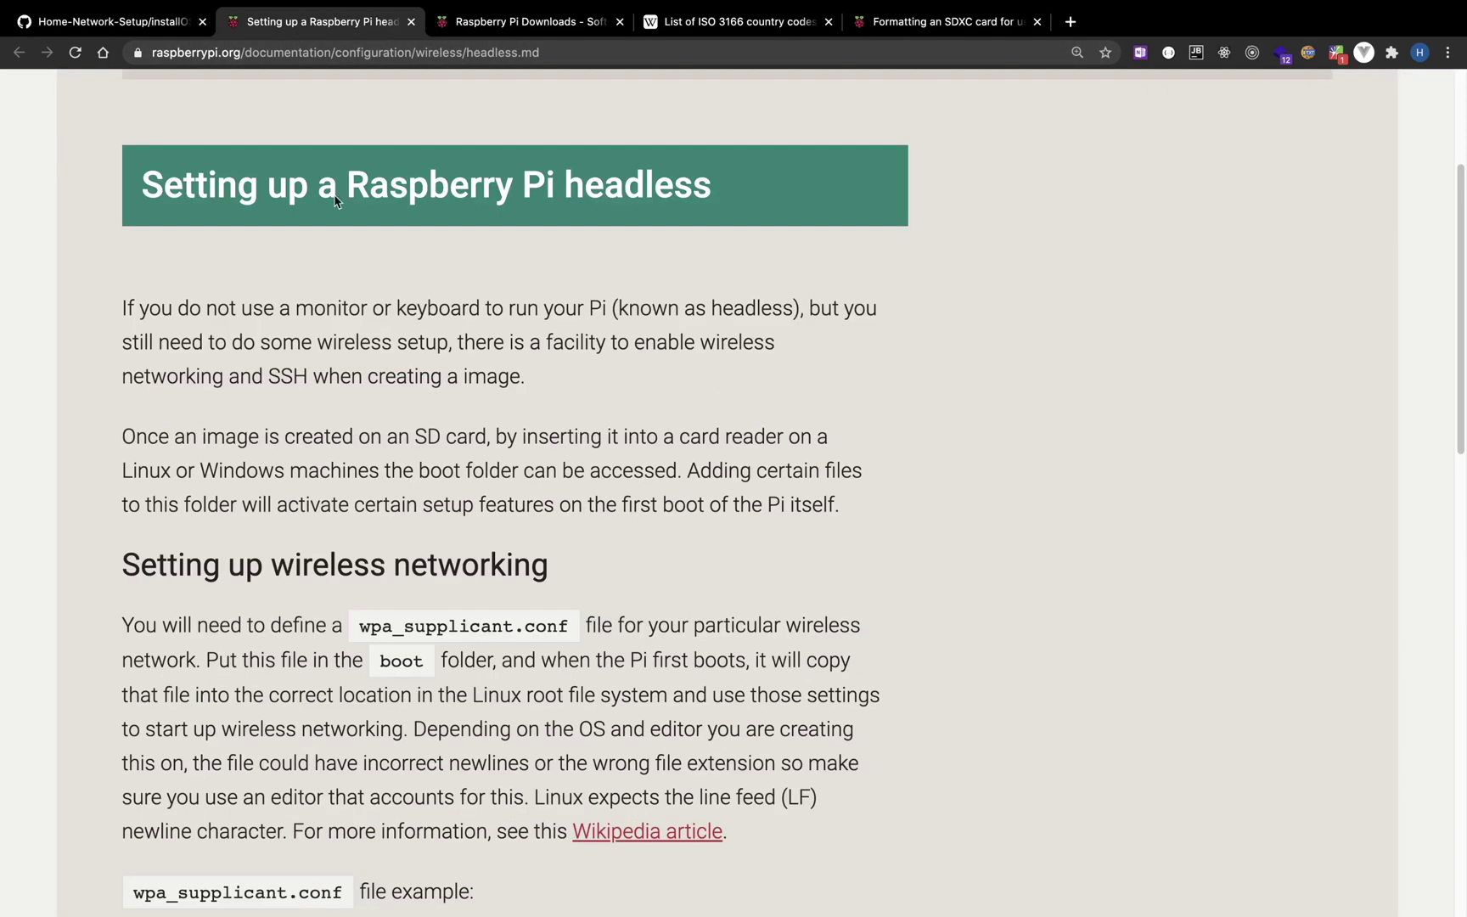
pyautogui.scroll(-8, 499, 454)
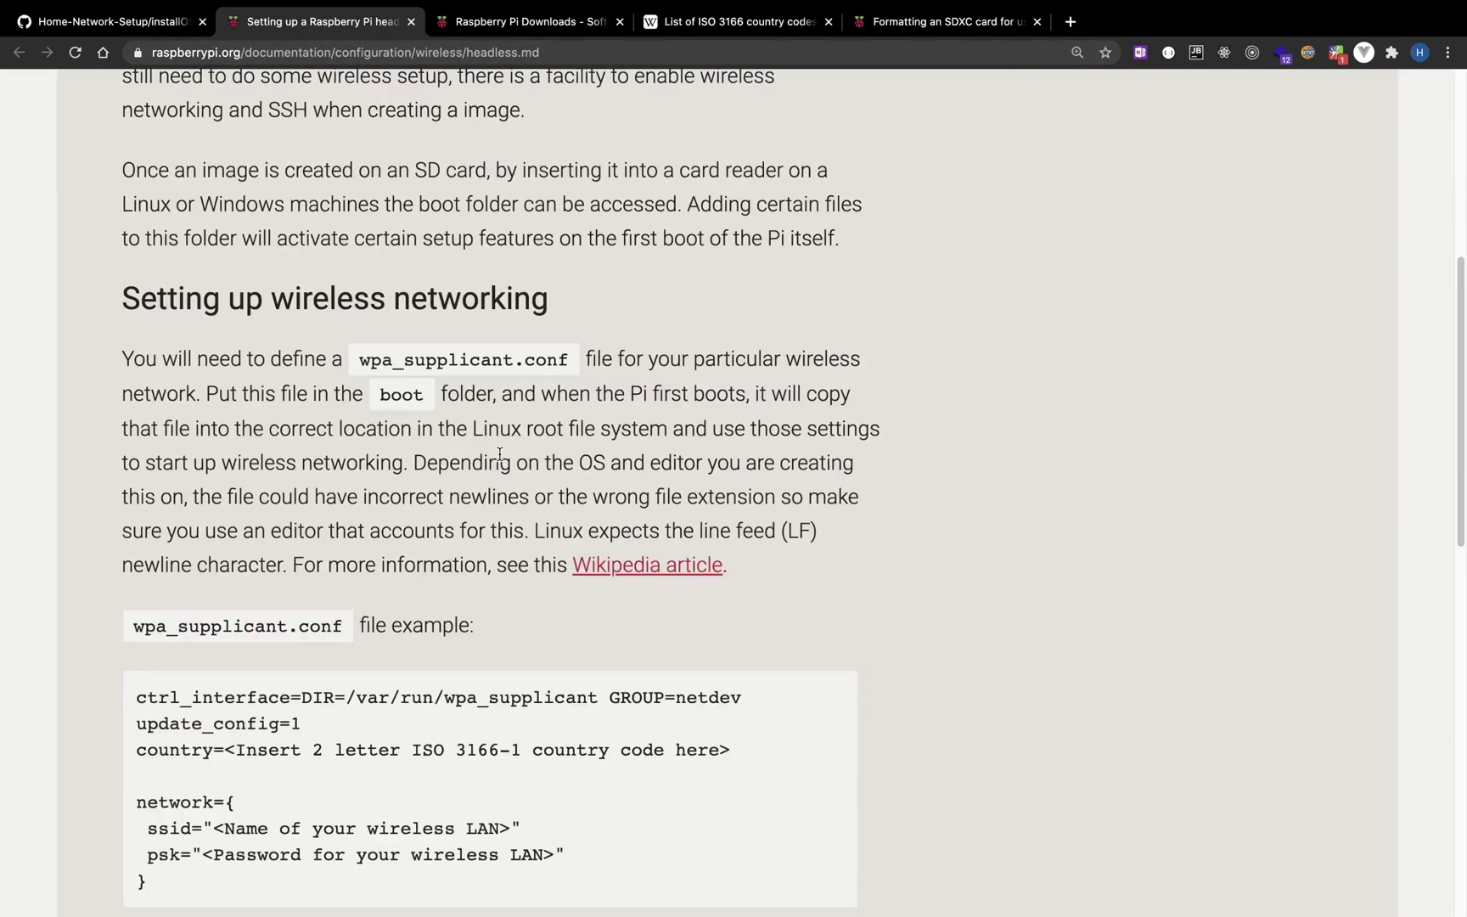
pyautogui.scroll(1, 489, 448)
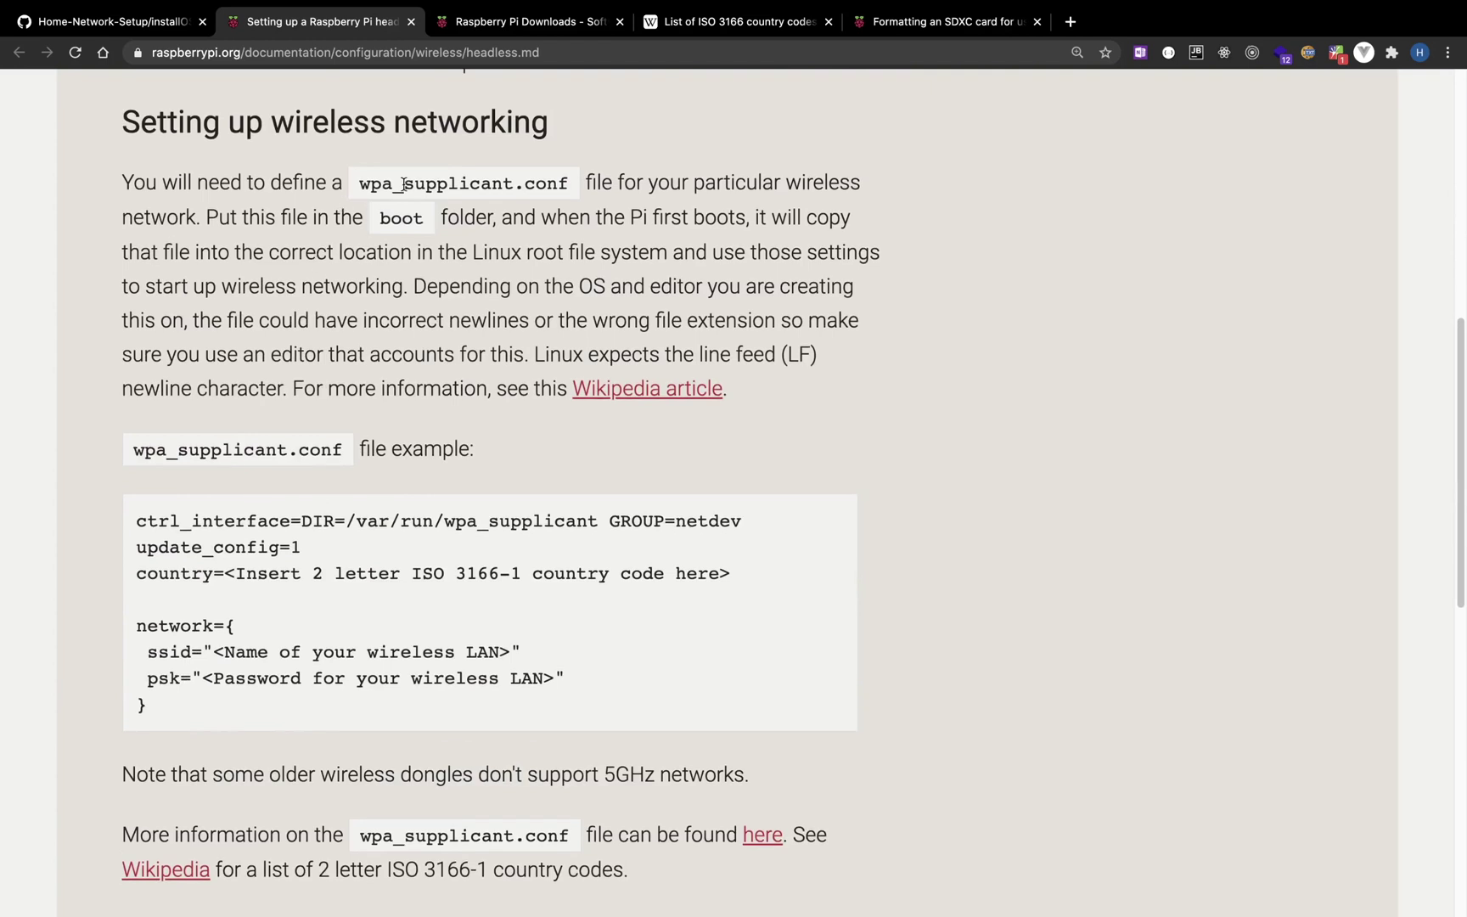
pyautogui.moveTo(360, 185); pyautogui.dragTo(570, 190)
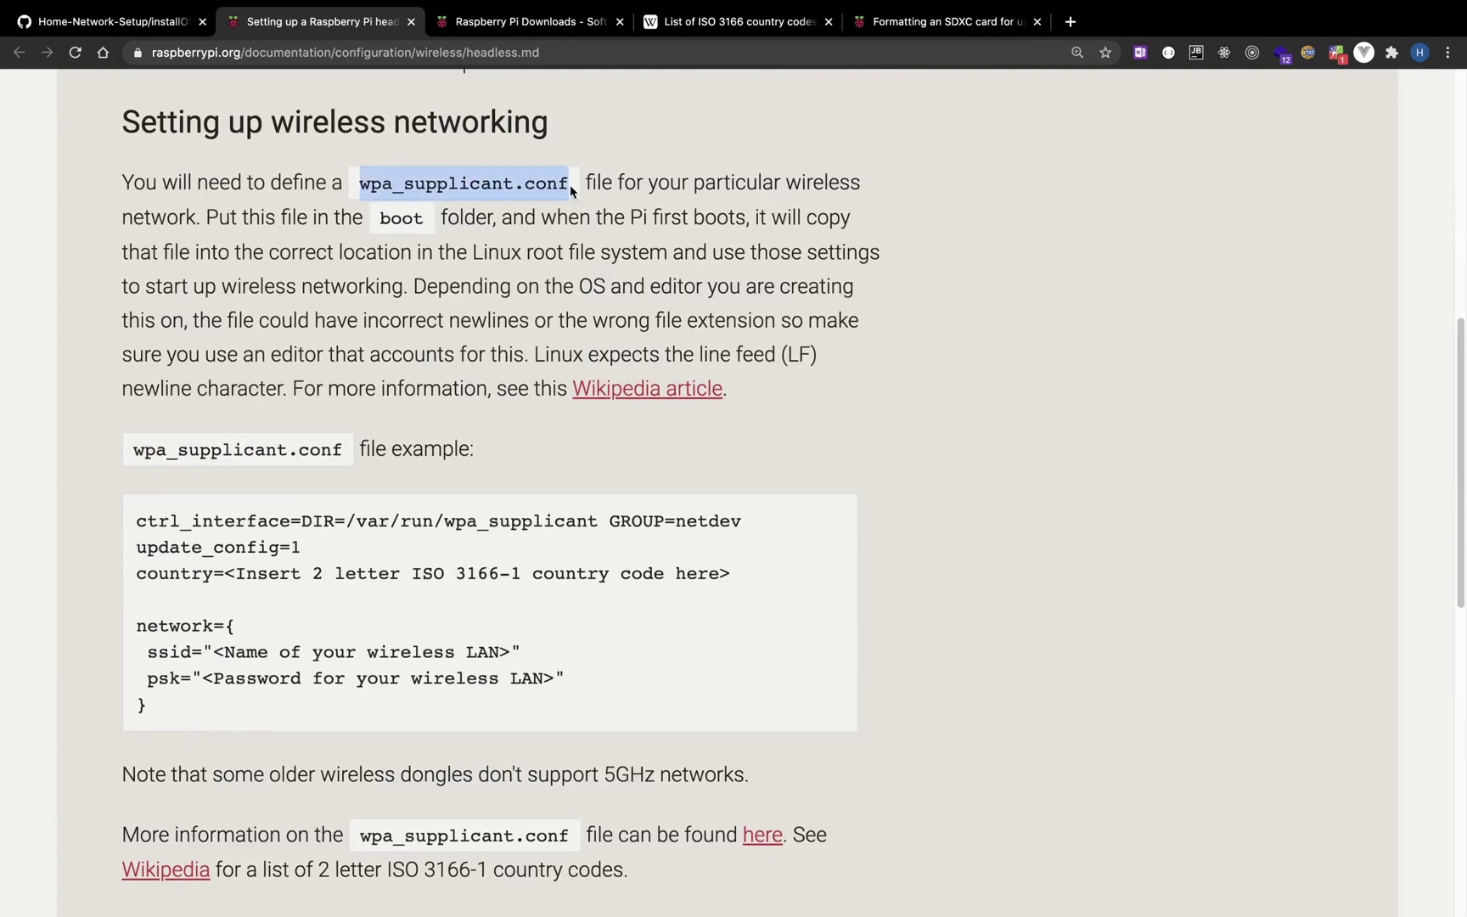
pyautogui.press('super+Tab')
pyautogui.press('super+Tab')
pyautogui.press('super+Tab')
pyautogui.press('super+Tab')
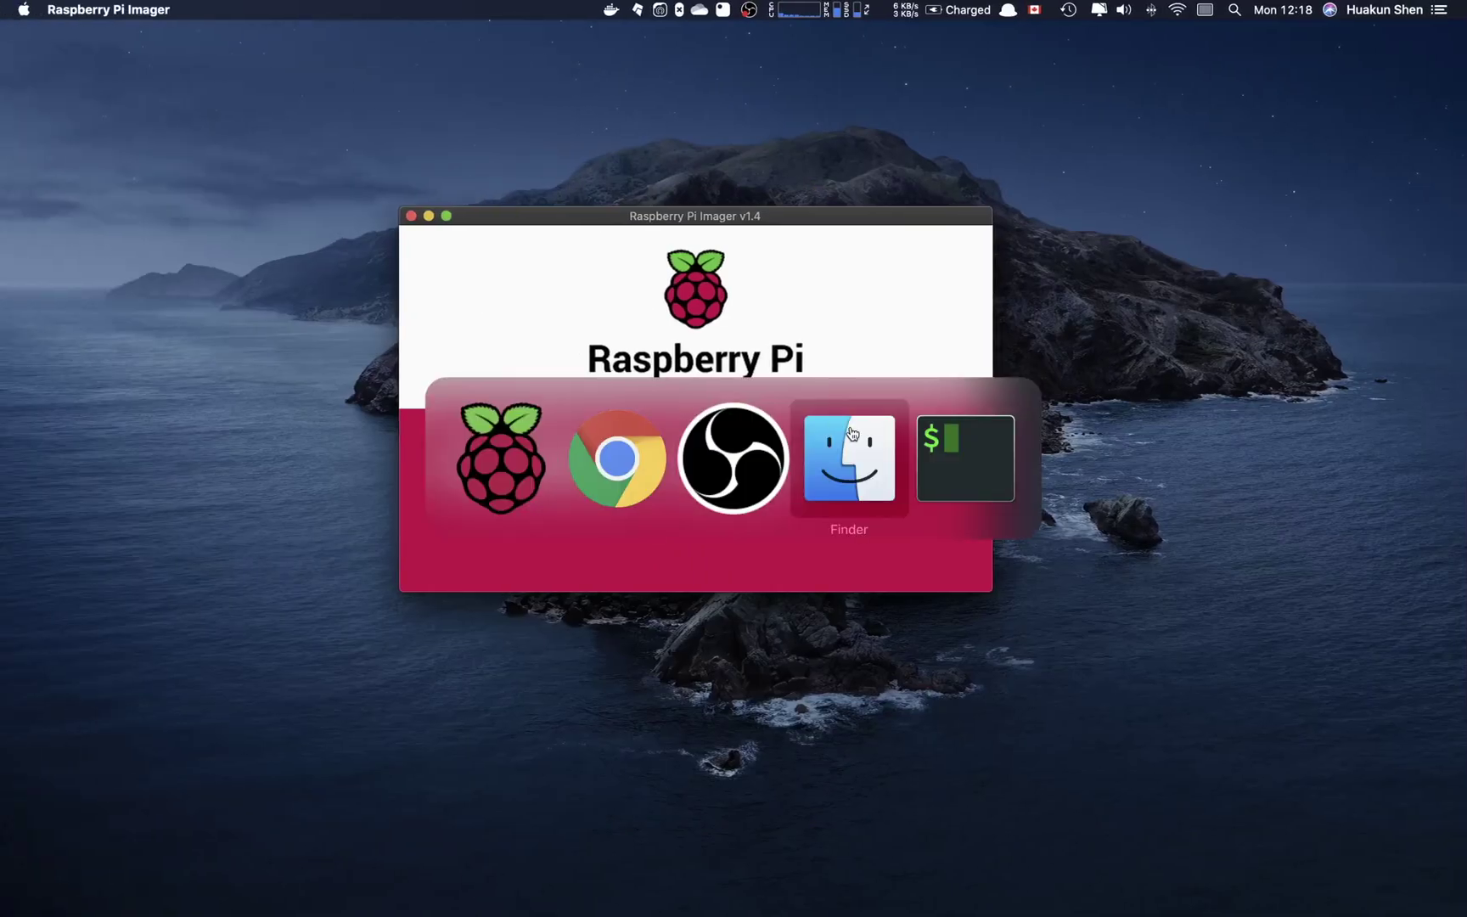
# Open a Finder window and browse the RASPBERRY network share and Desktop folder
pyautogui.moveTo(544, 915)
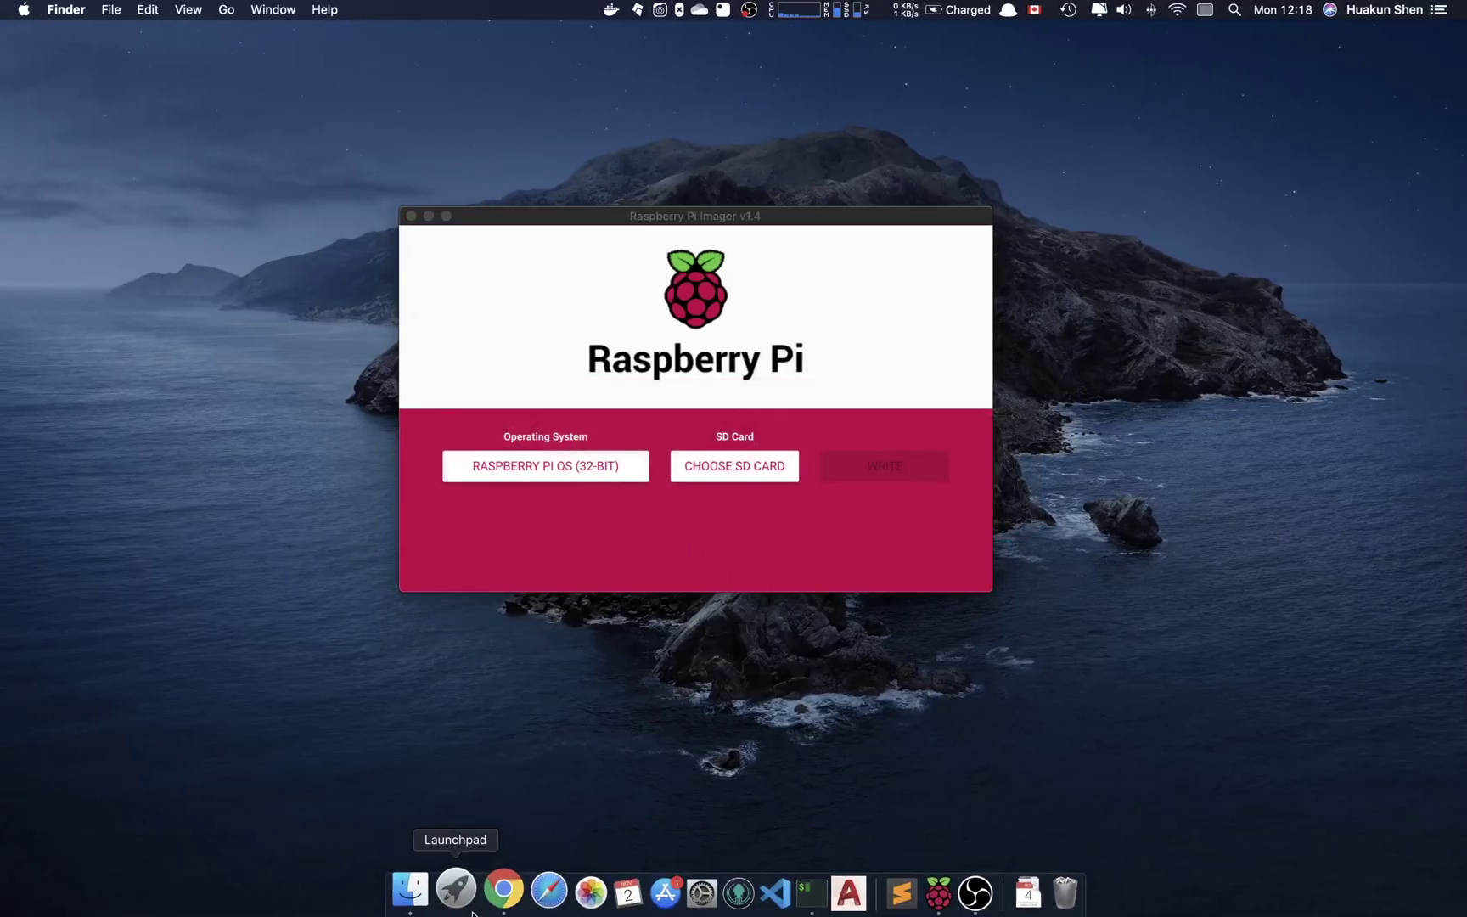
pyautogui.click(420, 883)
pyautogui.scroll(-5, 313, 474)
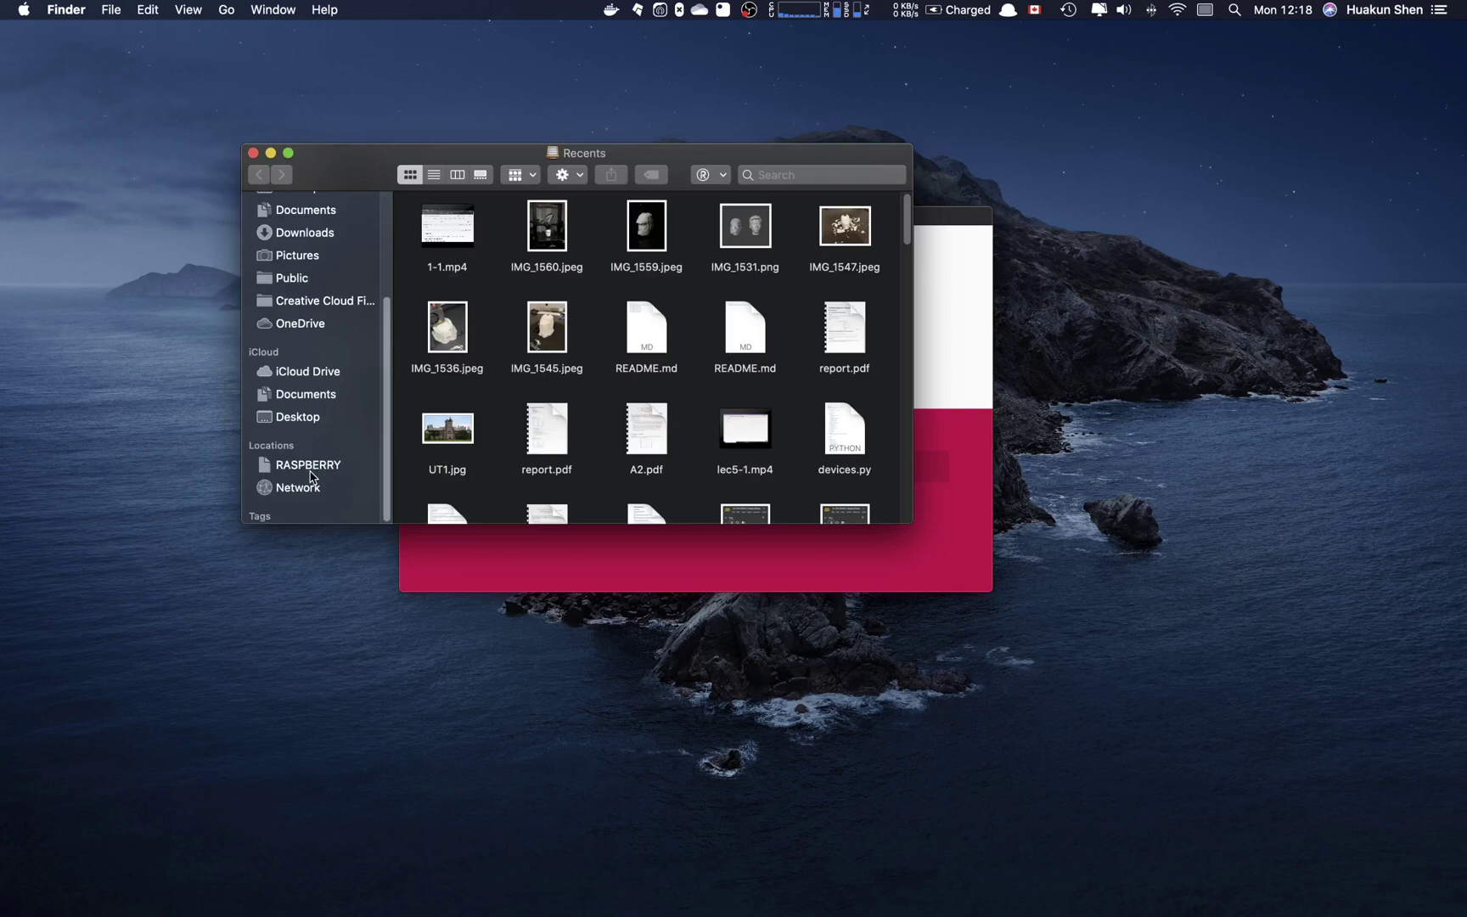
pyautogui.click(309, 469)
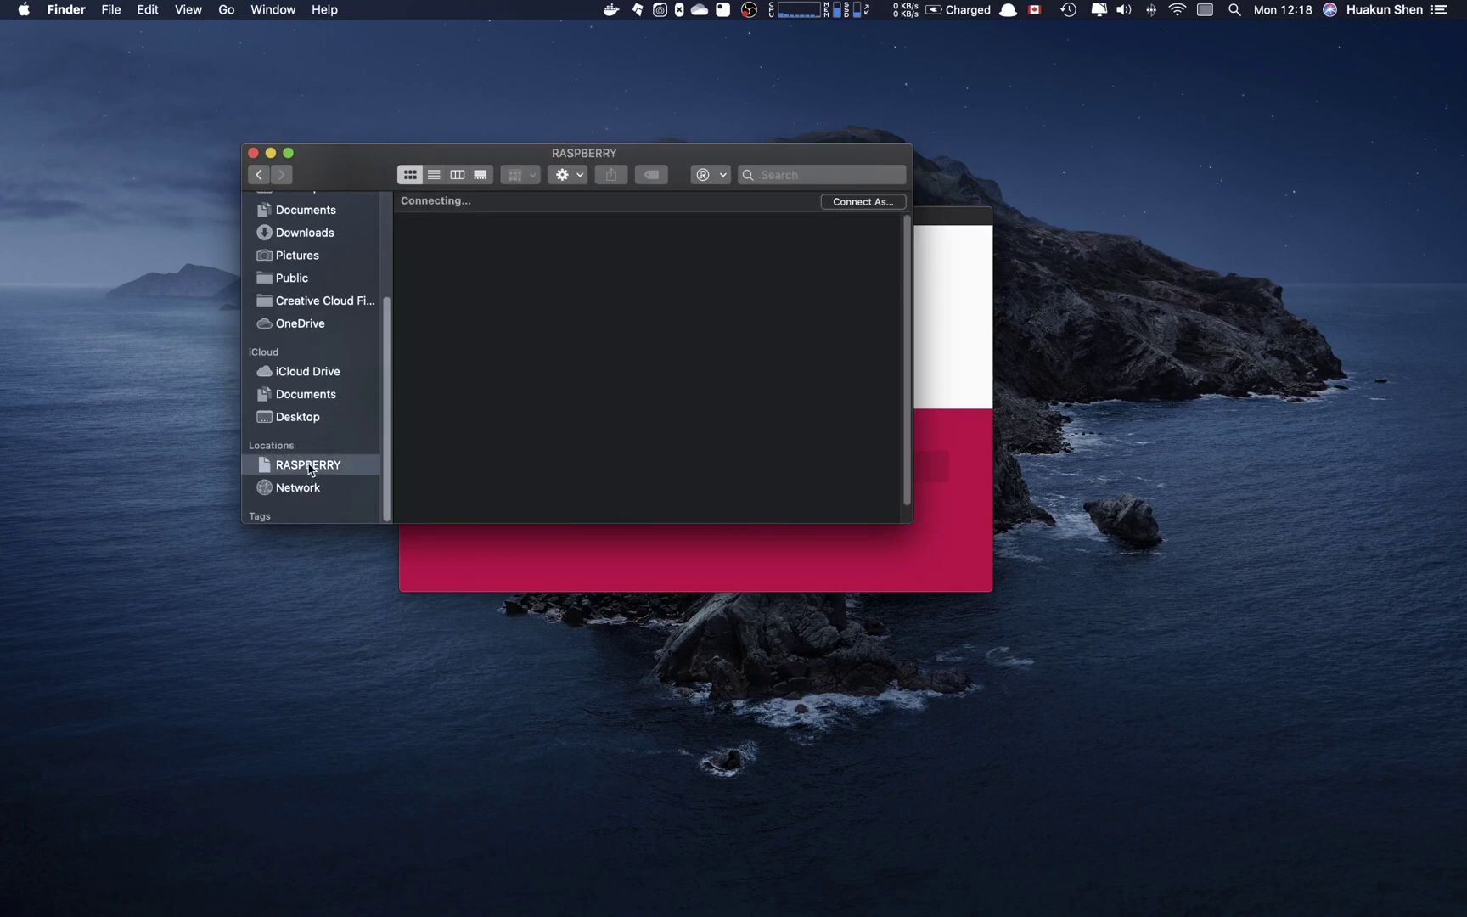
pyautogui.click(321, 423)
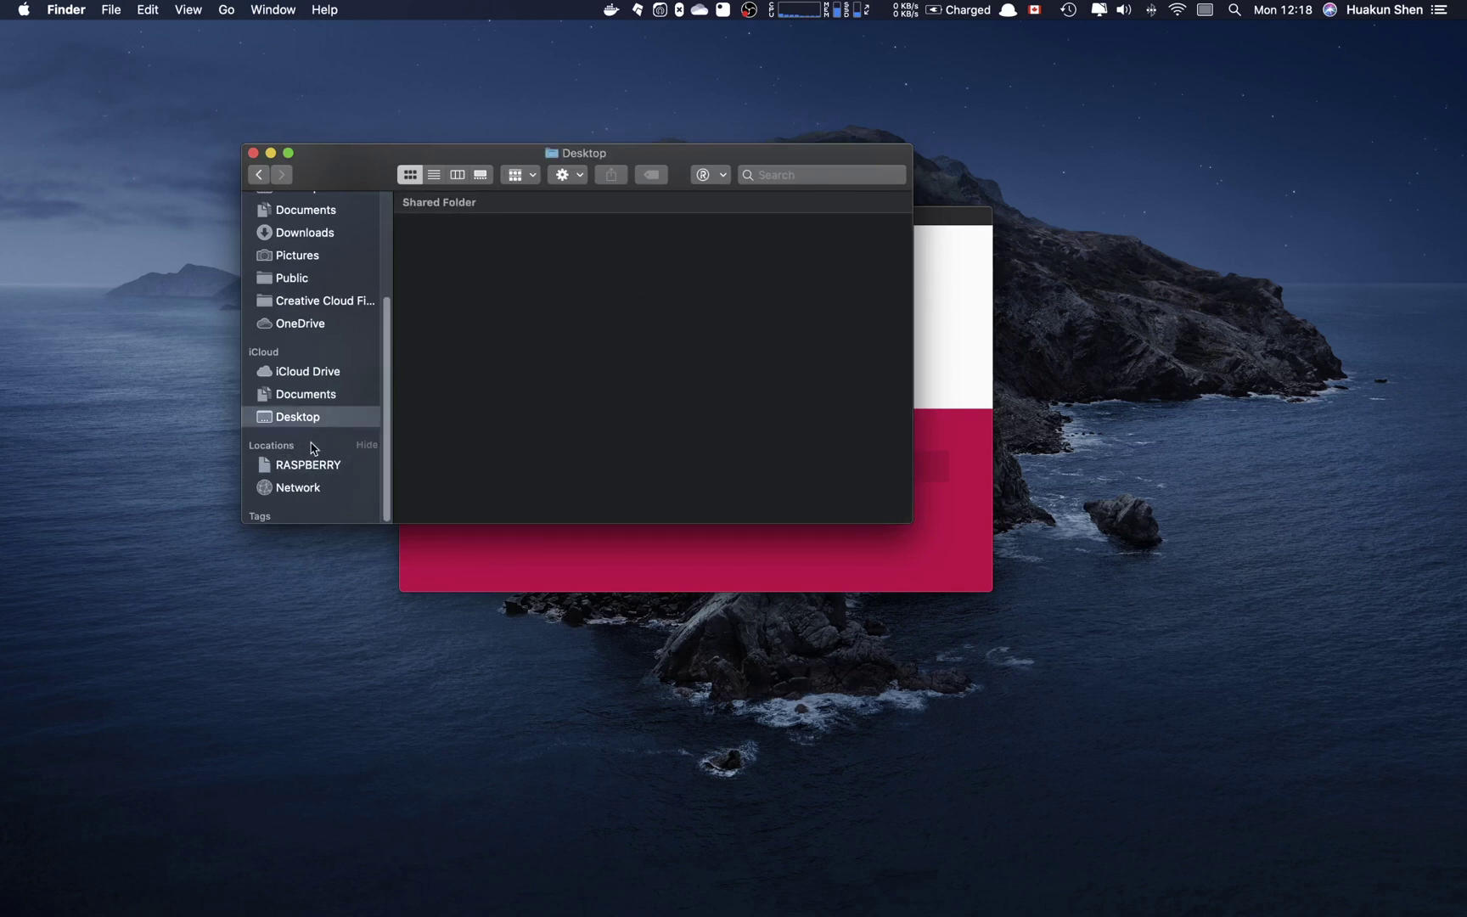
# Quit Raspberry Pi Imager after glancing at its SD card list
pyautogui.click(974, 428)
pyautogui.click(698, 466)
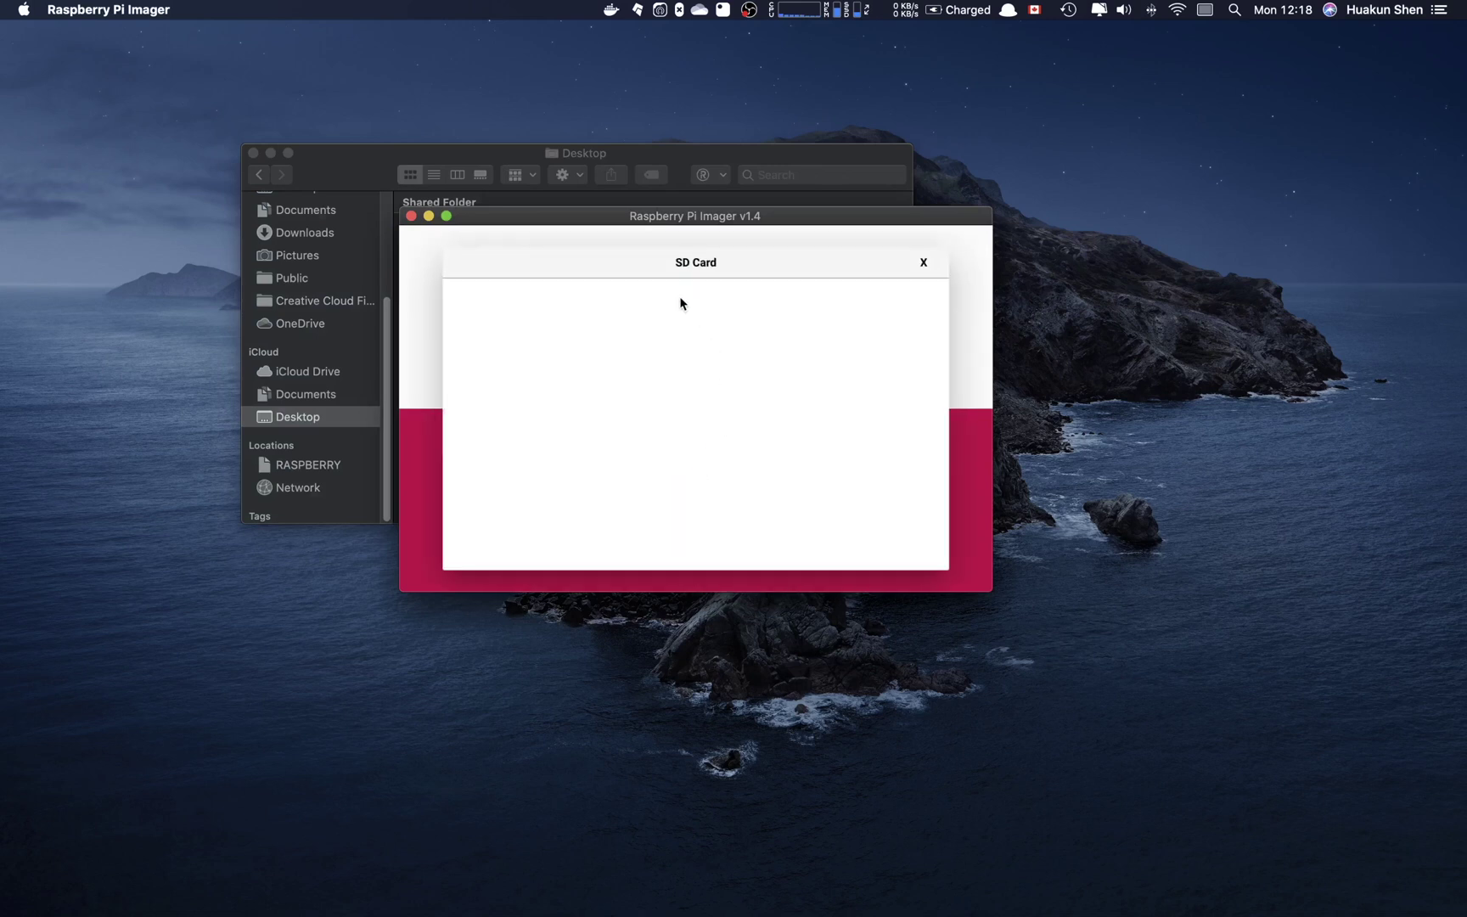
pyautogui.click(927, 264)
pyautogui.press('super+q')
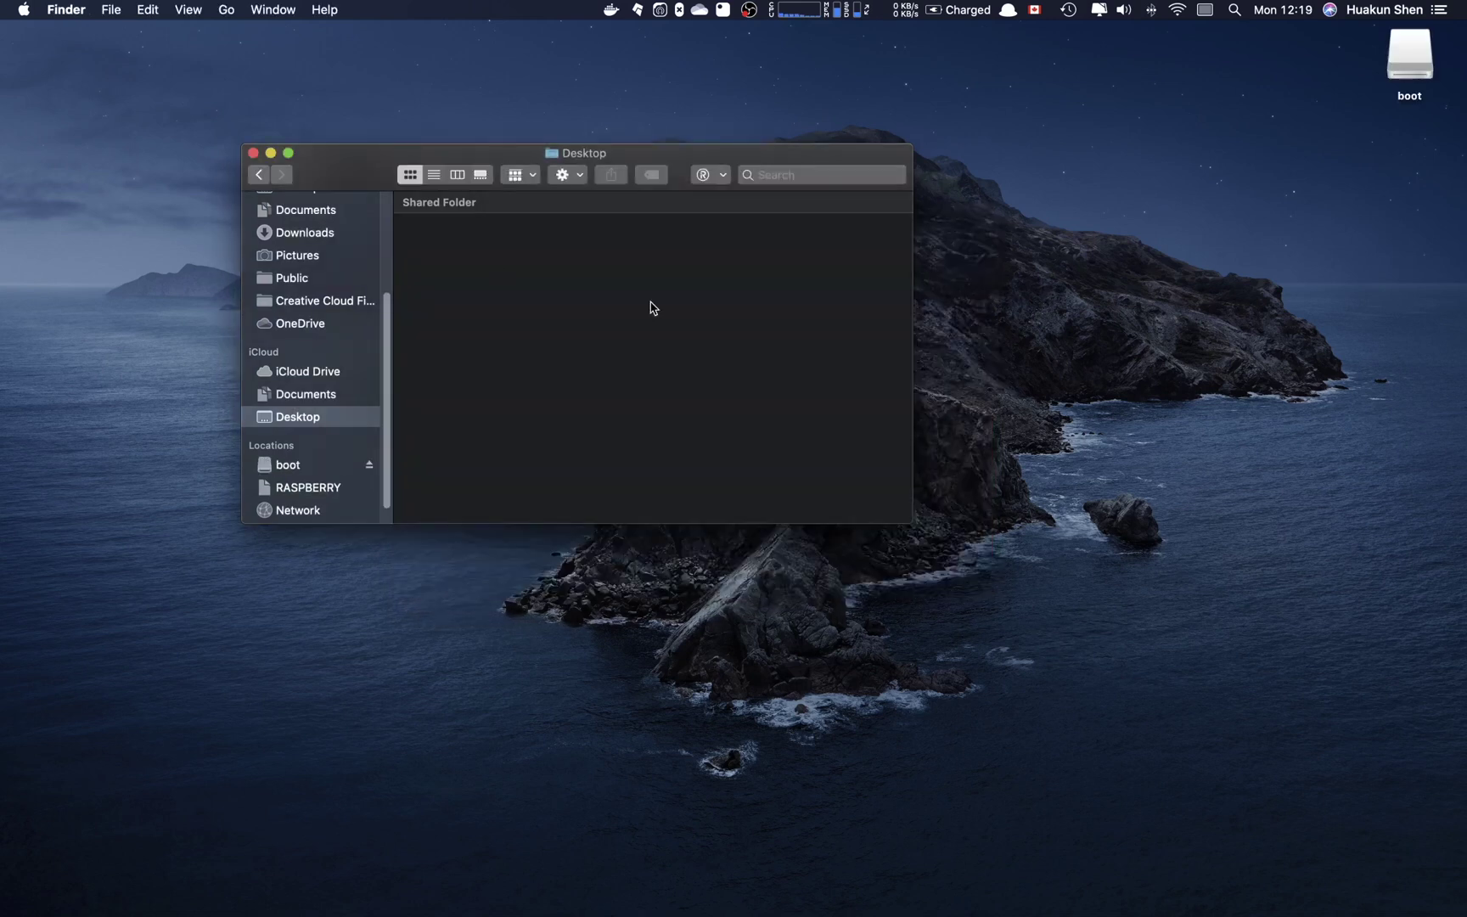
# Open the boot volume, then go up to the computer's list of drives
pyautogui.click(299, 467)
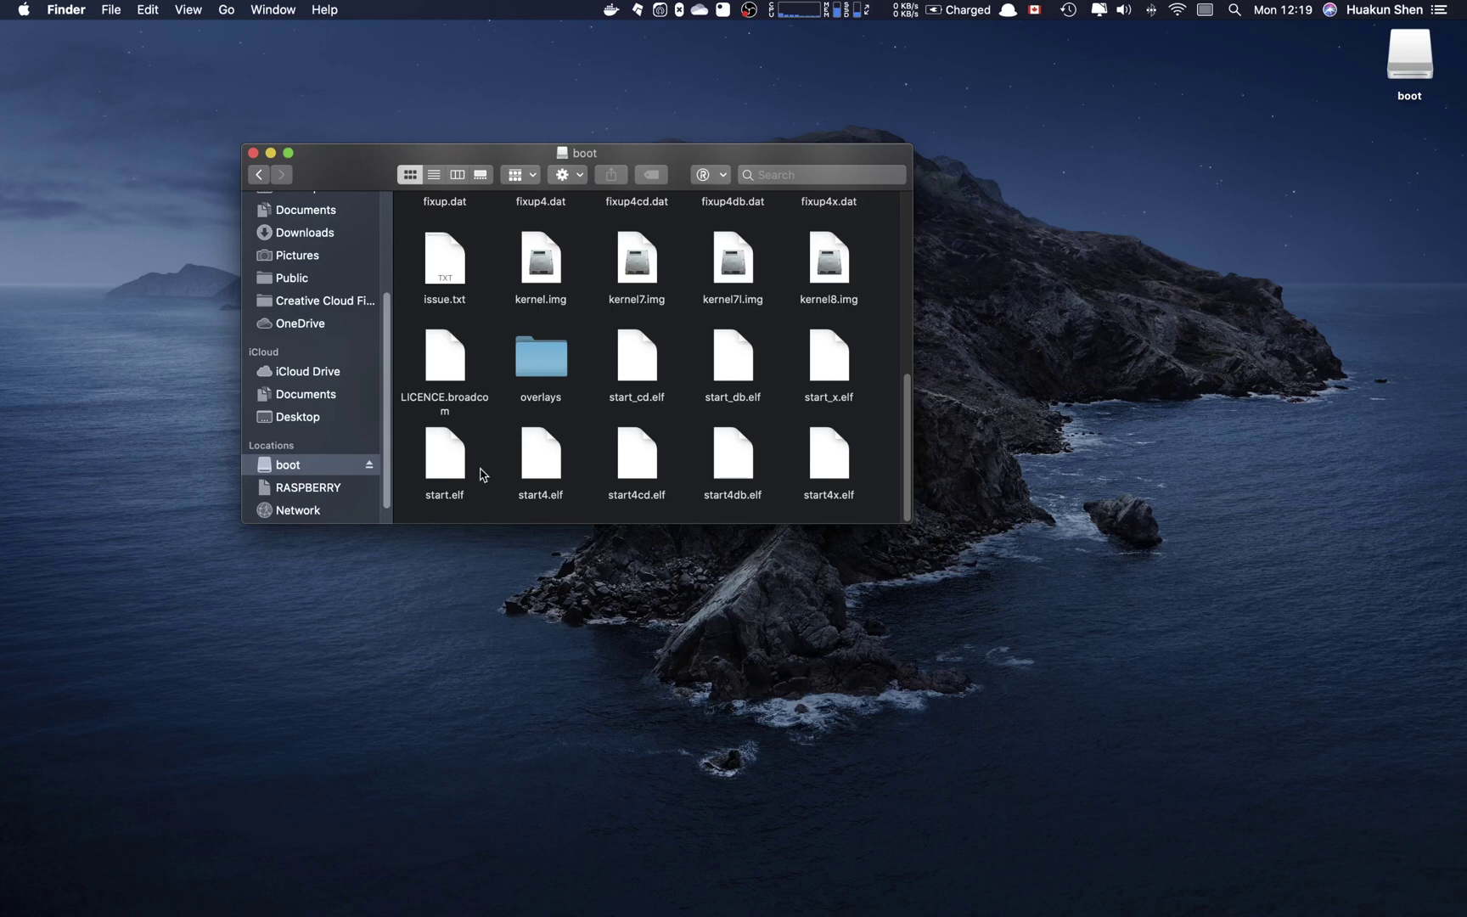
pyautogui.rightClick(490, 419)
pyautogui.click(482, 455)
pyautogui.press('super+Up')
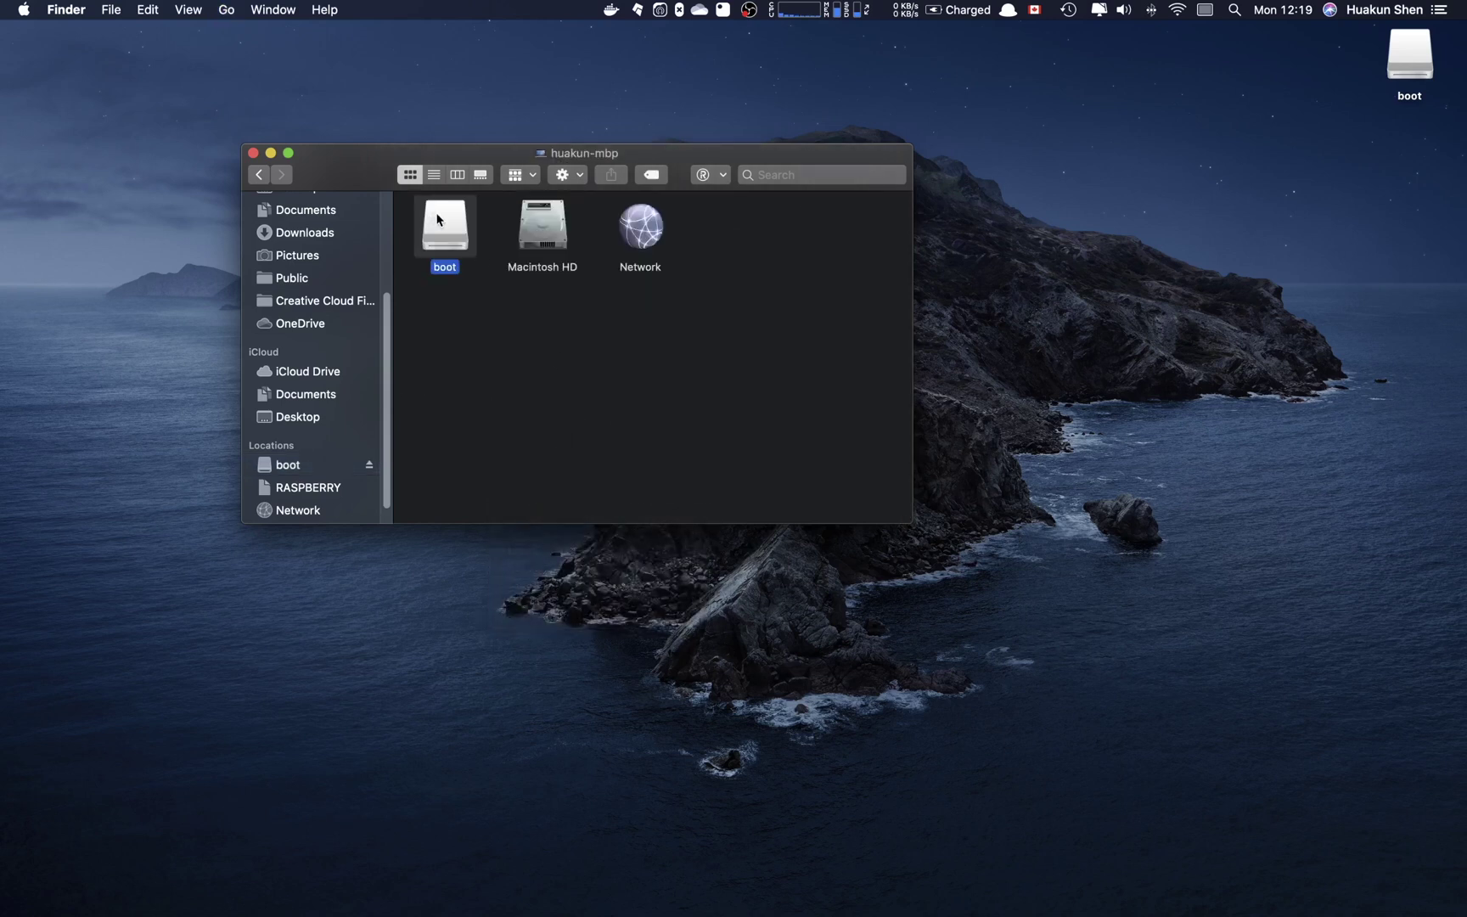
# Close the iTerm2 window and launch Terminal through Spotlight
pyautogui.moveTo(443, 227); pyautogui.dragTo(788, 897)
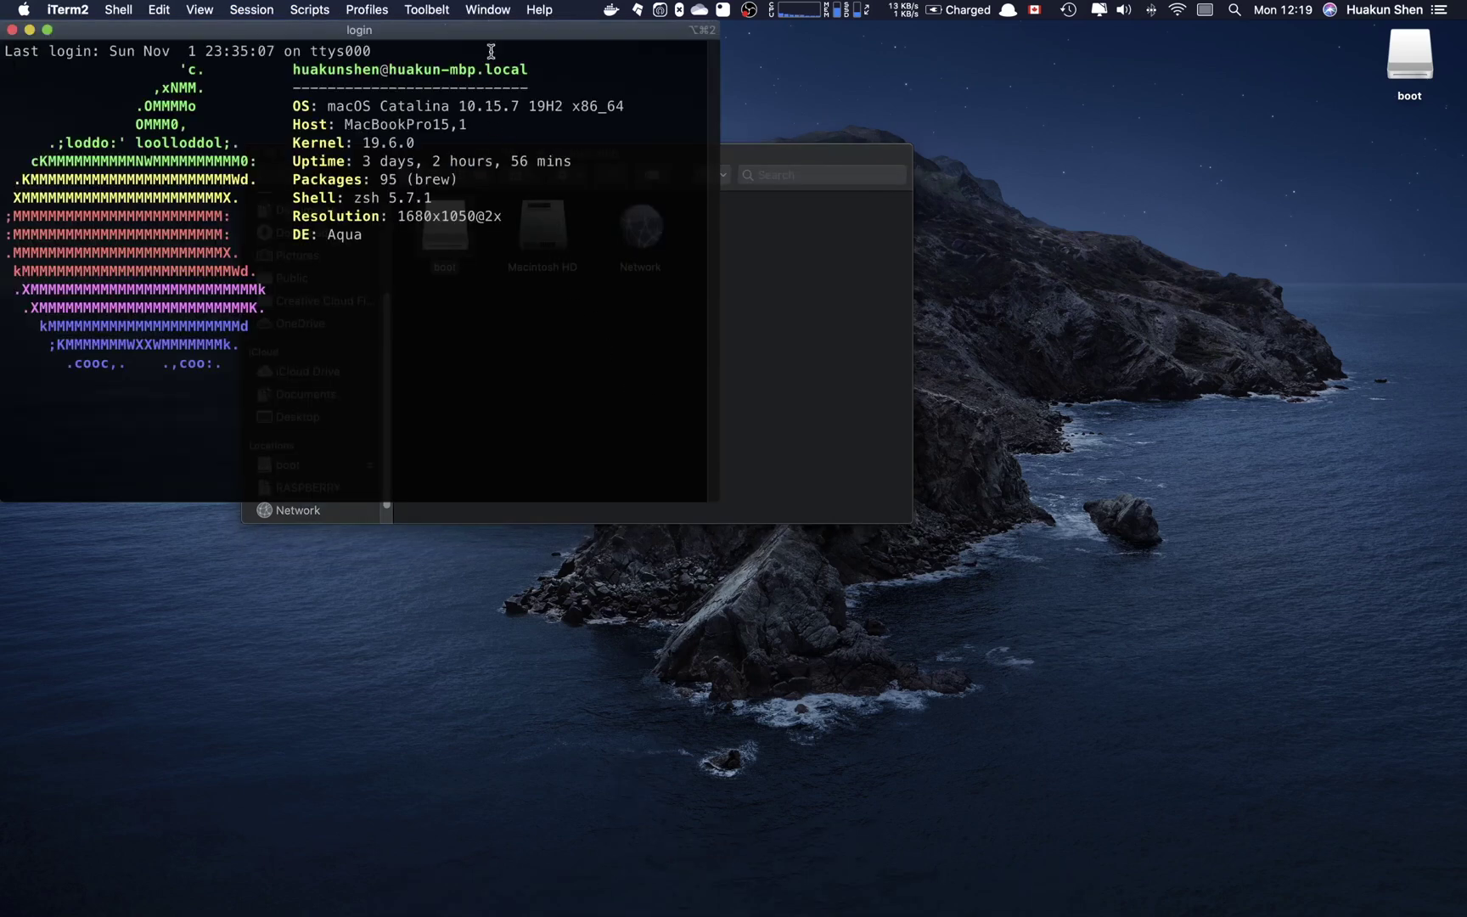
pyautogui.press('cmd+w')
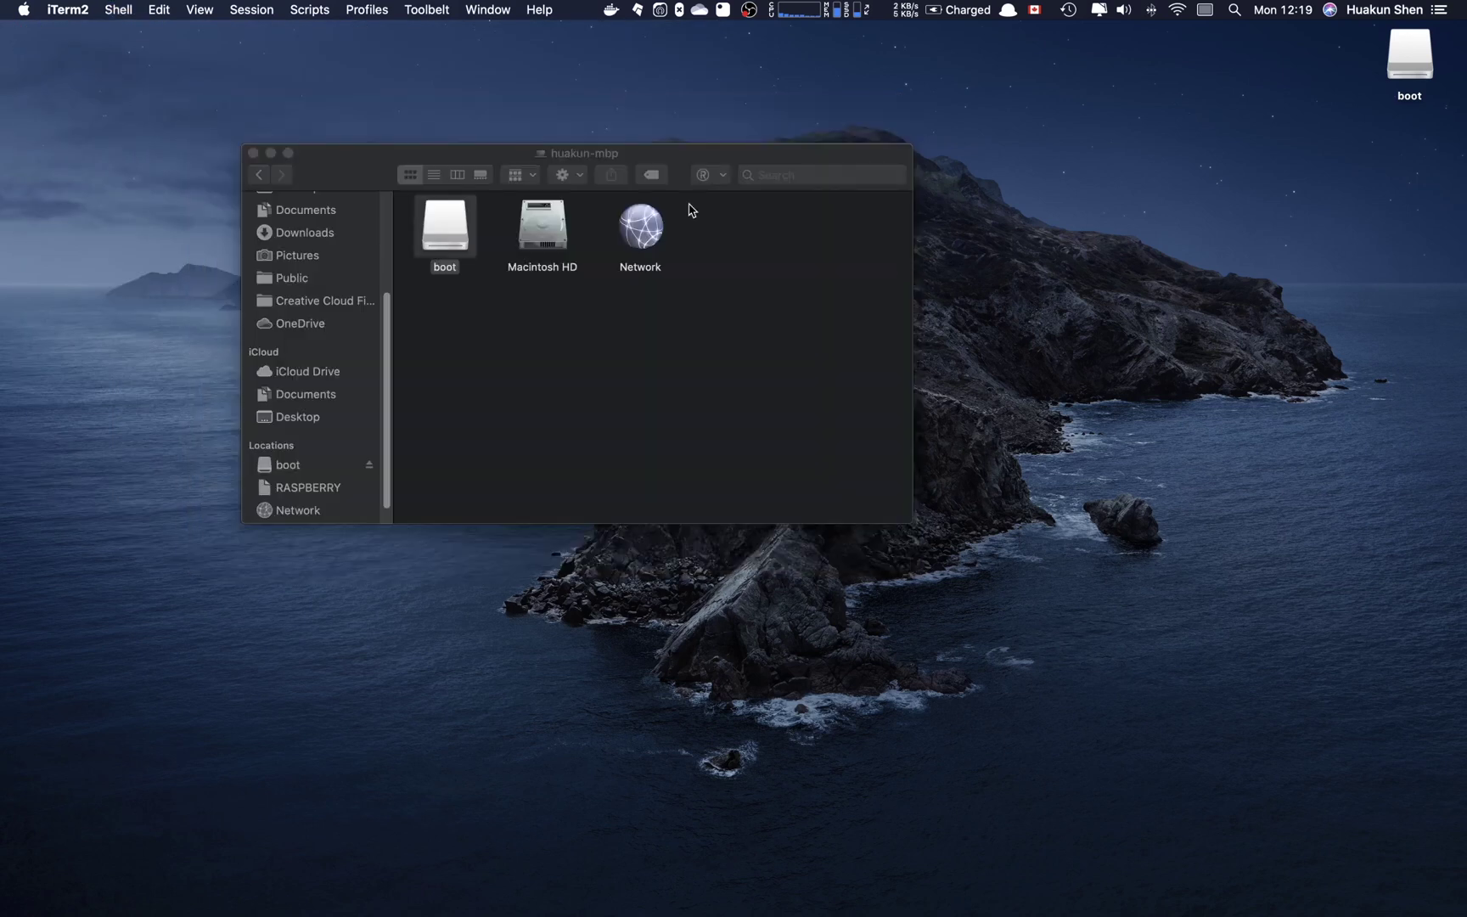
pyautogui.press('cmd+space')
pyautogui.write('termi')
pyautogui.press('Return')
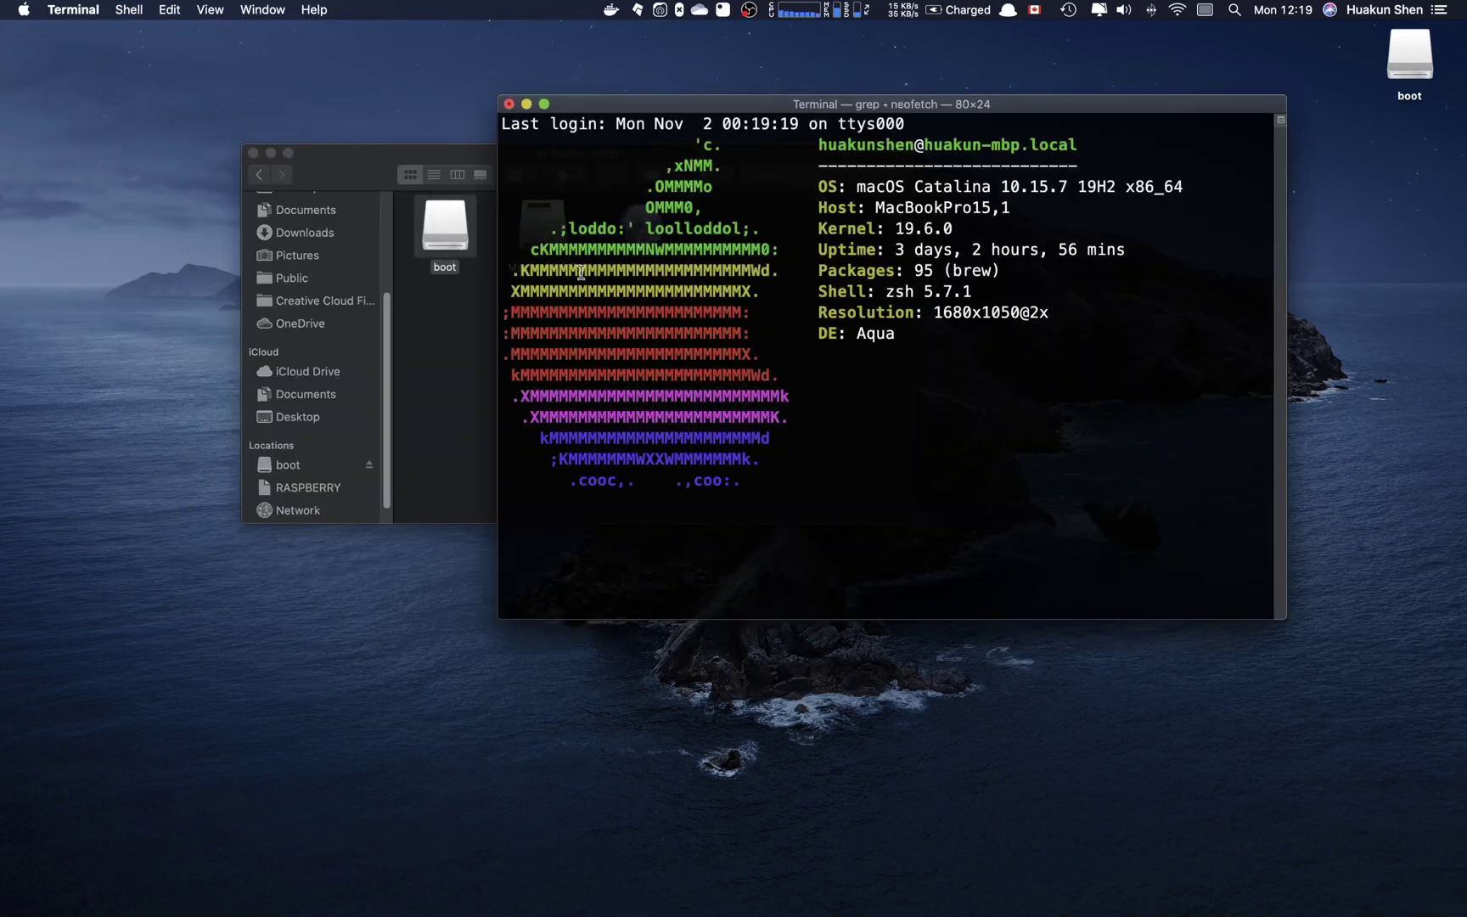
# Change into the boot volume and create an empty wpa_supplicant.conf with touch
pyautogui.write('cd')
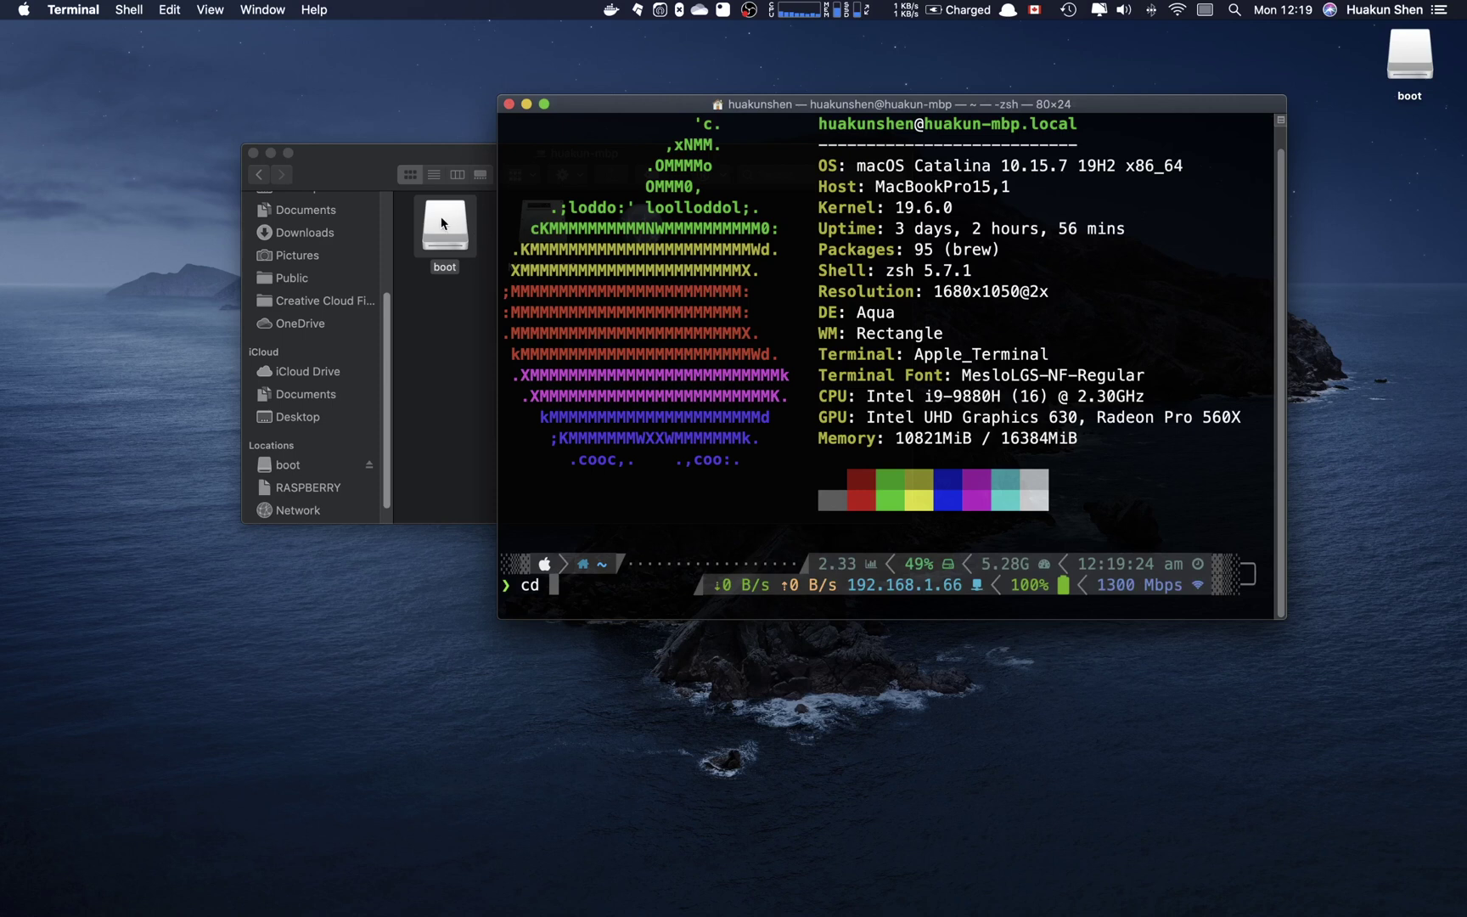
pyautogui.moveTo(445, 229); pyautogui.dragTo(496, 298)
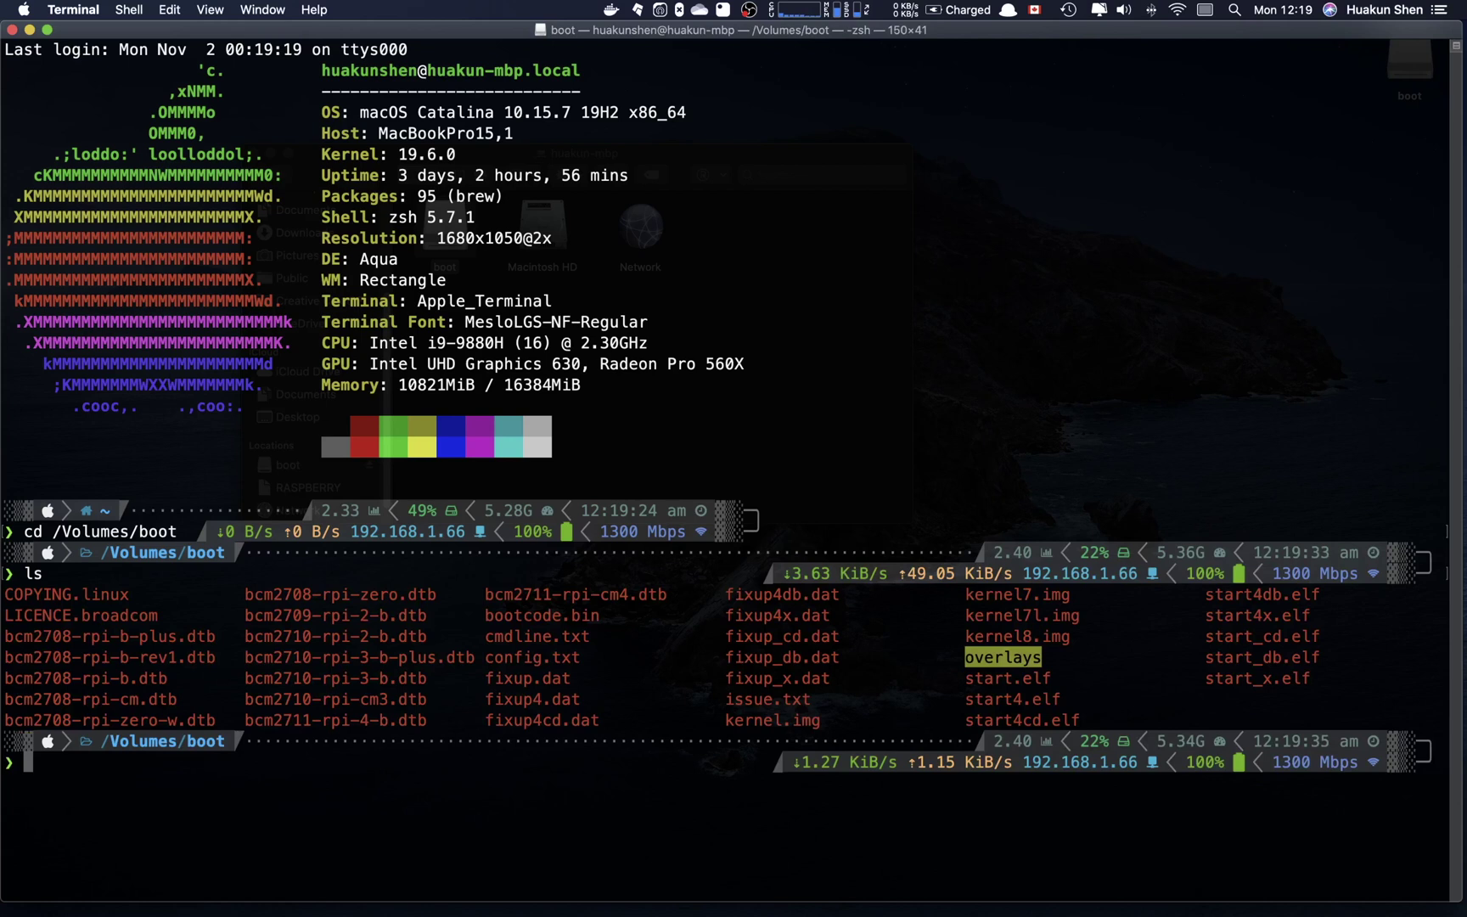
pyautogui.write('touch')
pyautogui.write('wpa_supplicant.conf')
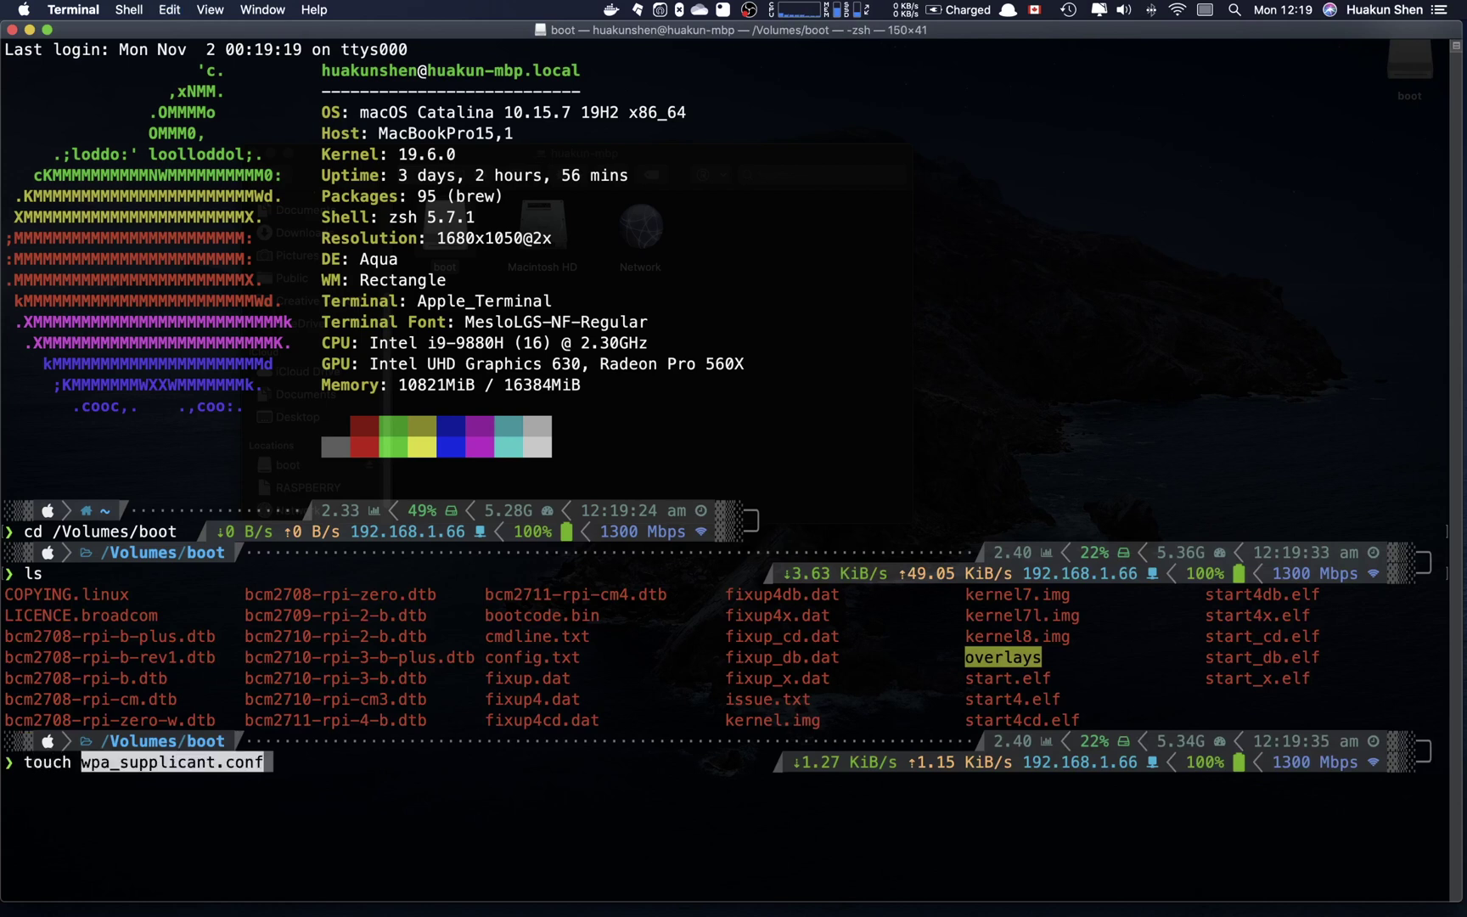
pyautogui.press('Return')
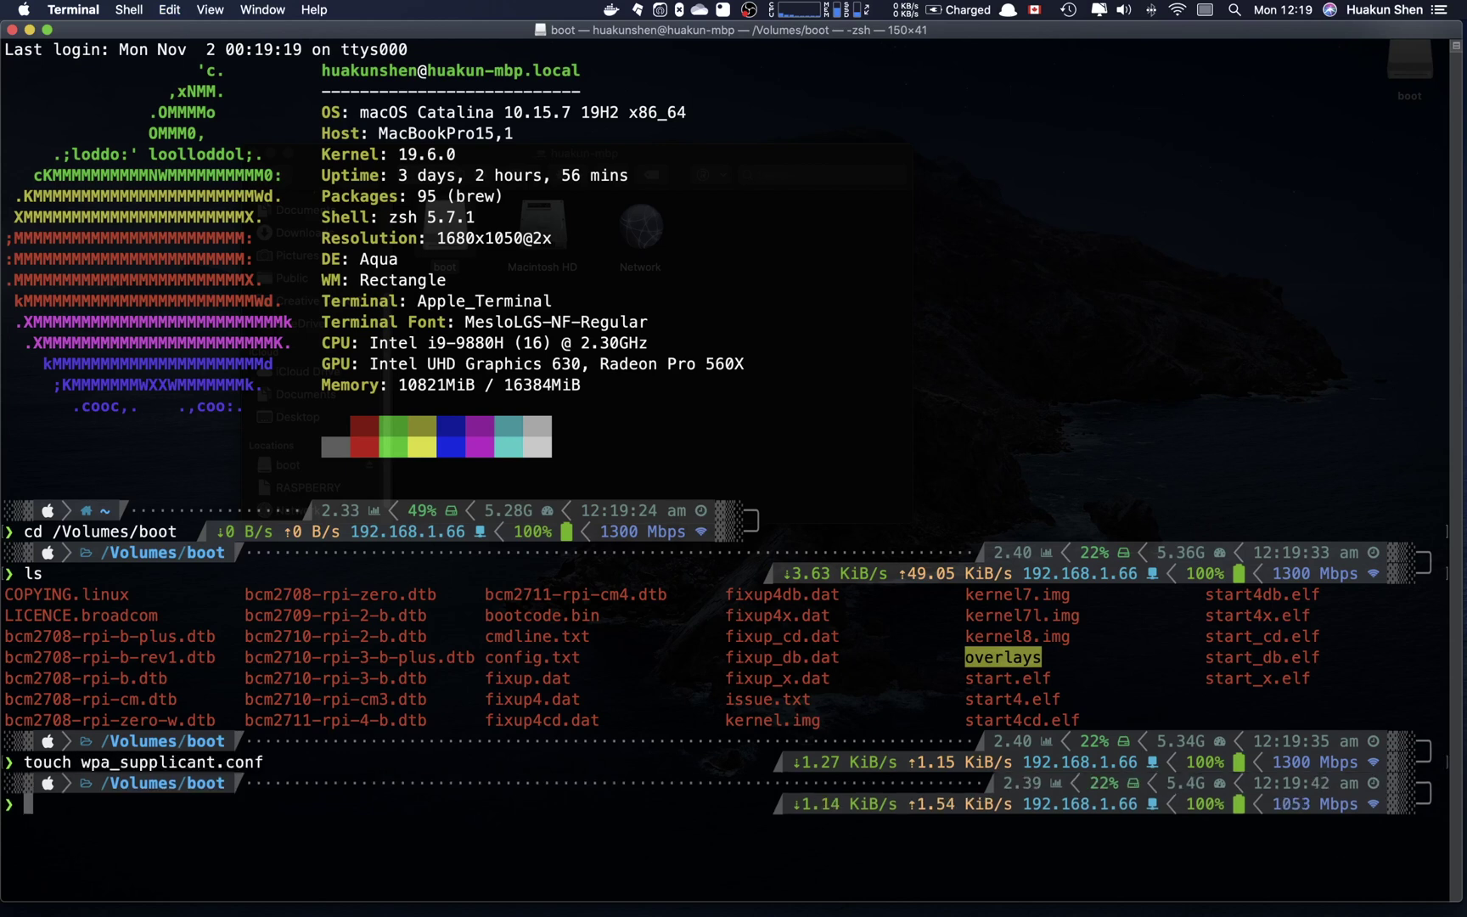
pyautogui.write('vim wpa')
# Open wpa_supplicant.conf in vim and paste in the guide's example wireless configuration
pyautogui.press('Tab')
pyautogui.press('Return')
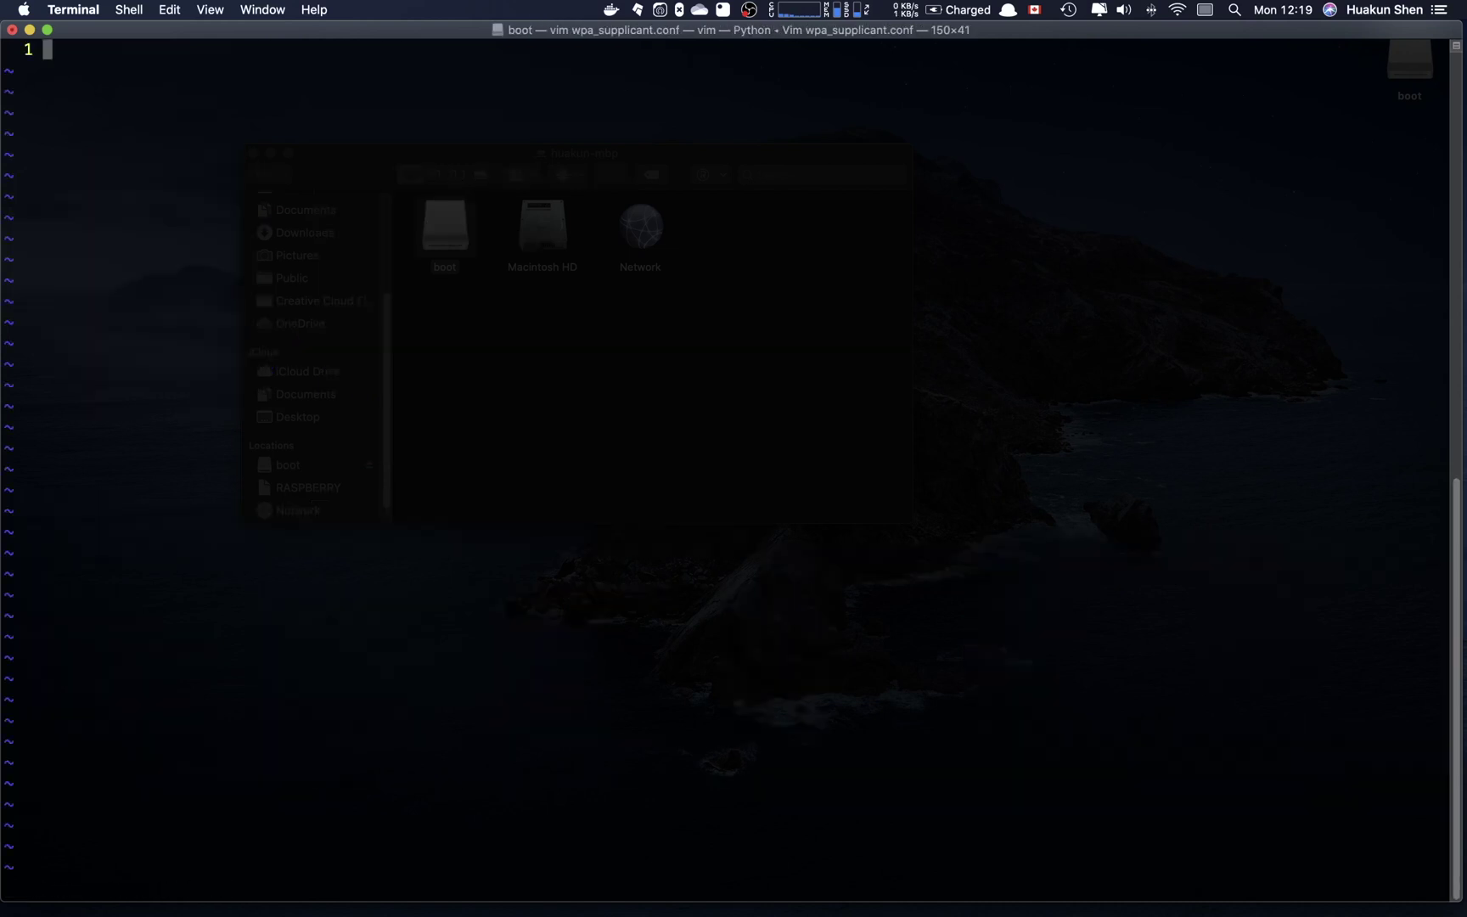
pyautogui.press('super+Tab')
pyautogui.click(147, 519)
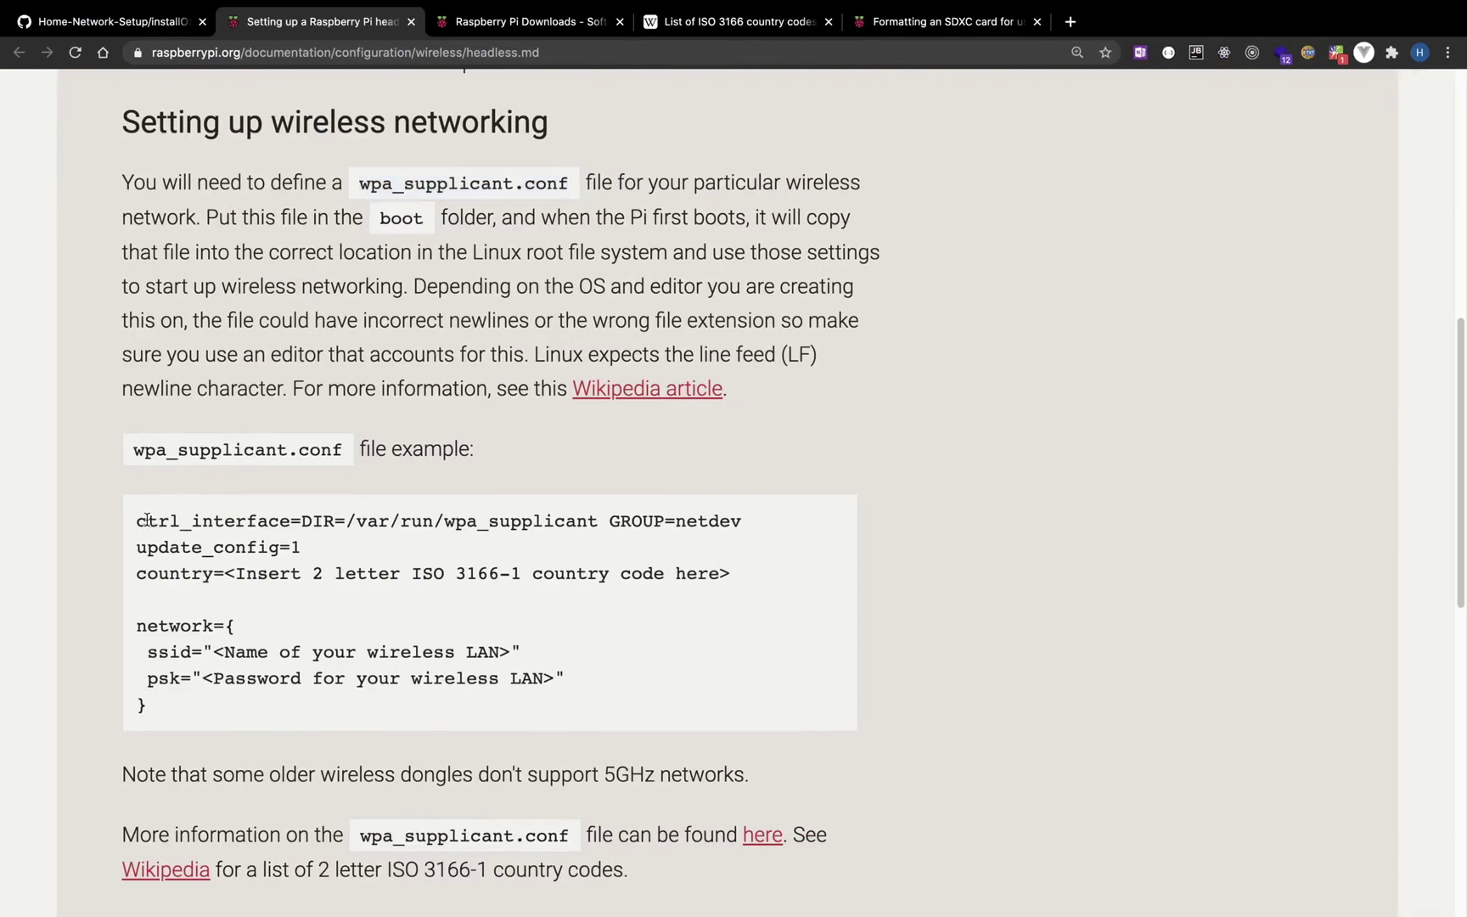
pyautogui.moveTo(135, 513); pyautogui.dragTo(229, 688)
pyautogui.press('super+c')
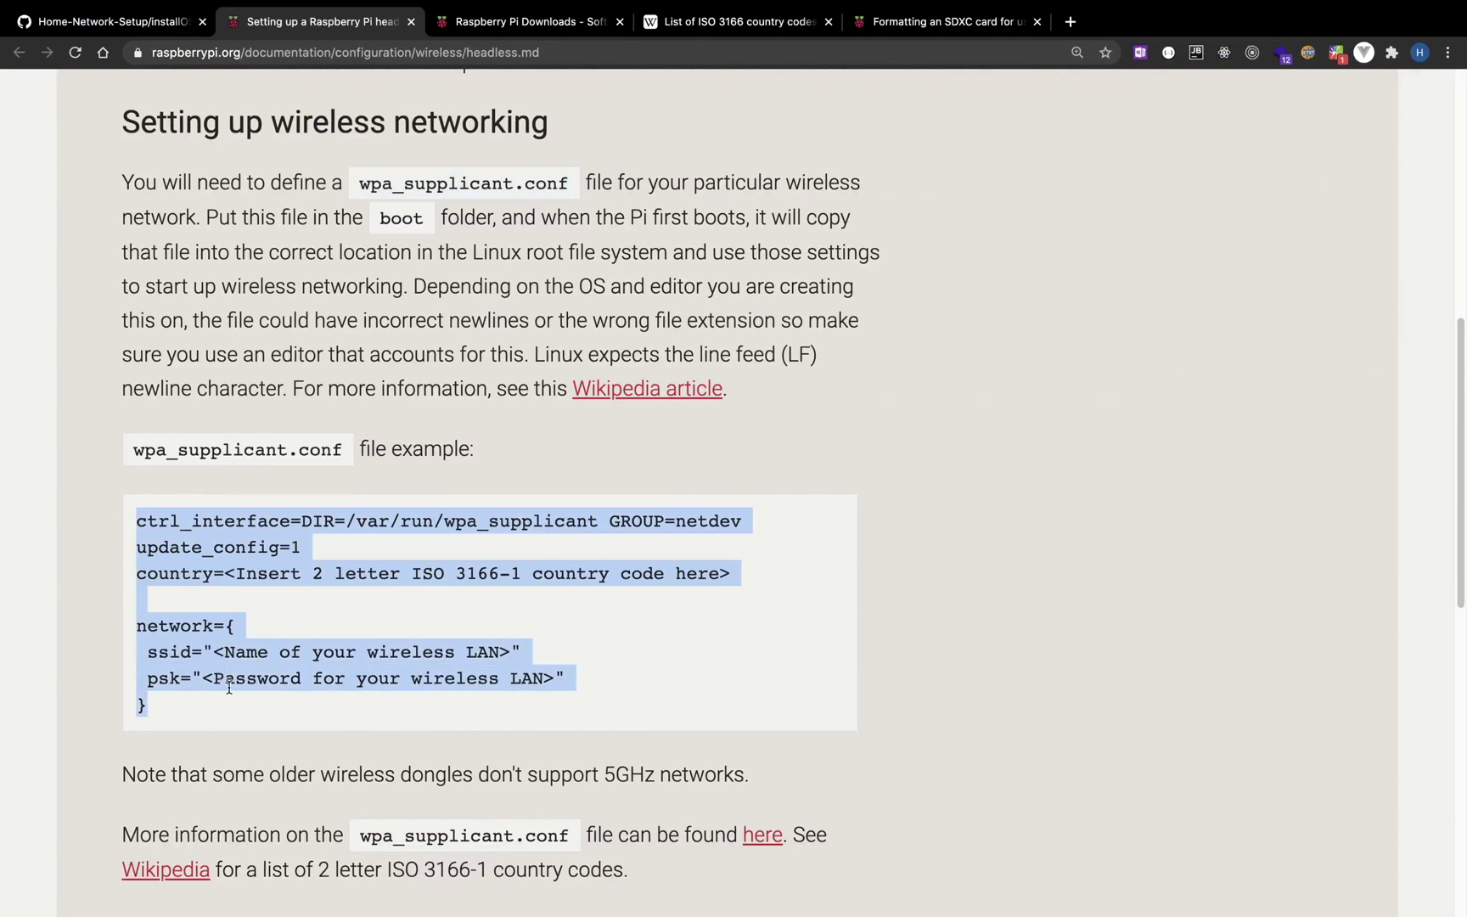
pyautogui.press('super+Tab')
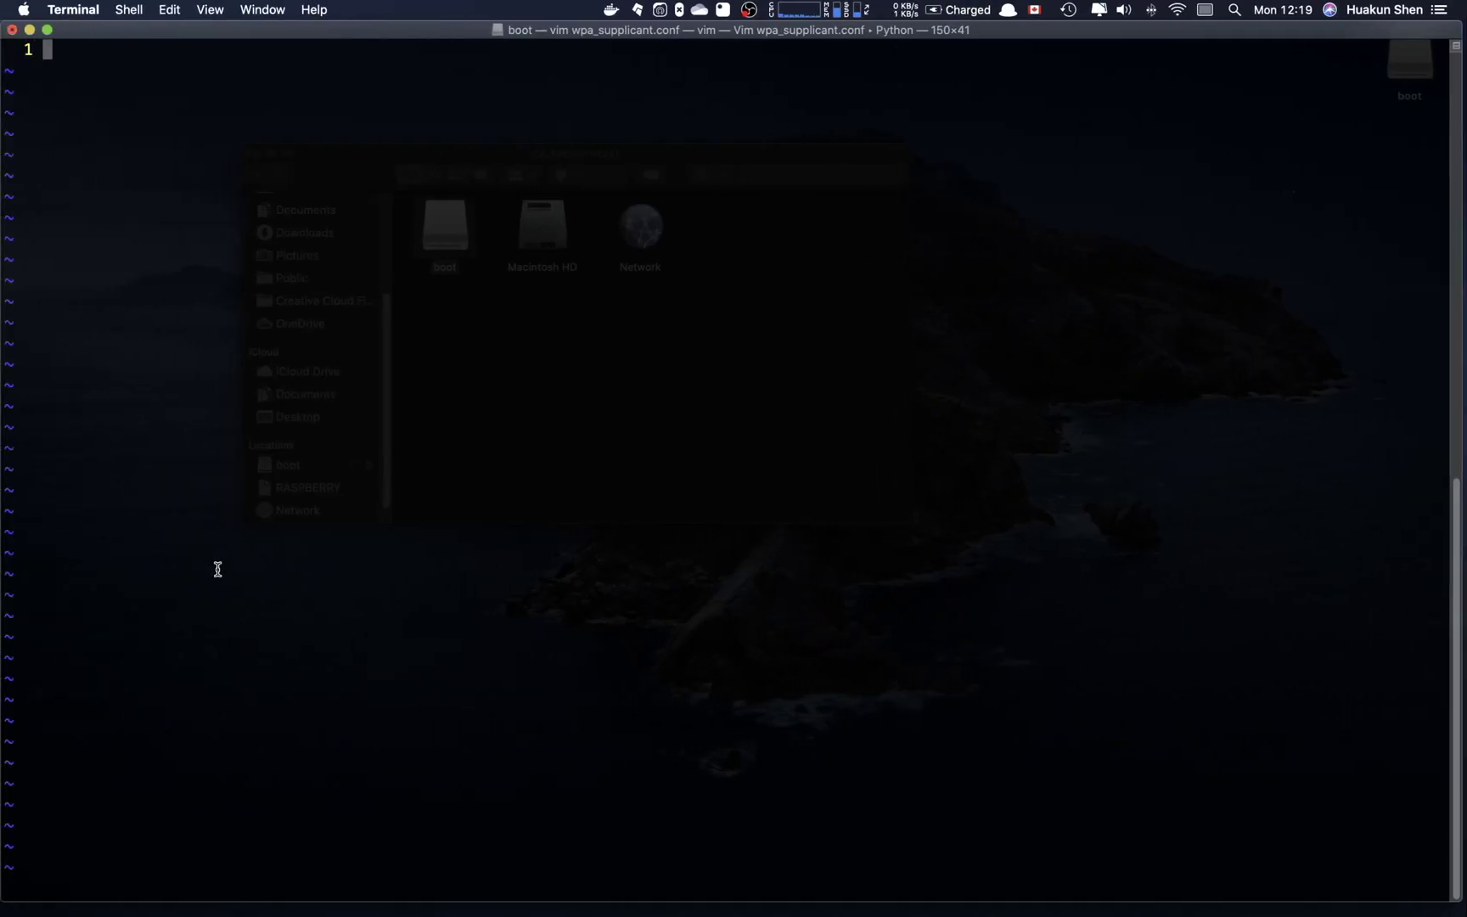
pyautogui.press('i')
pyautogui.press('super+v')
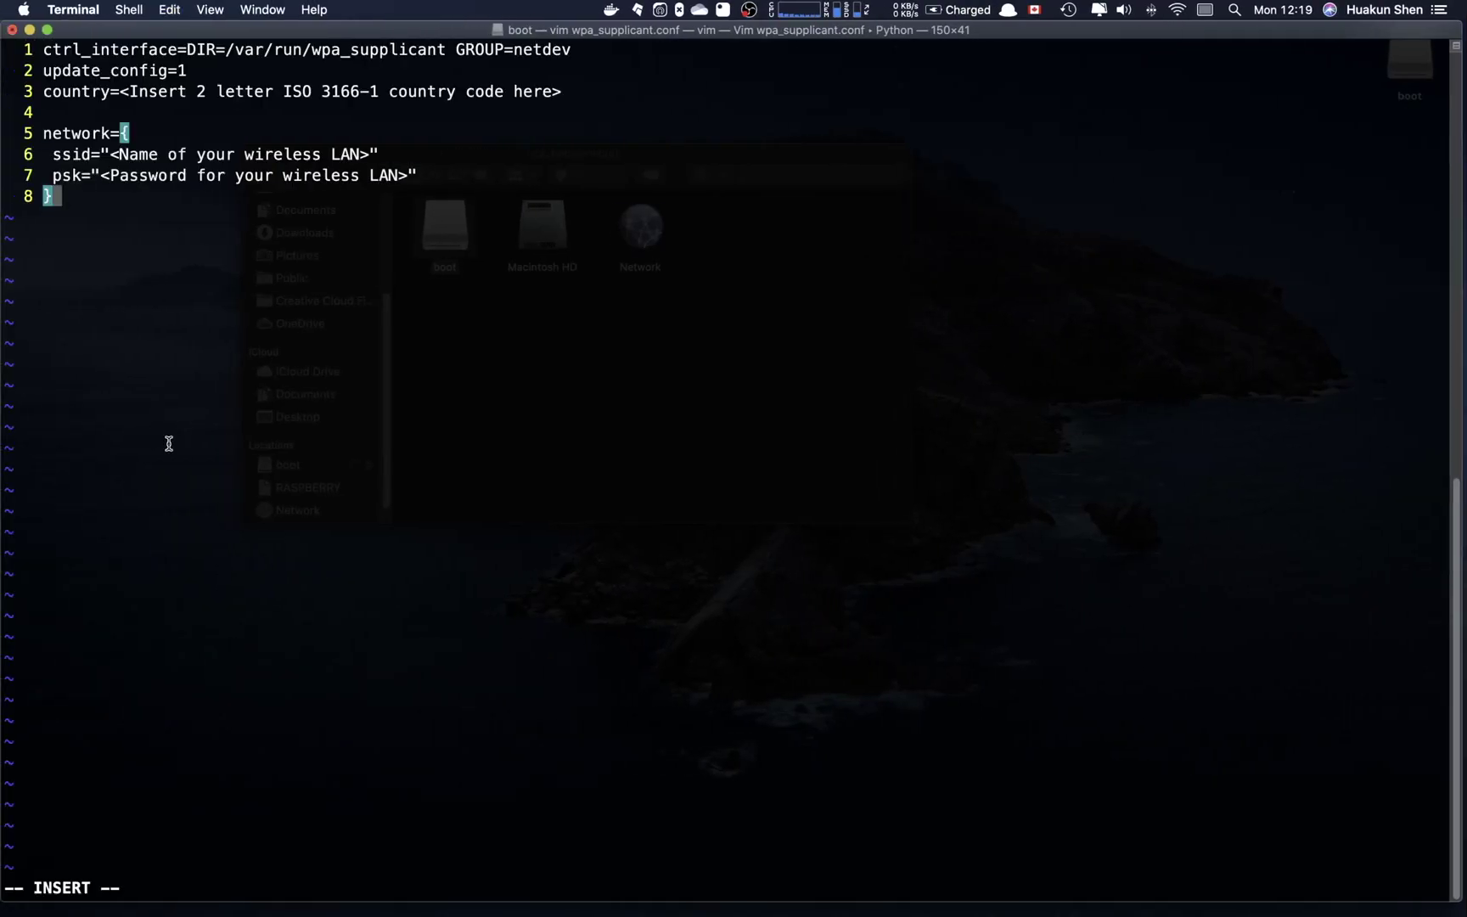
# Clear the country placeholder on line 3 so it reads 'country='
pyautogui.press('Up')
pyautogui.press('Up')
pyautogui.press('Up')
pyautogui.press('Up')
pyautogui.press('Up')
pyautogui.write('w')
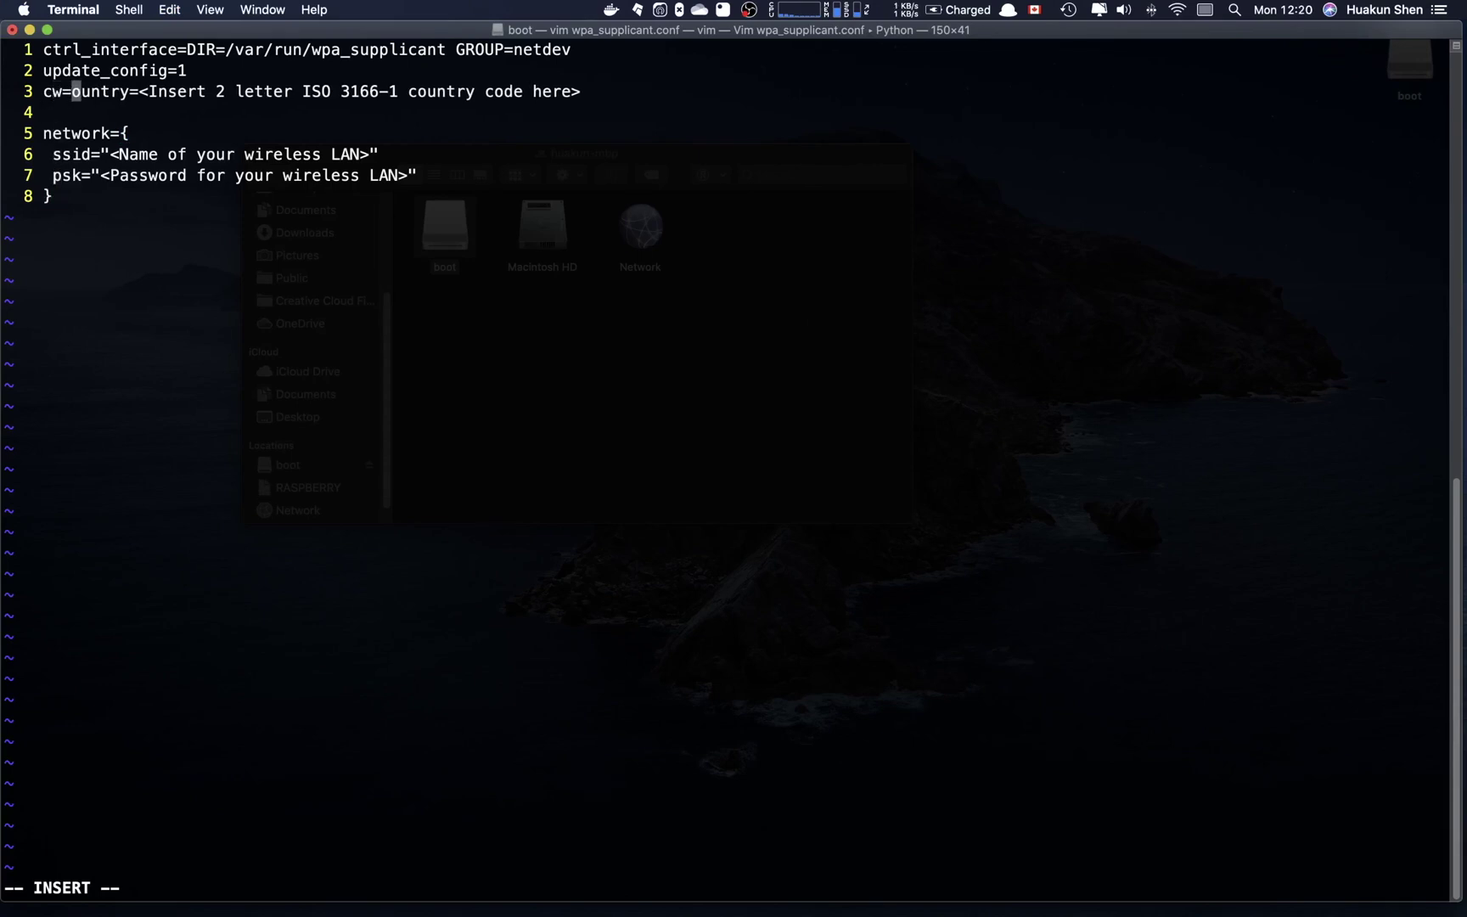
pyautogui.press('BackSpace')
pyautogui.press('Right')
pyautogui.press('Right')
pyautogui.press('Right')
pyautogui.press('Right')
pyautogui.press('Right')
pyautogui.press('Right')
pyautogui.press('Right')
pyautogui.press('Escape')
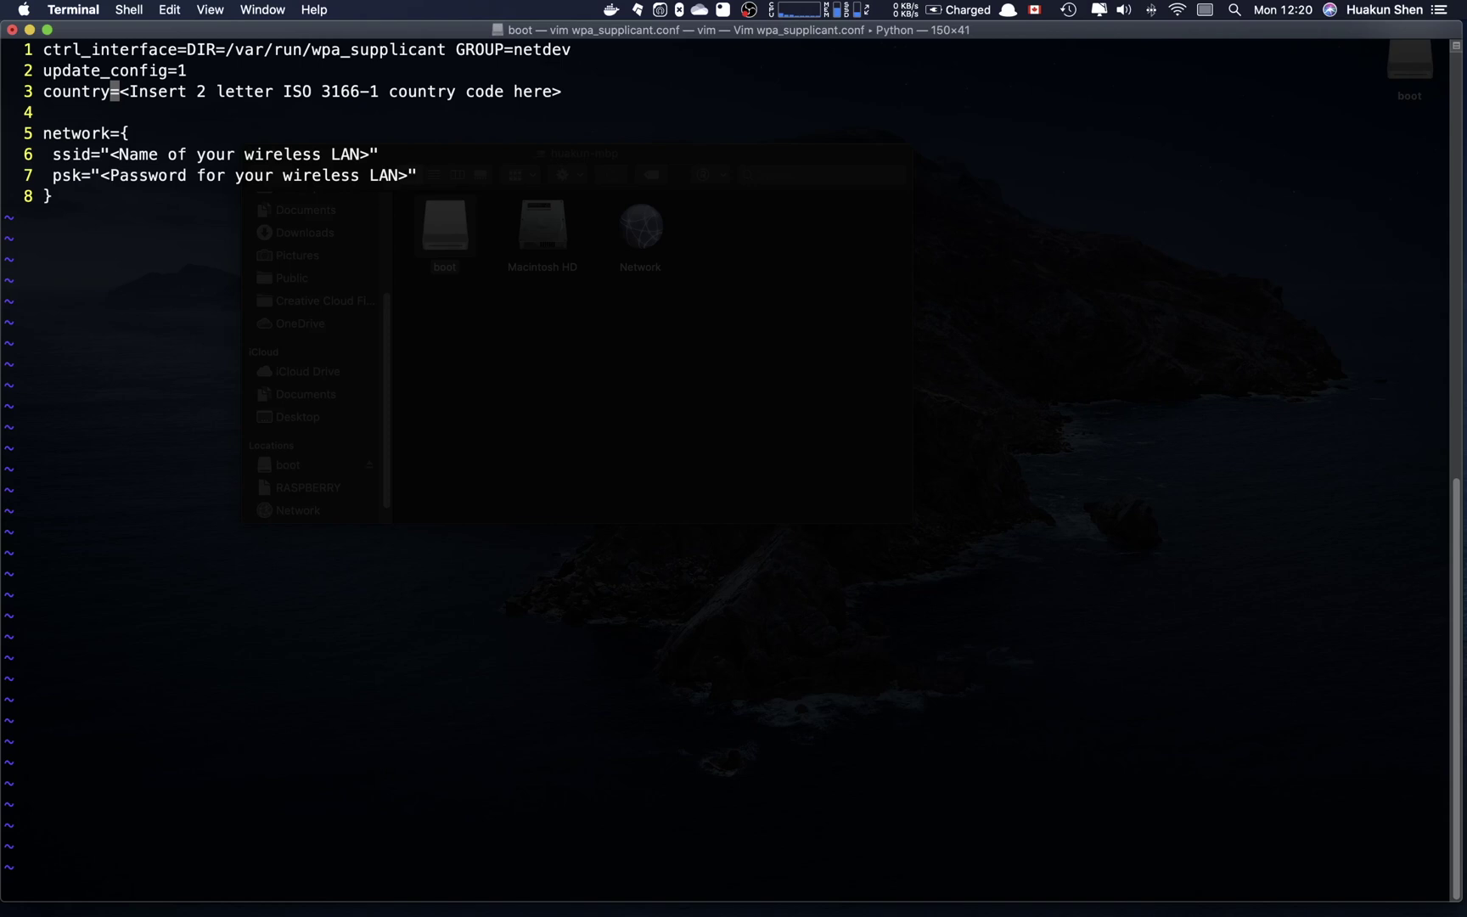
pyautogui.hotkey('shift', 'd')
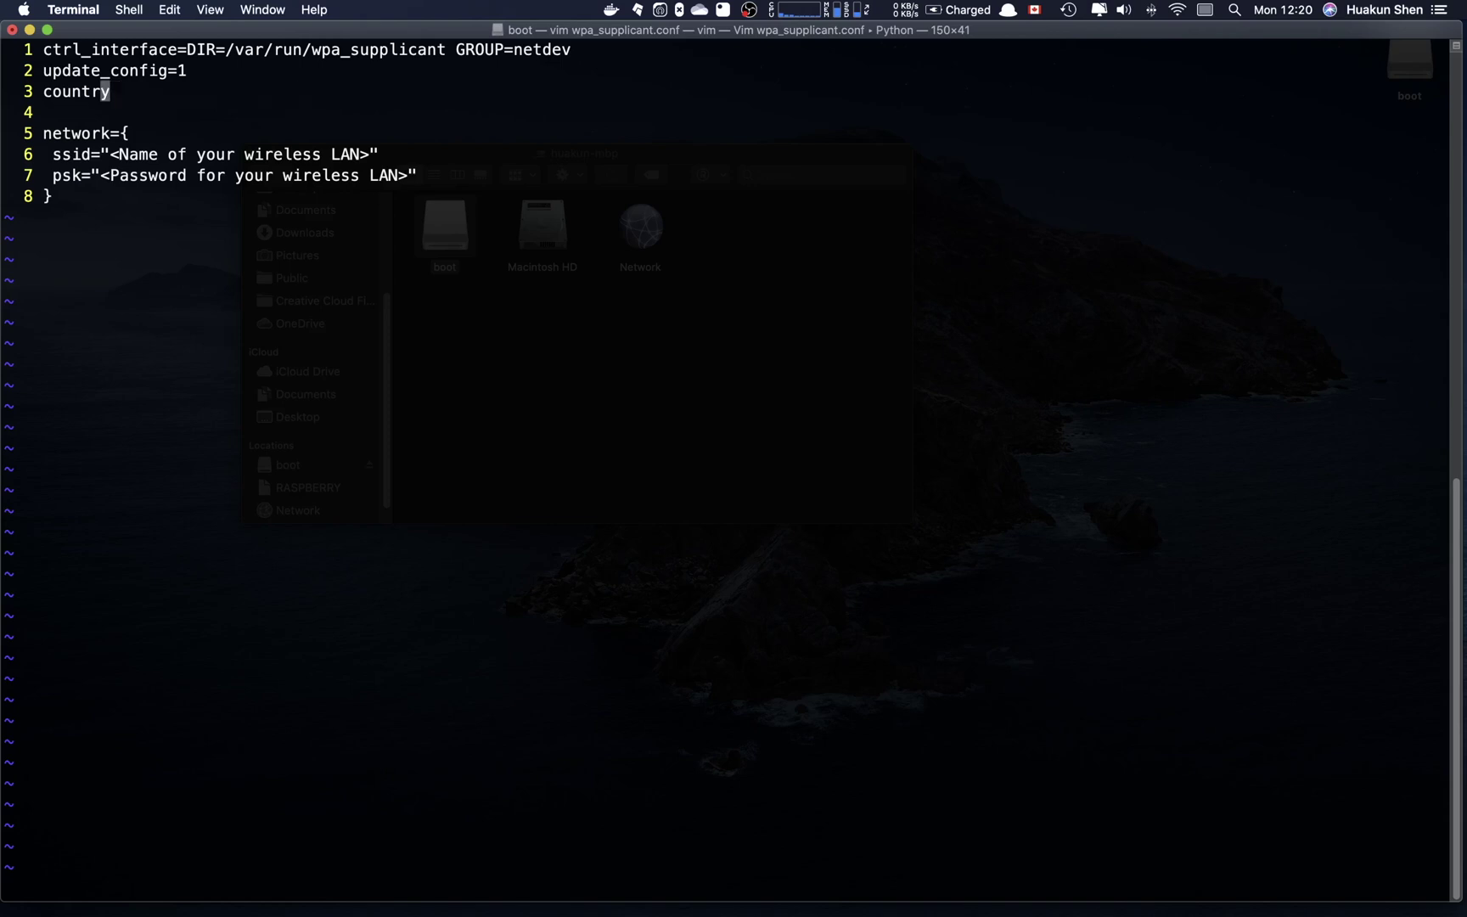
pyautogui.press('u')
pyautogui.press('u')
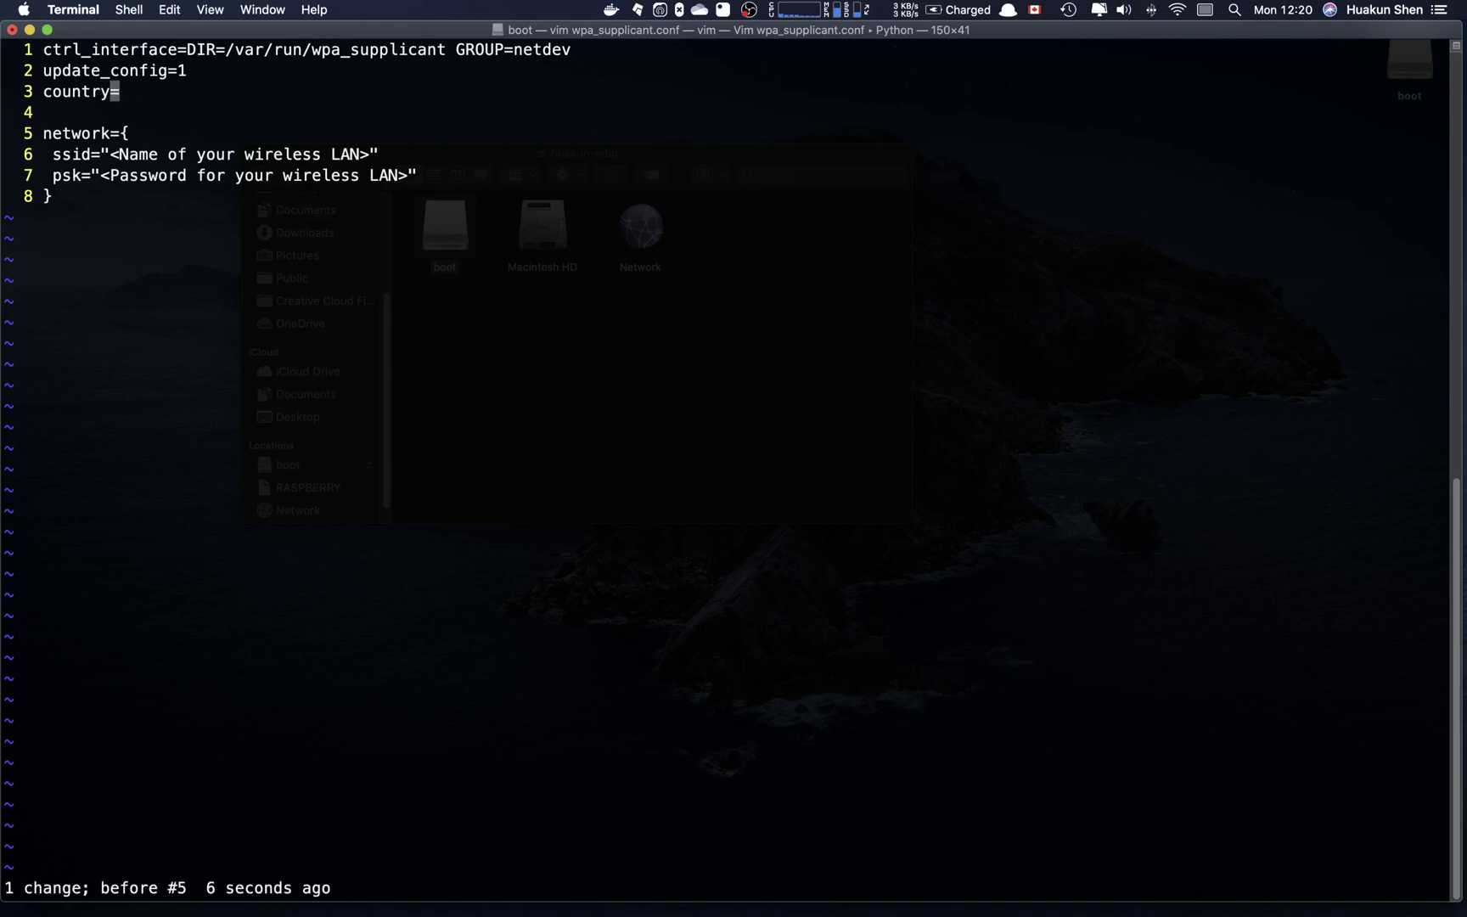
pyautogui.press('a')
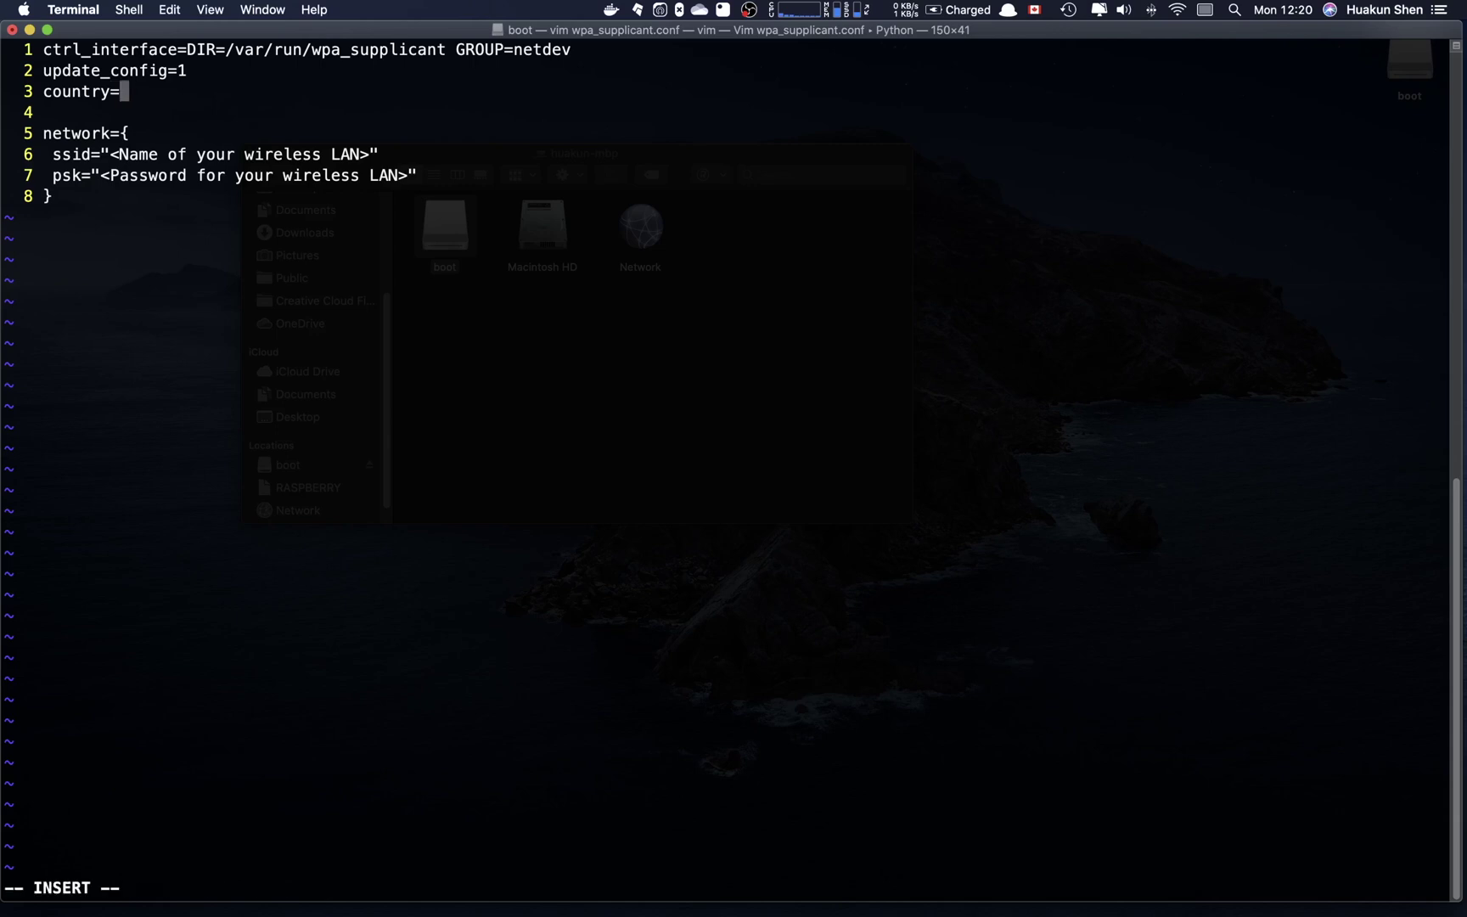
pyautogui.press('super+Tab')
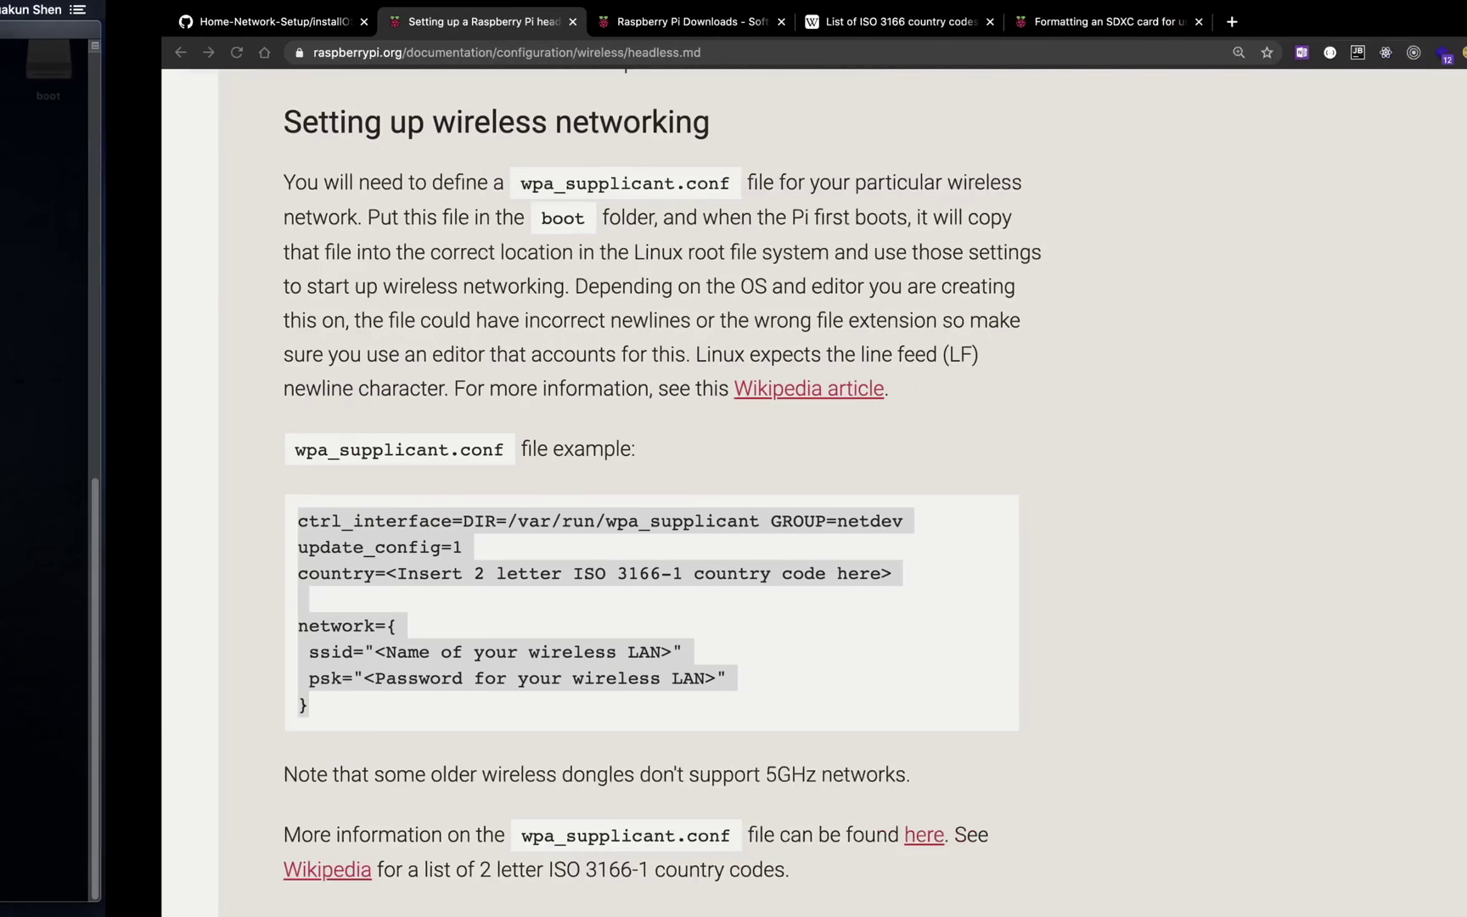
pyautogui.click(720, 19)
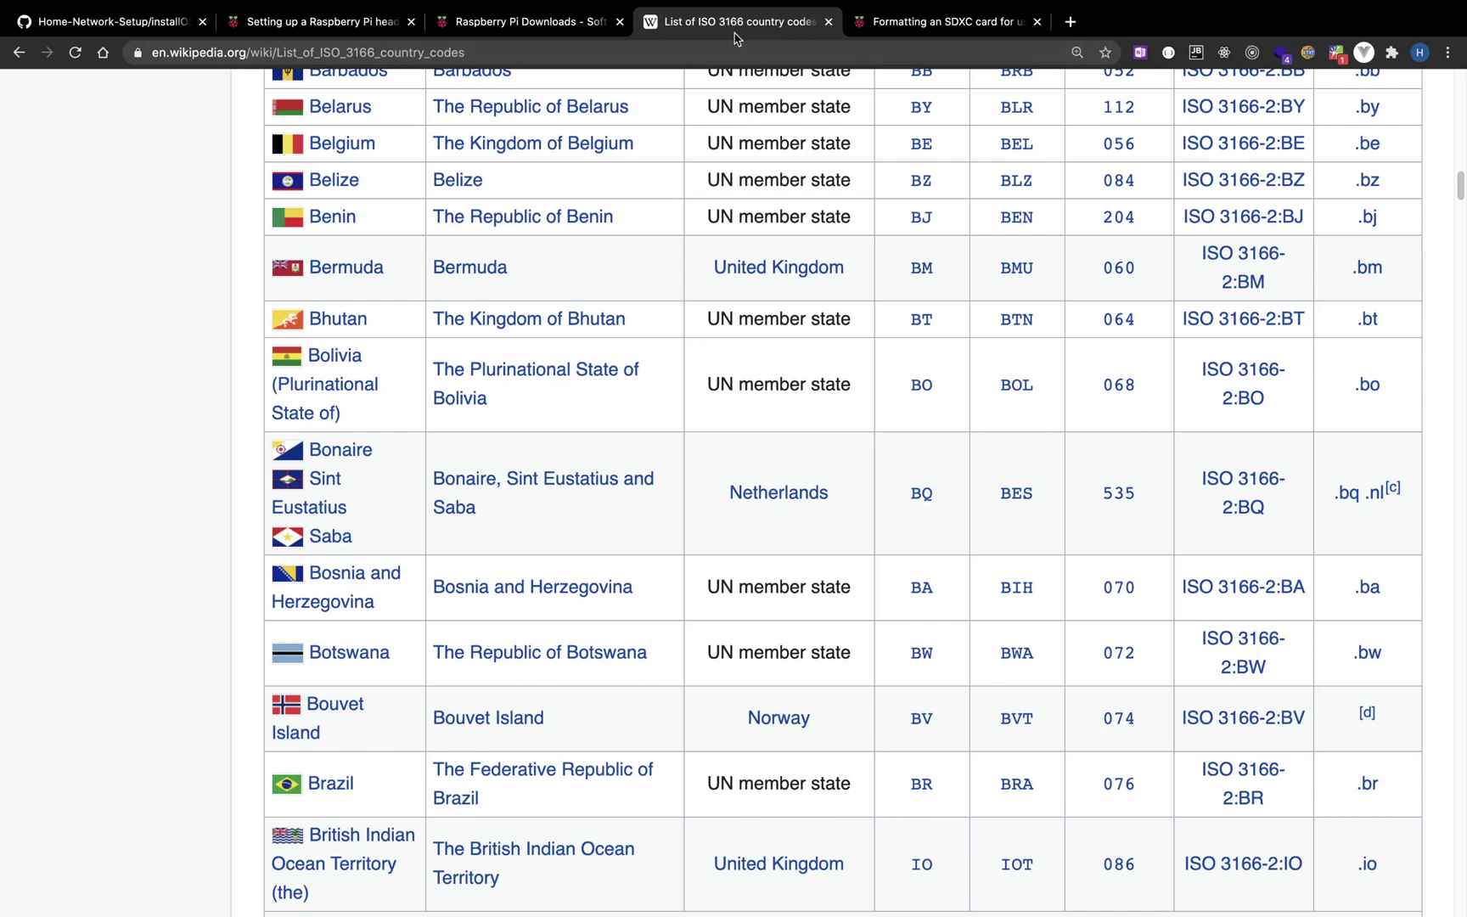
pyautogui.scroll(3, 862, 327)
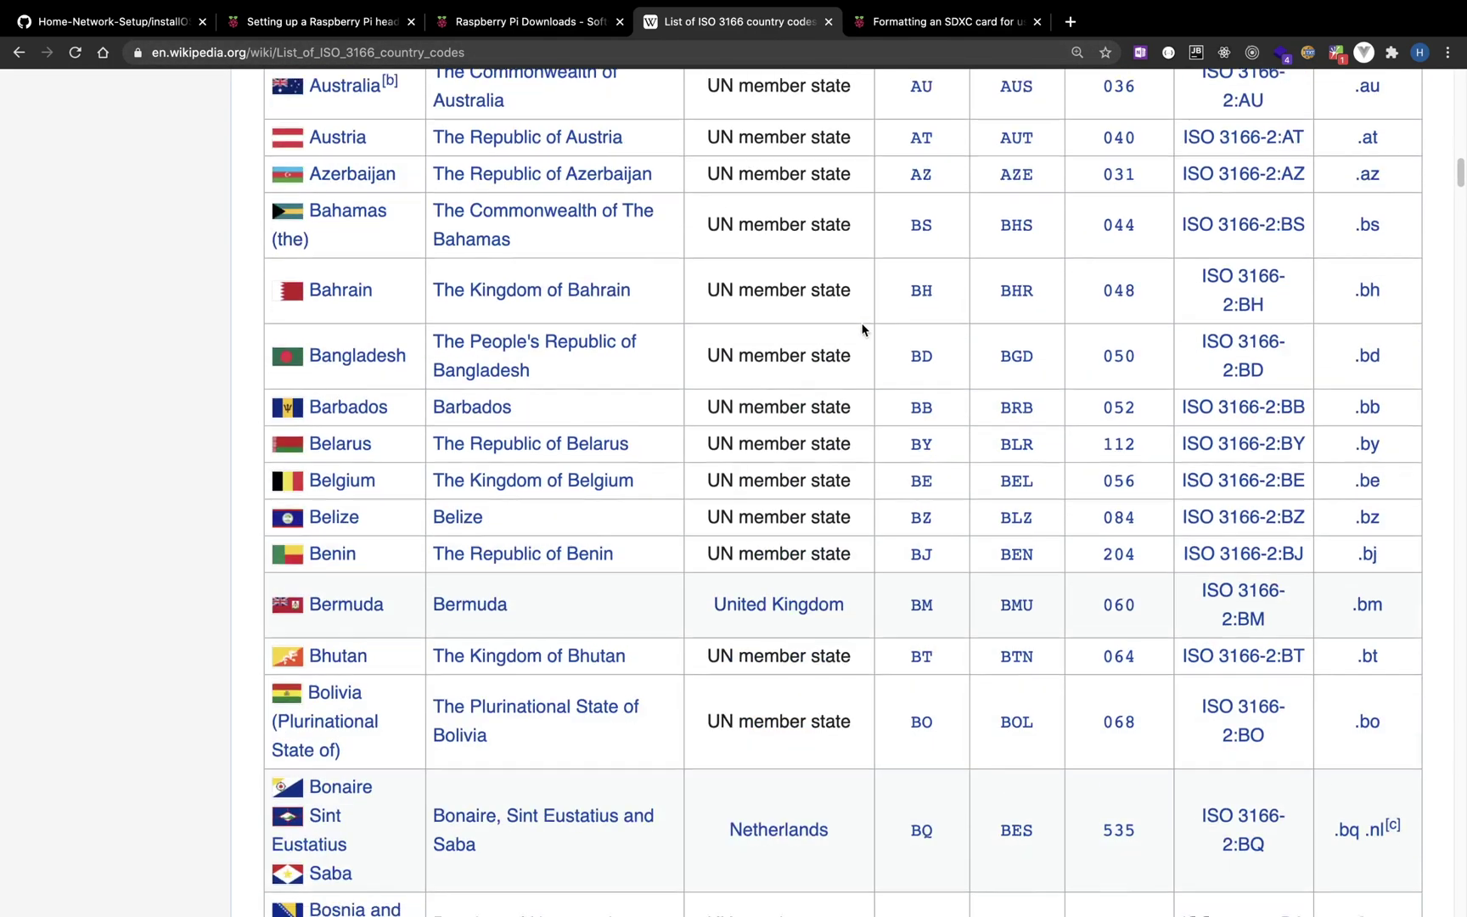
pyautogui.scroll(-2, 862, 330)
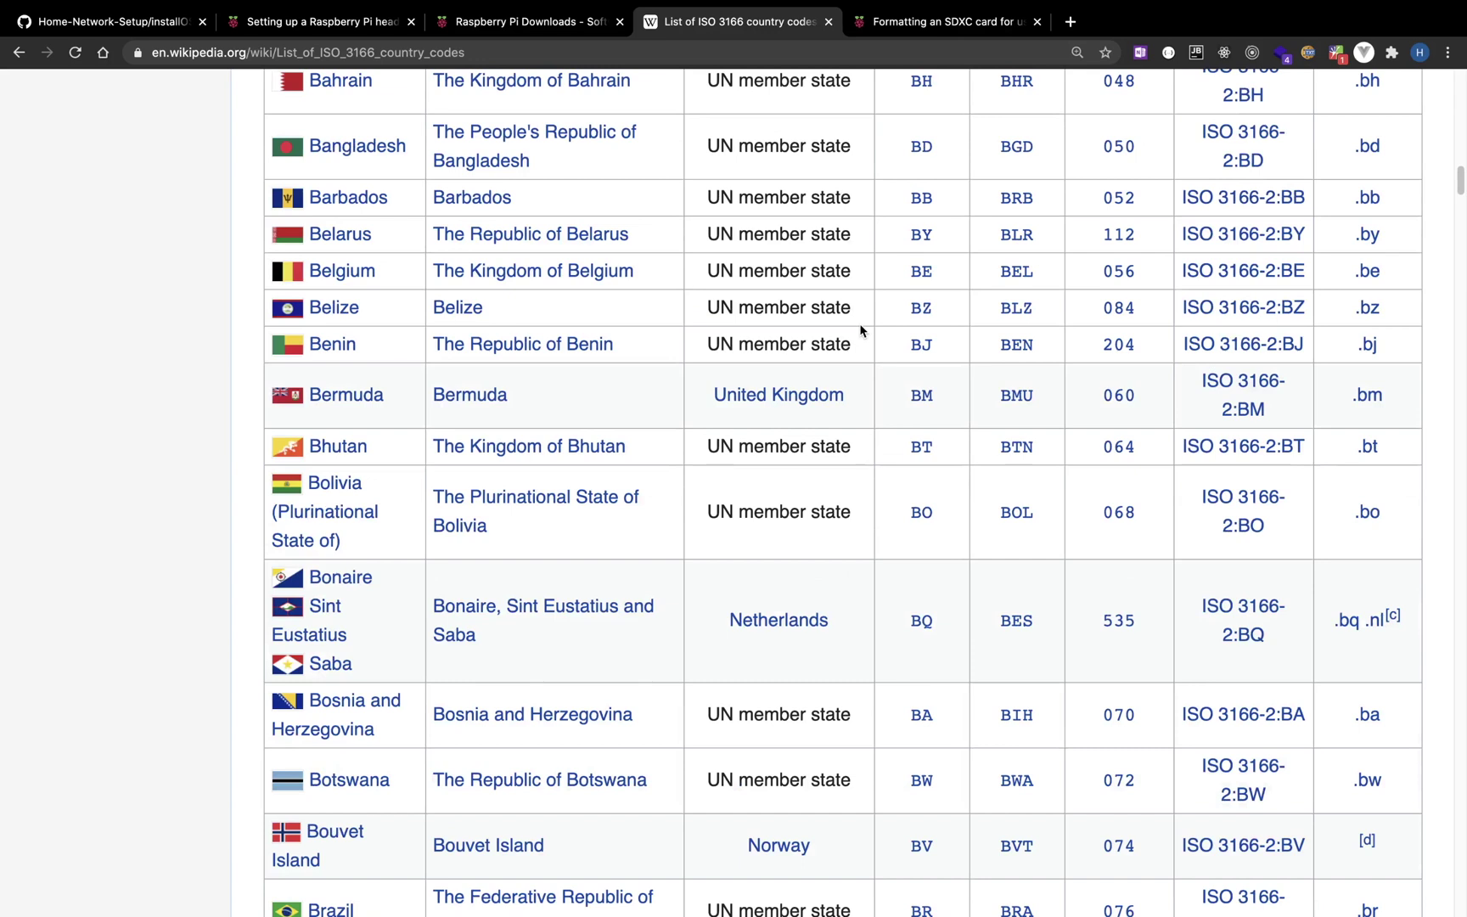
pyautogui.scroll(-1, 860, 330)
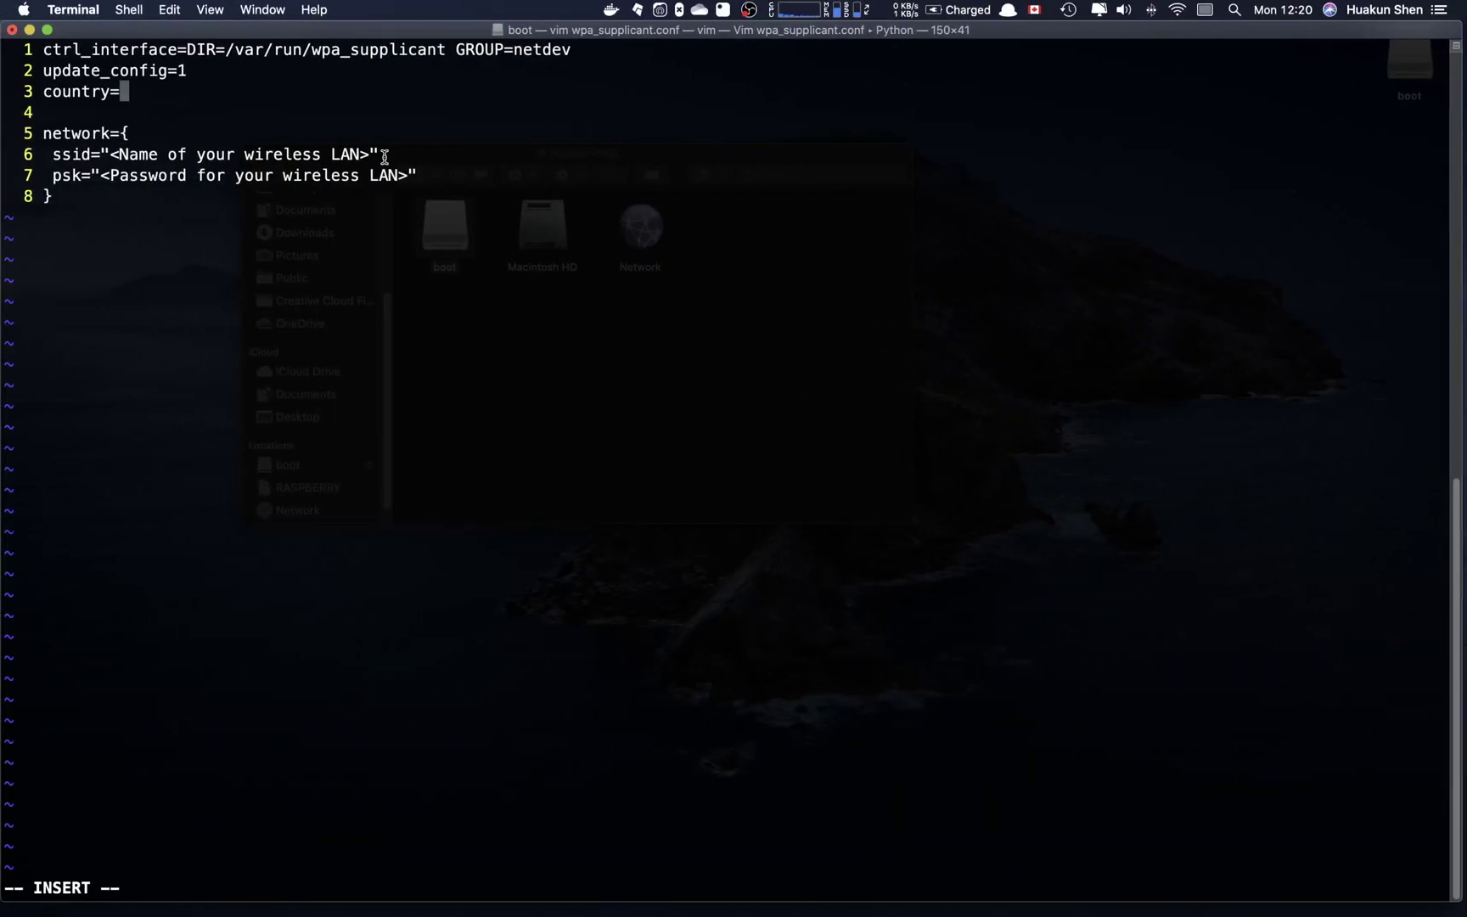
pyautogui.write('ca')
# Set the country code to CA
pyautogui.press('BackSpace')
pyautogui.press('BackSpace')
pyautogui.write('CA')
pyautogui.press('Down')
# Delete the placeholder network name from the ssid line
pyautogui.click(115, 154)
pyautogui.press('Escape')
pyautogui.click(114, 153)
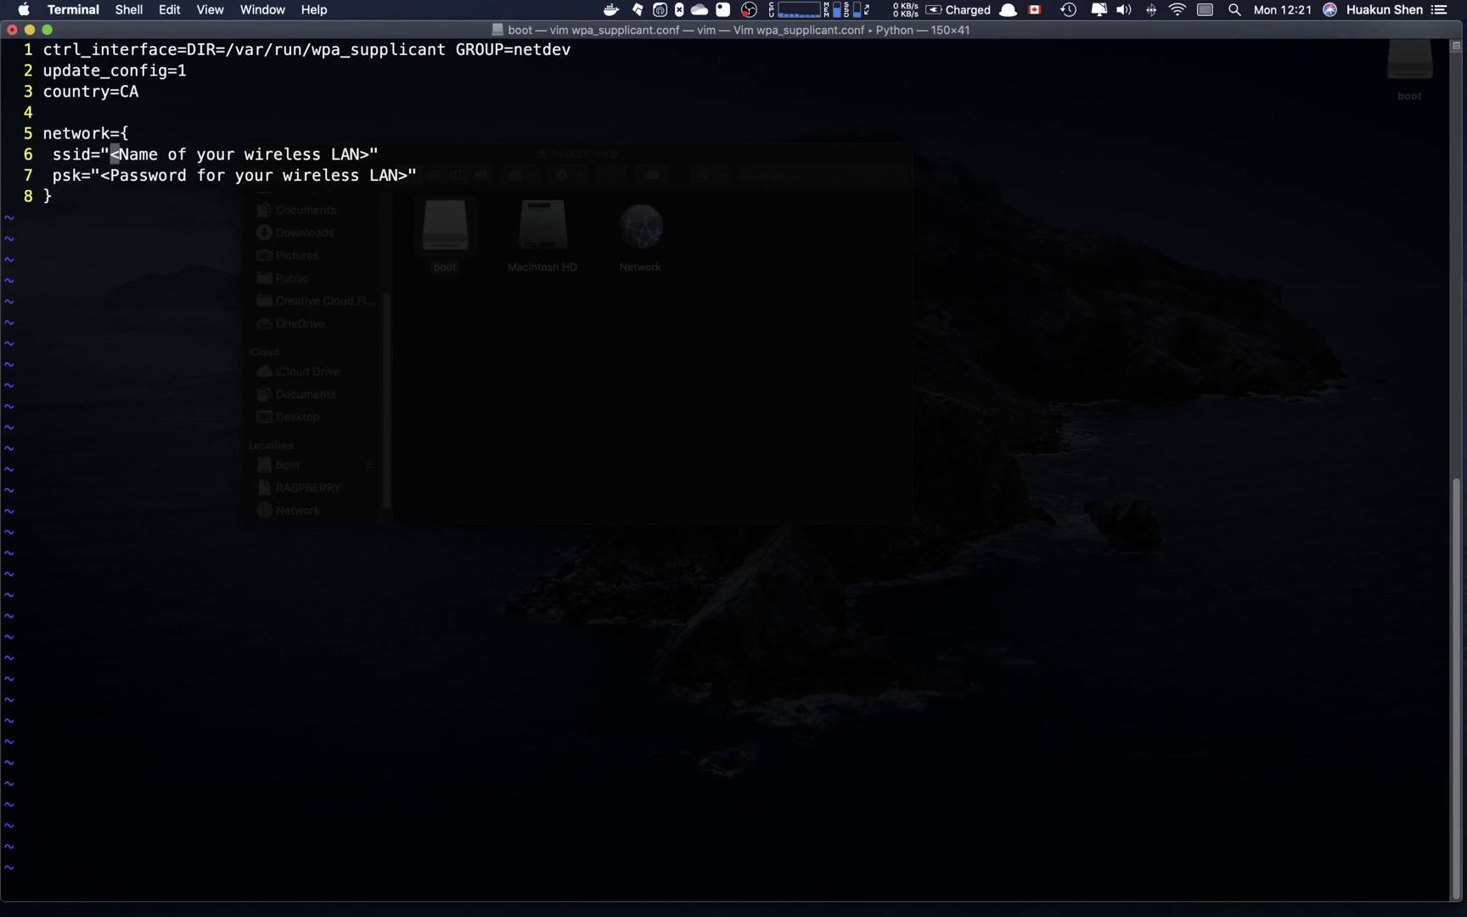
pyautogui.press('d')
pyautogui.press('w')
pyautogui.press('d')
pyautogui.press('w')
pyautogui.press('d')
pyautogui.press('w')
pyautogui.press('d')
pyautogui.press('w')
pyautogui.press('d')
pyautogui.press('w')
pyautogui.press('c')
pyautogui.press('t')
pyautogui.press('"')
# Enter 2305-f-5G, the connected Wi-Fi name from the menu bar, as the ssid
pyautogui.click(1151, 9)
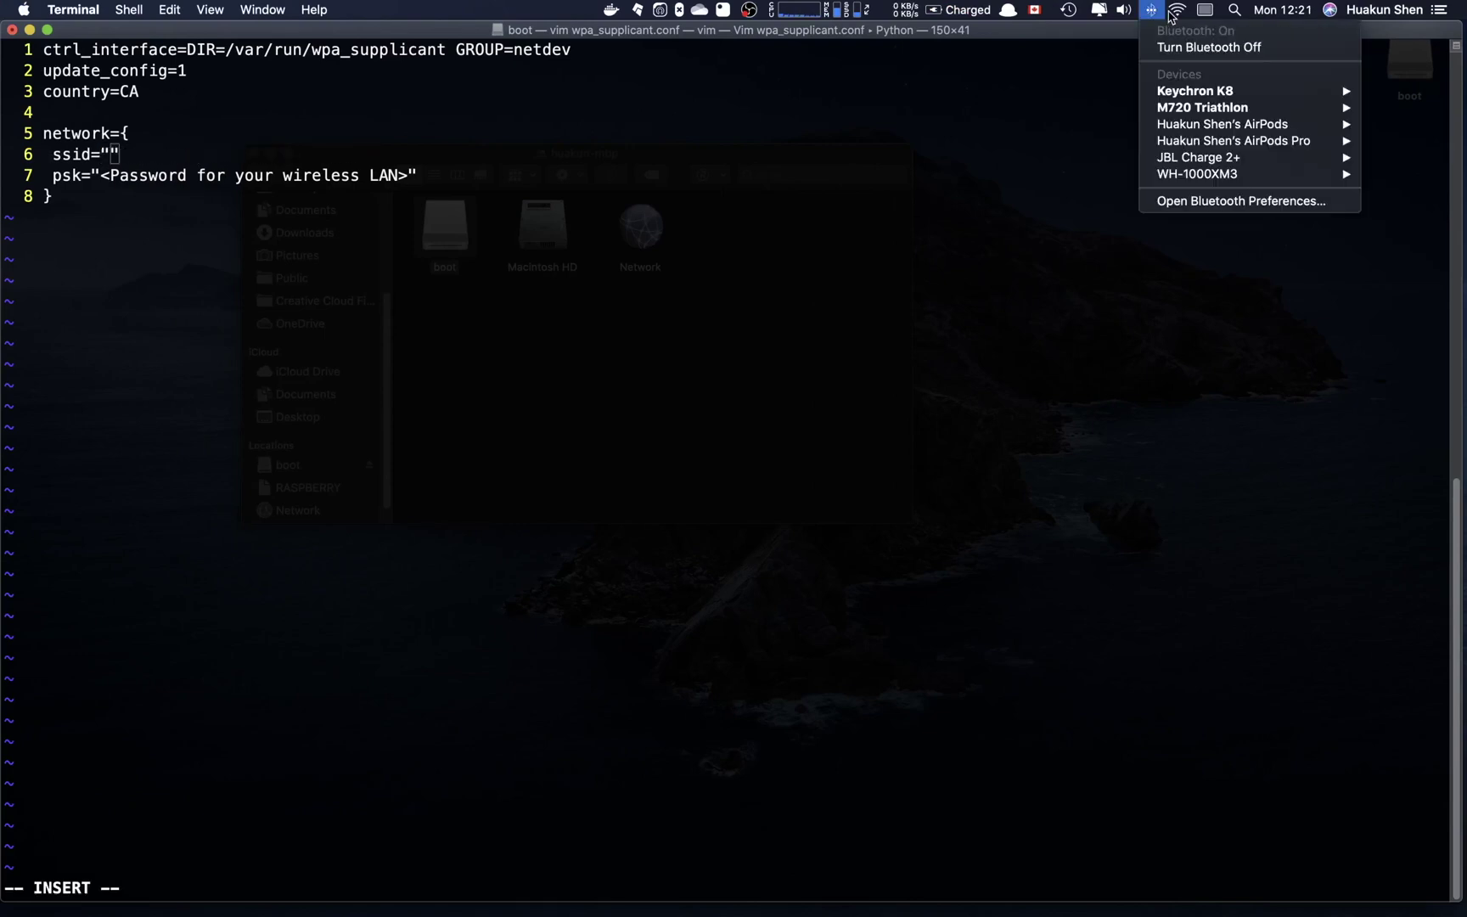
pyautogui.click(1181, 12)
pyautogui.click(1181, 12)
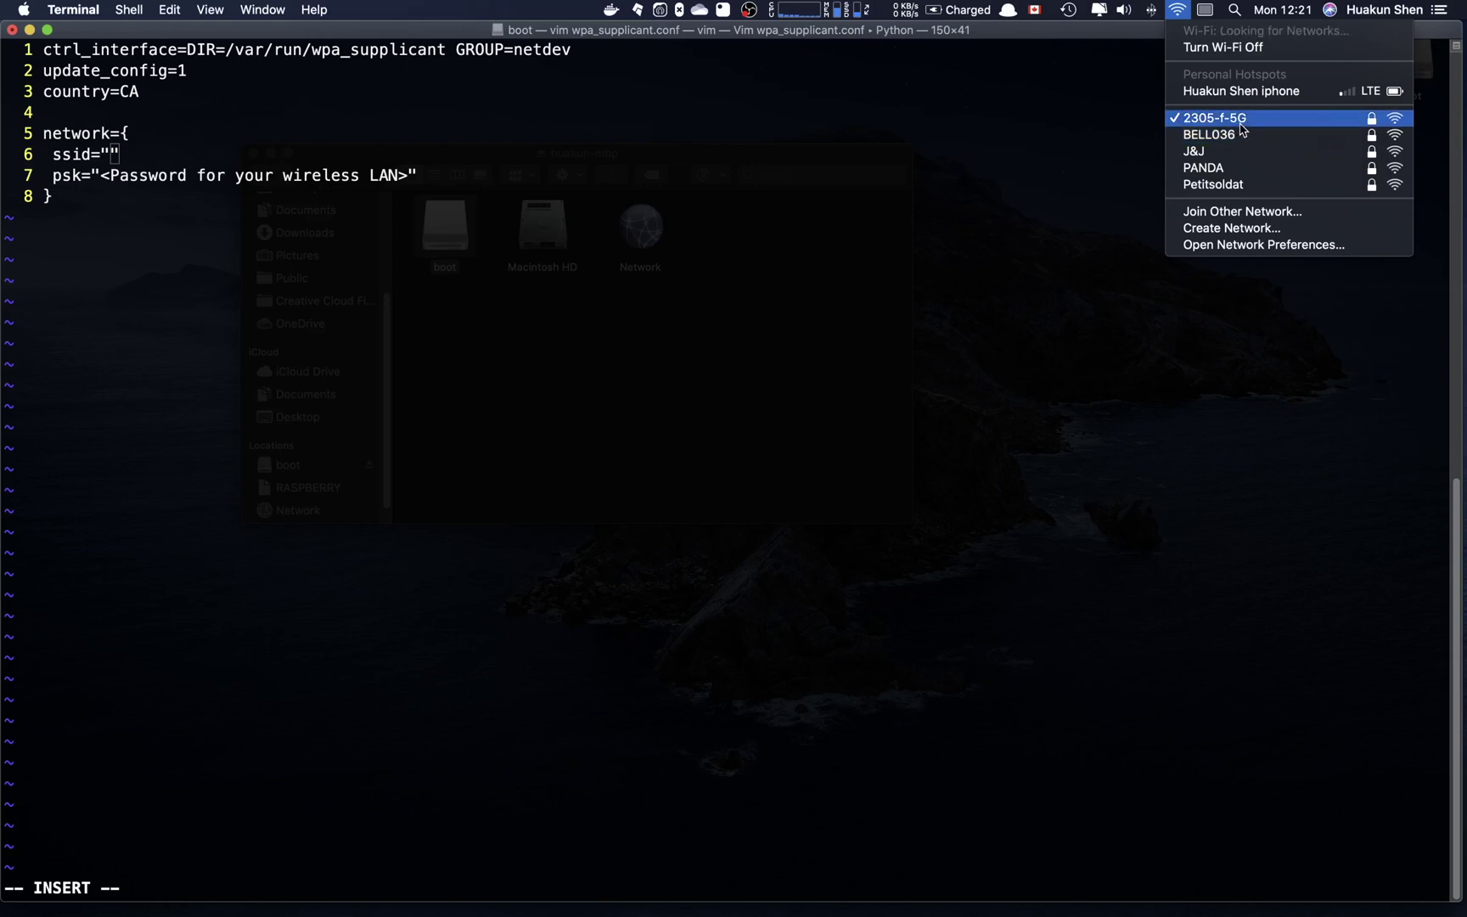
pyautogui.click(114, 153)
pyautogui.write('2305-f-')
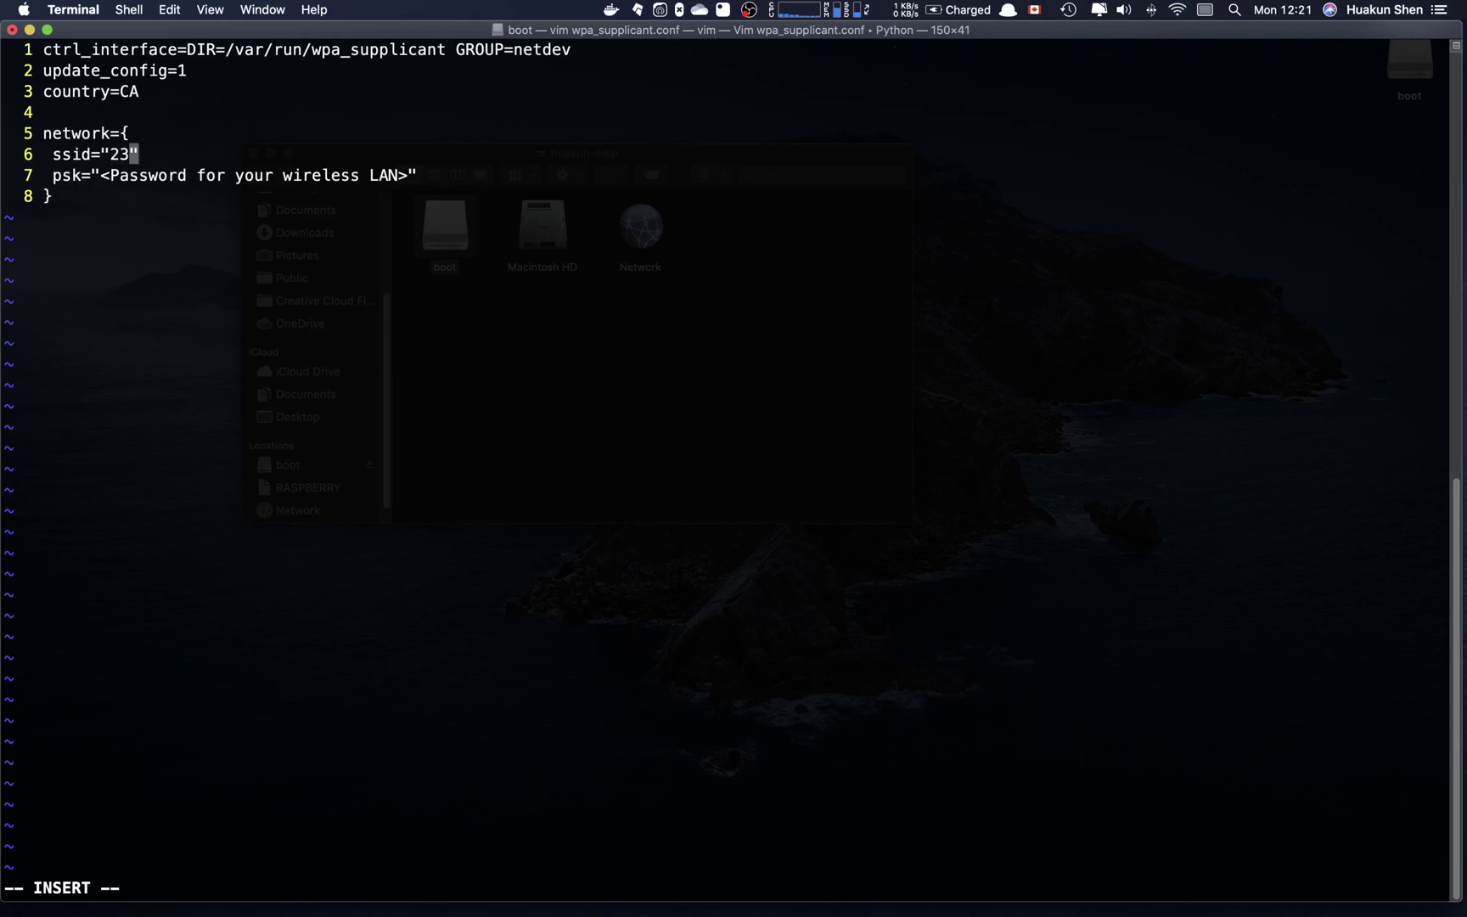
pyautogui.write('5G')
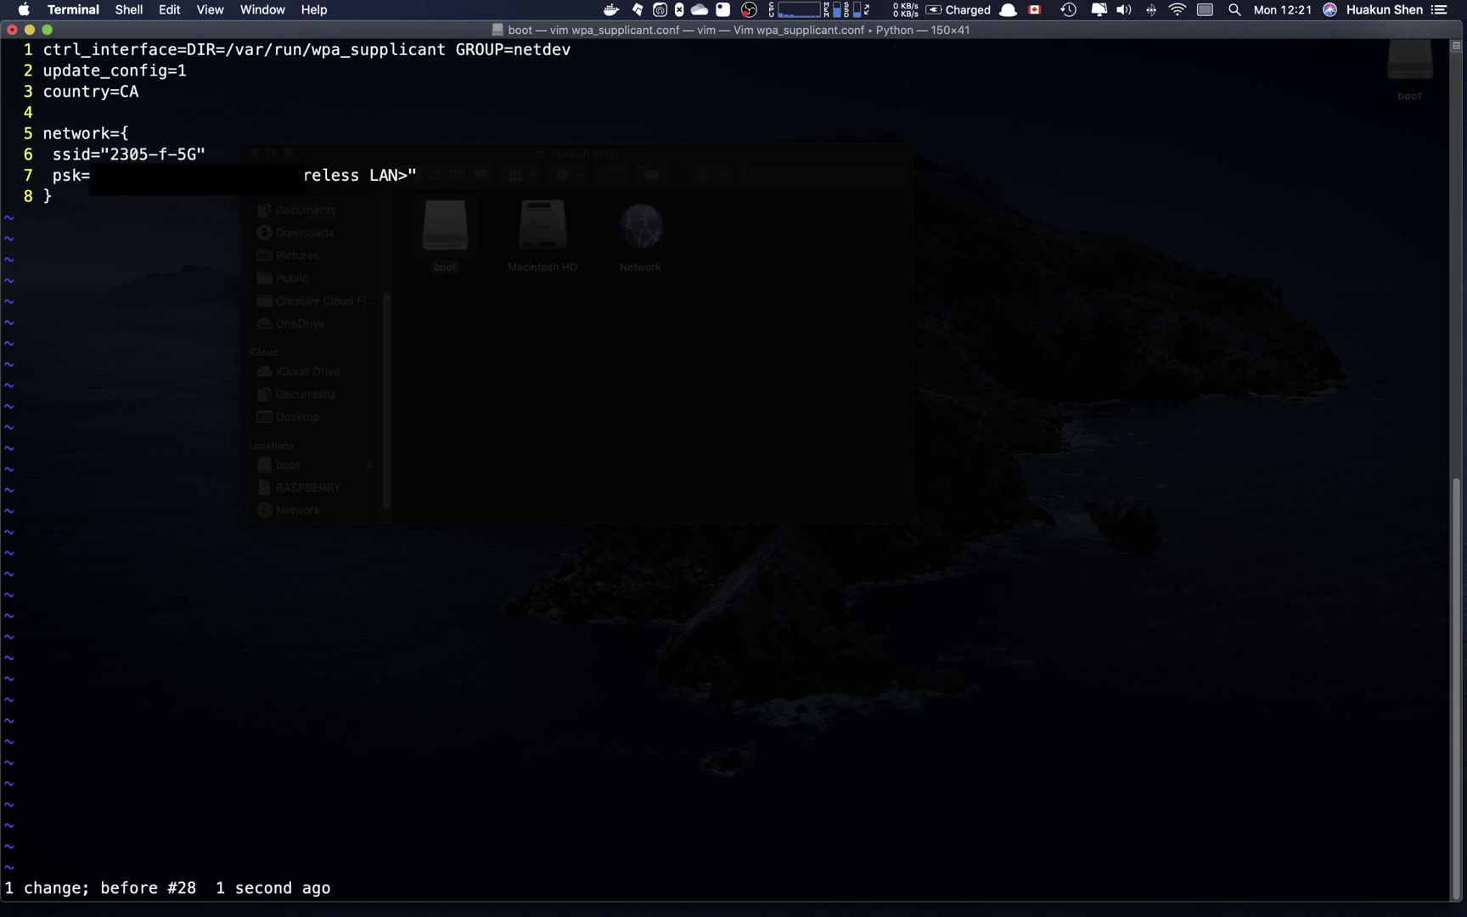
pyautogui.write('D')
pyautogui.write('i')
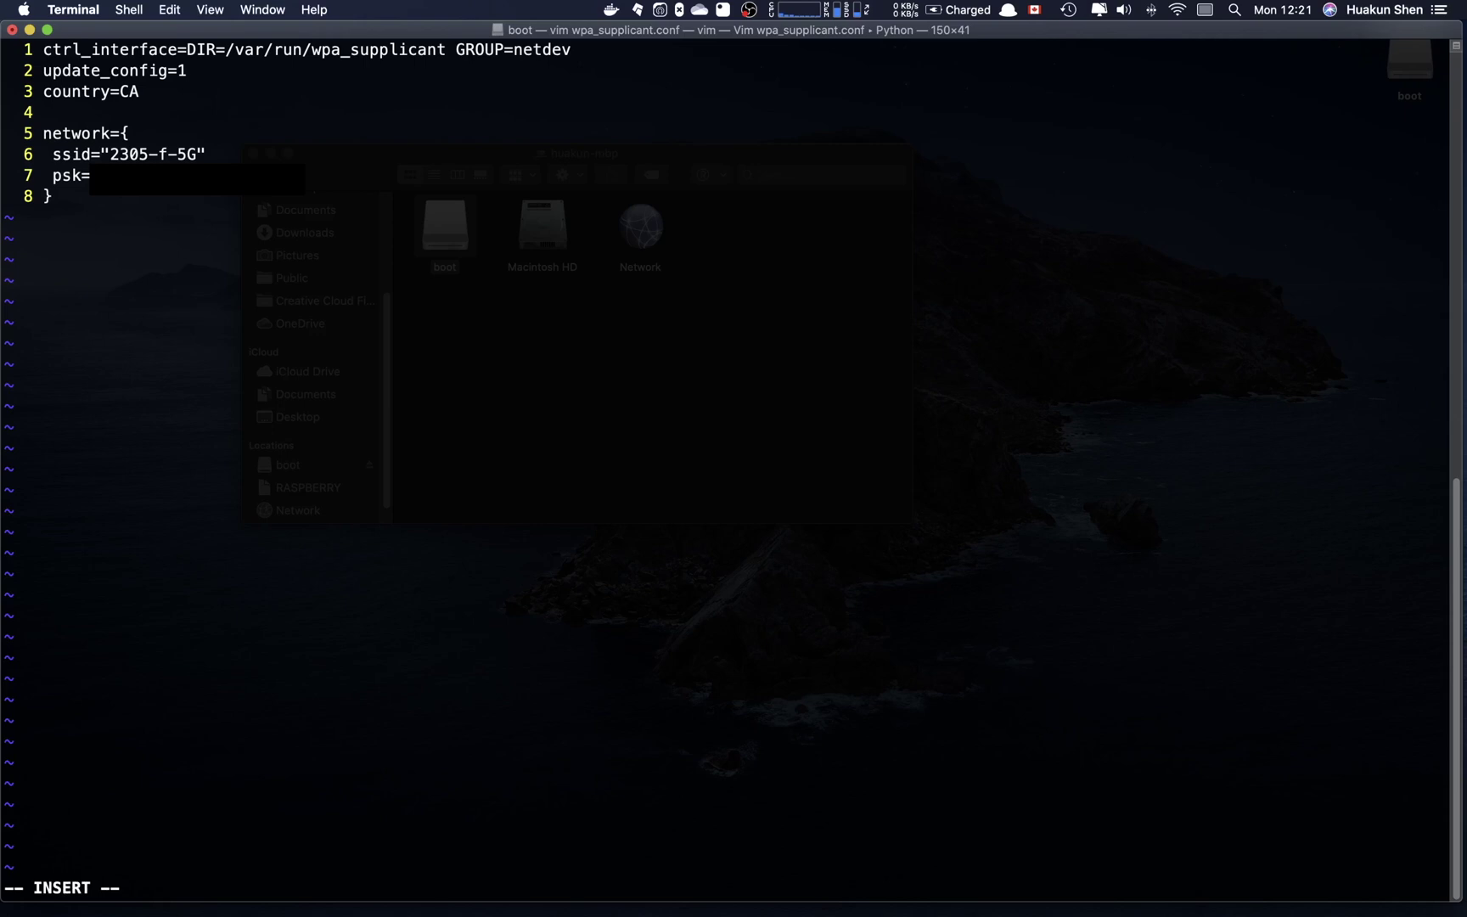
# Check the available Wi-Fi networks in Network settings, then delete the 5 from 2305-f-5G
pyautogui.press('super+Tab')
pyautogui.click(1149, 272)
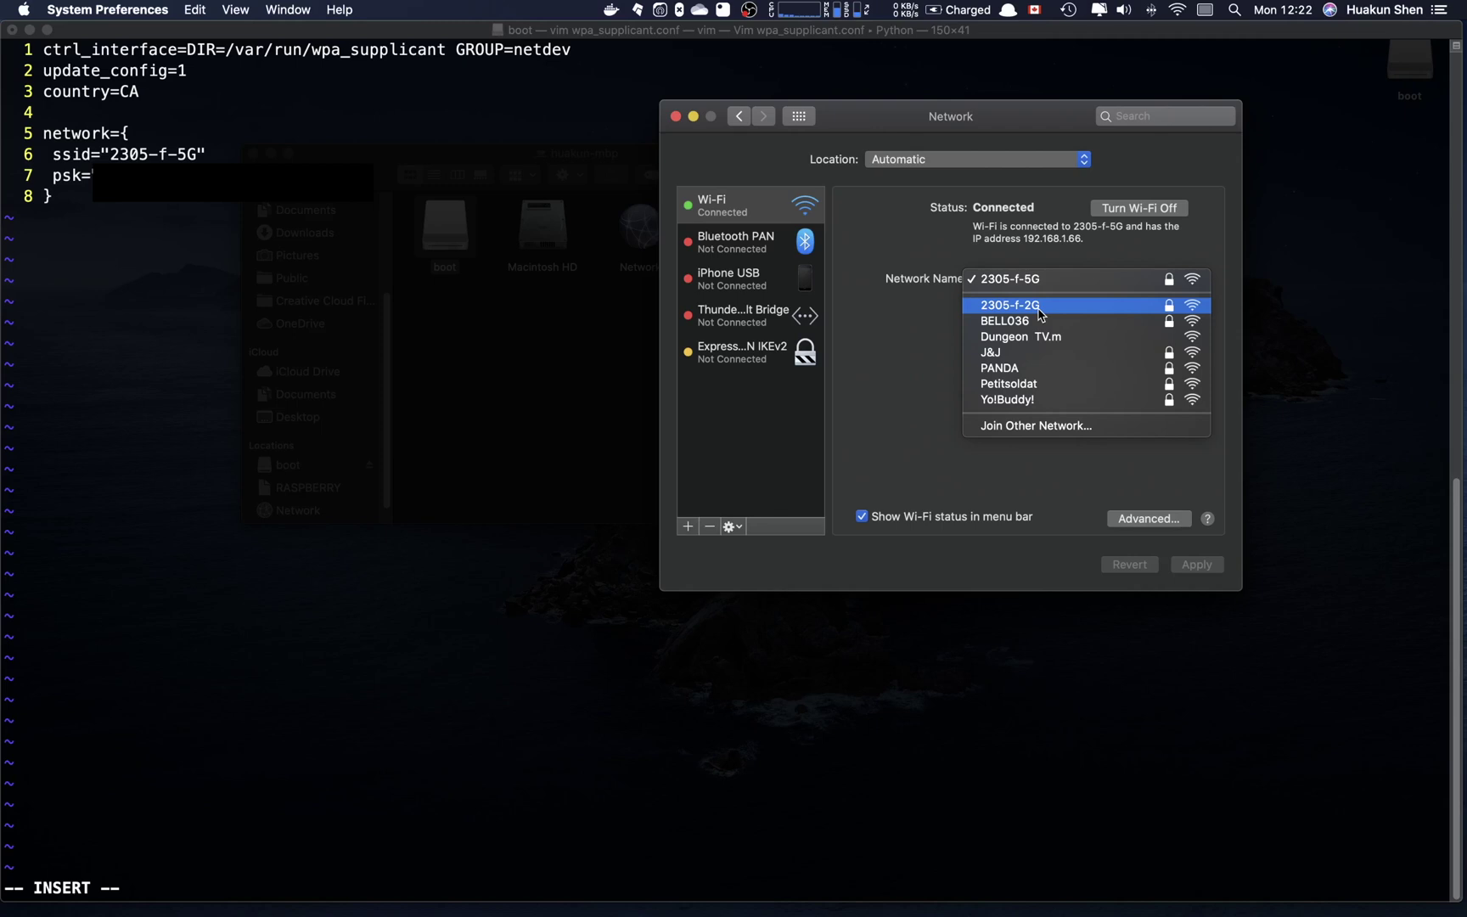
pyautogui.click(419, 153)
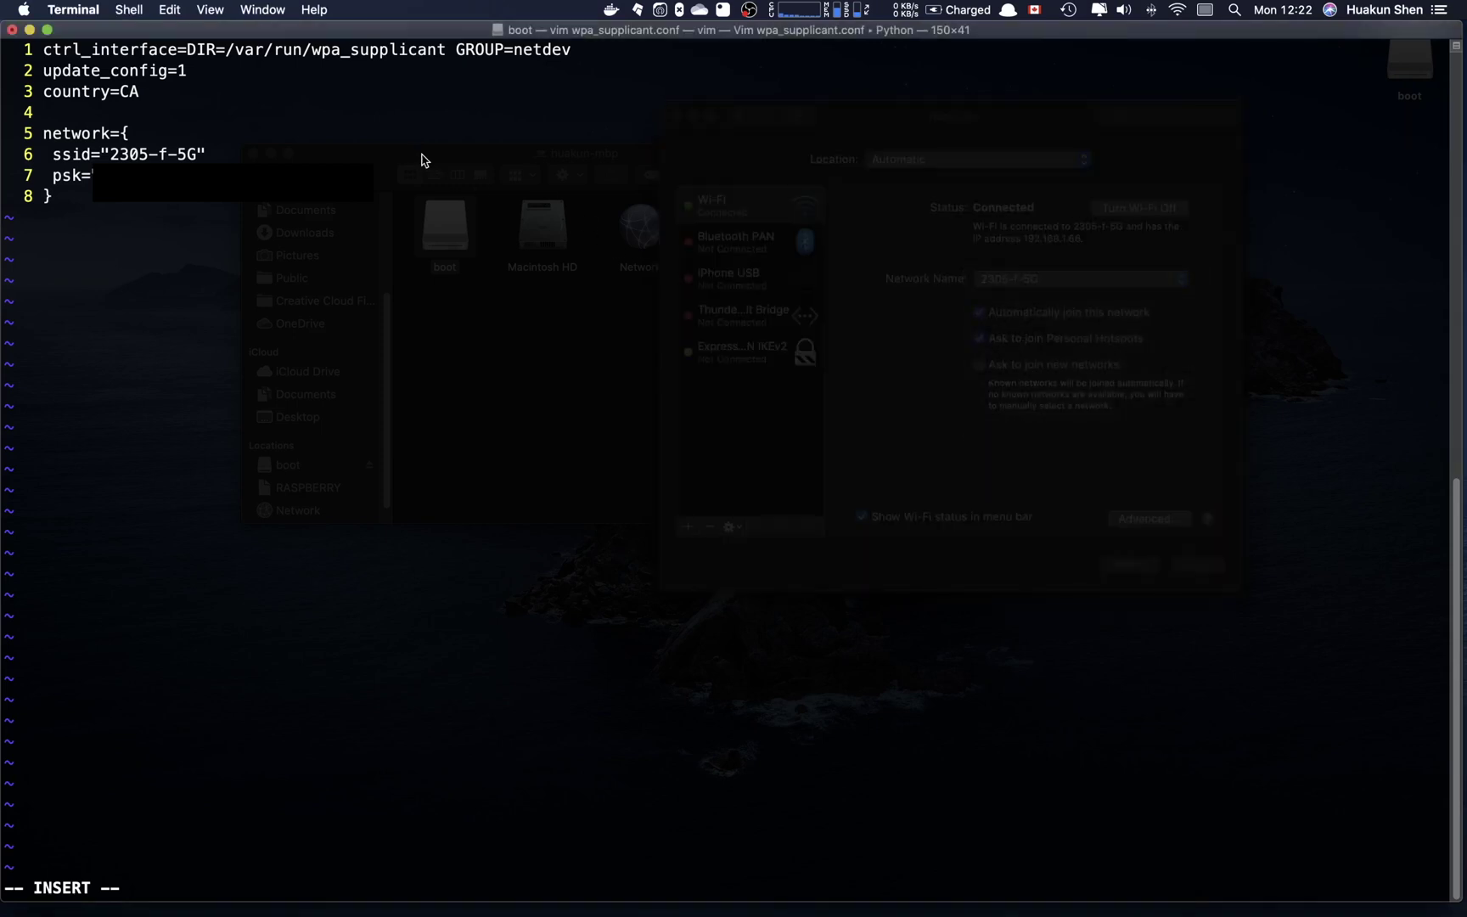
pyautogui.click(203, 154)
pyautogui.click(191, 154)
pyautogui.press('BackSpace')
# Change the ssid to 2305-f-2G and save wpa_supplicant.conf with :wq
pyautogui.write('2')
pyautogui.press('Up')
pyautogui.press('Up')
pyautogui.press('Up')
pyautogui.press('Escape')
pyautogui.write(':wq')
pyautogui.press('Return')
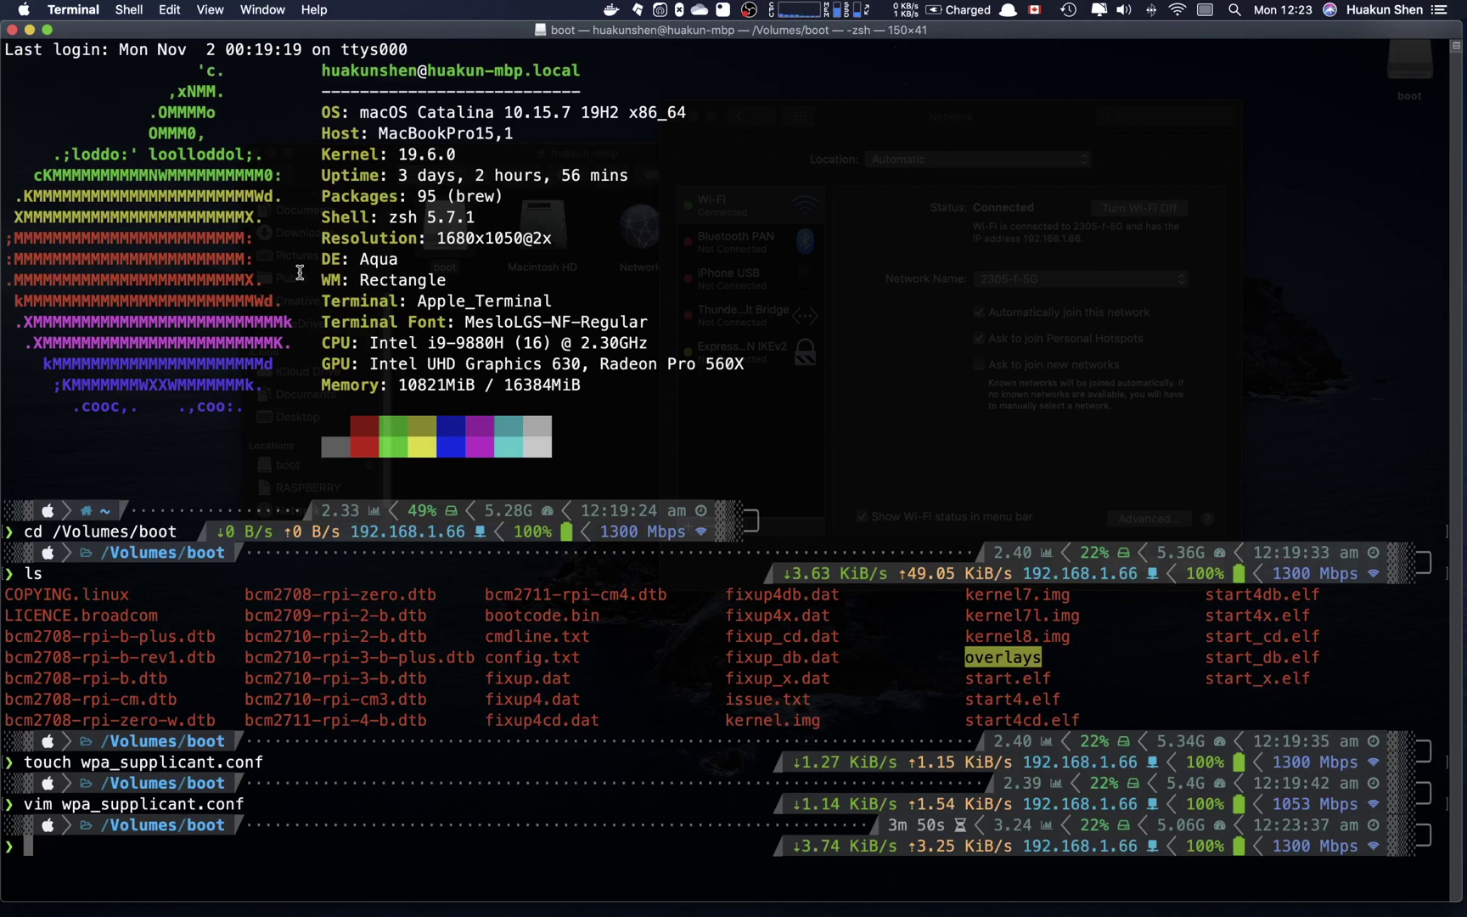
# Create an empty ssh file on boot, close Terminal, and eject the boot volume
pyautogui.write('touch ssh')
pyautogui.press('Return')
pyautogui.press('super+w')
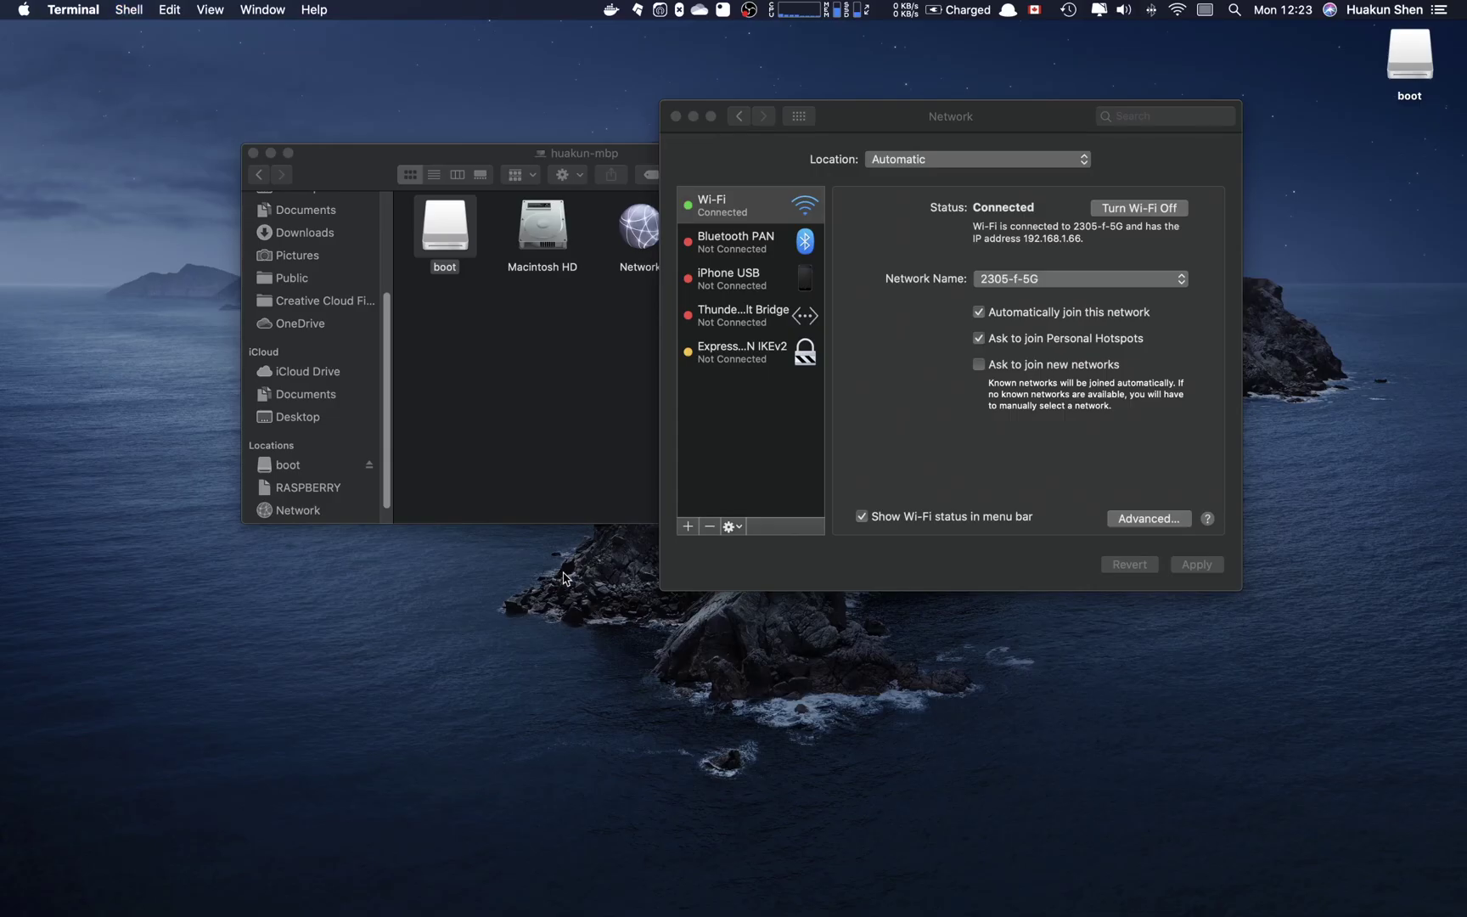
pyautogui.click(489, 308)
pyautogui.click(369, 465)
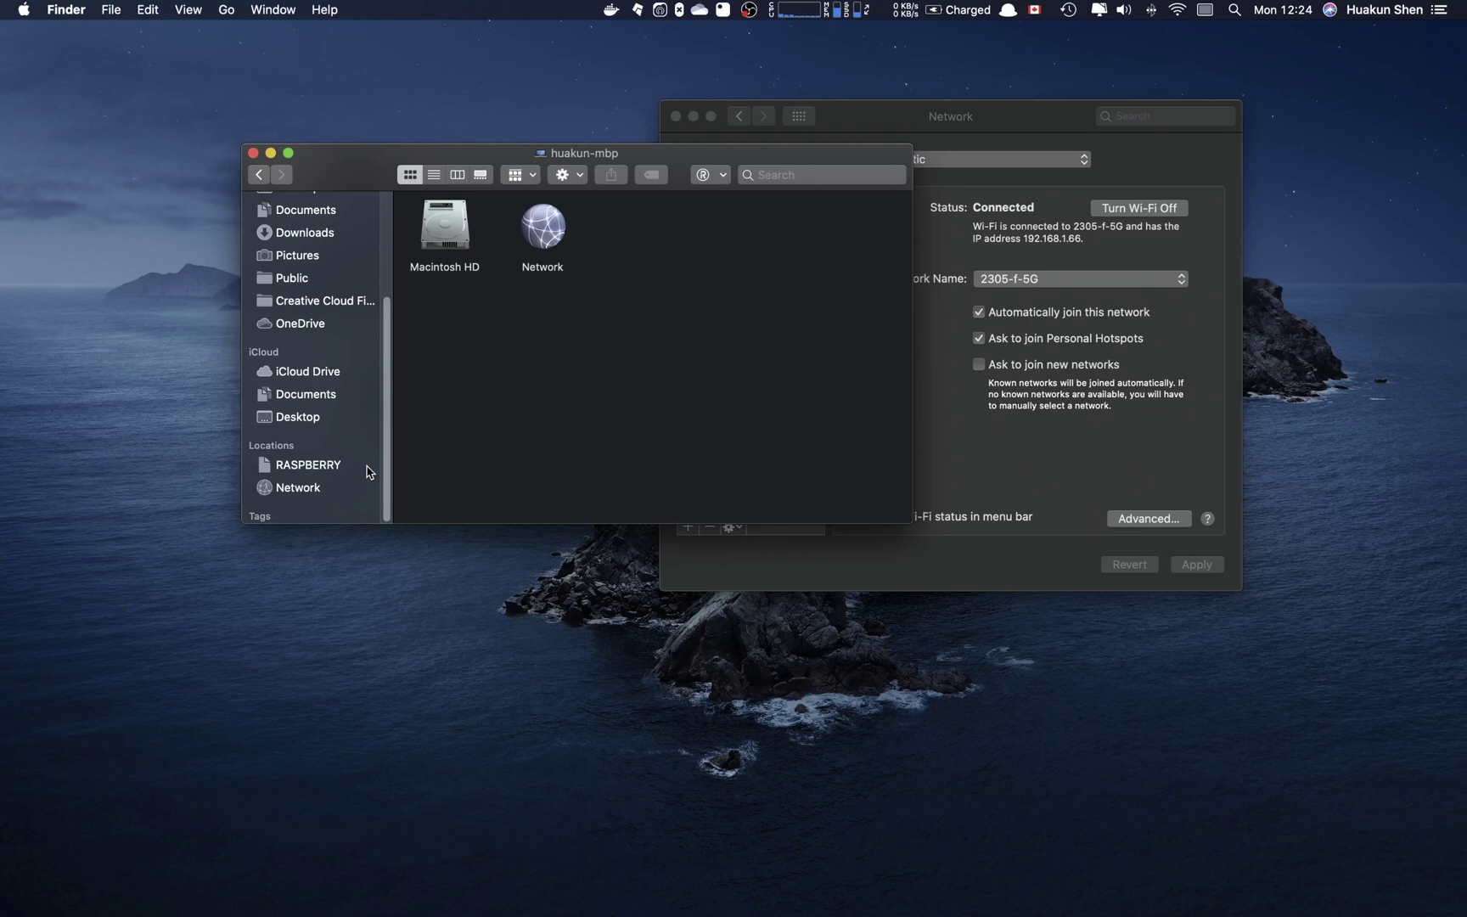
pyautogui.hotkey('ctrl', 'Right')
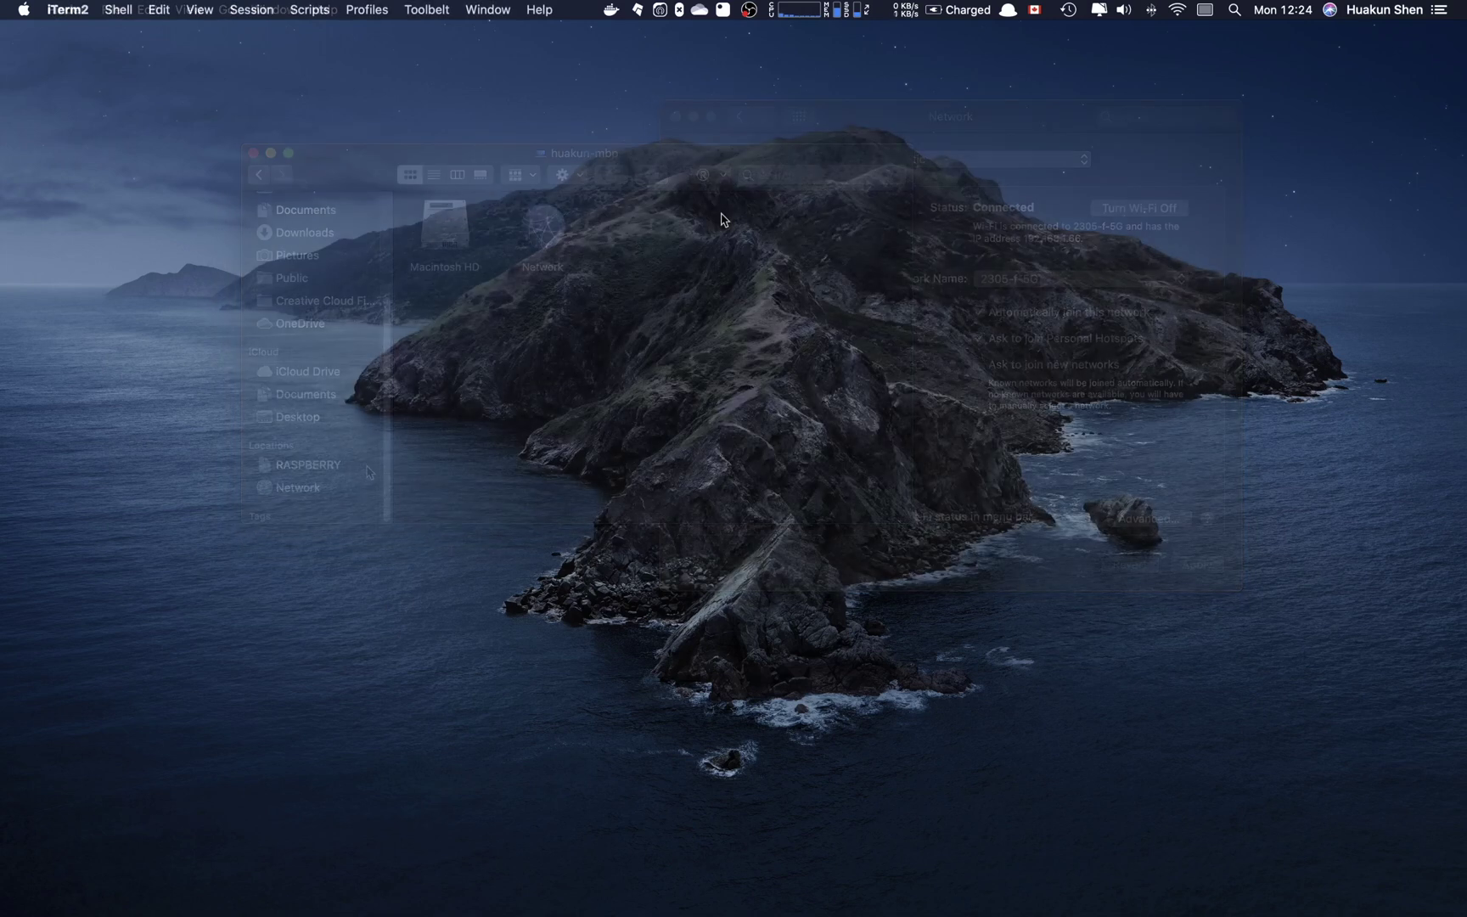
pyautogui.press('cmd+n')
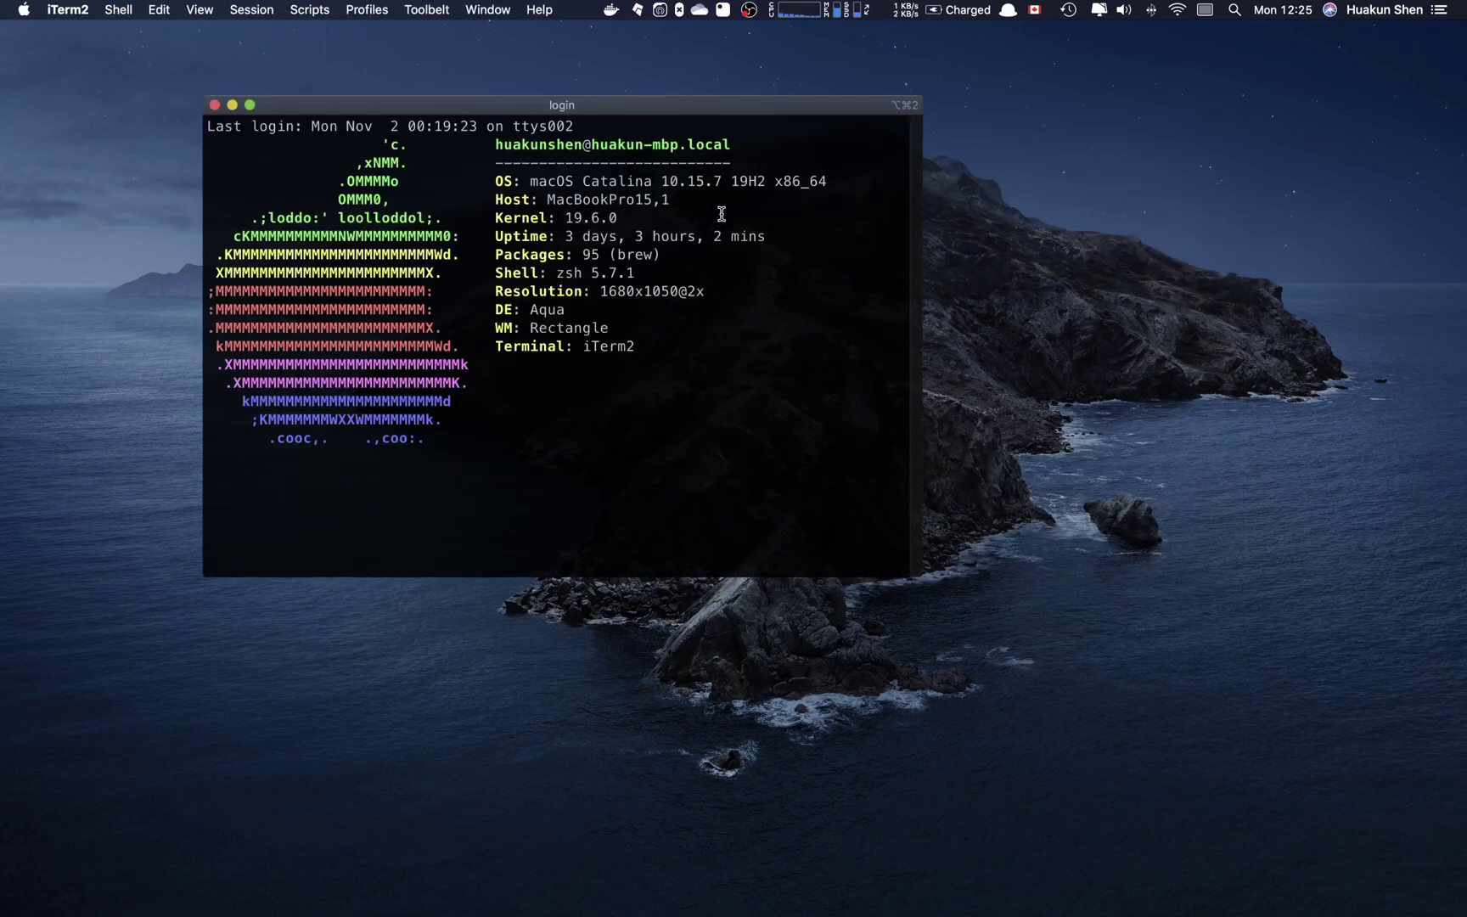
pyautogui.hotkey('ctrl', 'alt', 'Return')
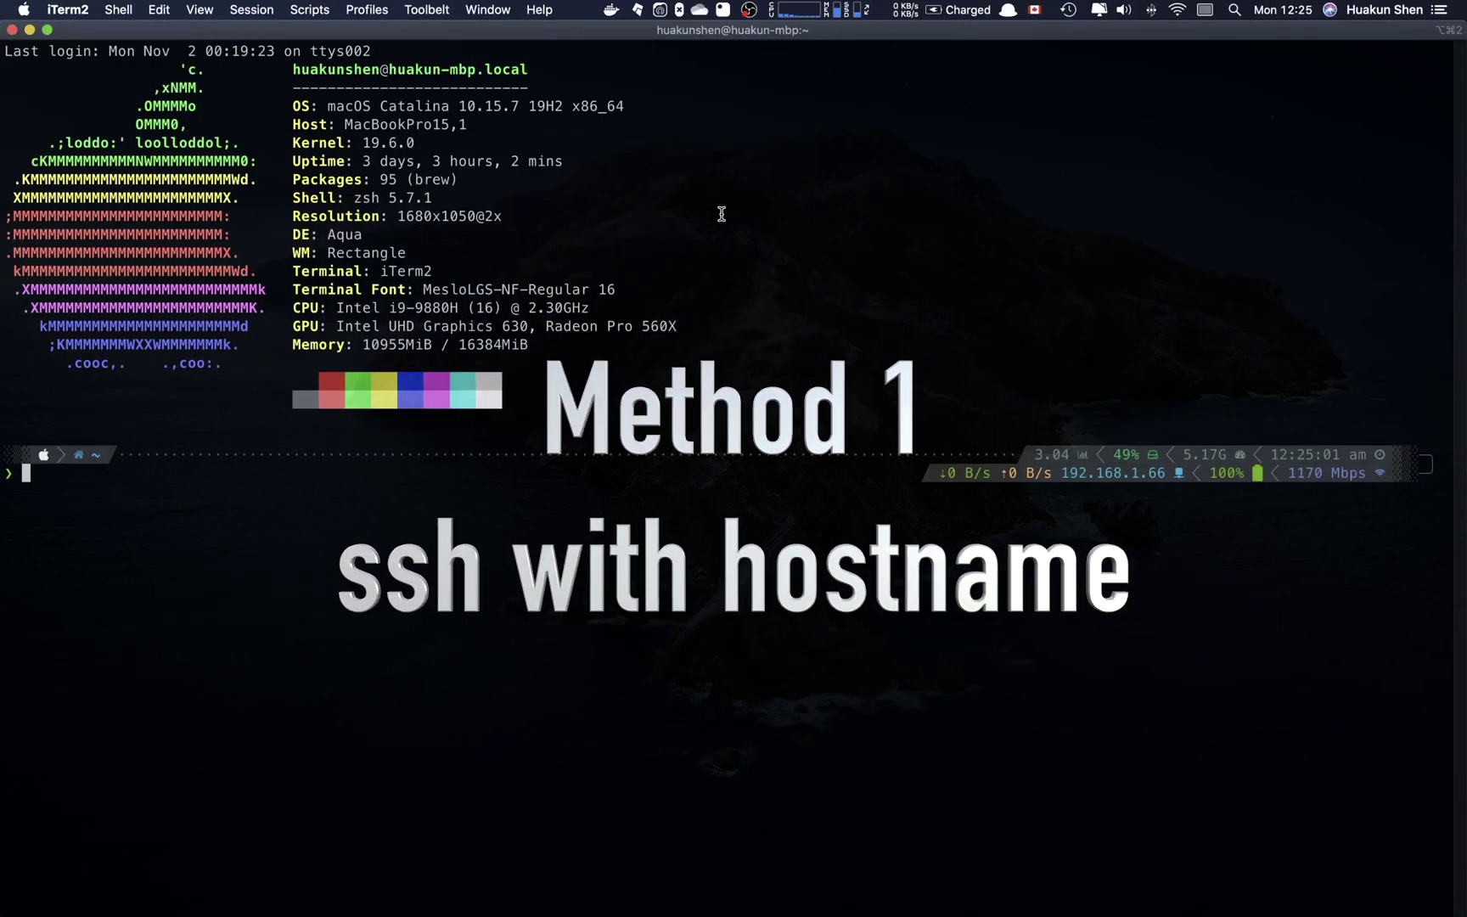
pyautogui.write('ssh pi')
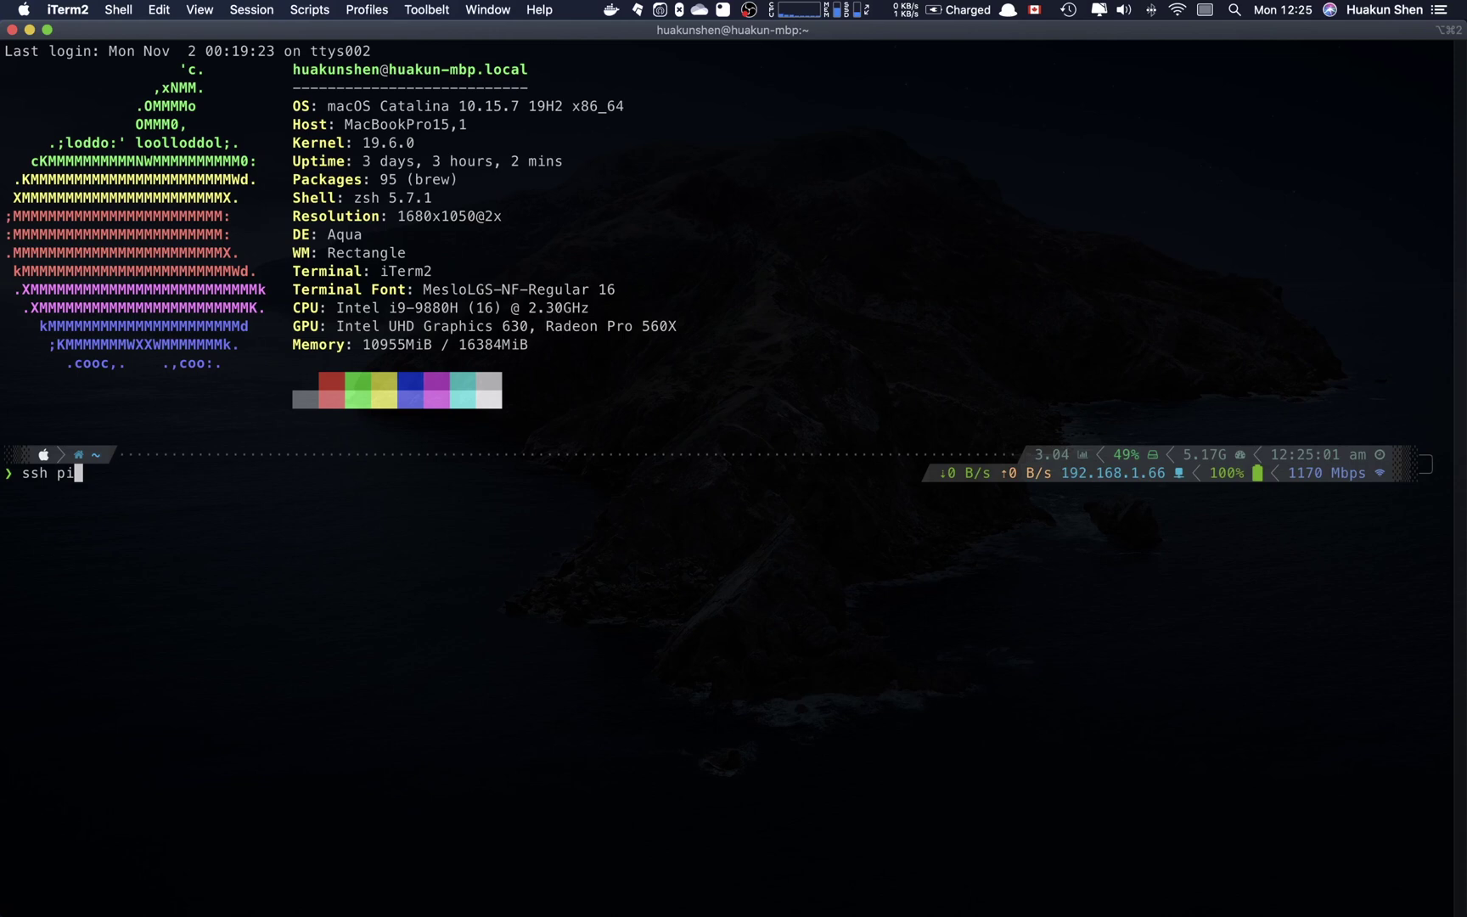
pyautogui.write('@raspberry.local')
pyautogui.press('Return')
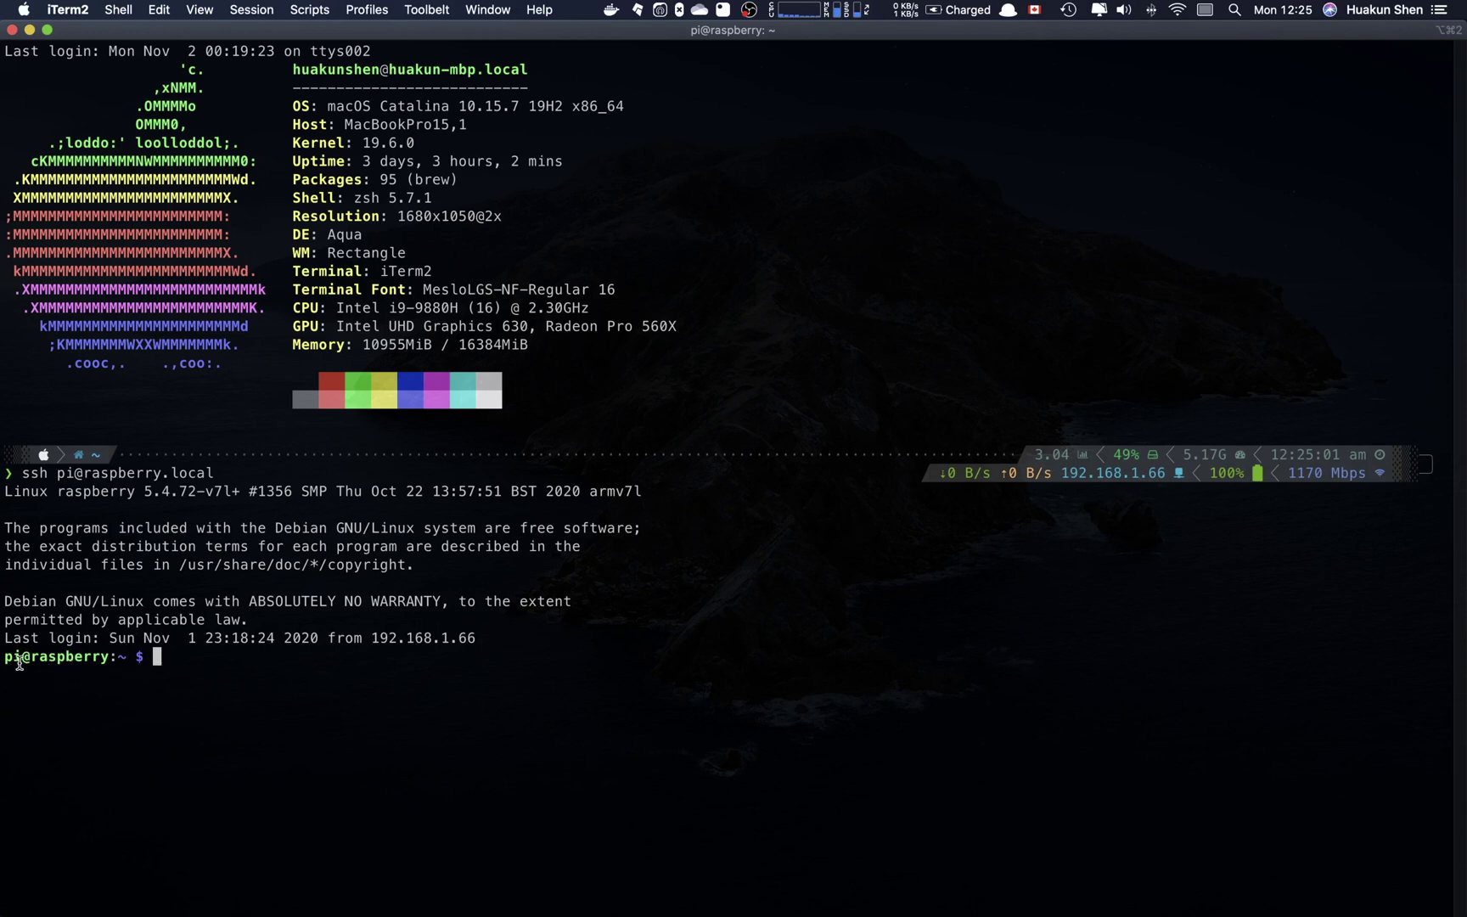
# Highlight the hostname raspberry and the IP address 192.168.1.66 in the session output
pyautogui.moveTo(30, 658); pyautogui.dragTo(111, 657)
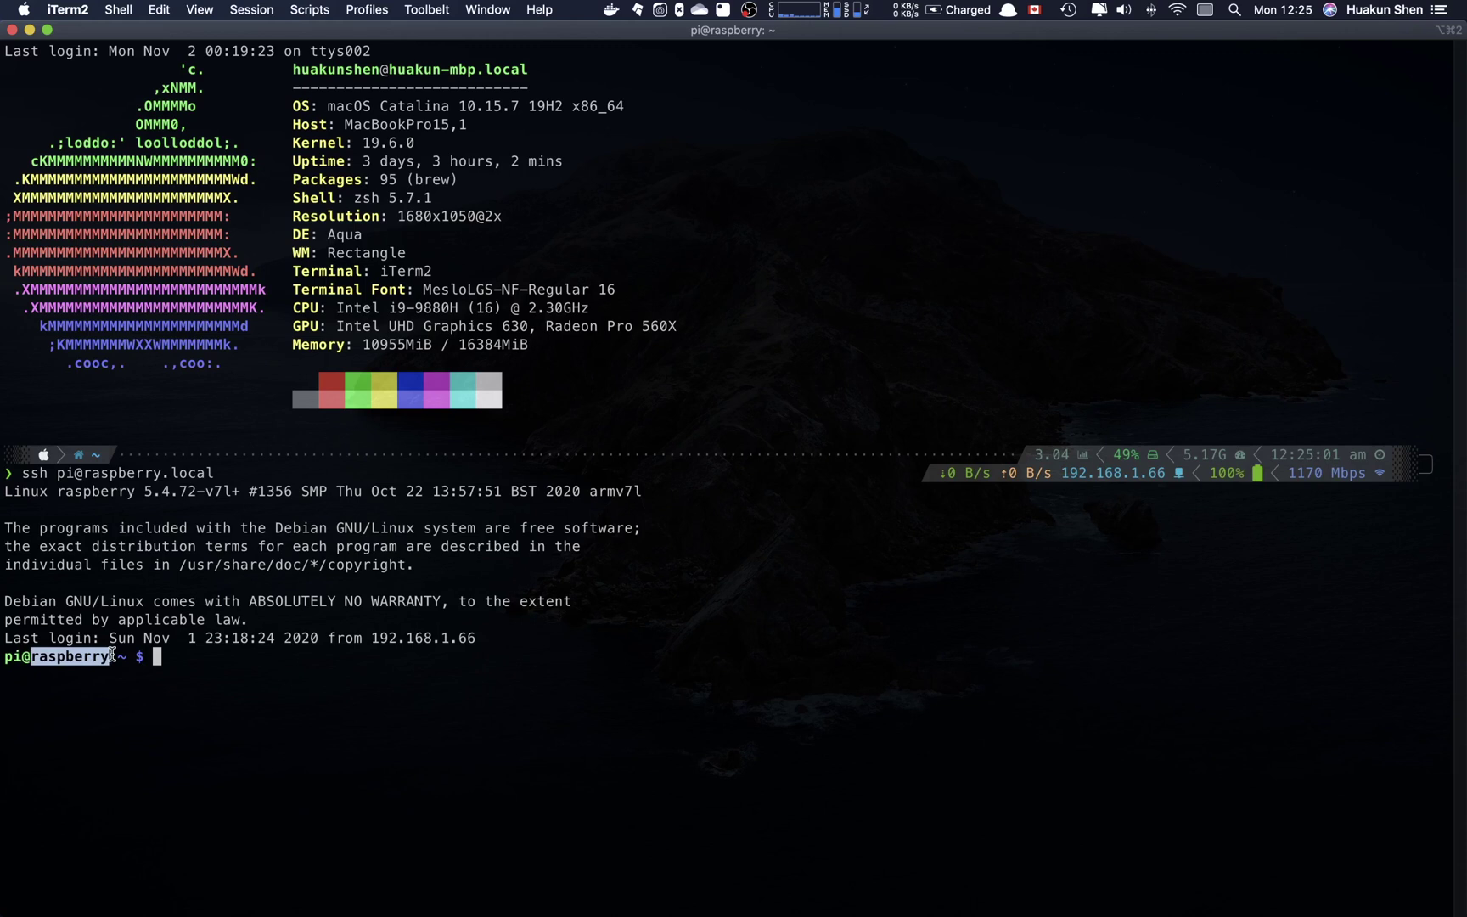
pyautogui.click(153, 657)
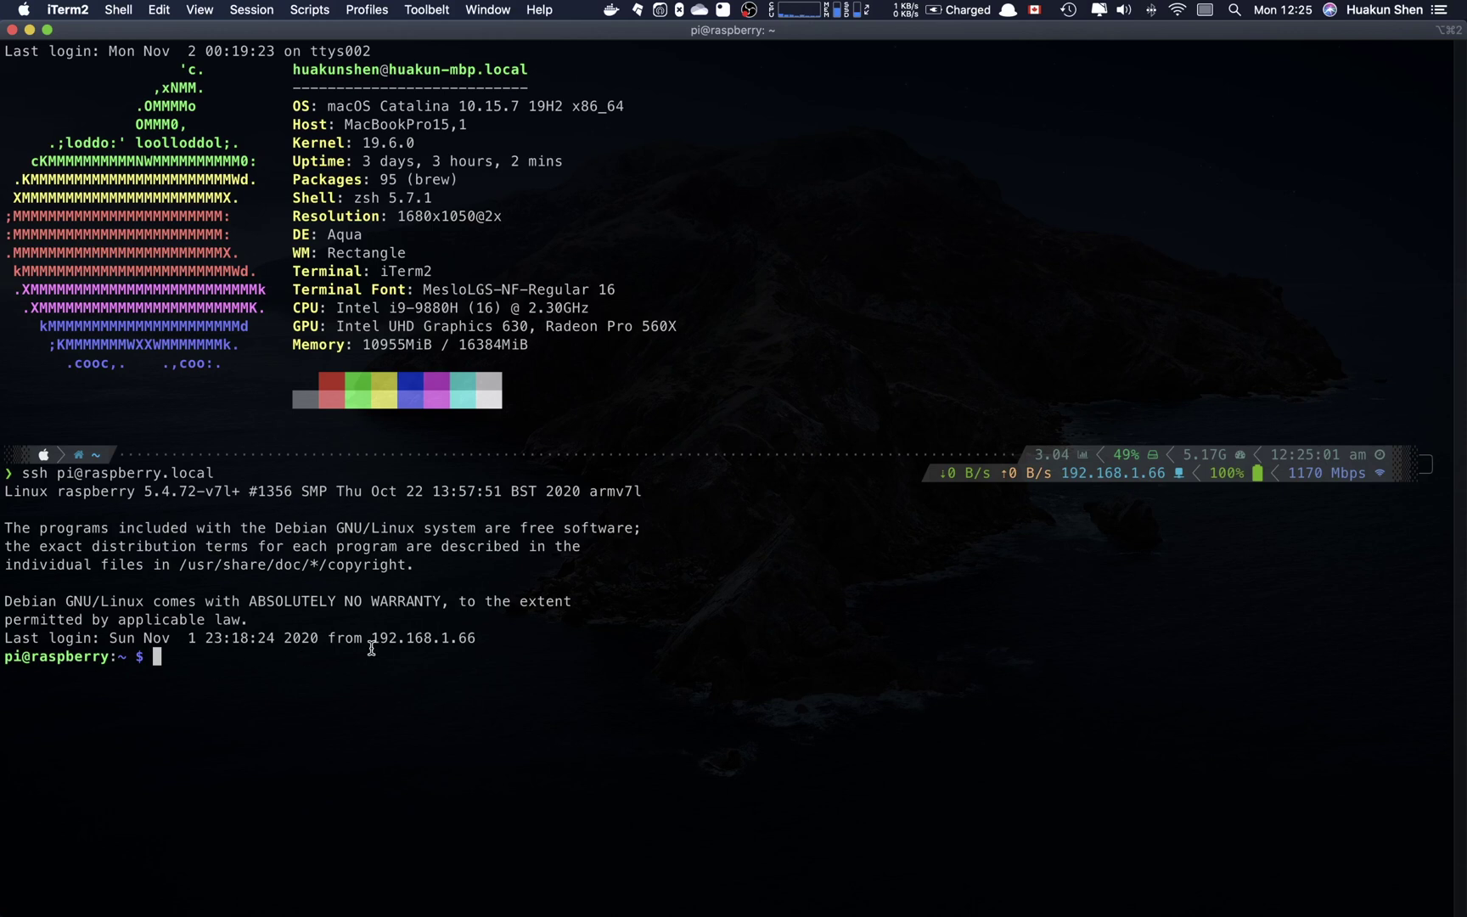
pyautogui.moveTo(371, 639); pyautogui.dragTo(508, 639)
pyautogui.click(438, 662)
pyautogui.moveTo(32, 657); pyautogui.dragTo(110, 657)
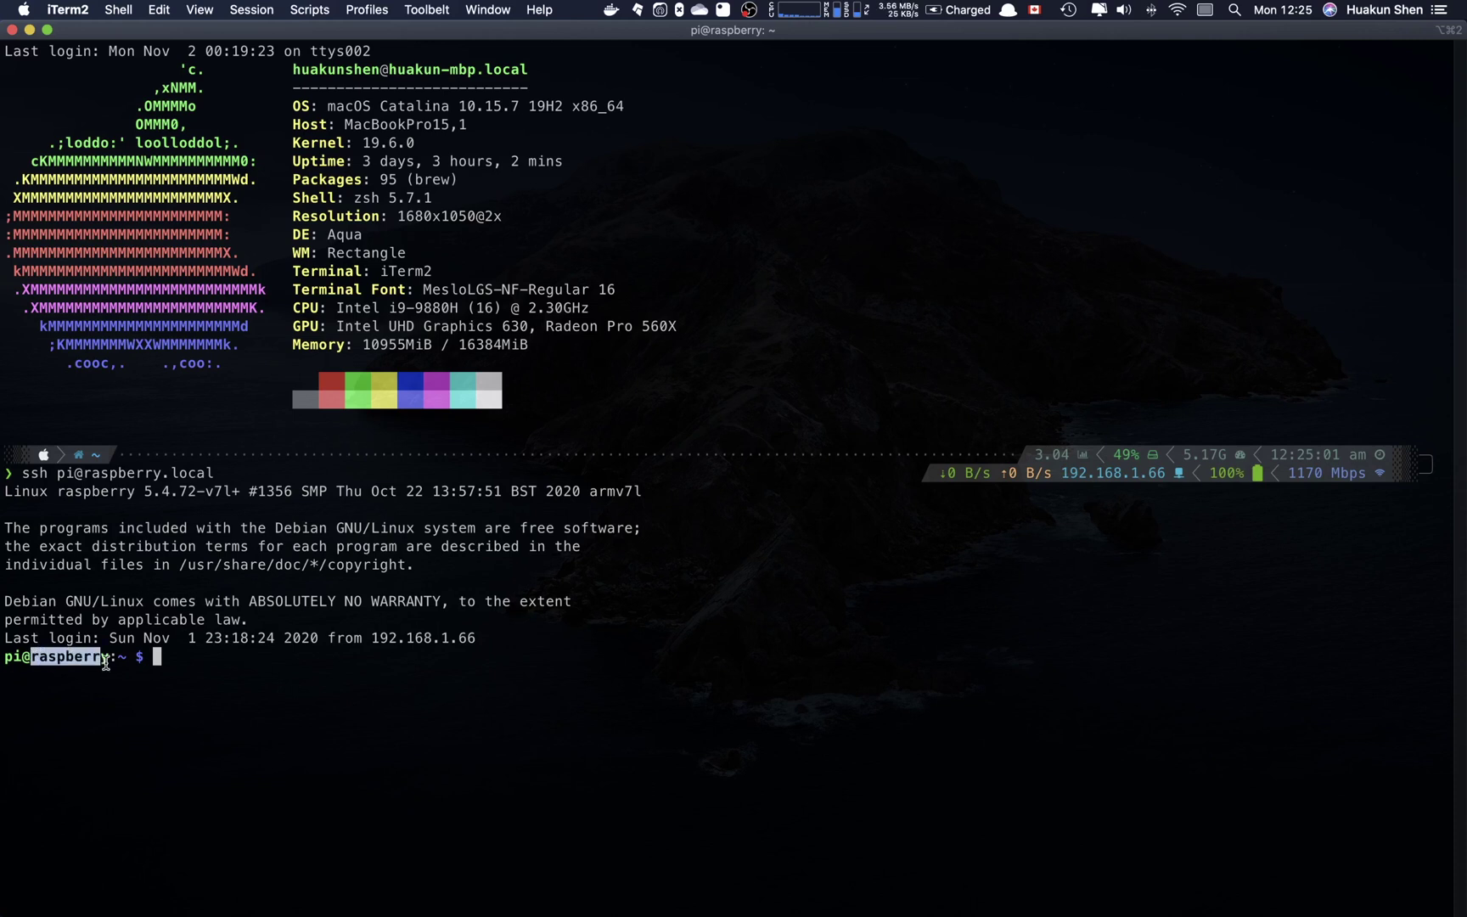
pyautogui.click(153, 667)
# Launch sudo raspi-config and open System Options
pyautogui.write('sudo')
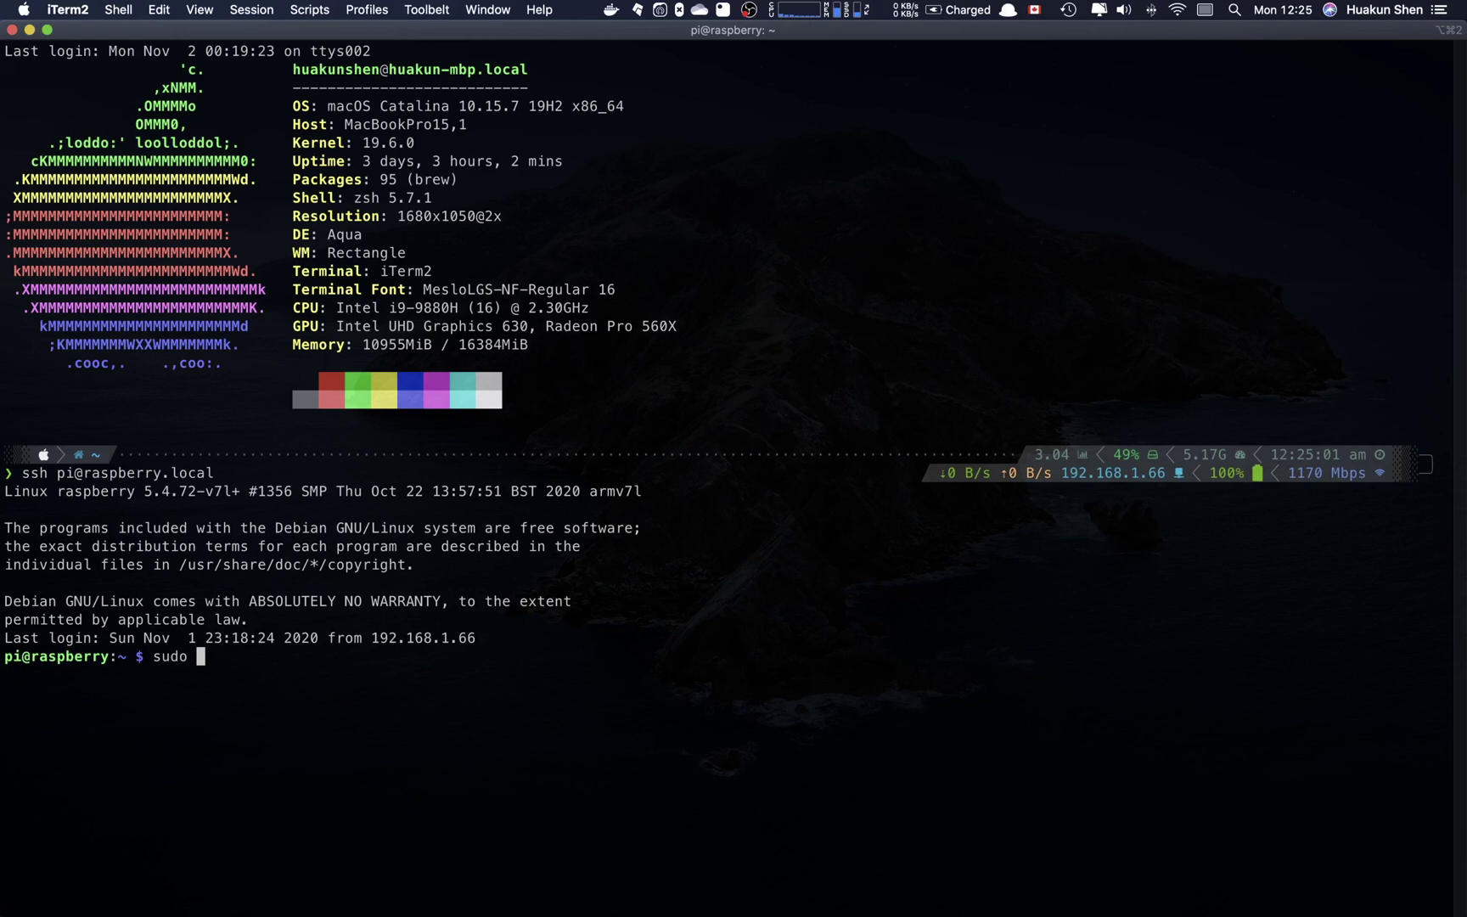
pyautogui.hotkey('ctrl', 'u')
pyautogui.write('sudo raspi-config')
pyautogui.press('Return')
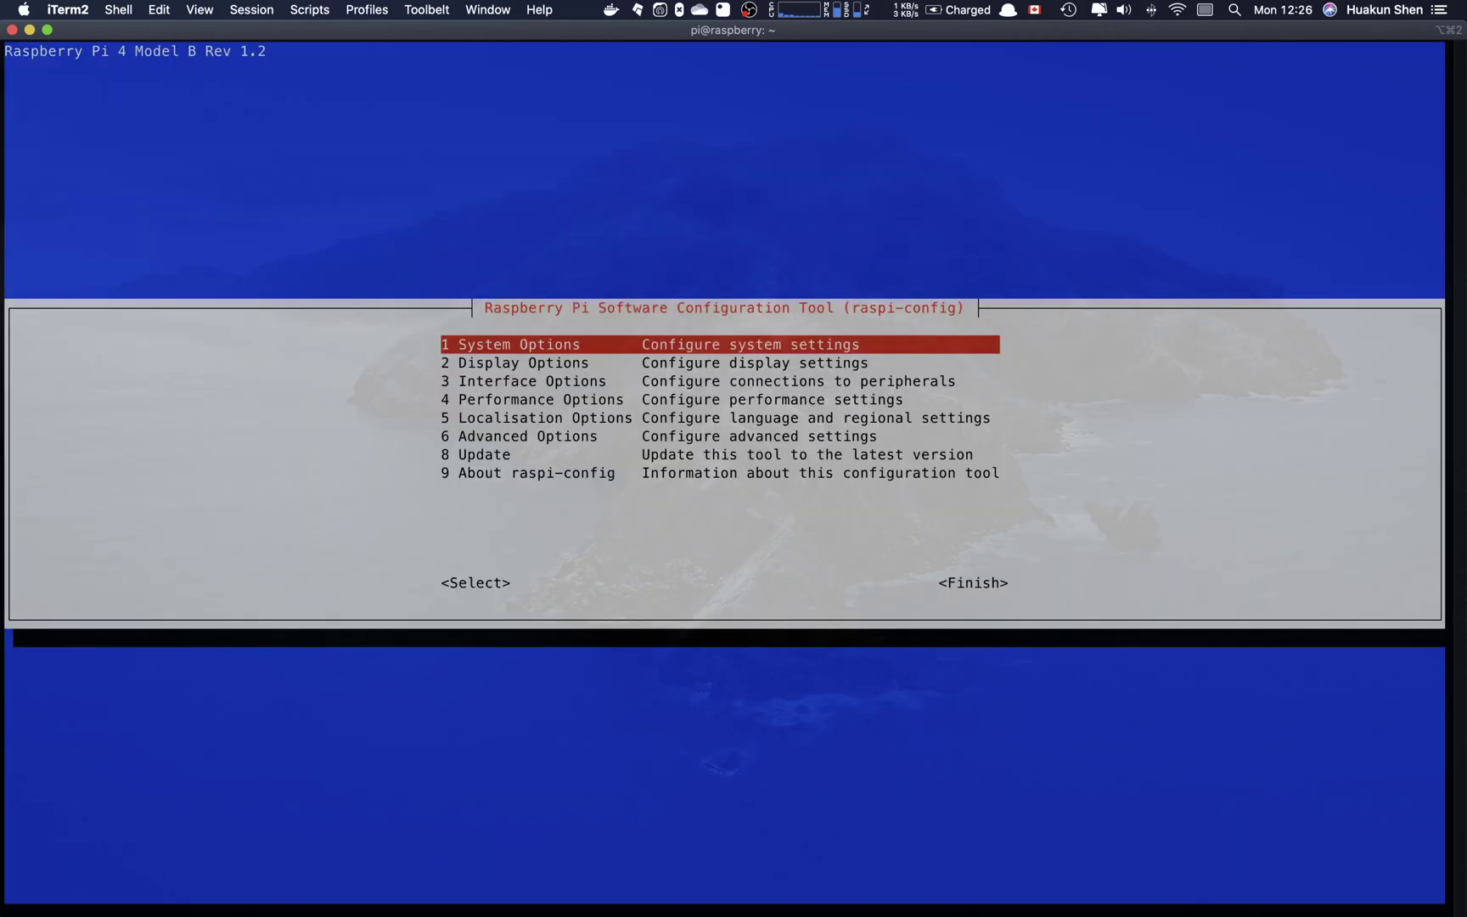
pyautogui.press('Return')
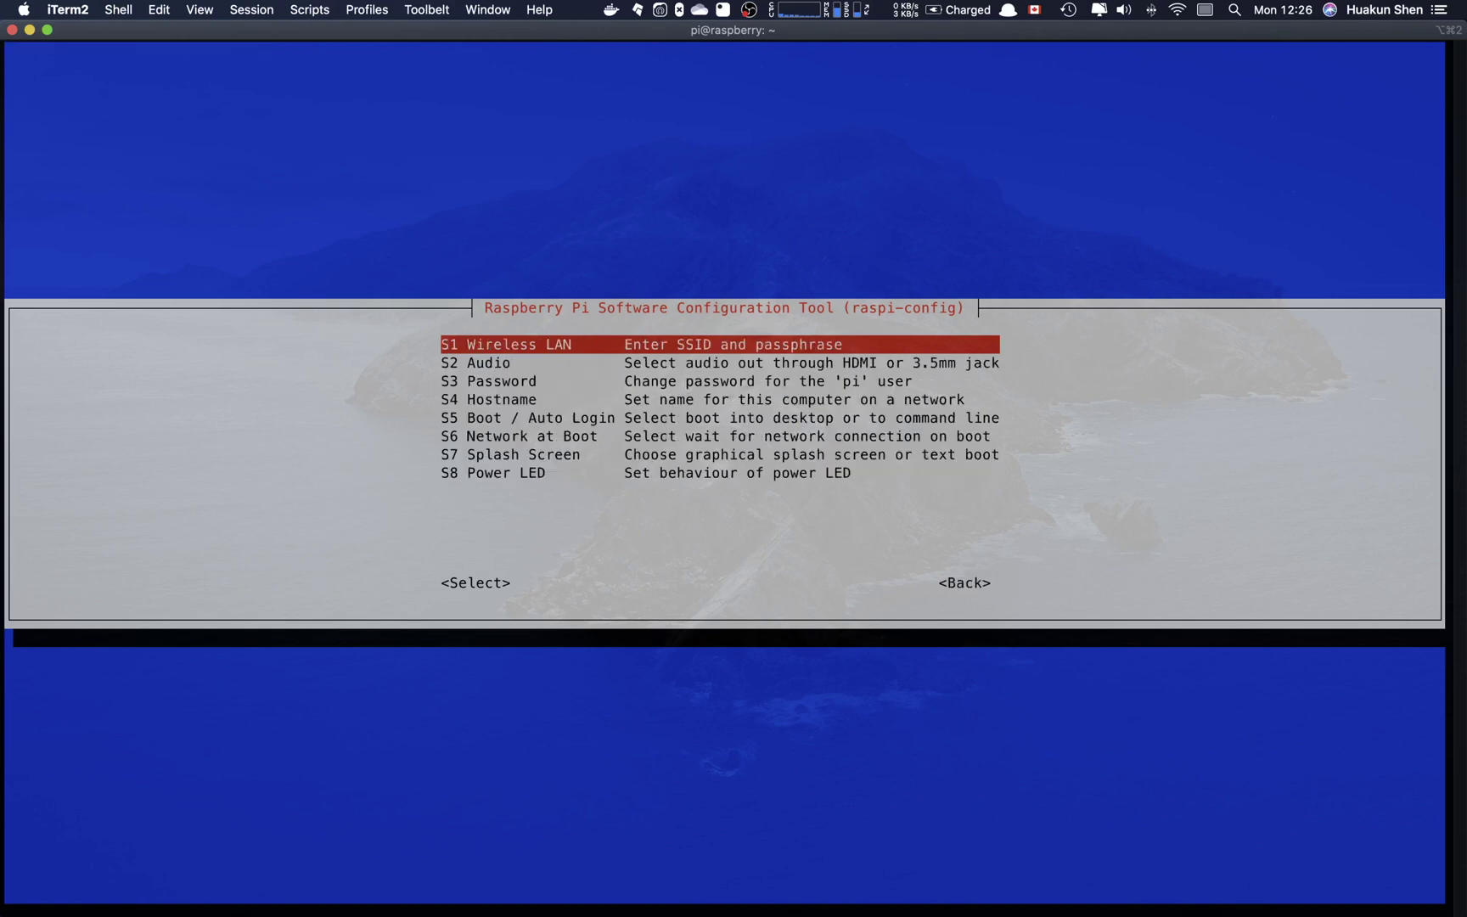
# Change the hostname to raspi and finish to reach the reboot prompt
pyautogui.press('Down')
pyautogui.press('Down')
pyautogui.press('Down')
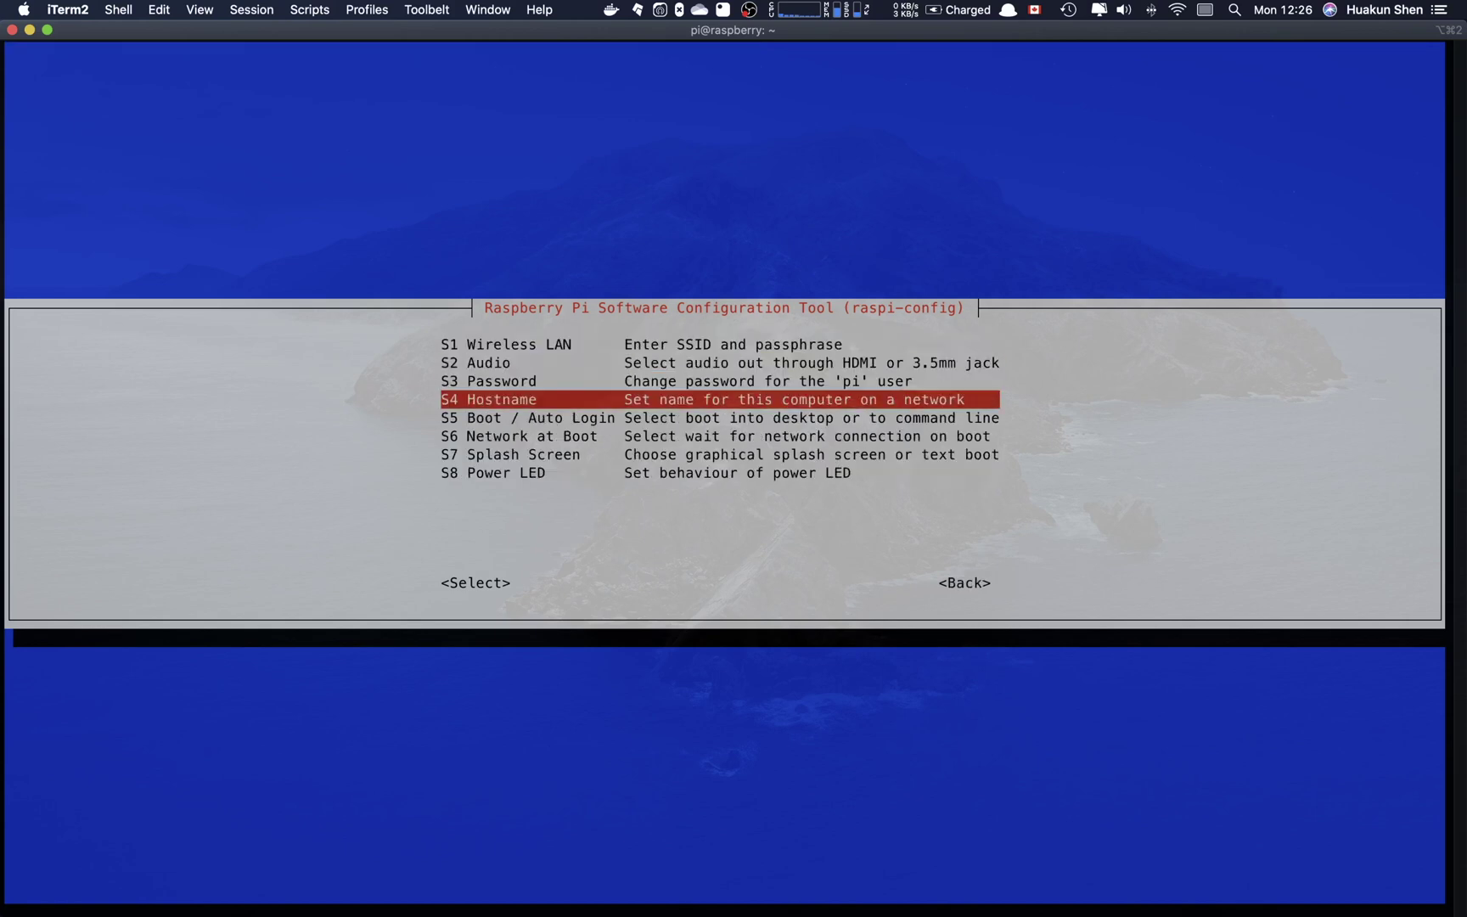
pyautogui.press('Return')
pyautogui.press('Return')
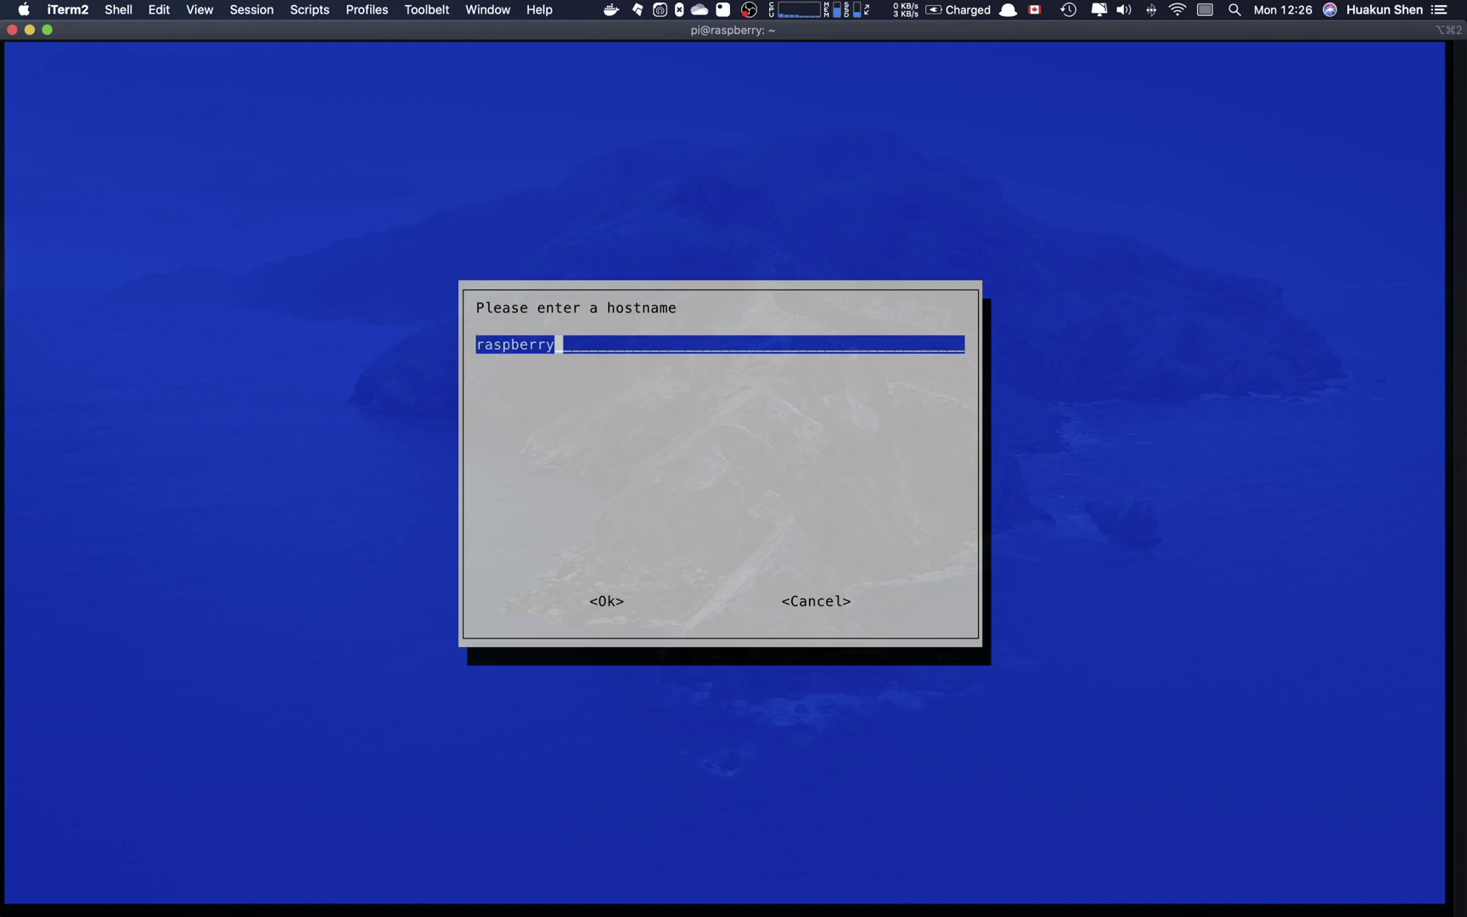
pyautogui.press('BackSpace')
pyautogui.press('BackSpace')
pyautogui.press('BackSpace')
pyautogui.press('BackSpace')
pyautogui.press('BackSpace')
pyautogui.press('BackSpace')
pyautogui.press('BackSpace')
pyautogui.press('BackSpace')
pyautogui.press('BackSpace')
pyautogui.write('raspi')
pyautogui.press('Tab')
pyautogui.press('Return')
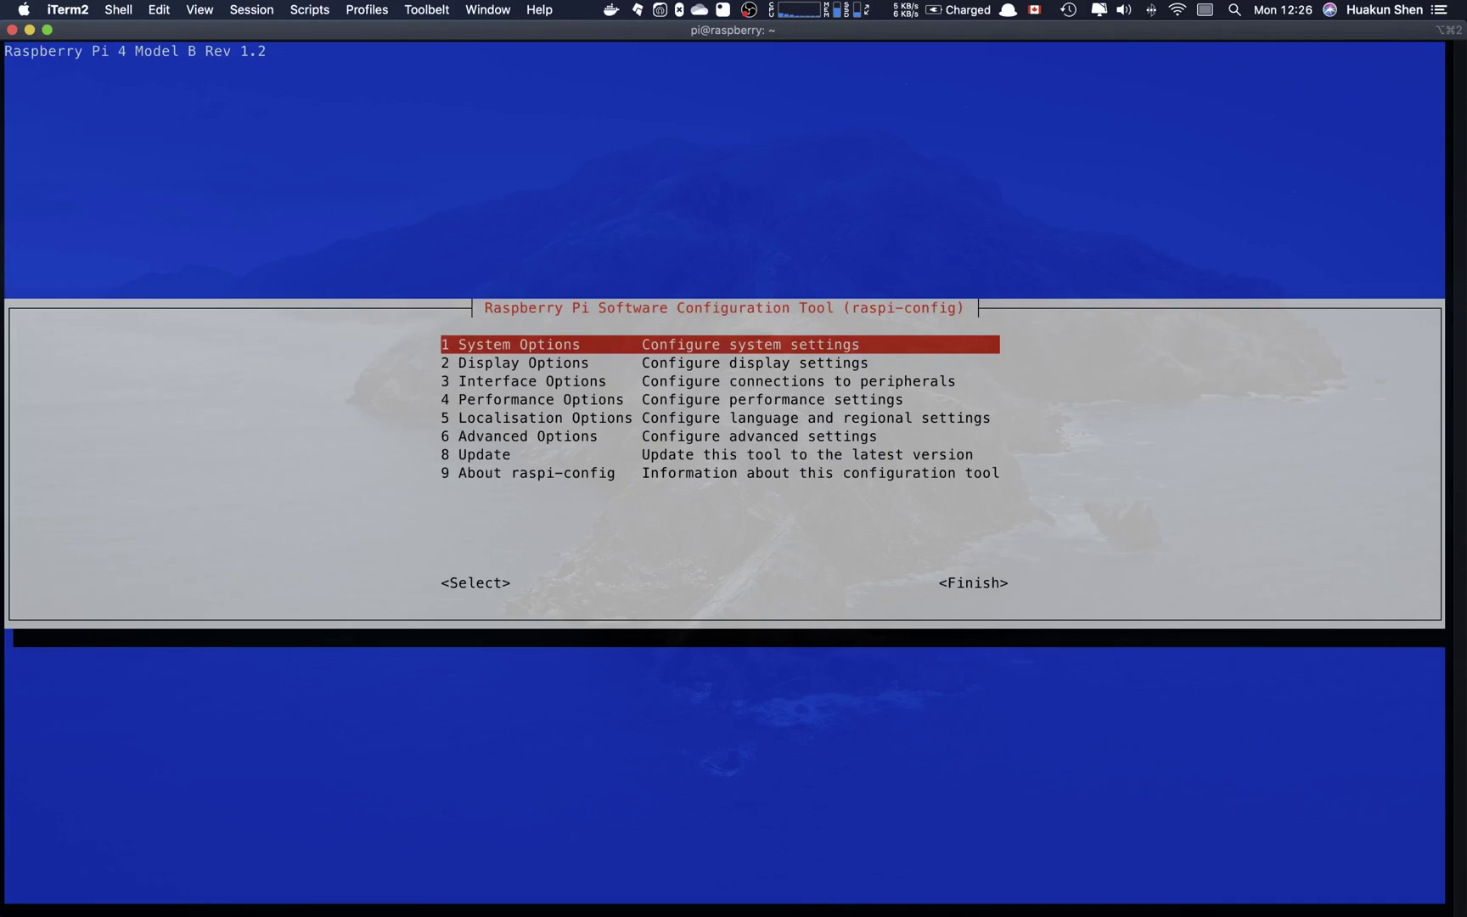
pyautogui.press('Tab')
pyautogui.press('Tab')
pyautogui.press('Return')
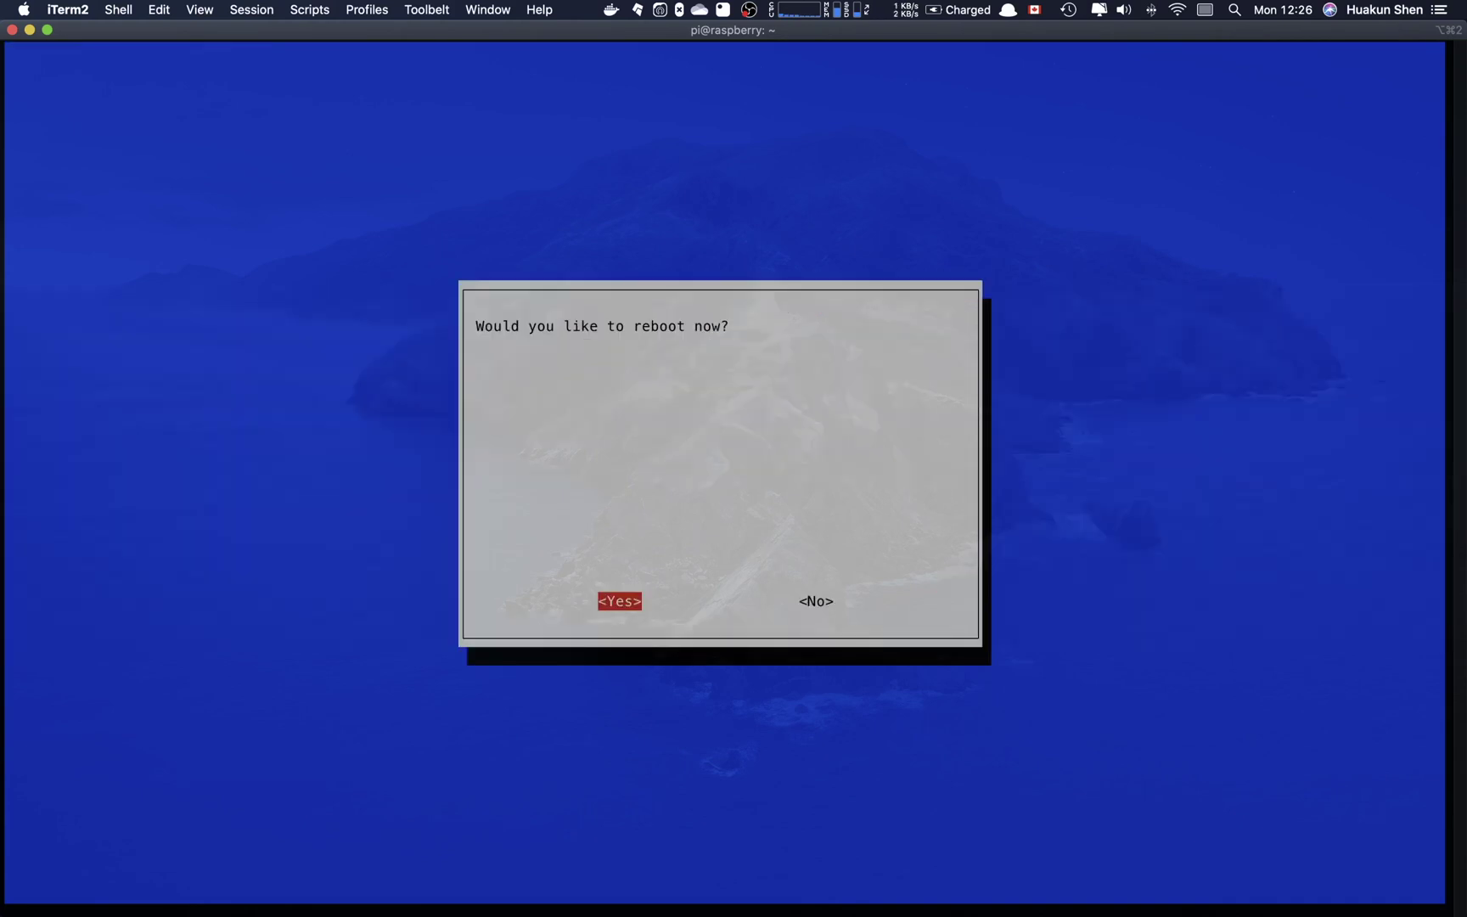
pyautogui.press('Return')
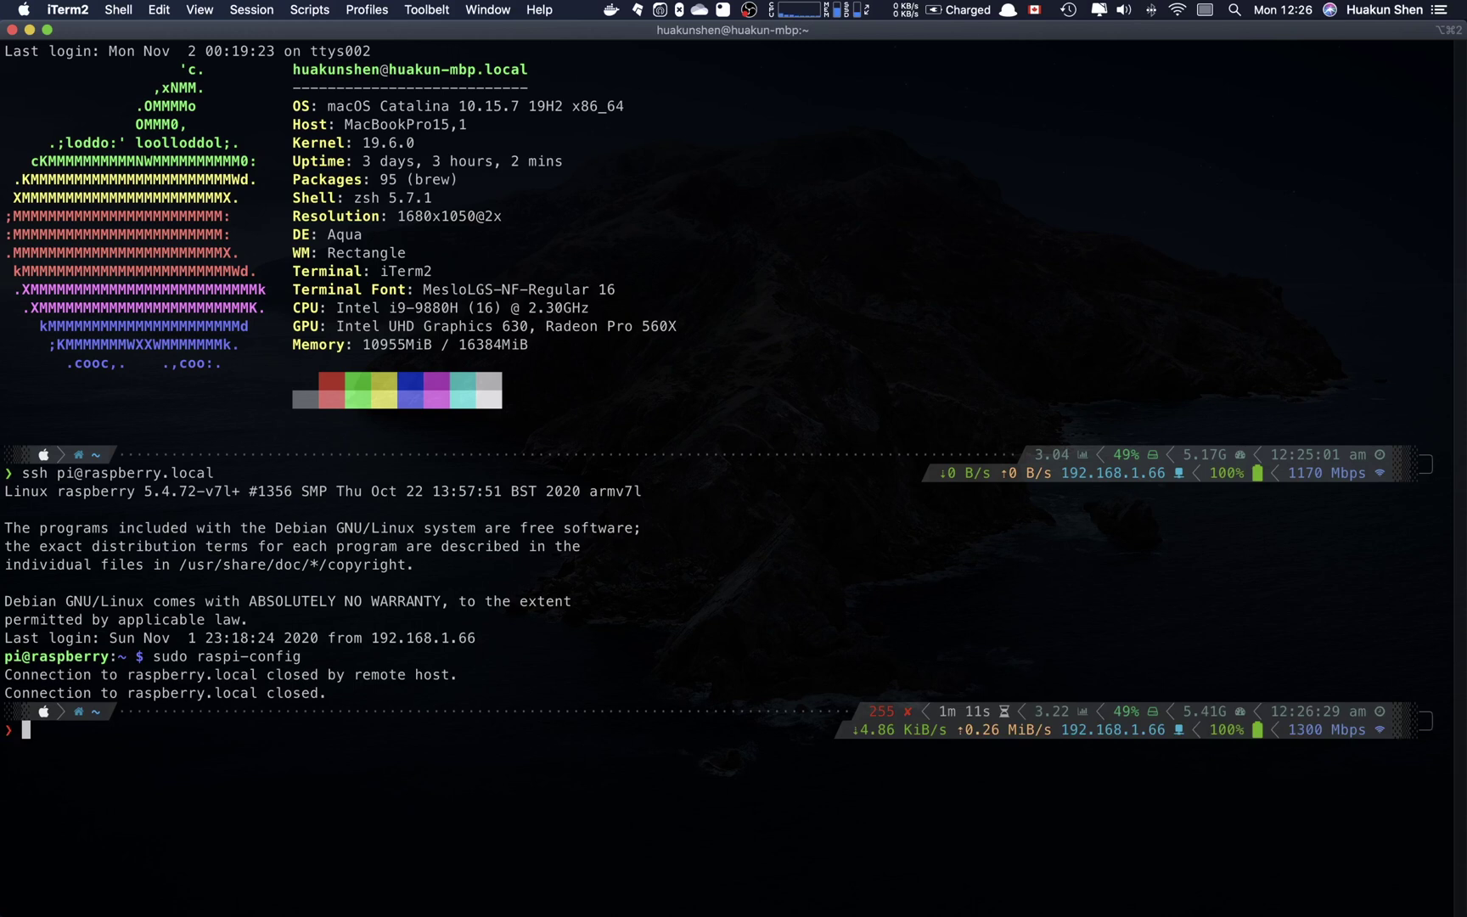
pyautogui.hotkey('ctrl', 'l')
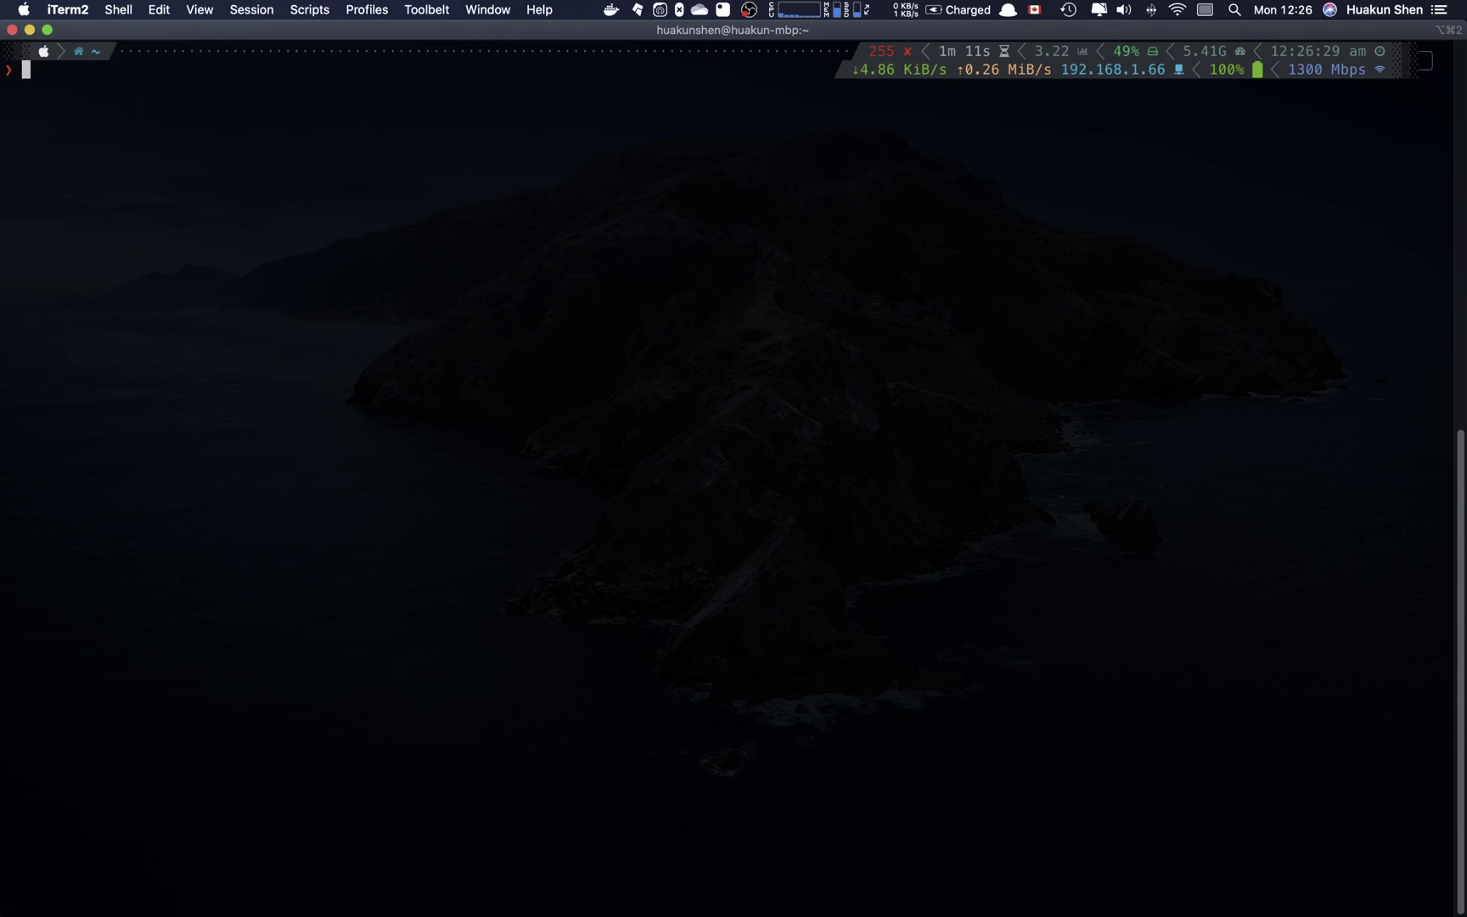
pyautogui.write('ssh pi@raspberry.local')
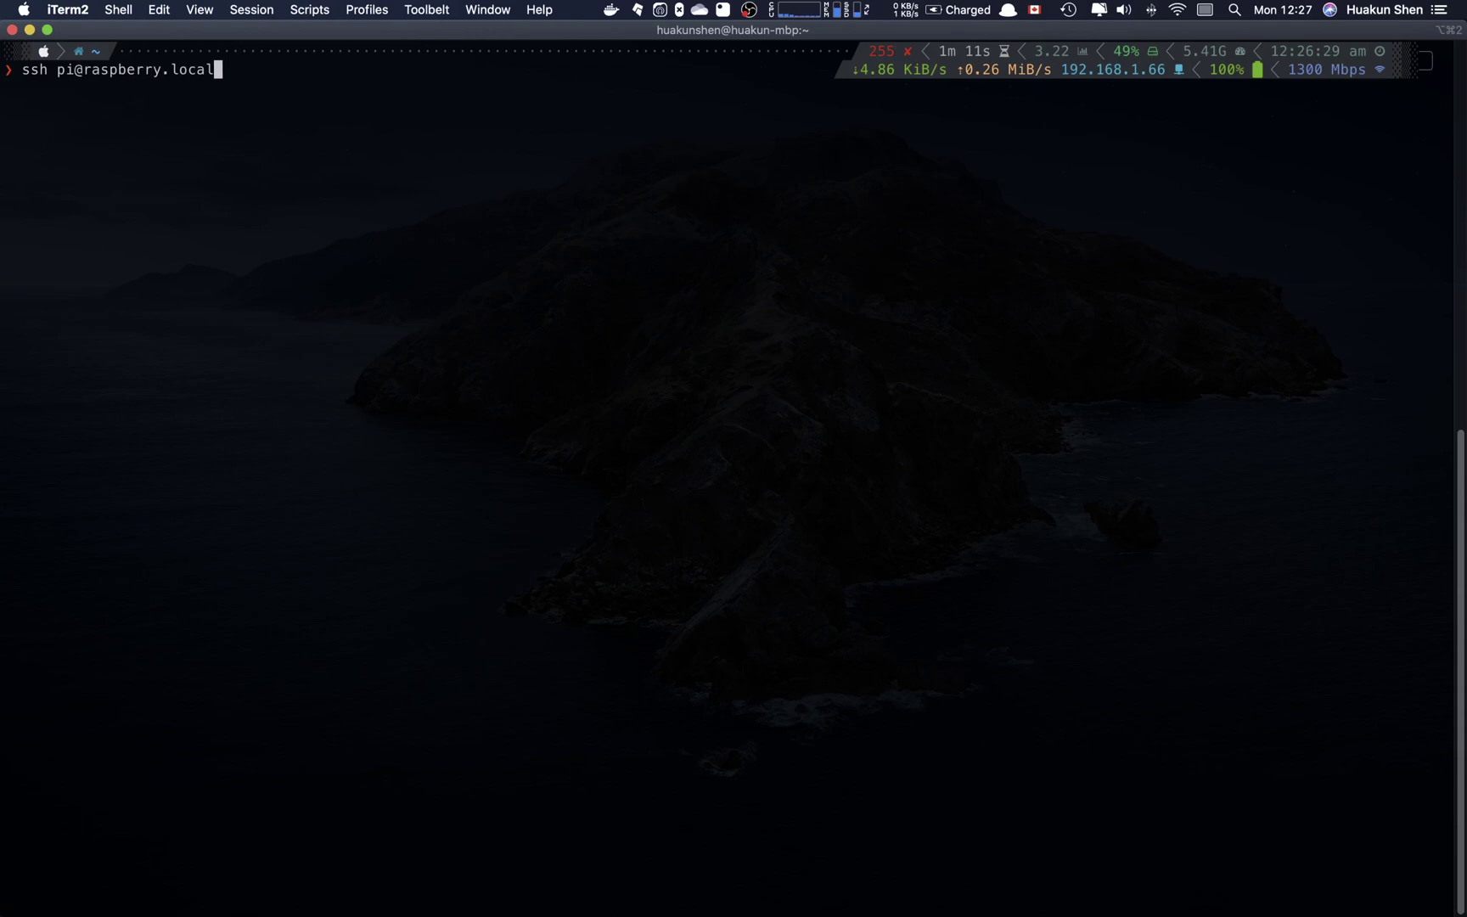
pyautogui.press('Return')
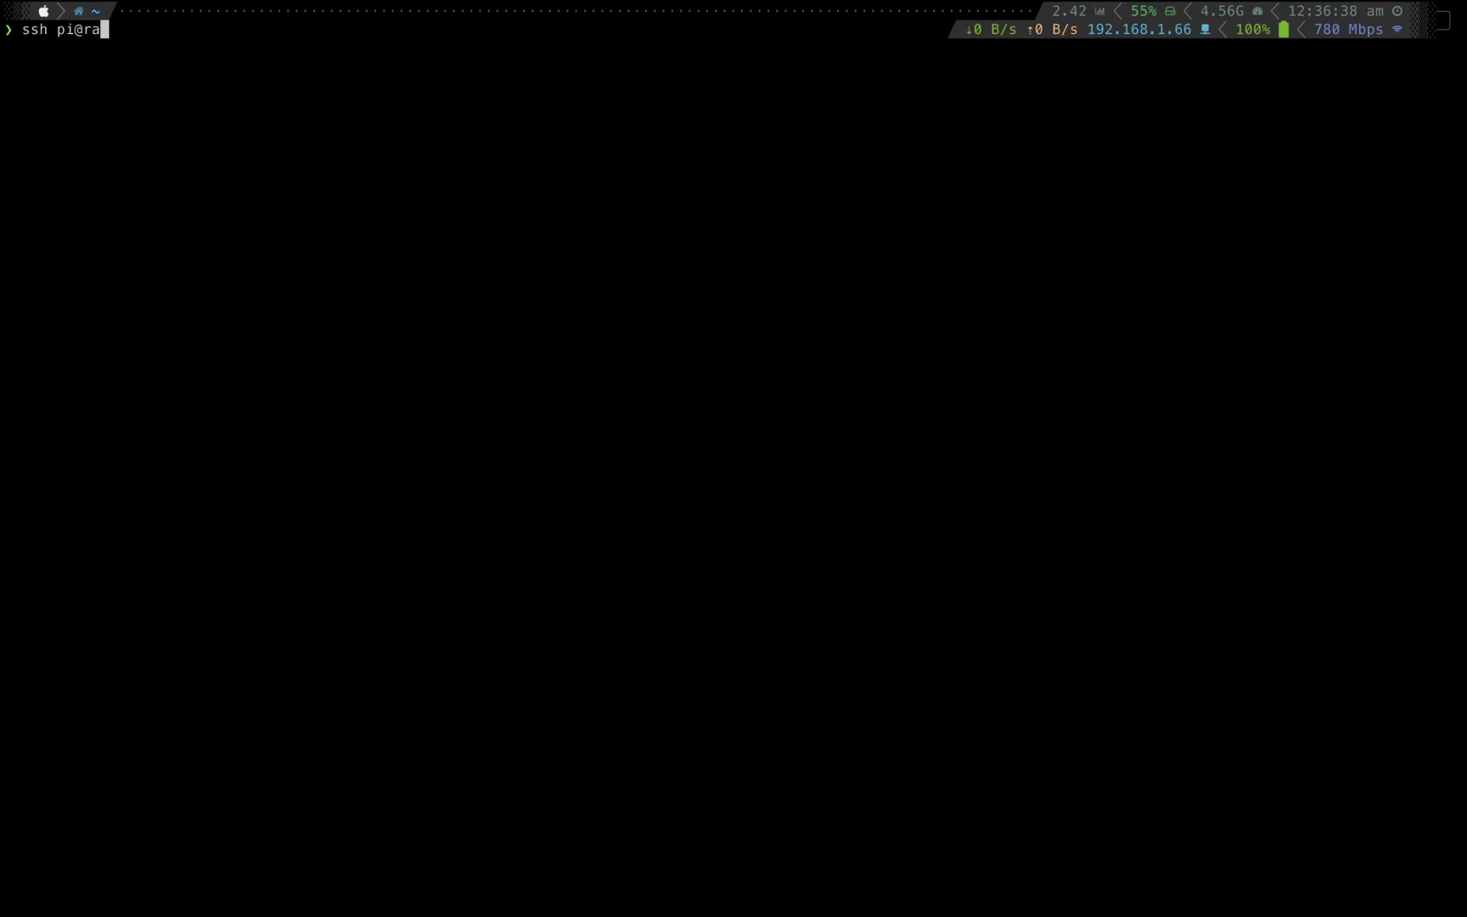
pyautogui.write('pi.local')
pyautogui.press('Return')
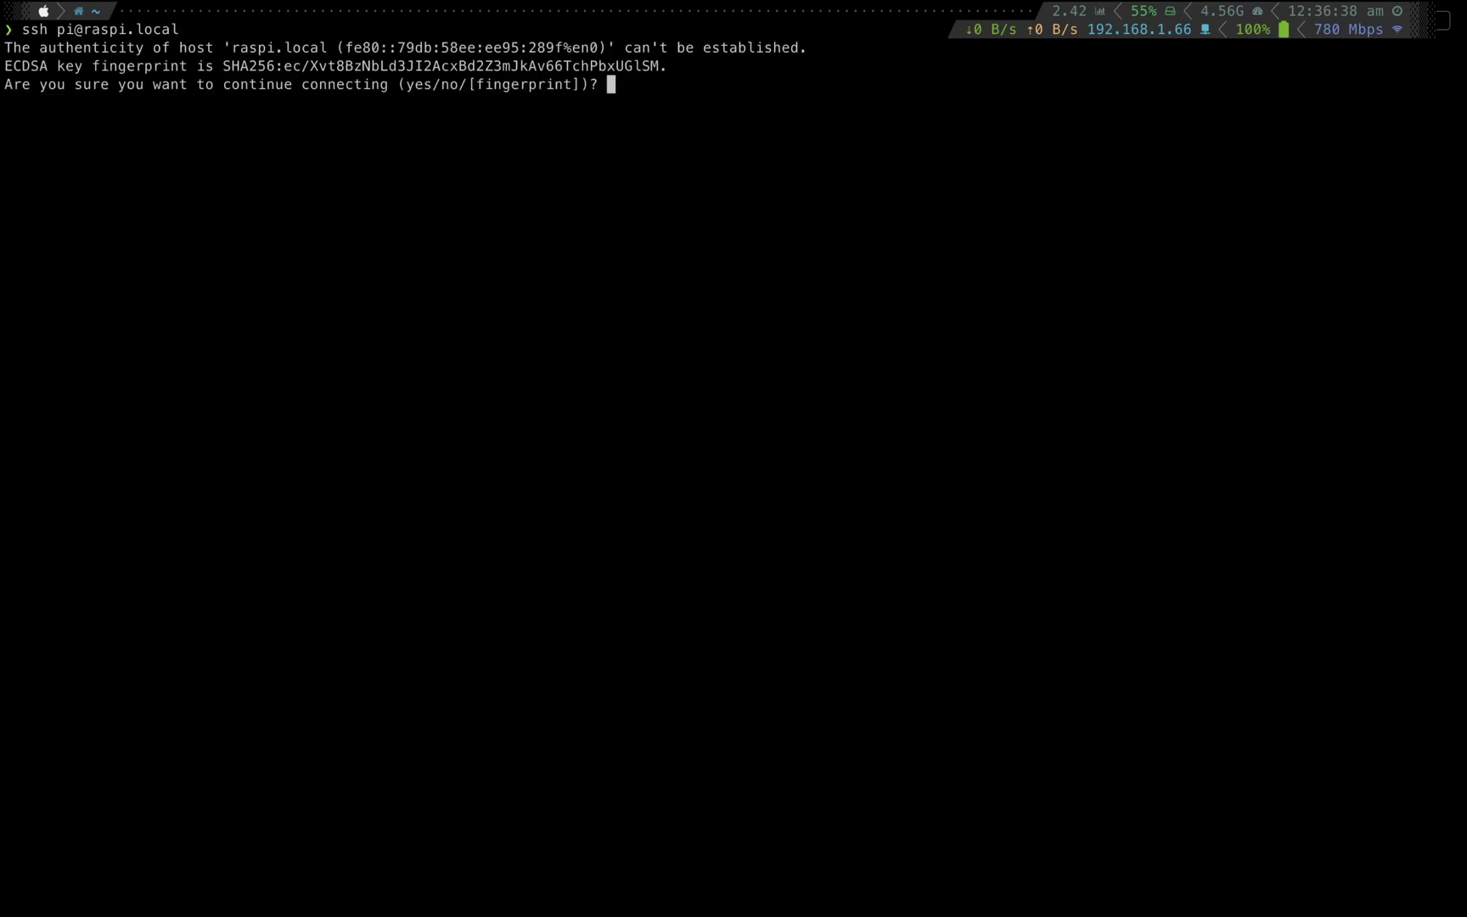
pyautogui.write('yes')
pyautogui.press('Return')
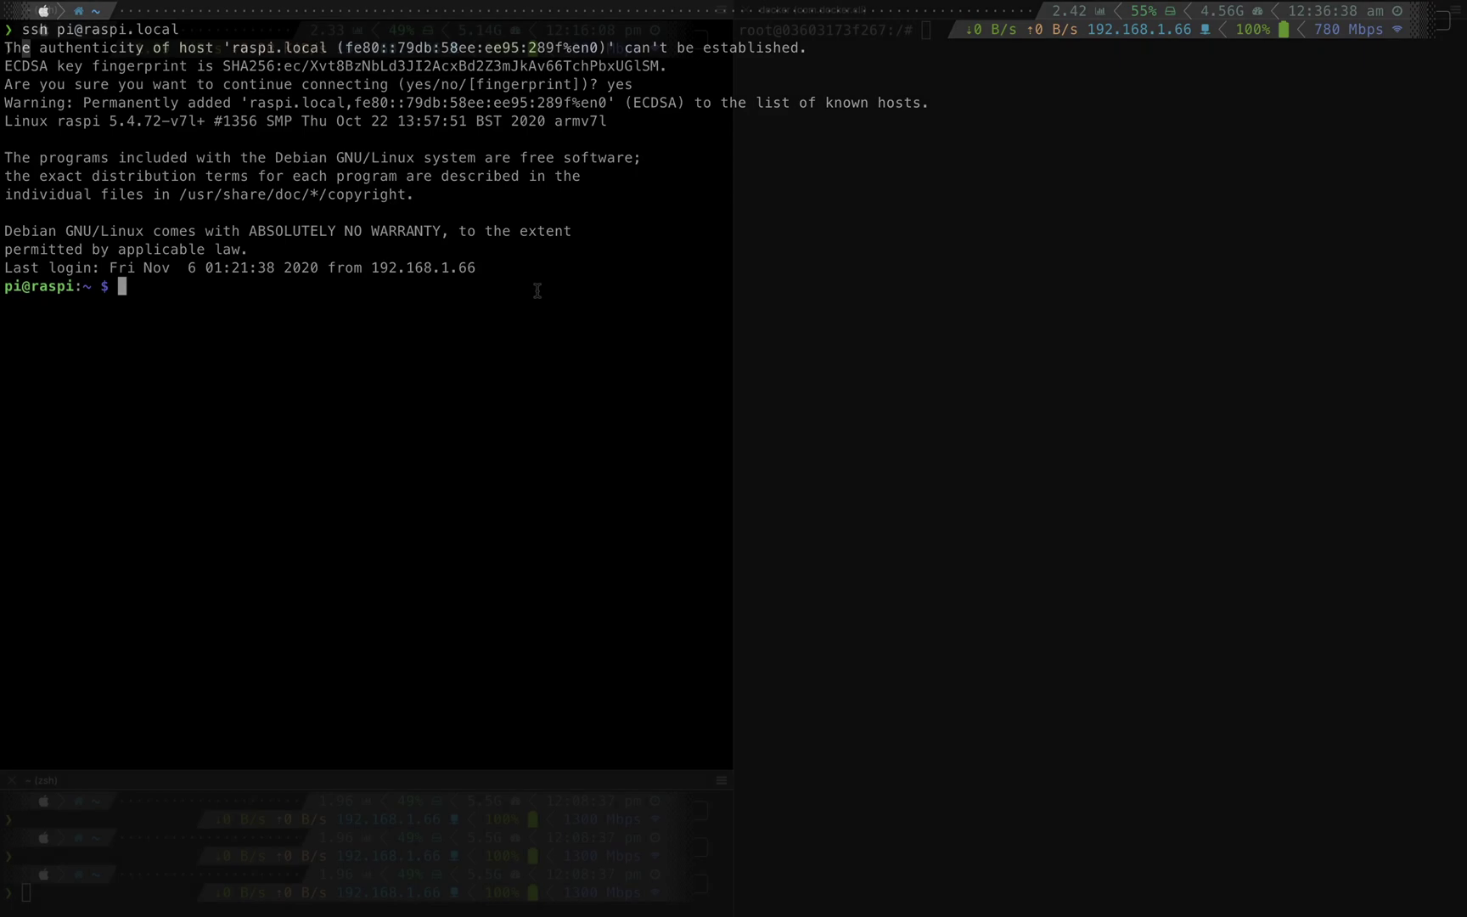
# Ping raspberrypi.local to confirm it answers at 192.168.1.99, then stop the ping
pyautogui.write('ping raspberry')
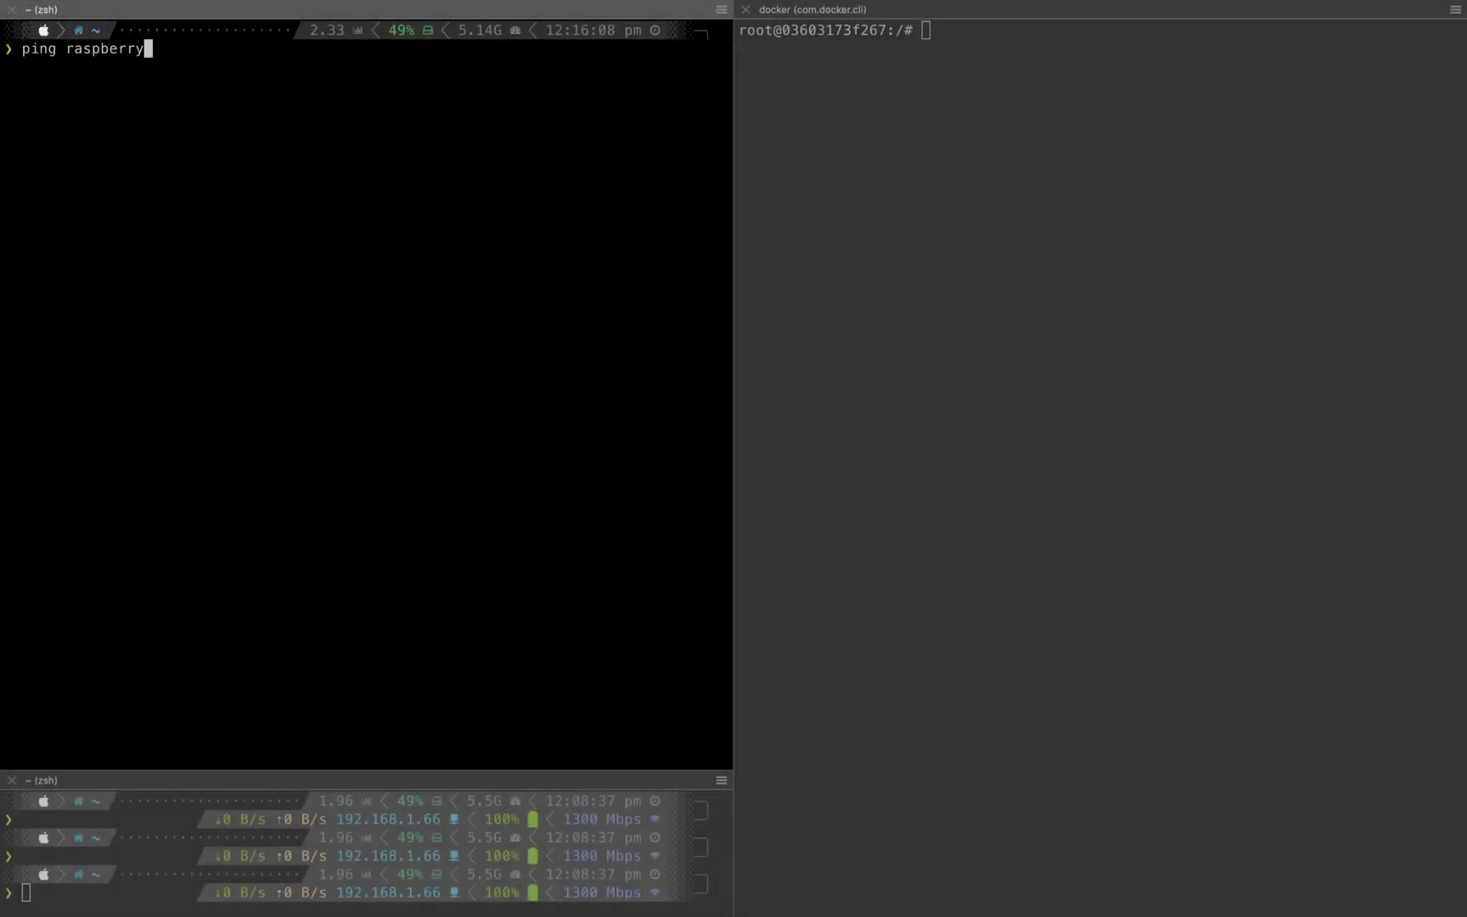
pyautogui.write('pi.local')
pyautogui.press('Return')
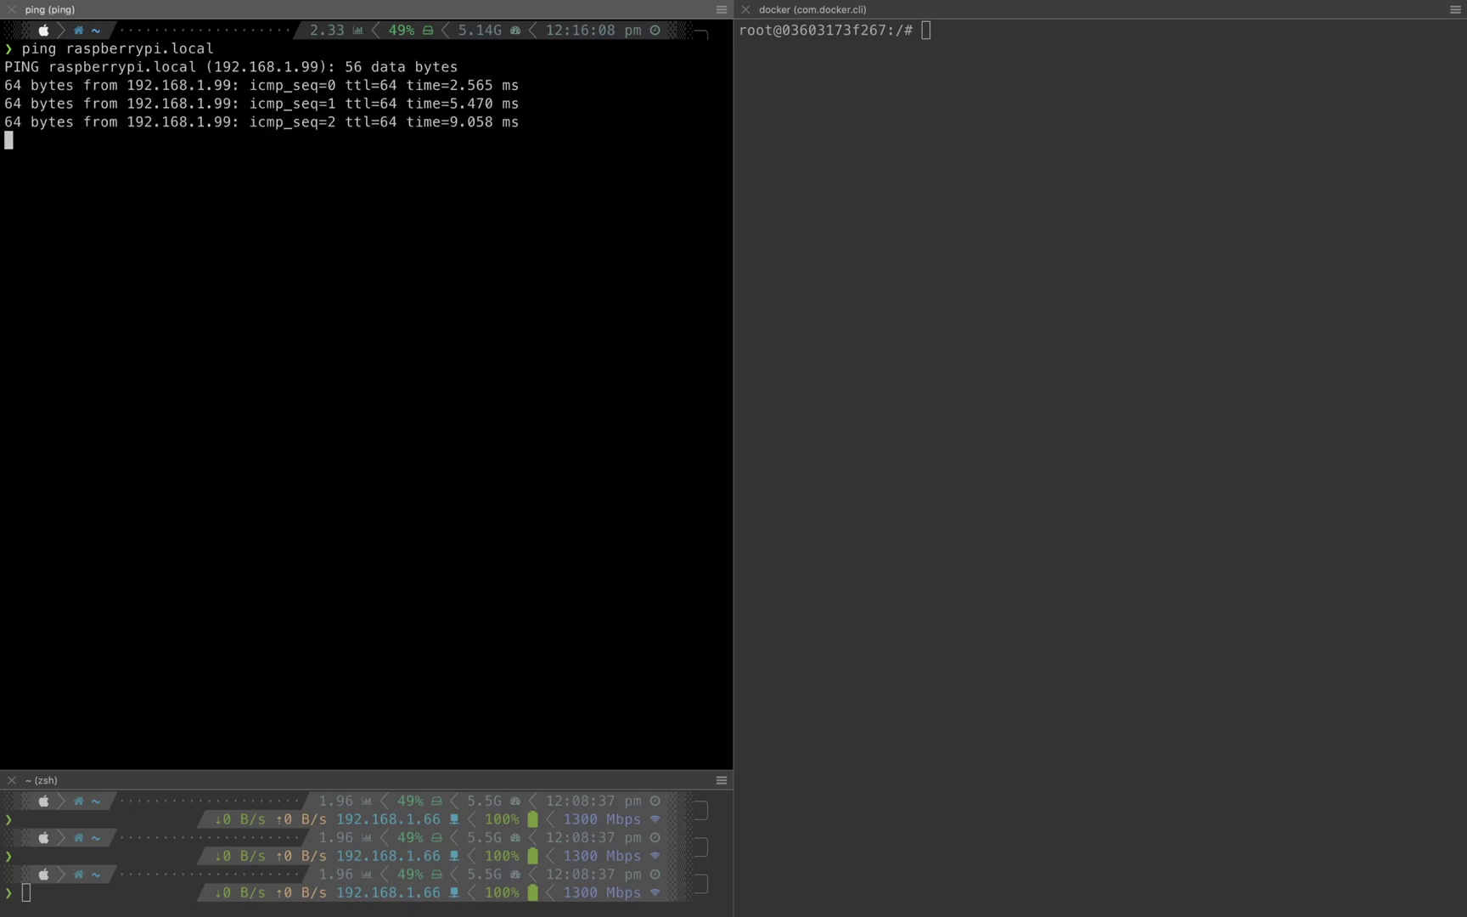
pyautogui.hotkey('ctrl', 'c')
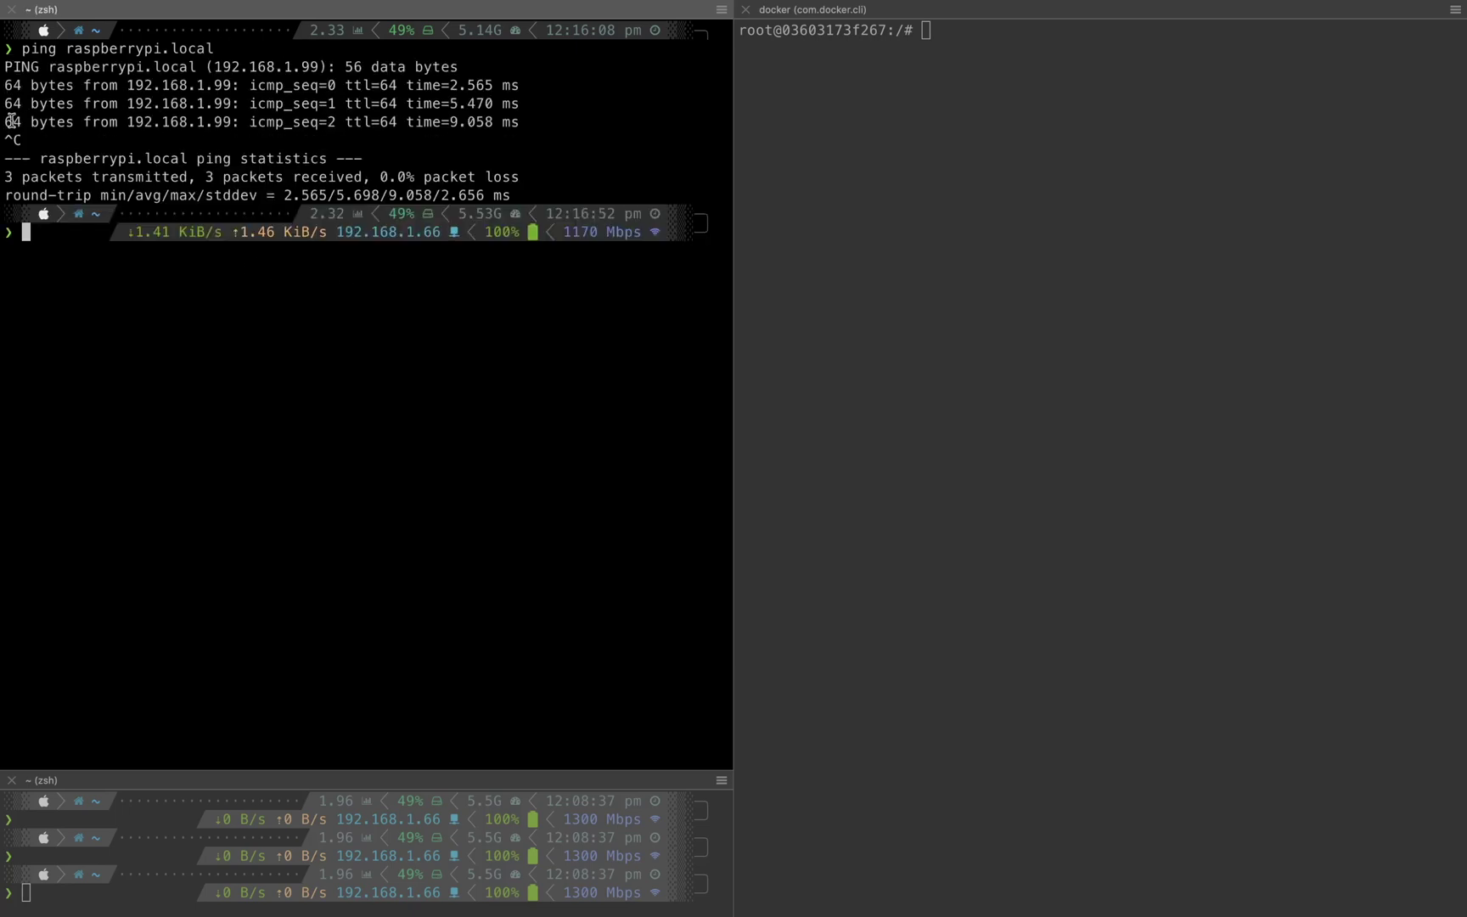
pyautogui.moveTo(7, 122); pyautogui.dragTo(101, 122)
pyautogui.click(102, 122)
pyautogui.write('ssh pi@rasp')
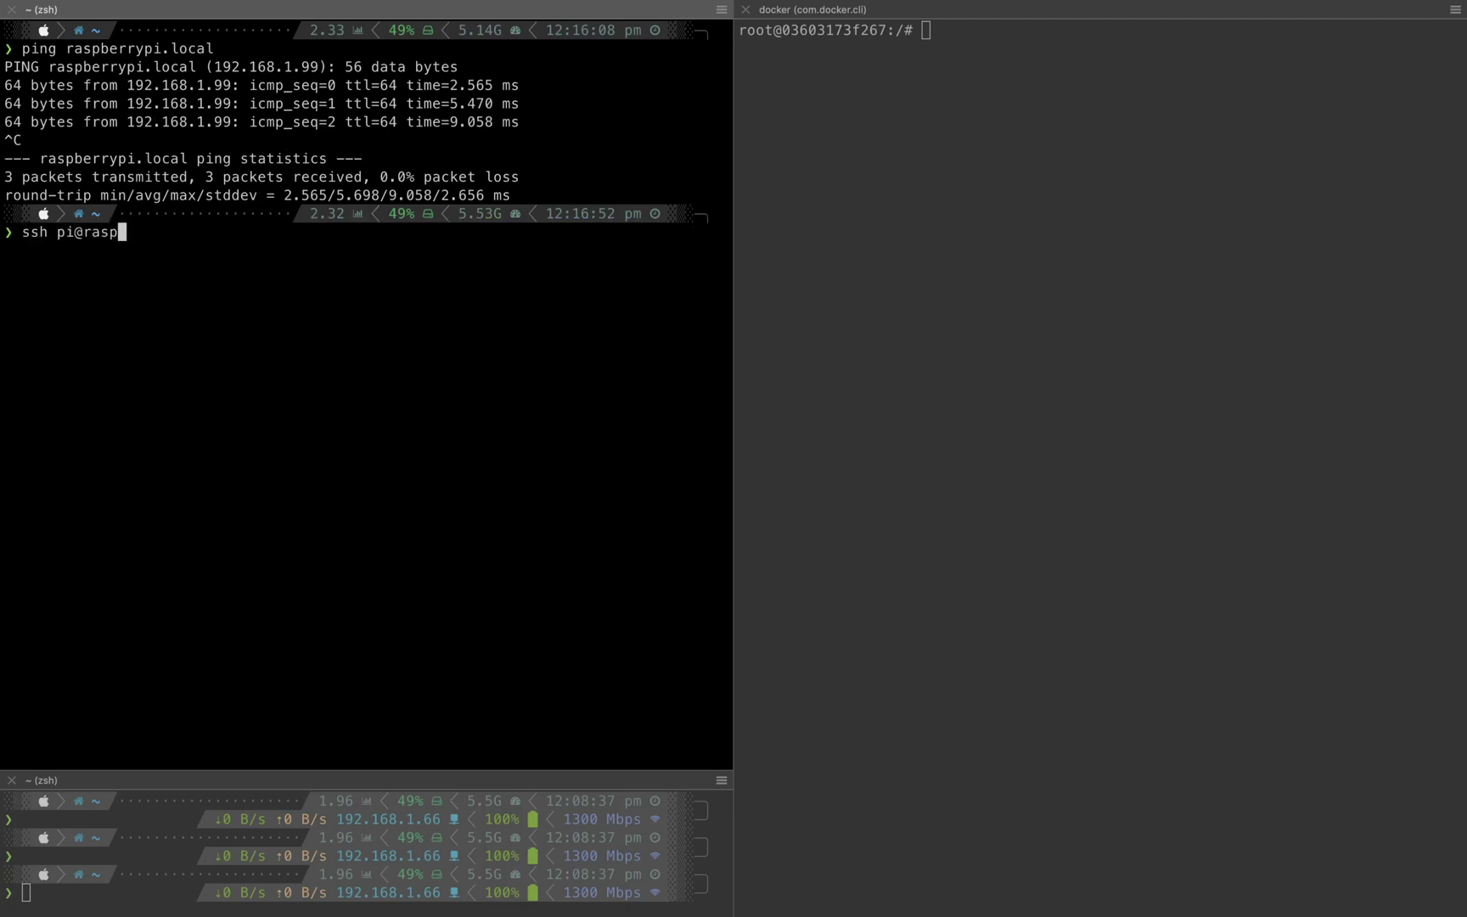
pyautogui.write('berrypi.local')
pyautogui.press('Return')
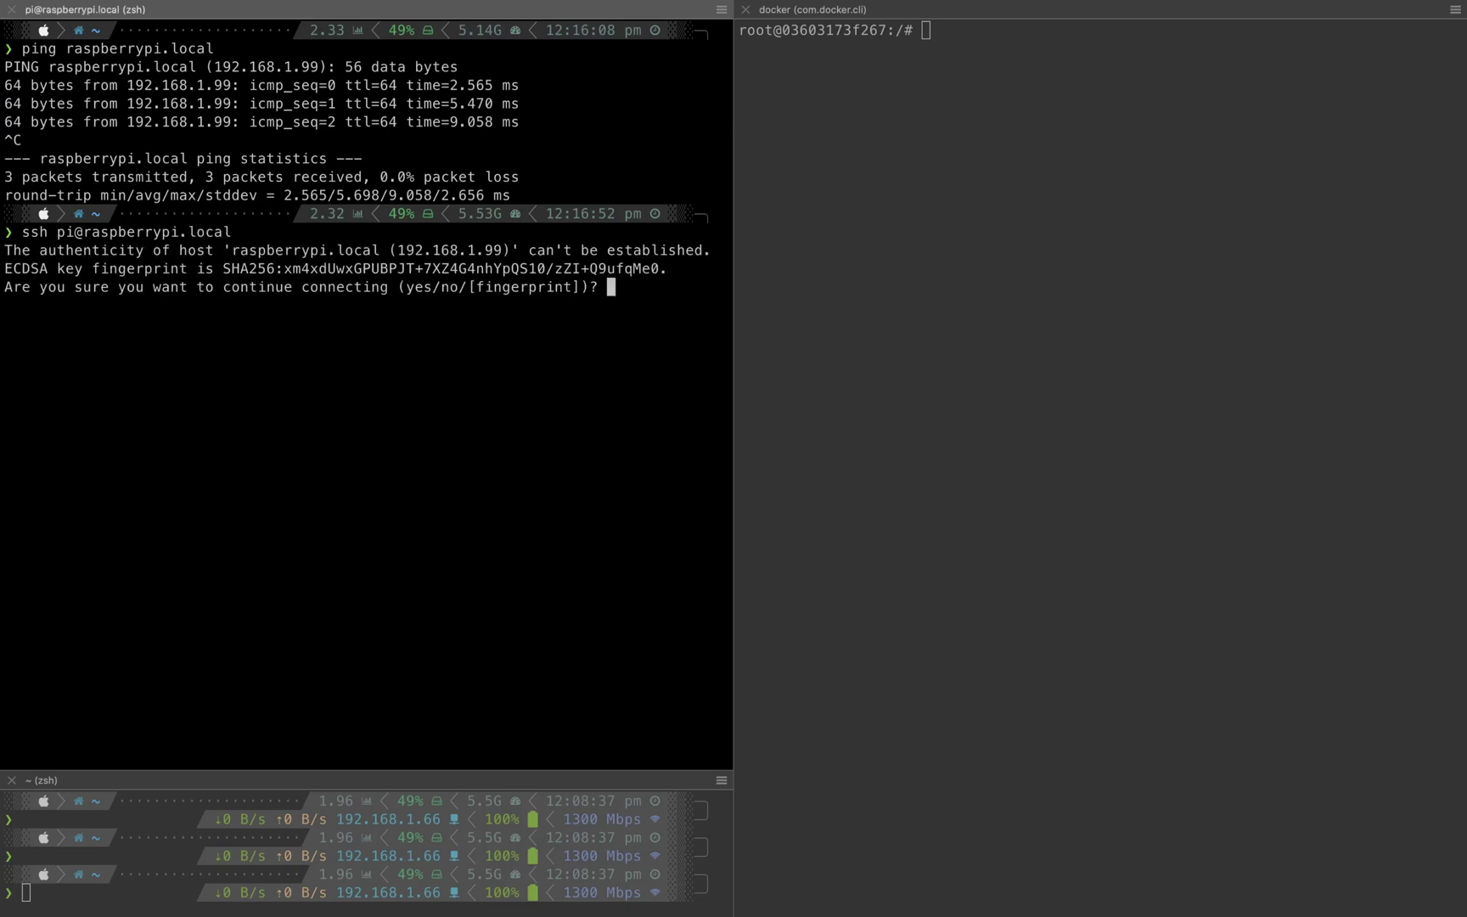
pyautogui.write('yes')
pyautogui.press('Return')
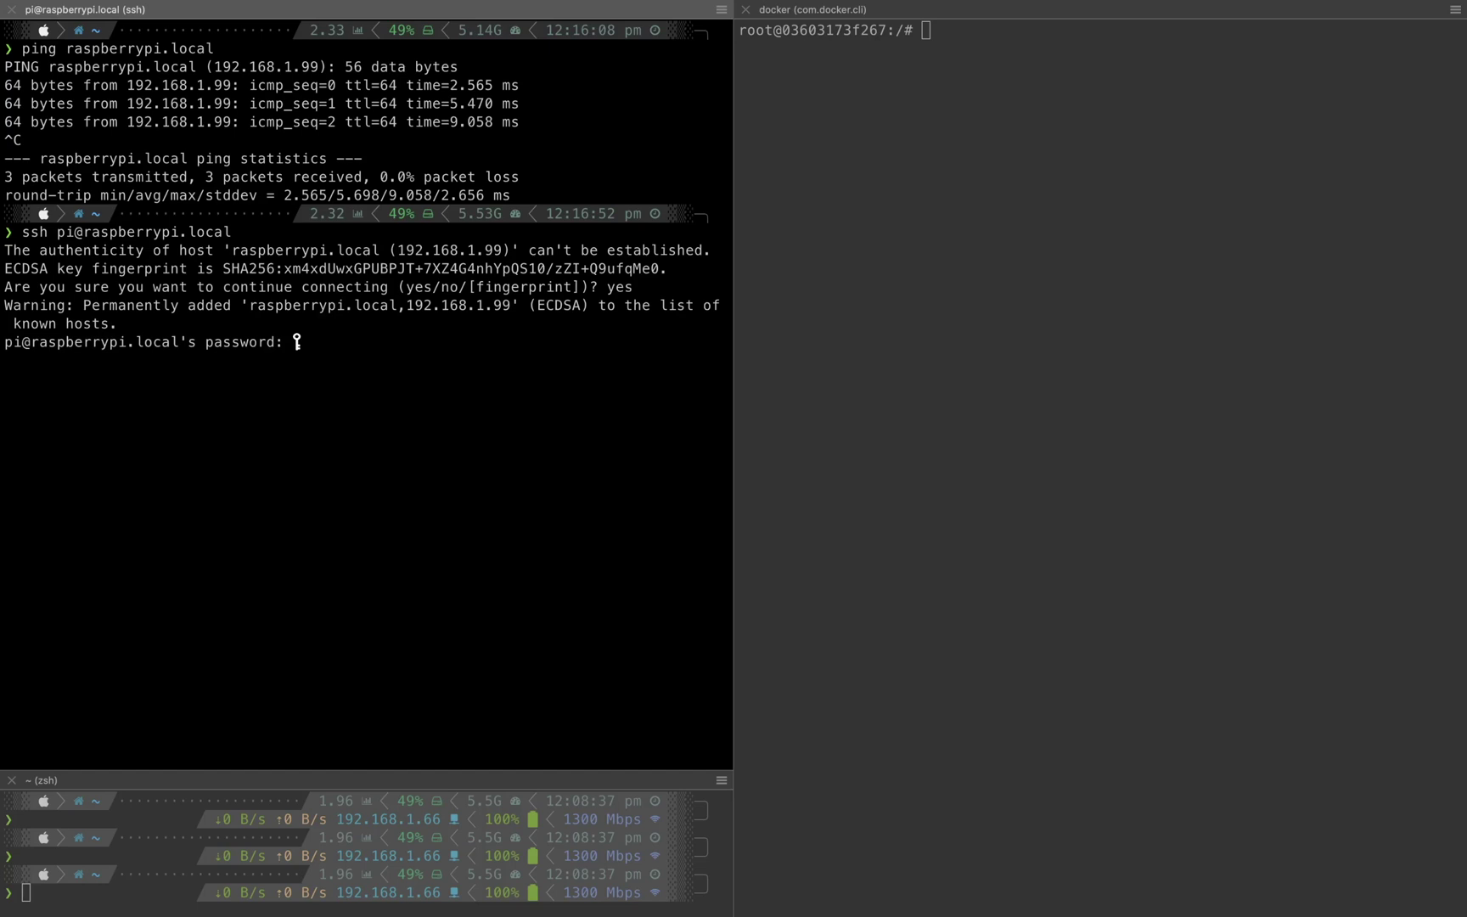
pyautogui.press('Return')
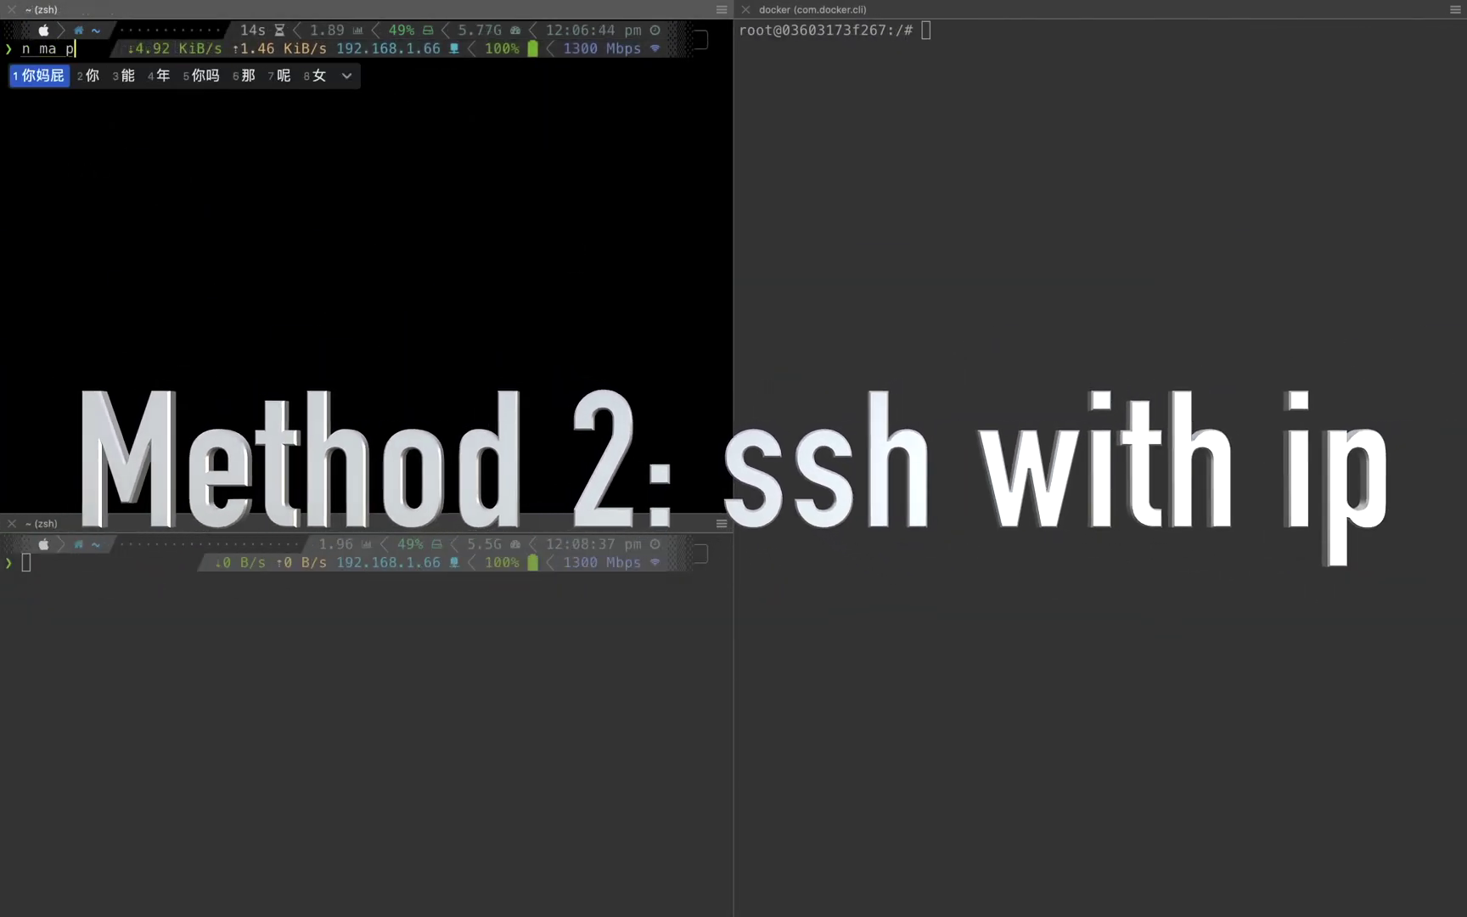
# Scan 192.168.1.0/24 with nmap -sn and locate the Pi at 192.168.1.99 among 13 hosts
pyautogui.write('map ')
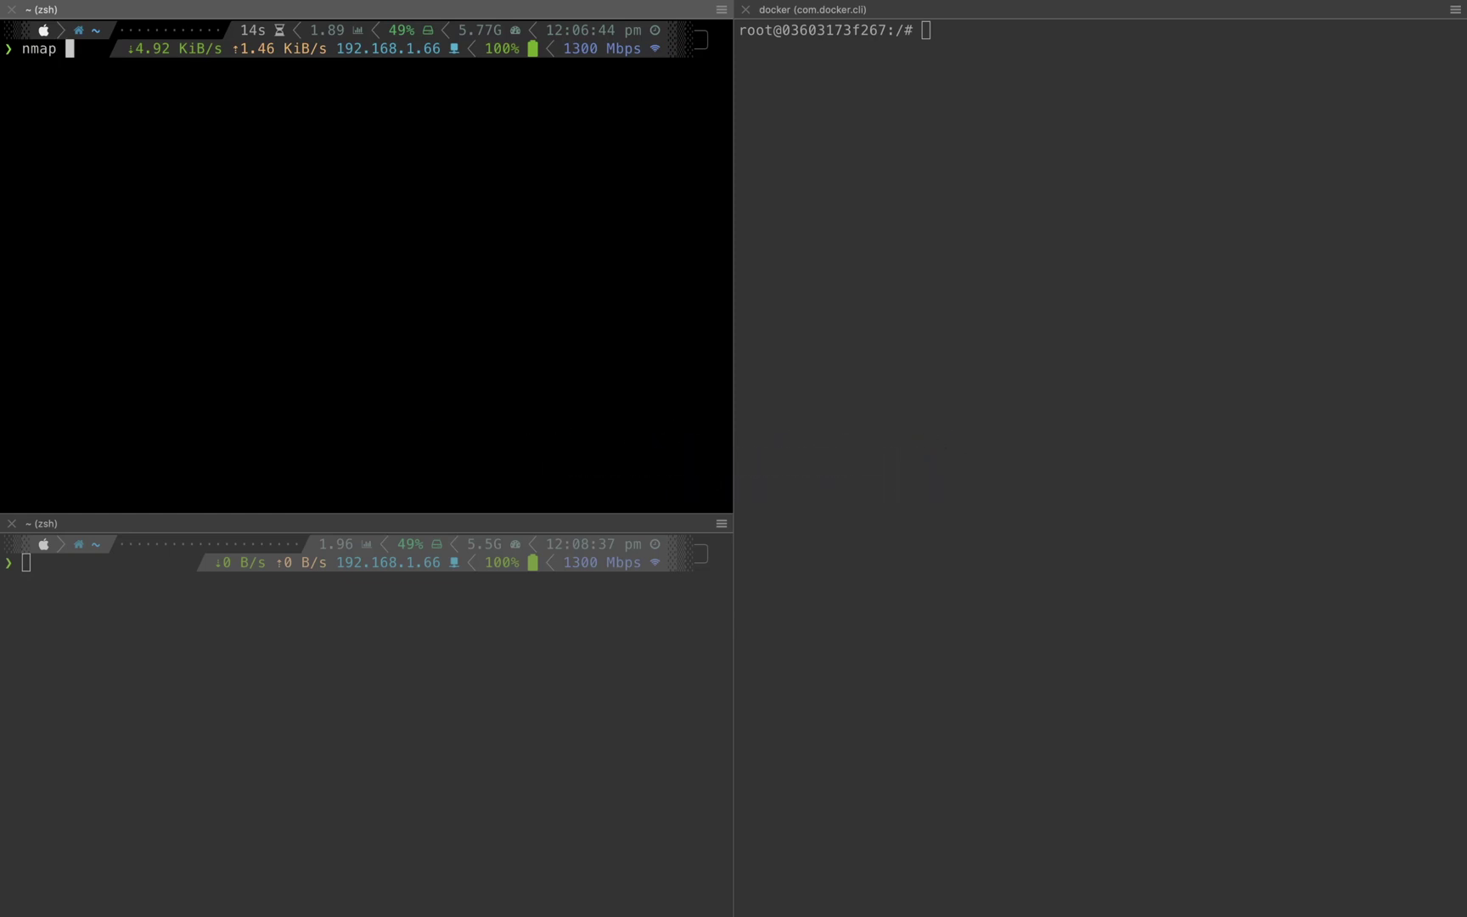
pyautogui.write('-sn 192.1')
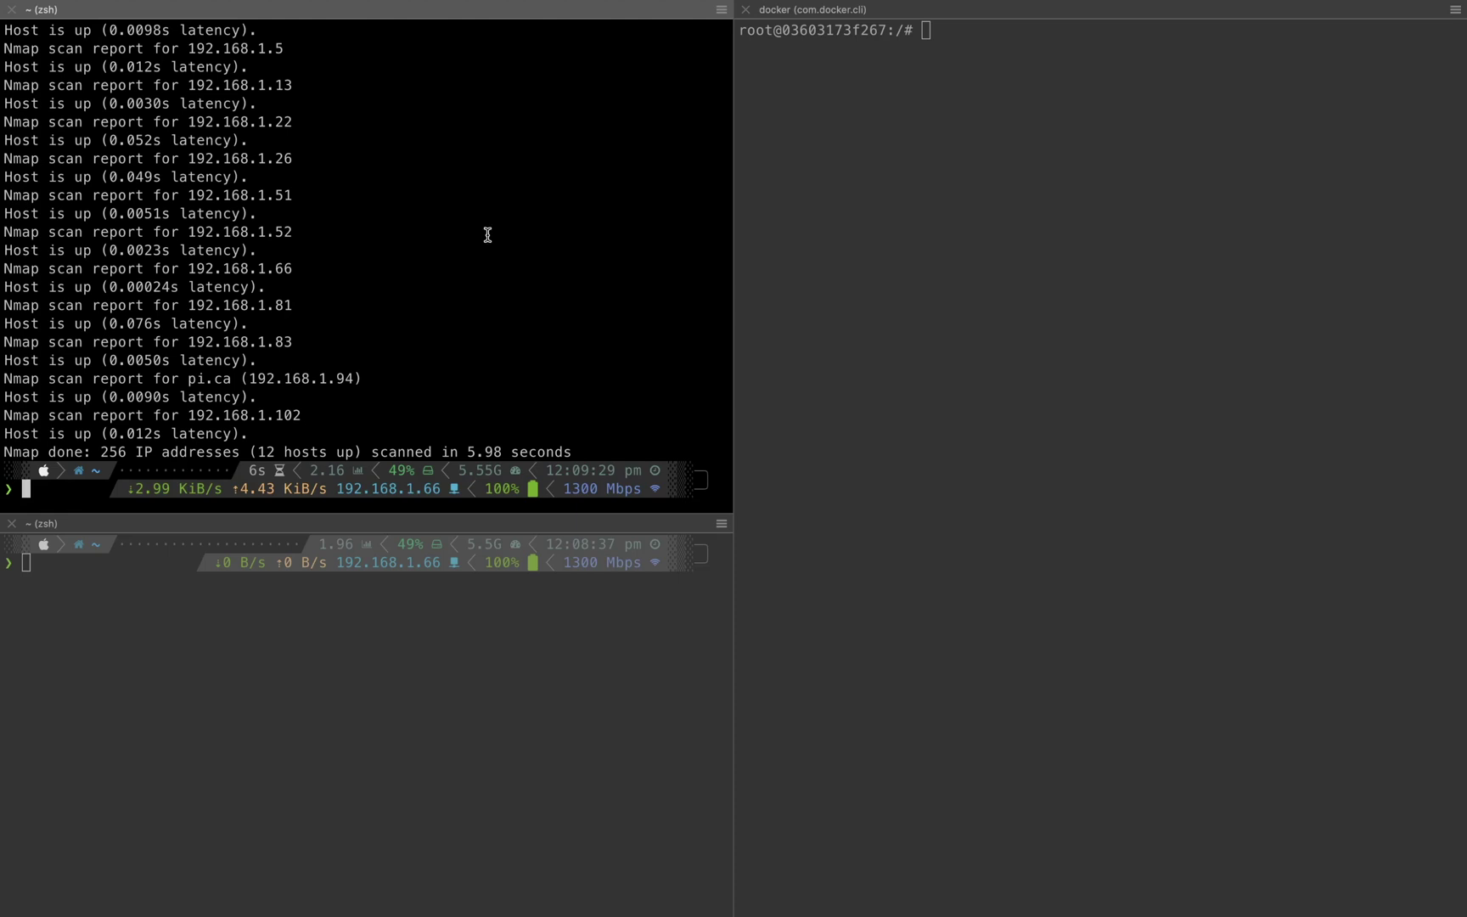
pyautogui.press('Up')
pyautogui.press('Return')
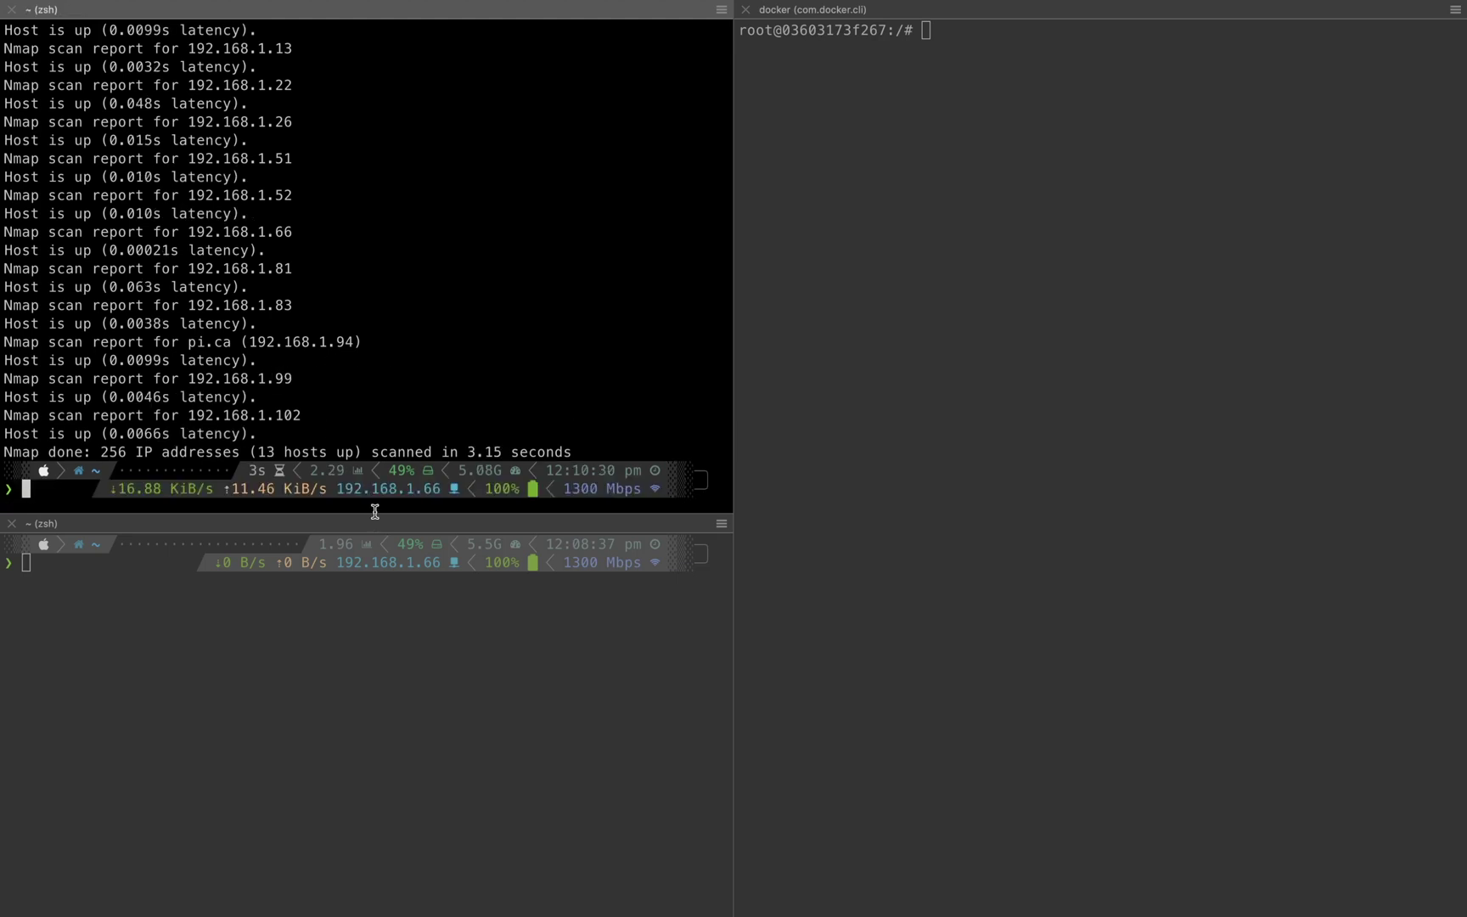
pyautogui.moveTo(371, 520); pyautogui.dragTo(348, 787)
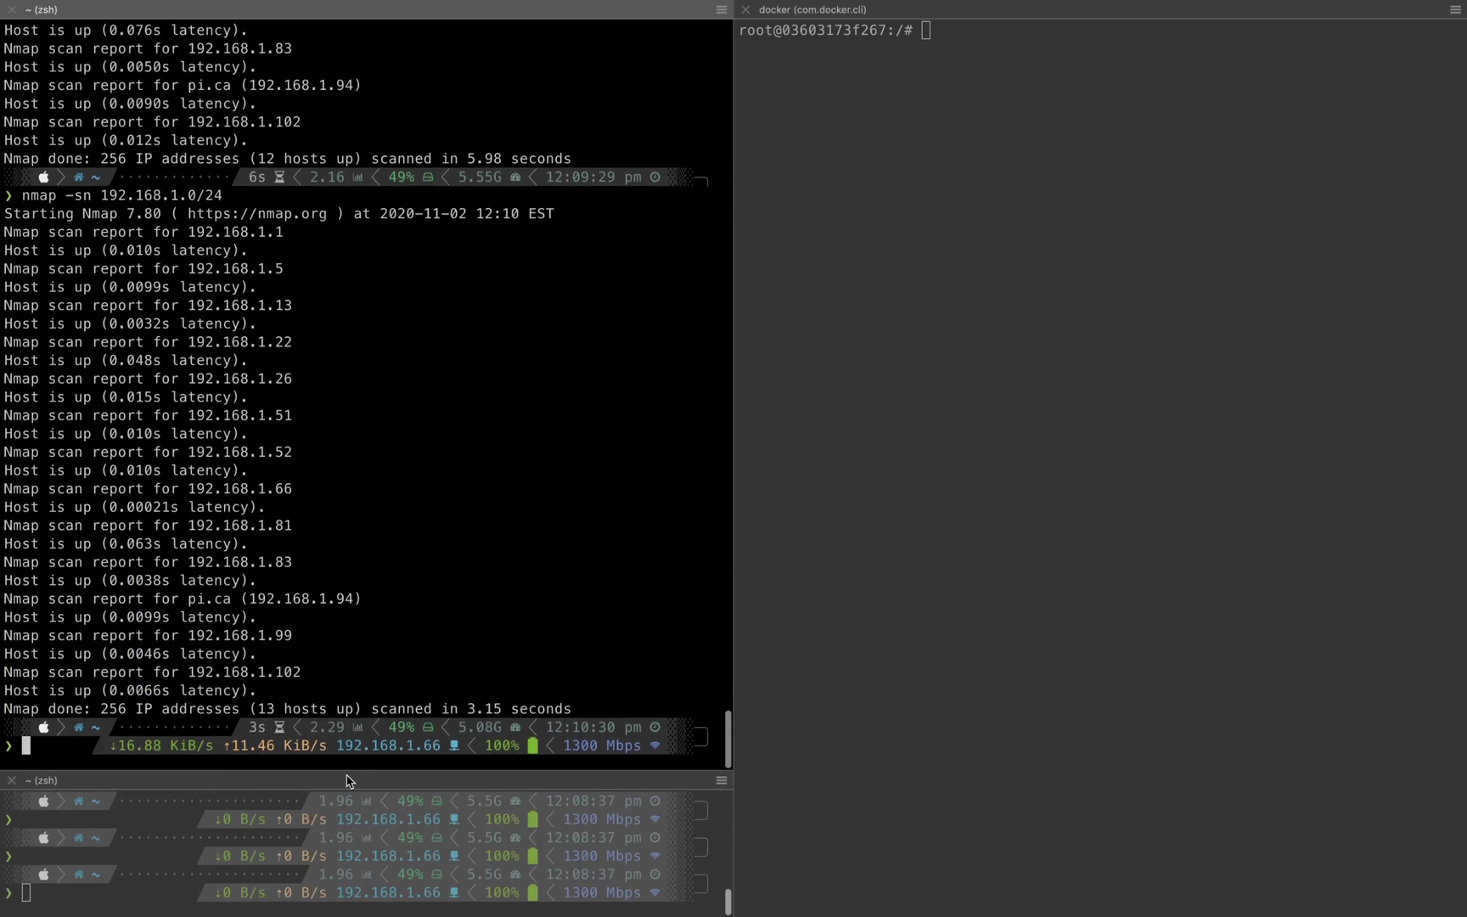
pyautogui.moveTo(195, 637); pyautogui.dragTo(295, 638)
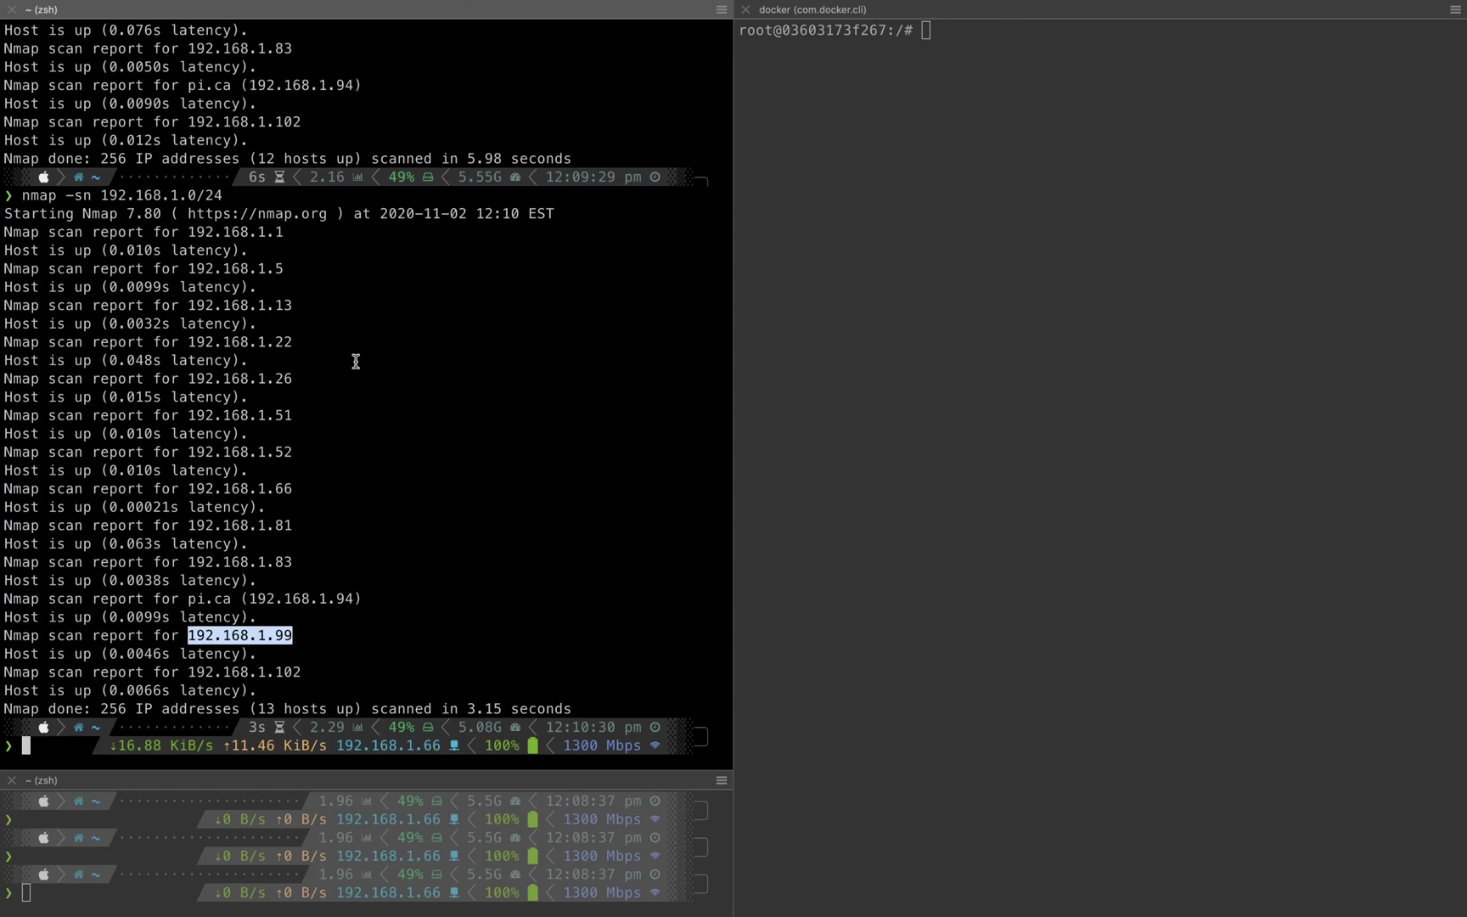
pyautogui.click(378, 389)
pyautogui.write('ssh pi@')
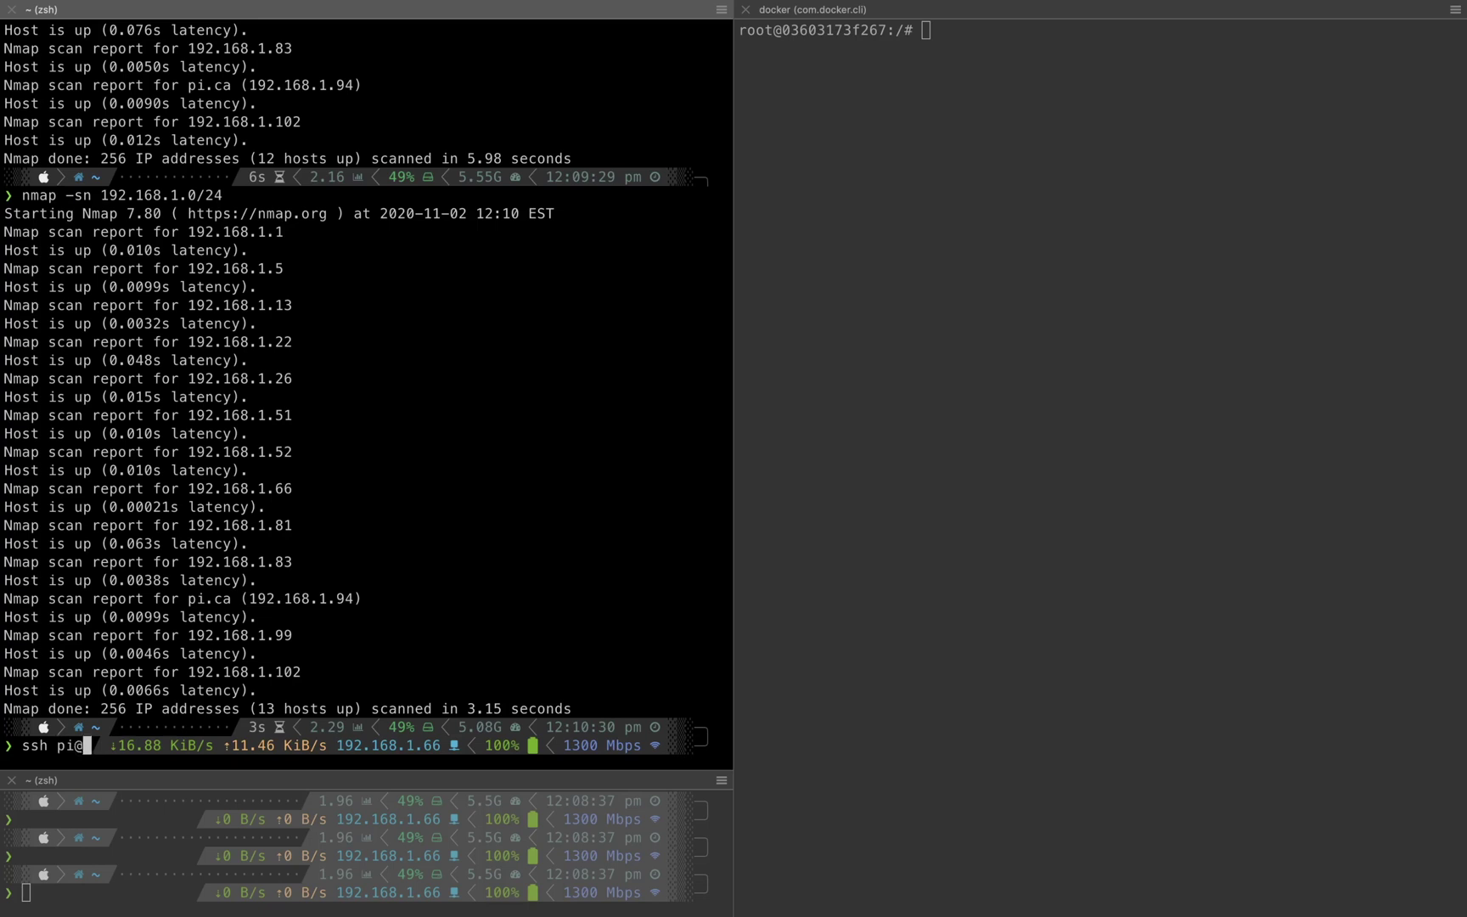
pyautogui.write('192.168')
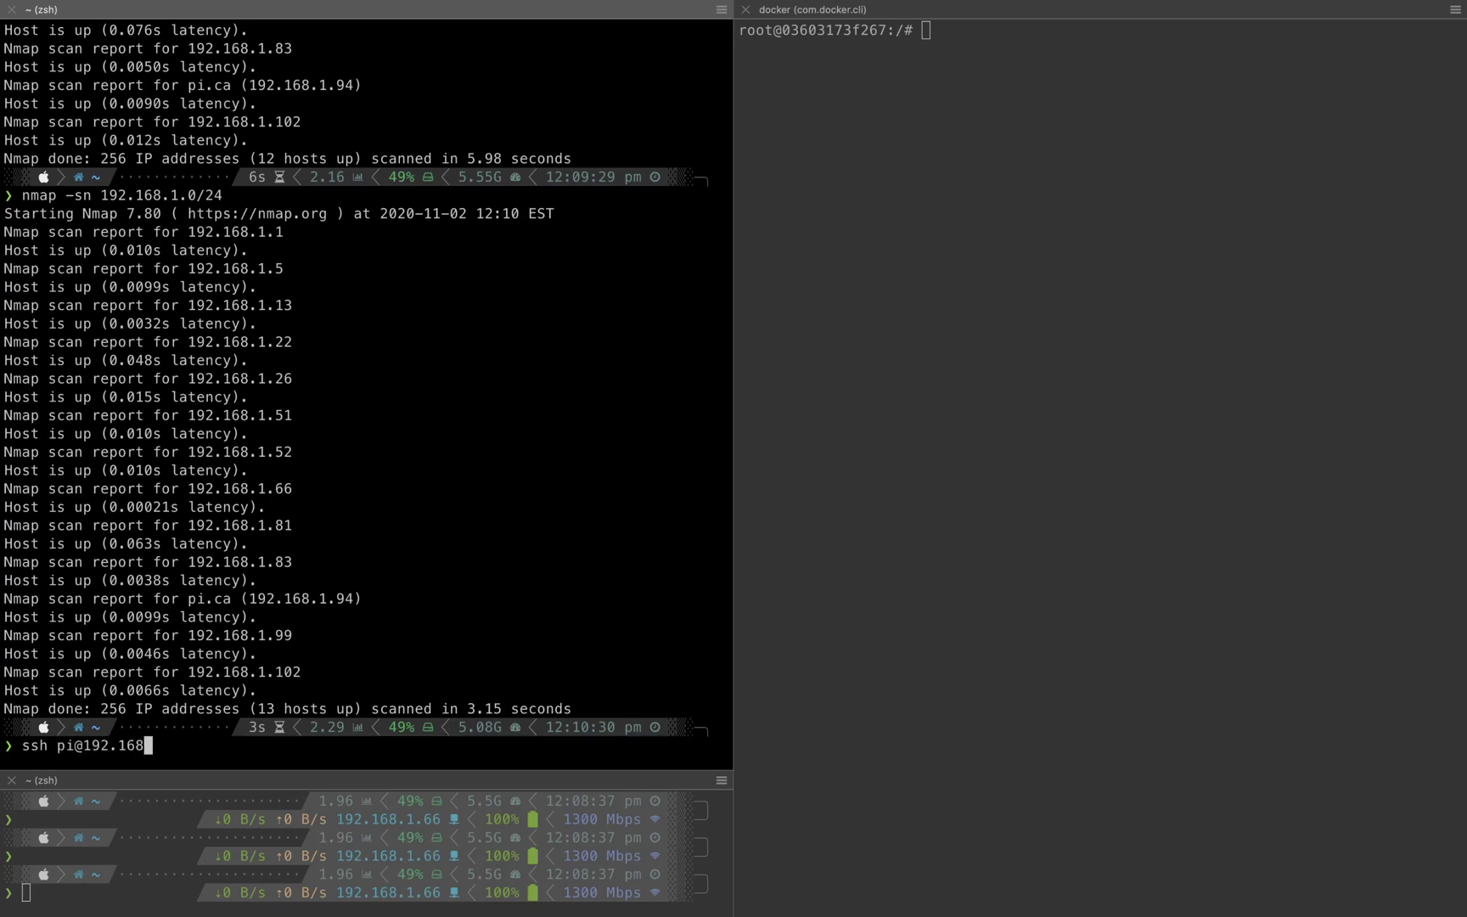
pyautogui.write('.1.99')
pyautogui.press('Return')
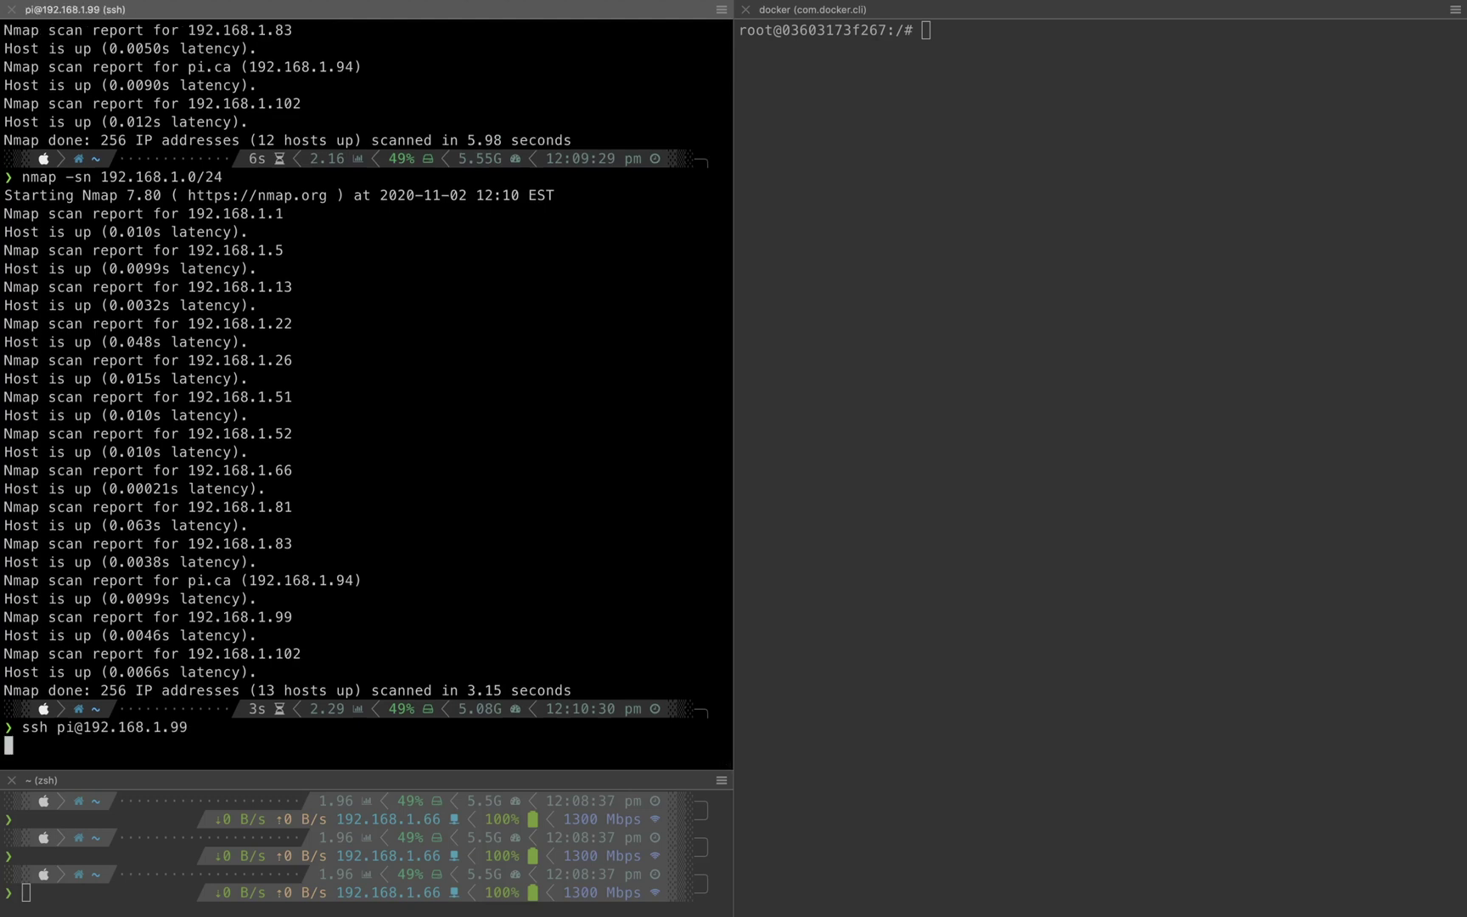
pyautogui.write('yes')
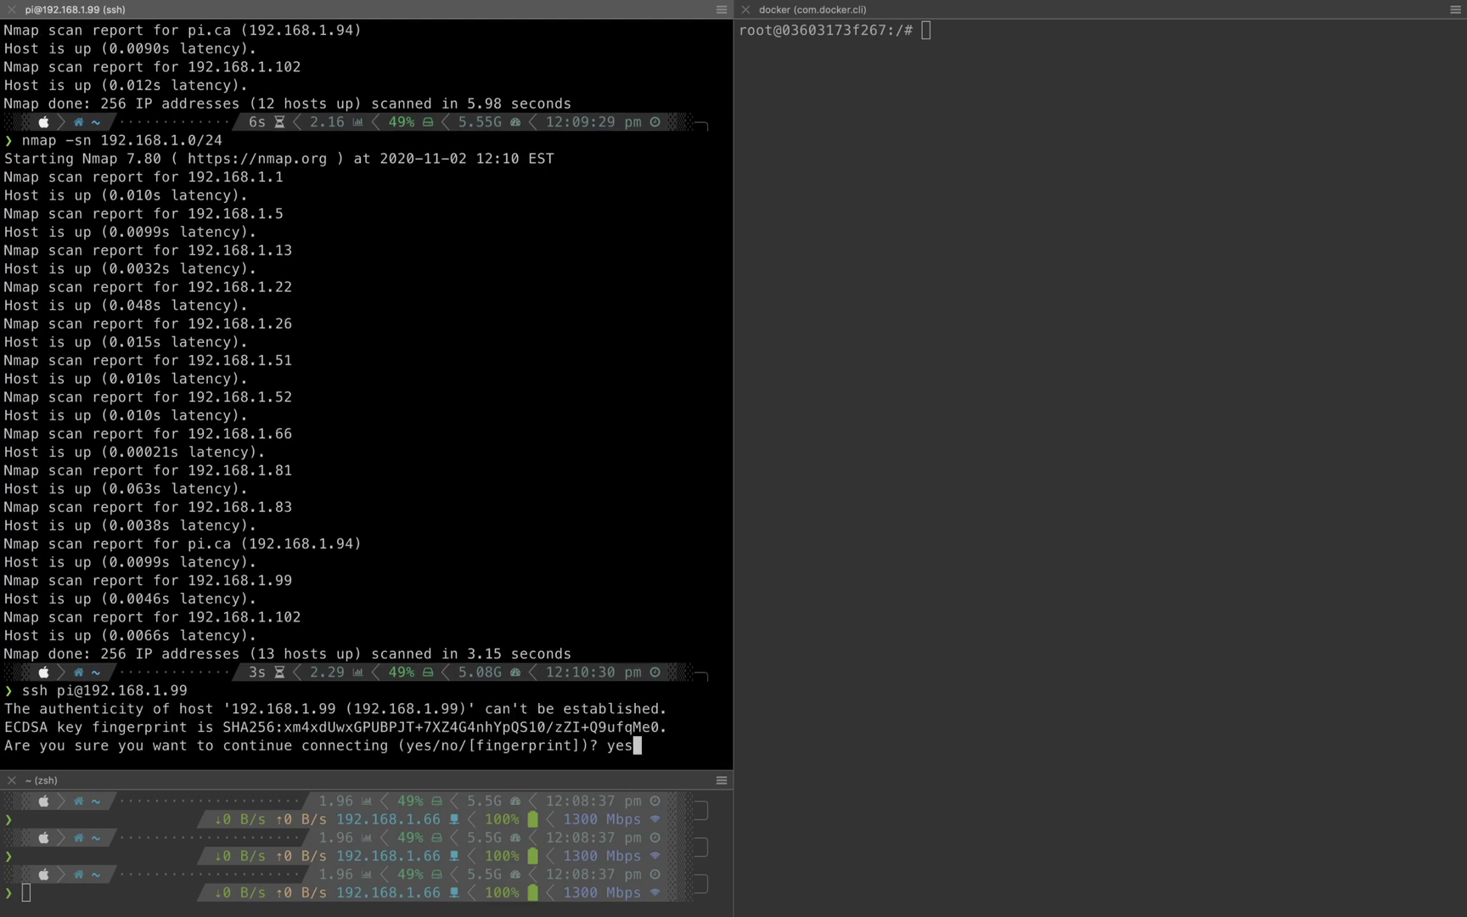
pyautogui.press('Return')
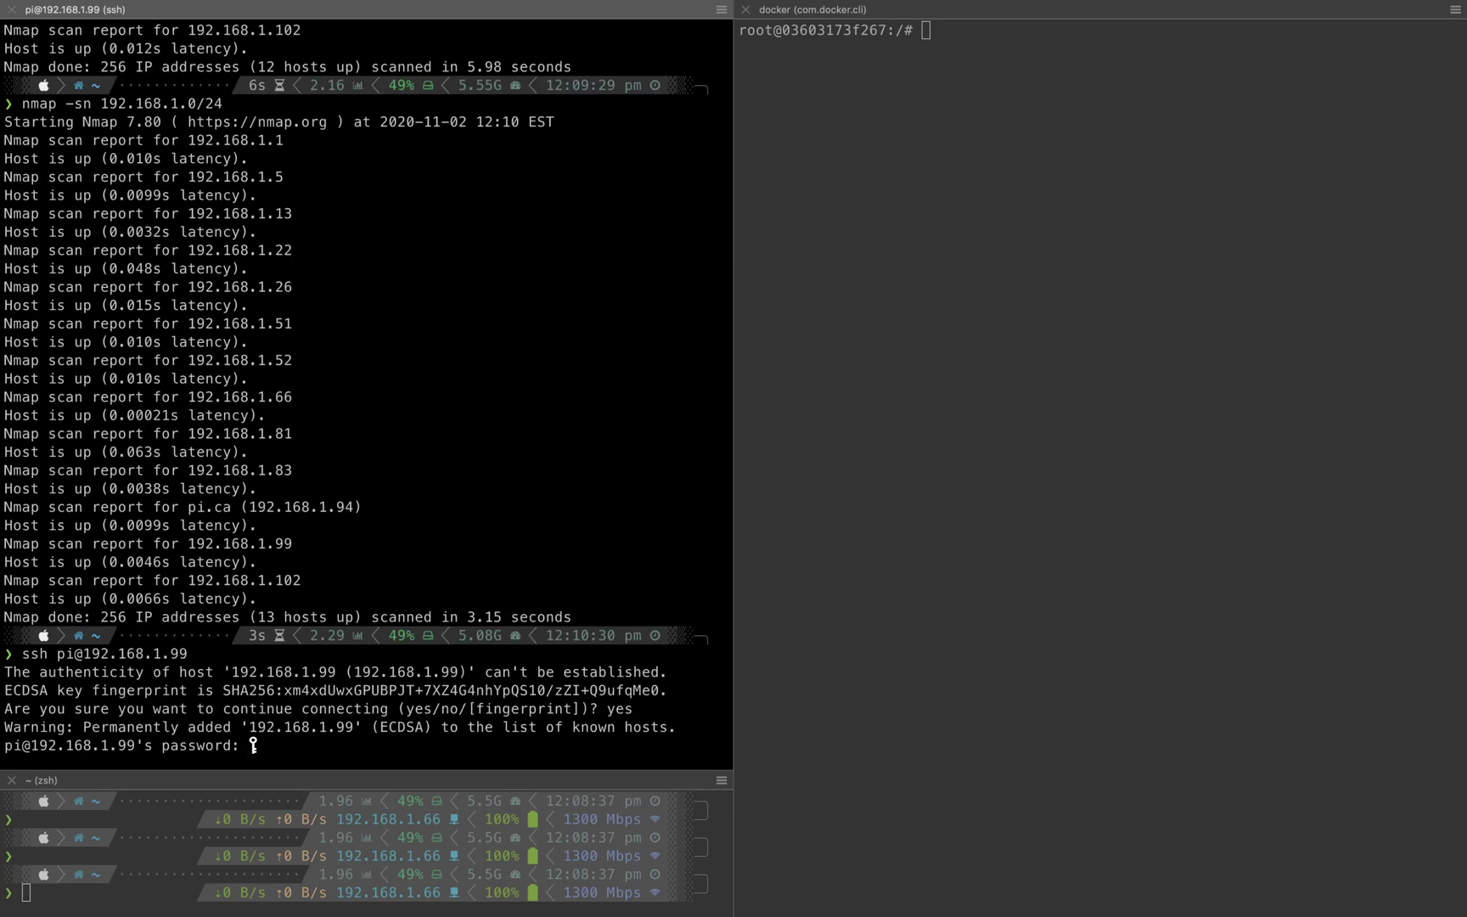
pyautogui.press('Return')
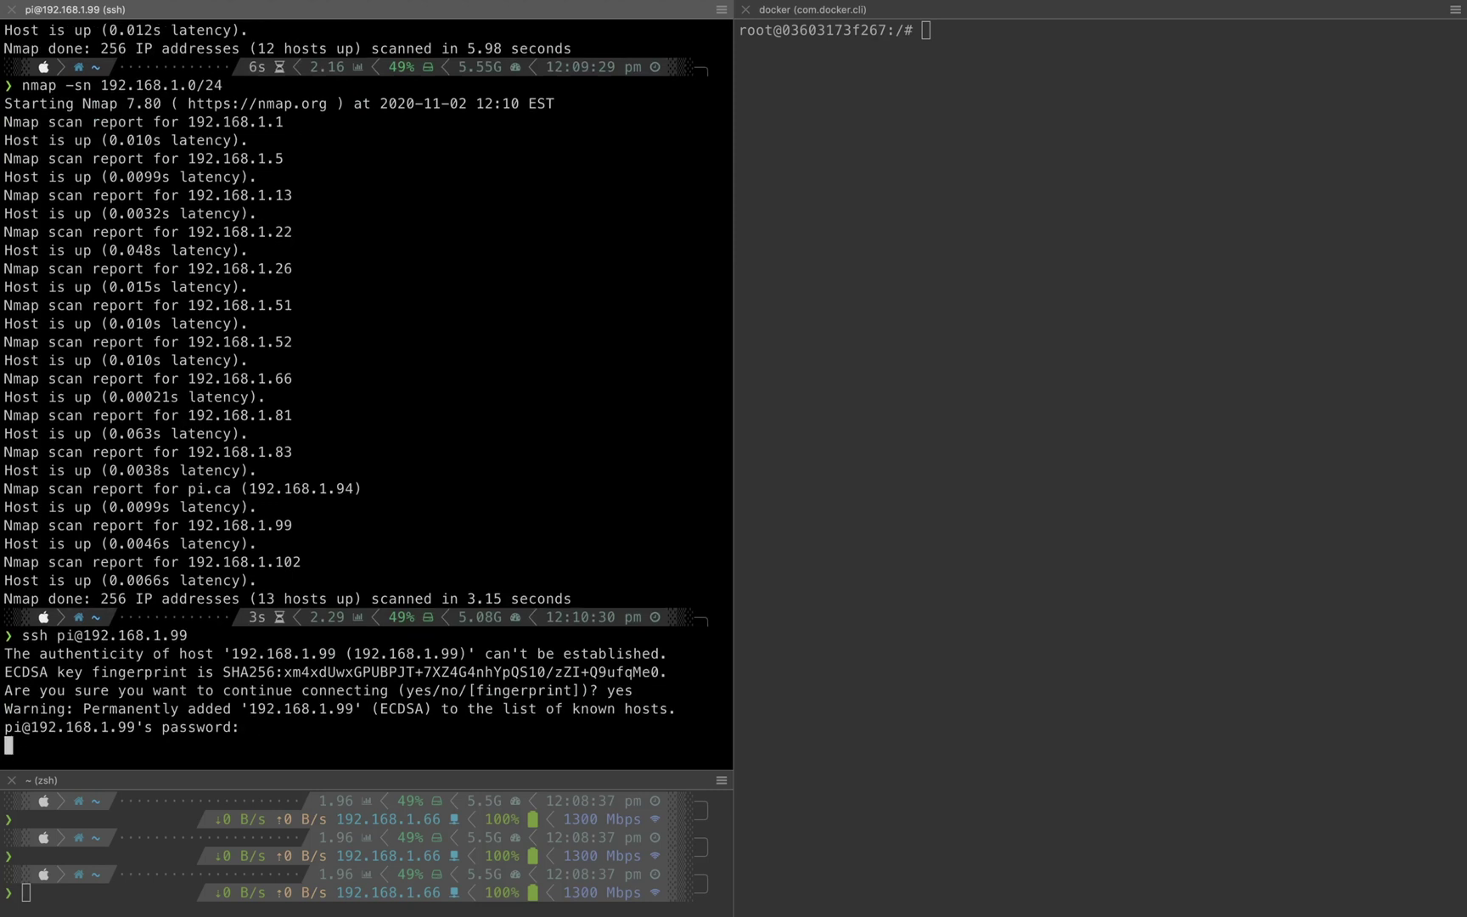
pyautogui.press('Return')
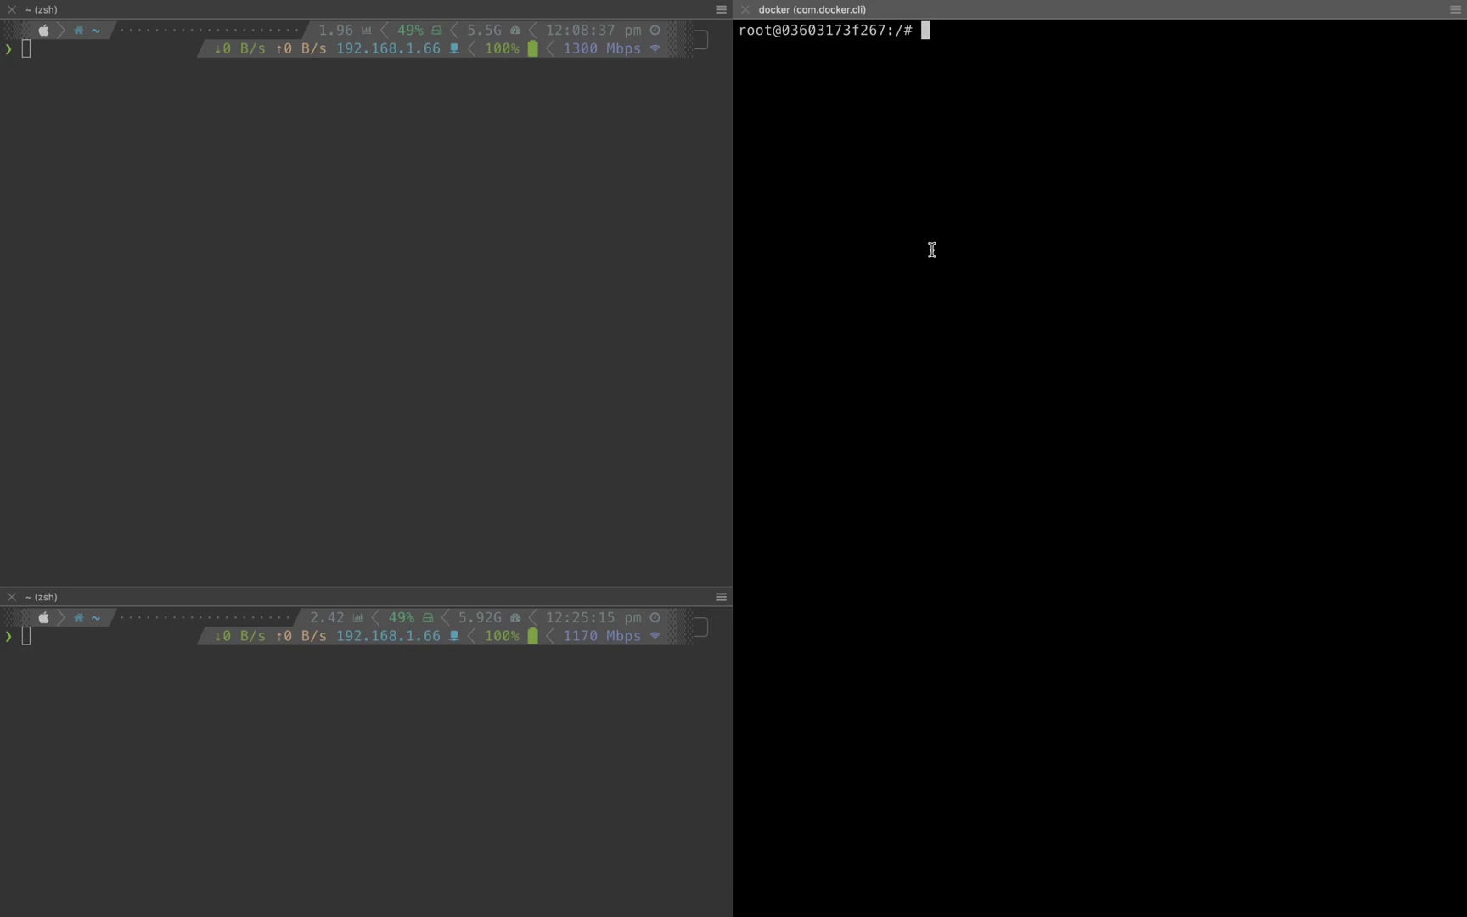
# Run ifconfig in the docker container and pick out inet 172.17.0.3 and 127.0.0.1
pyautogui.write('ifconfig')
pyautogui.press('Return')
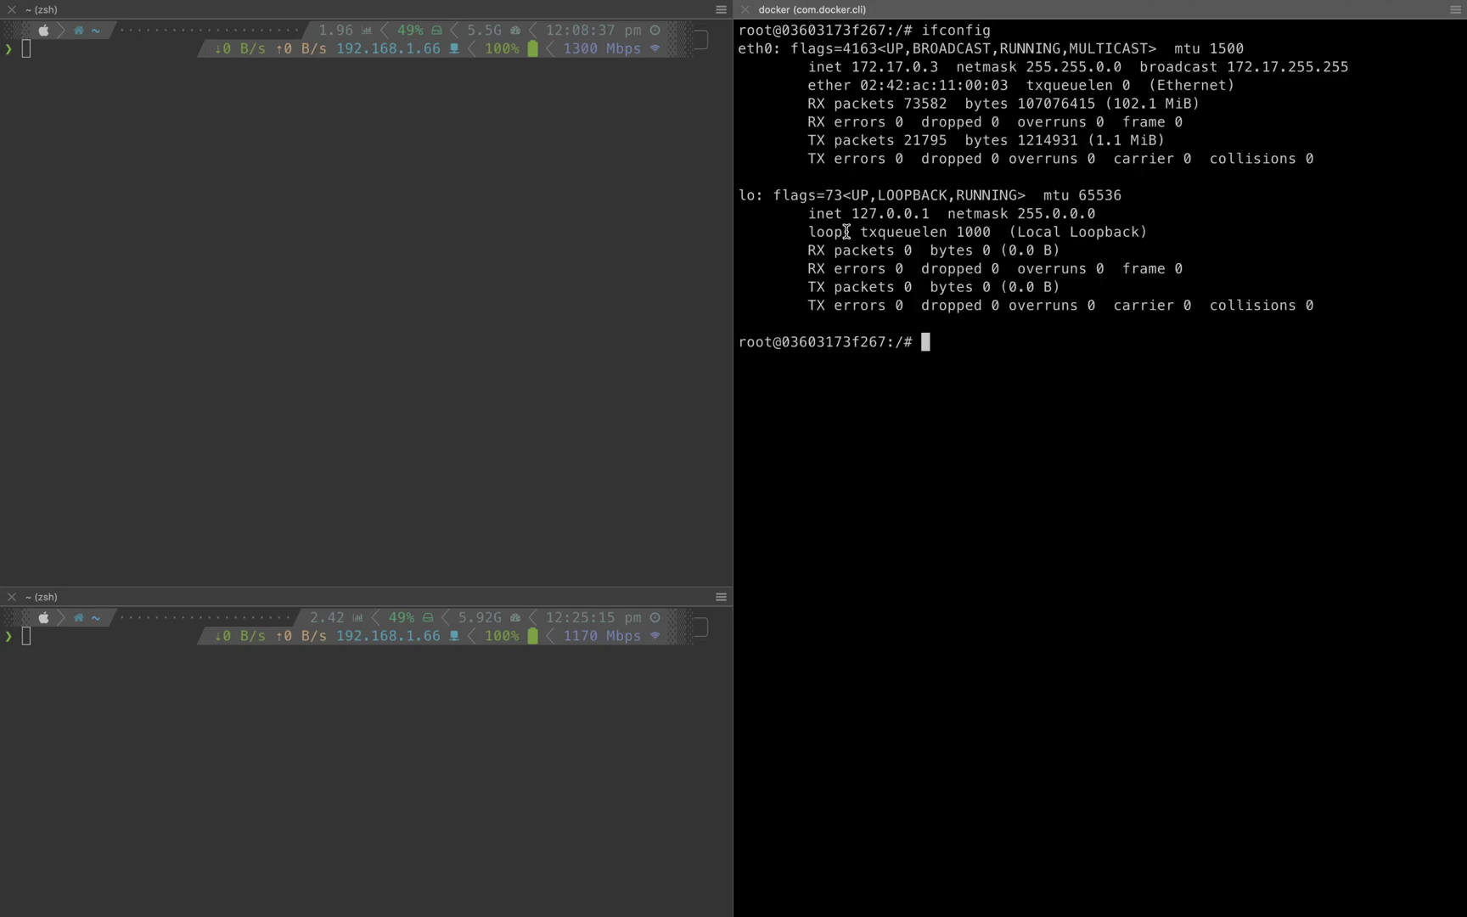
pyautogui.moveTo(808, 71); pyautogui.dragTo(937, 67)
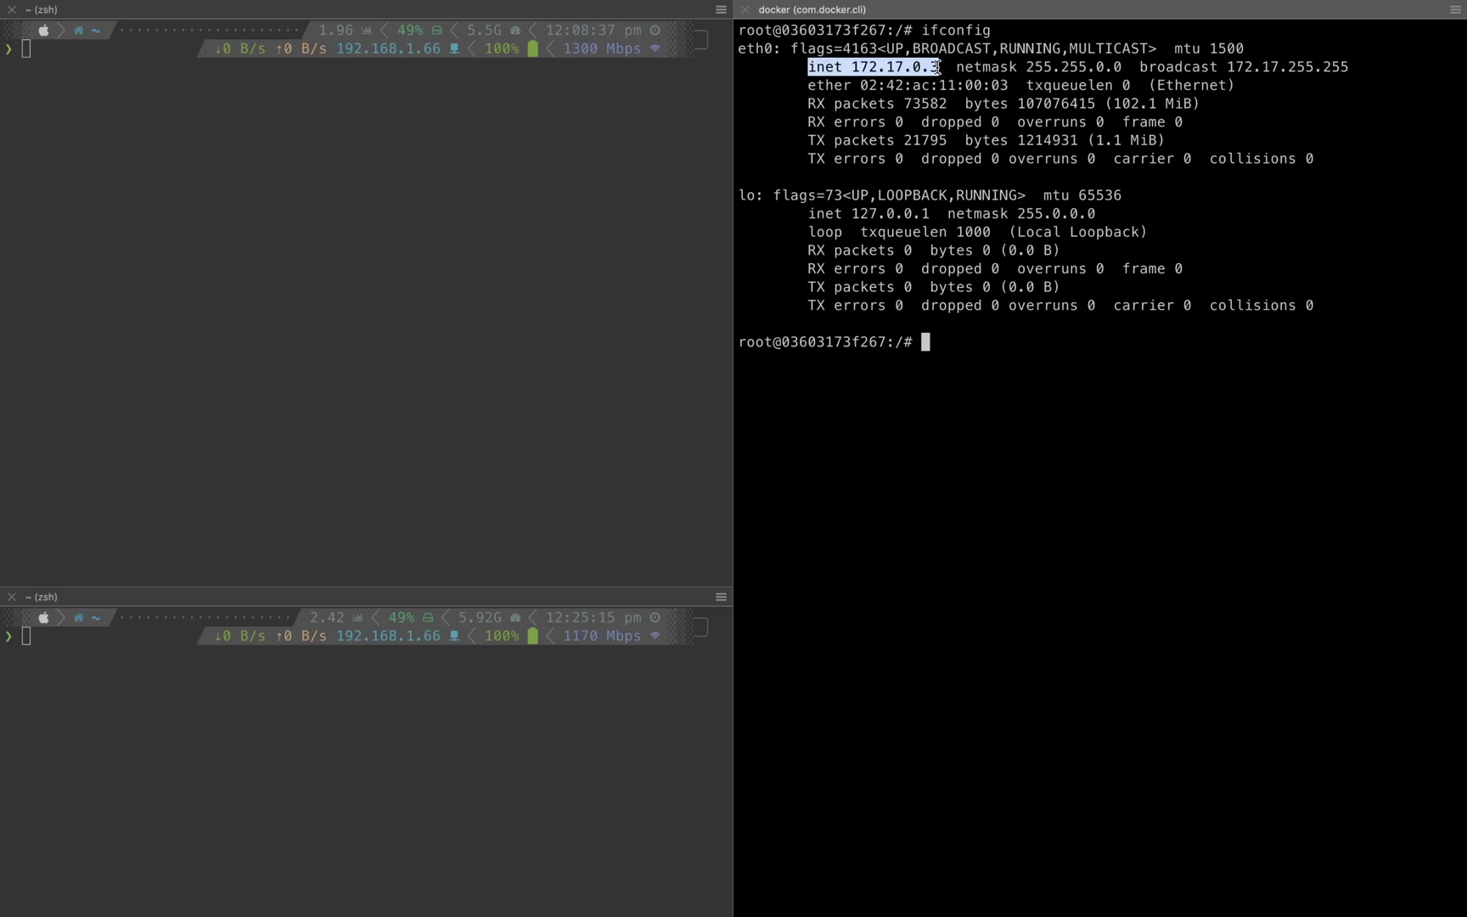
pyautogui.moveTo(810, 213); pyautogui.dragTo(934, 213)
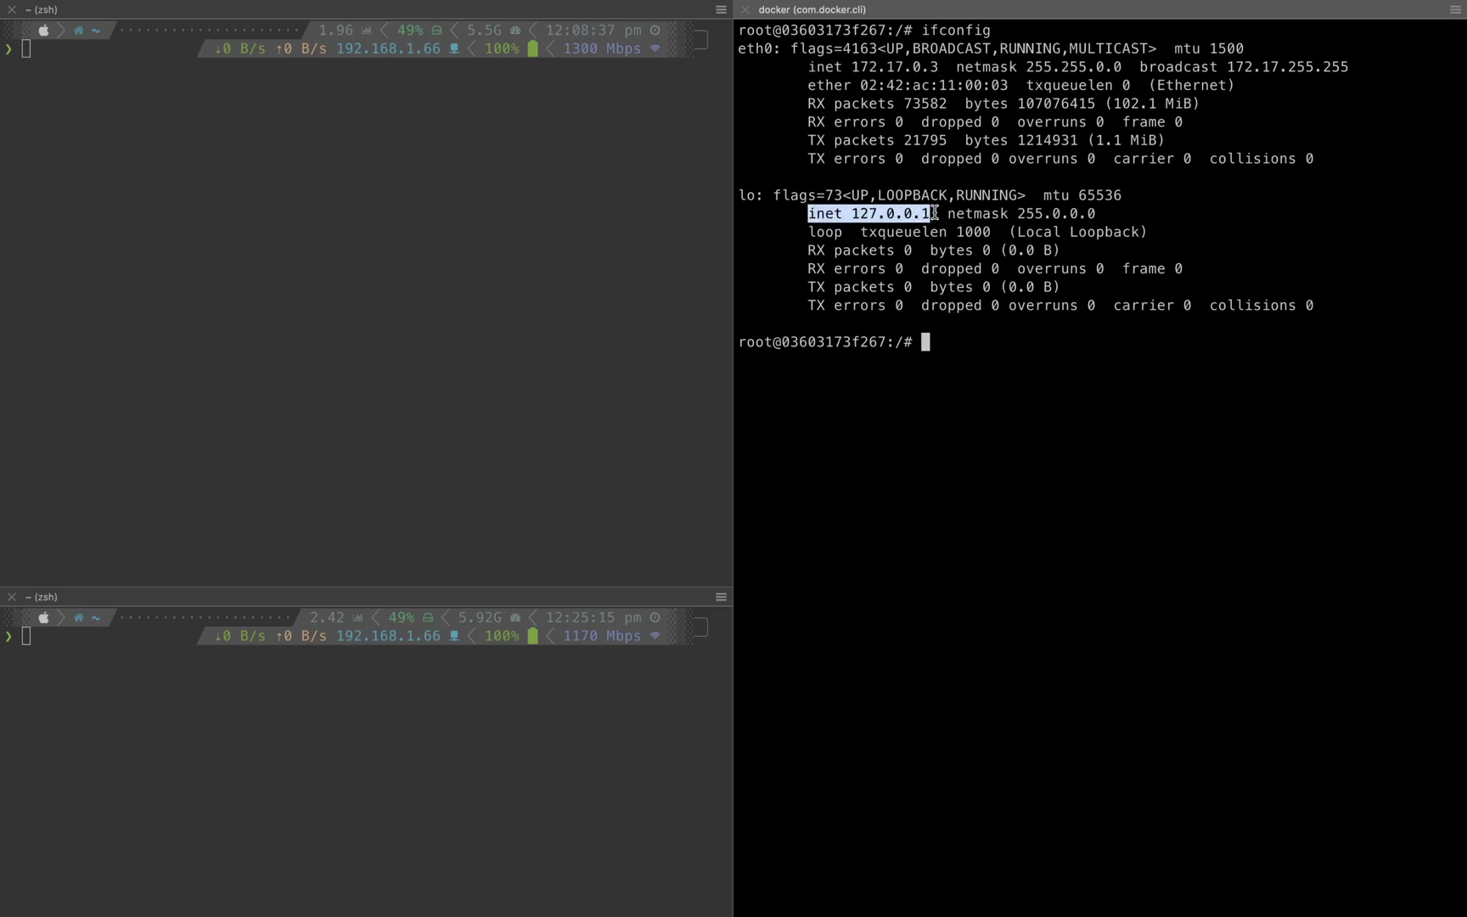
pyautogui.click(923, 188)
# Filter the container's interfaces to inet lines with ifconfig | grep inet
pyautogui.write('if')
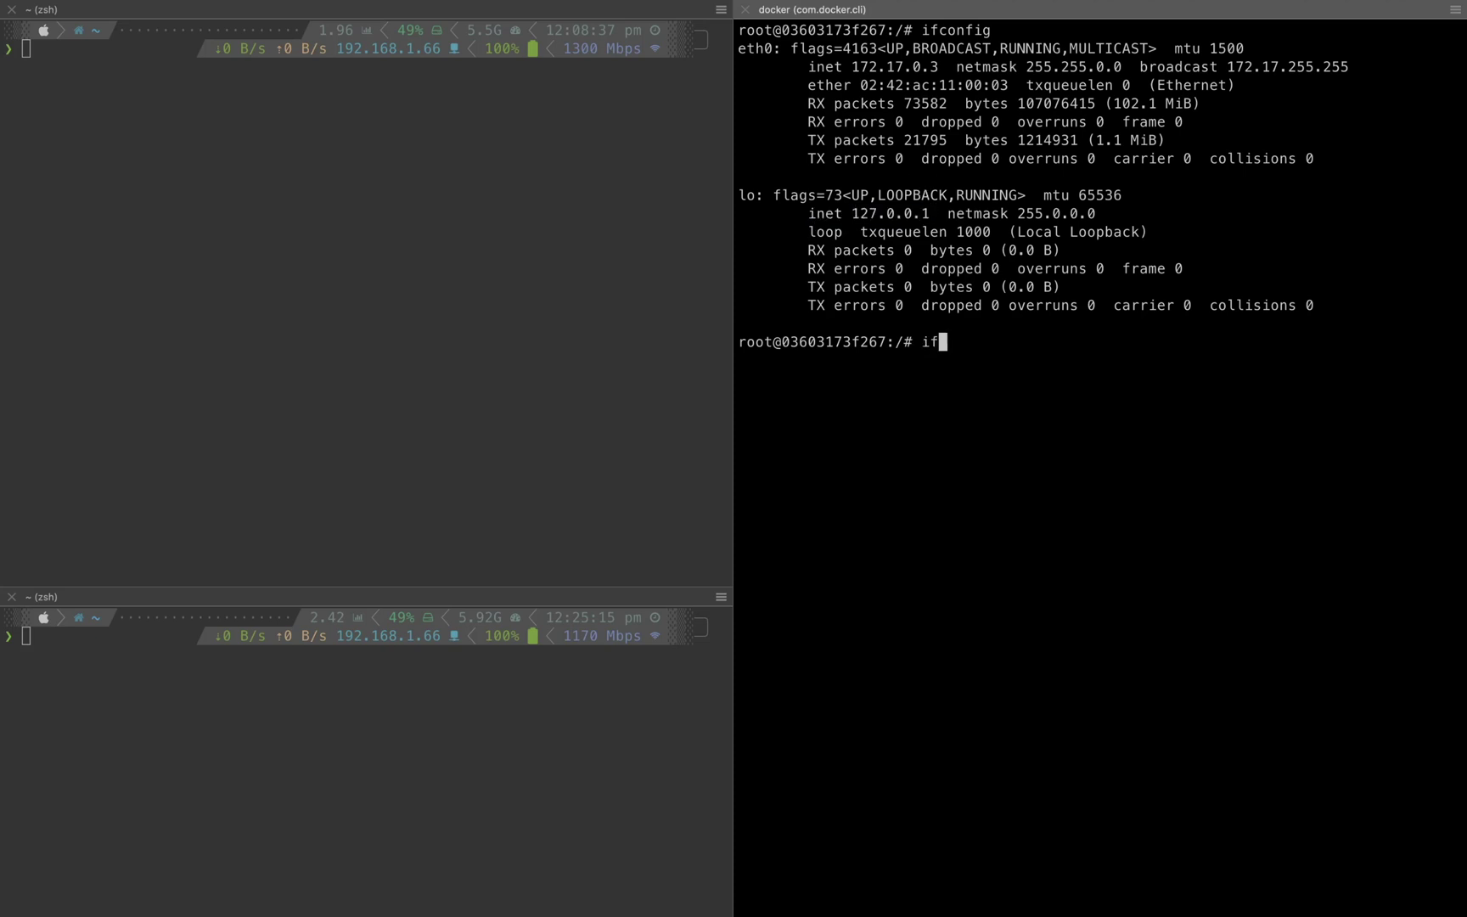
pyautogui.write('config | grep in')
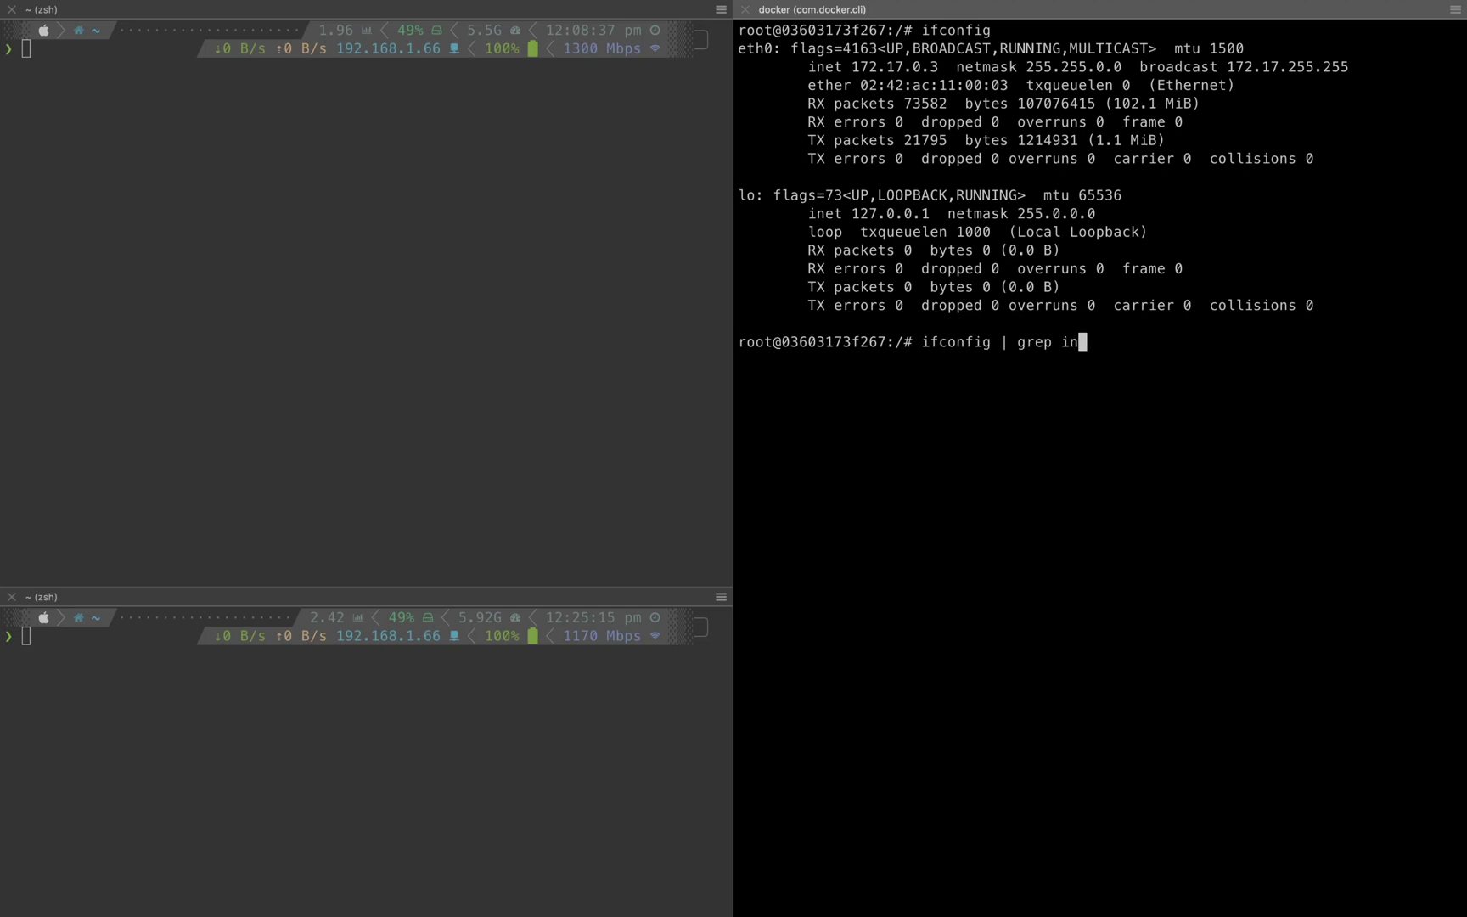
pyautogui.write('et')
pyautogui.moveTo(801, 213); pyautogui.dragTo(845, 213)
pyautogui.press('Return')
pyautogui.click(580, 291)
pyautogui.write('ifcon')
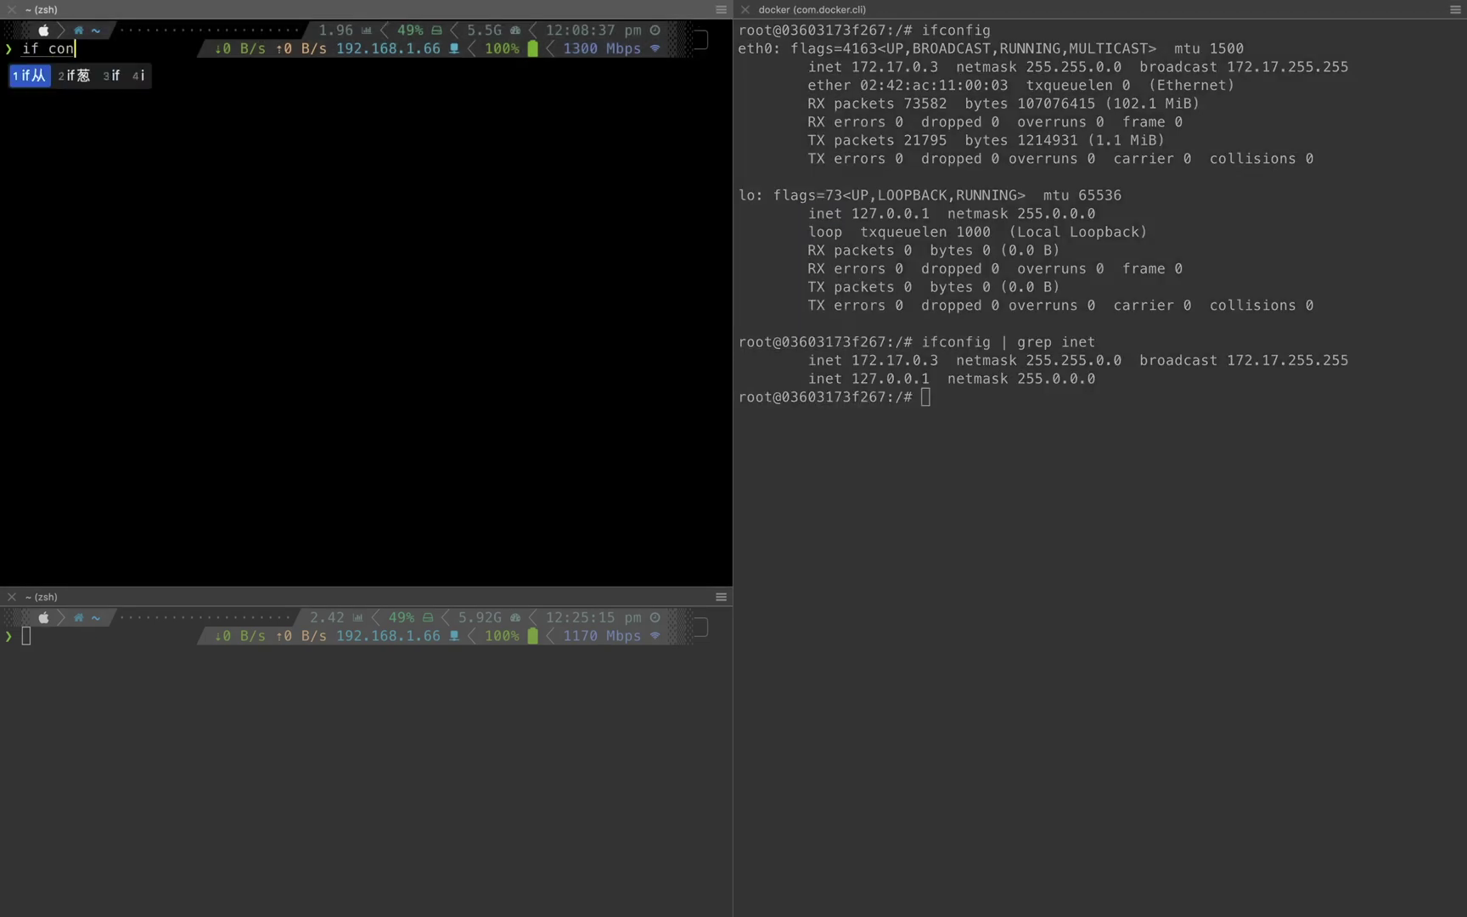
pyautogui.write('fig')
# Run ifconfig | grep inet on the Mac and highlight its address 192.168.1.66
pyautogui.press('shift')
pyautogui.write('| ')
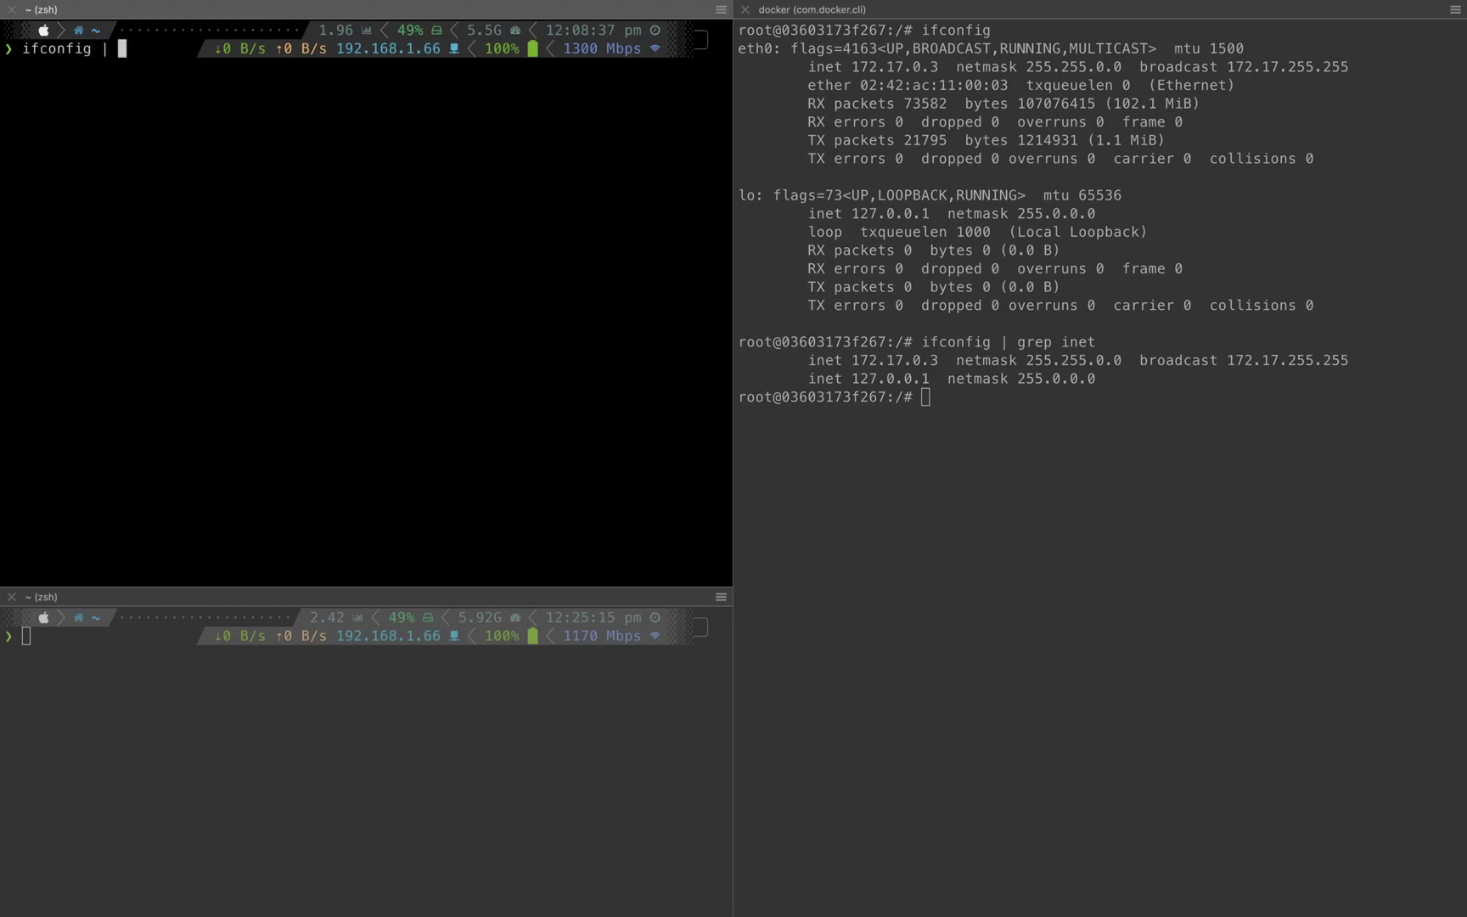
pyautogui.write('grep inet')
pyautogui.press('Return')
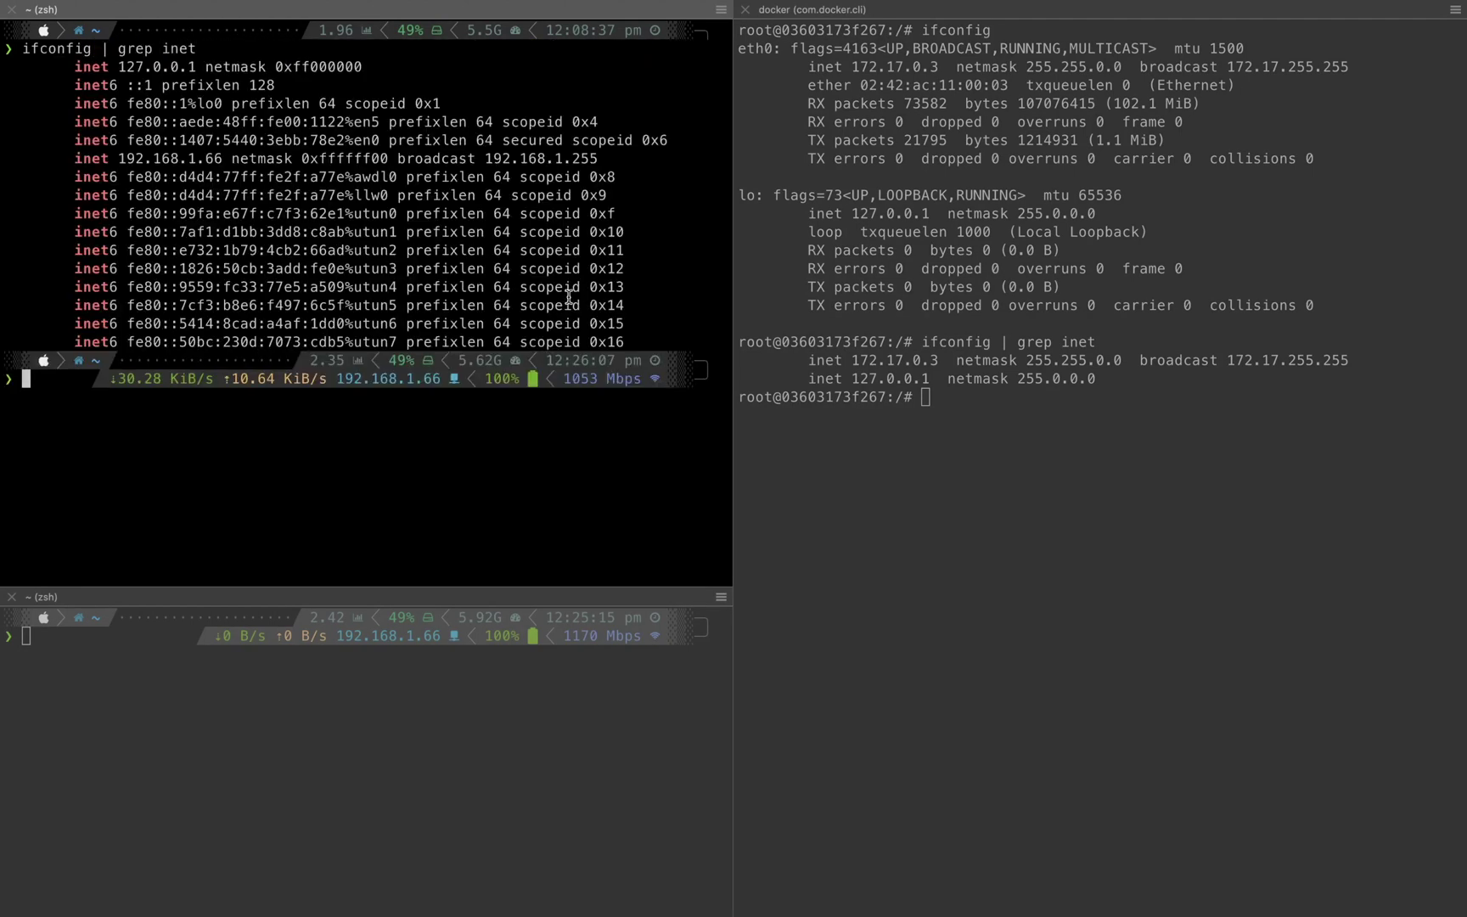
pyautogui.moveTo(74, 66); pyautogui.dragTo(197, 67)
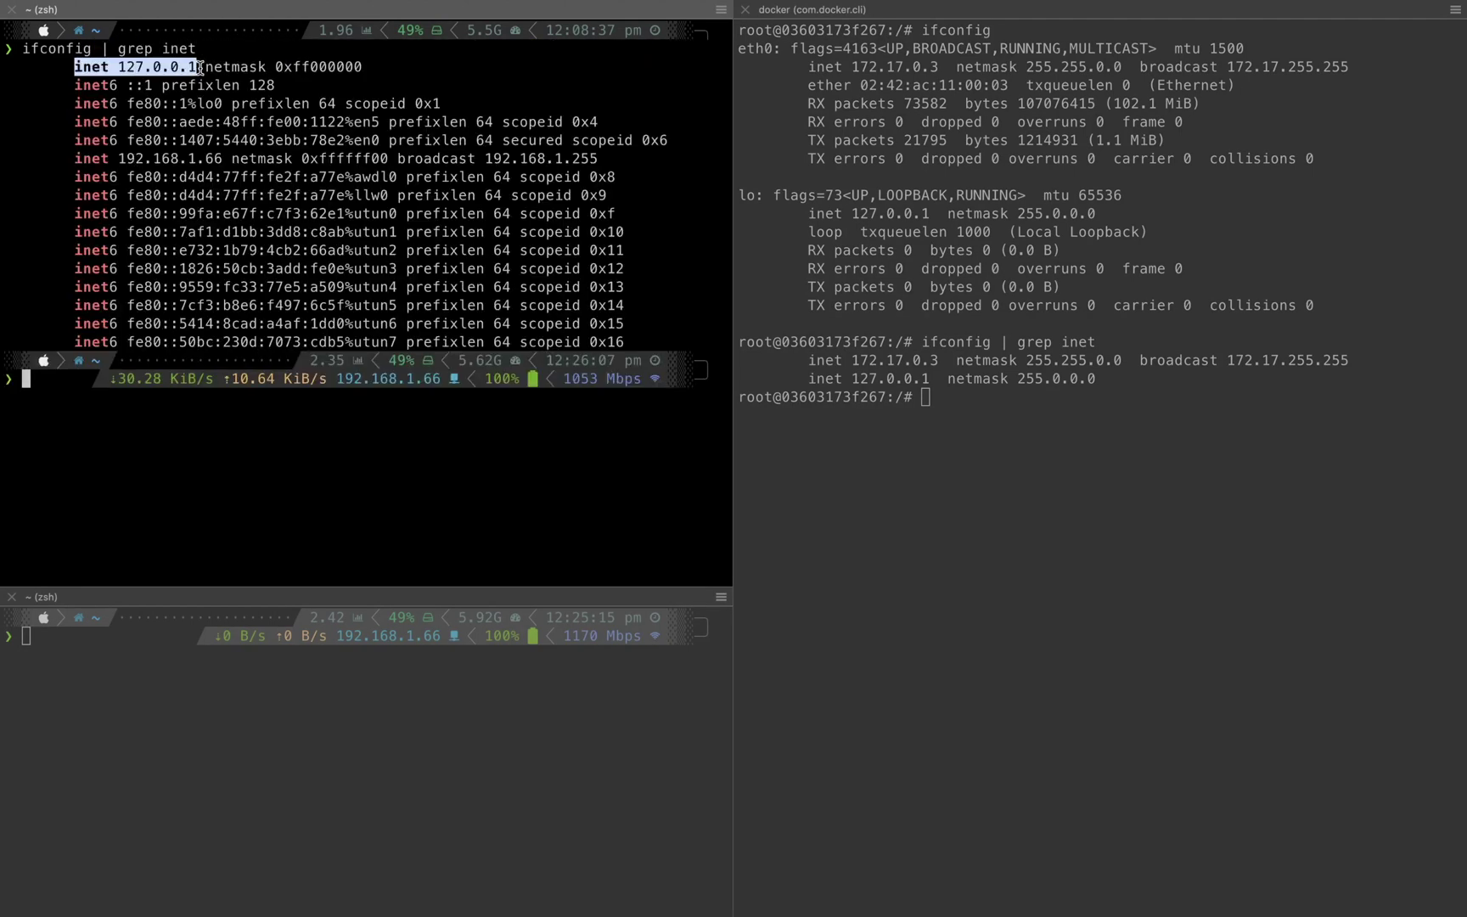
pyautogui.click(76, 159)
pyautogui.moveTo(77, 160); pyautogui.dragTo(224, 162)
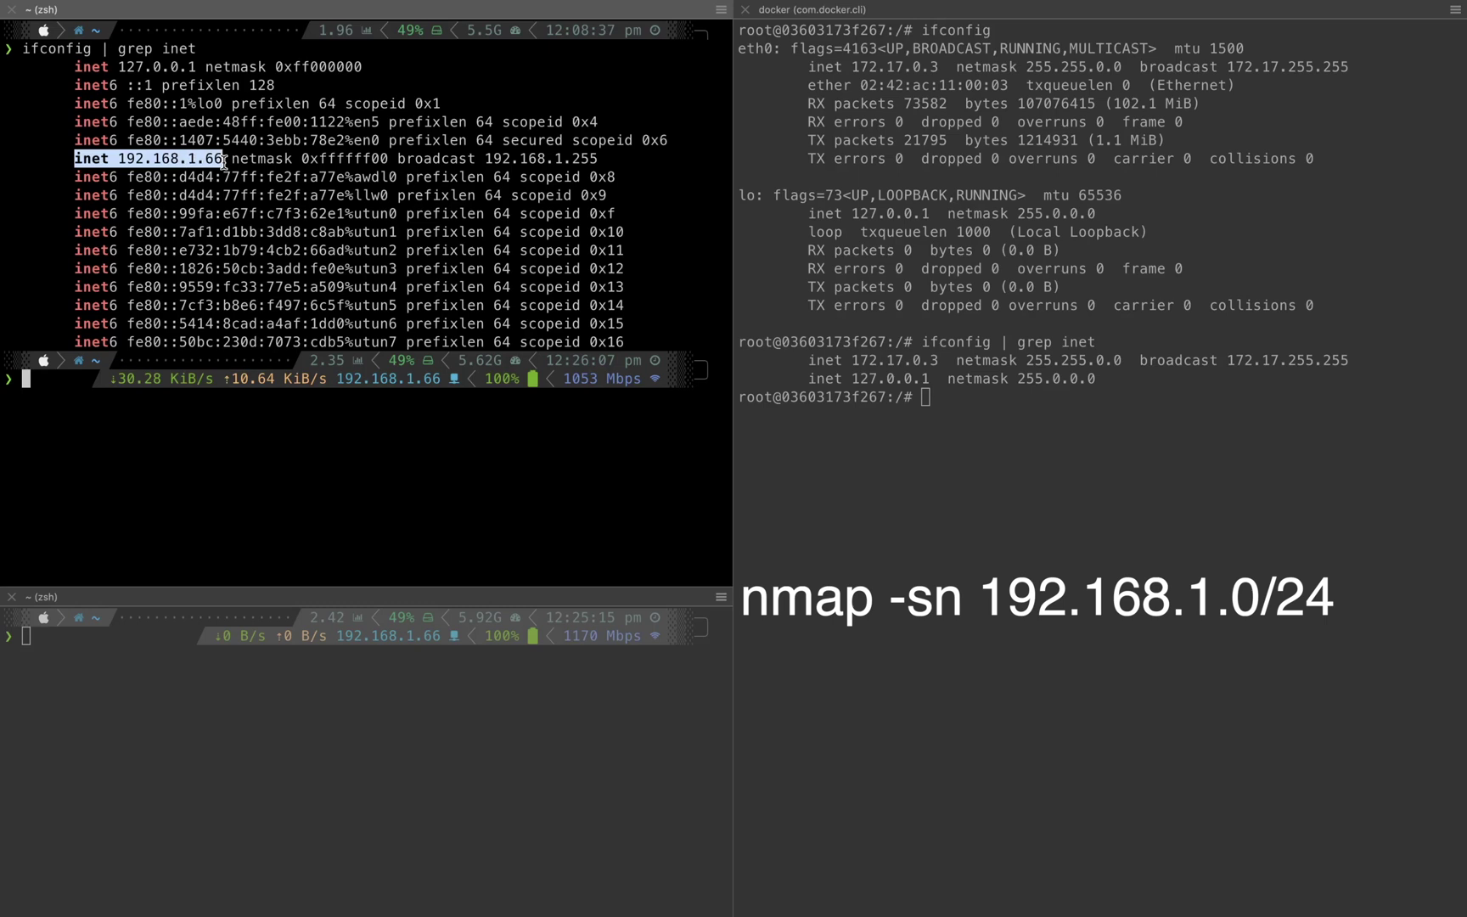
# Filter ipconfig with findstr 'IPv4' to show the PC's address 192.168.1.63
pyautogui.write('ipcon')
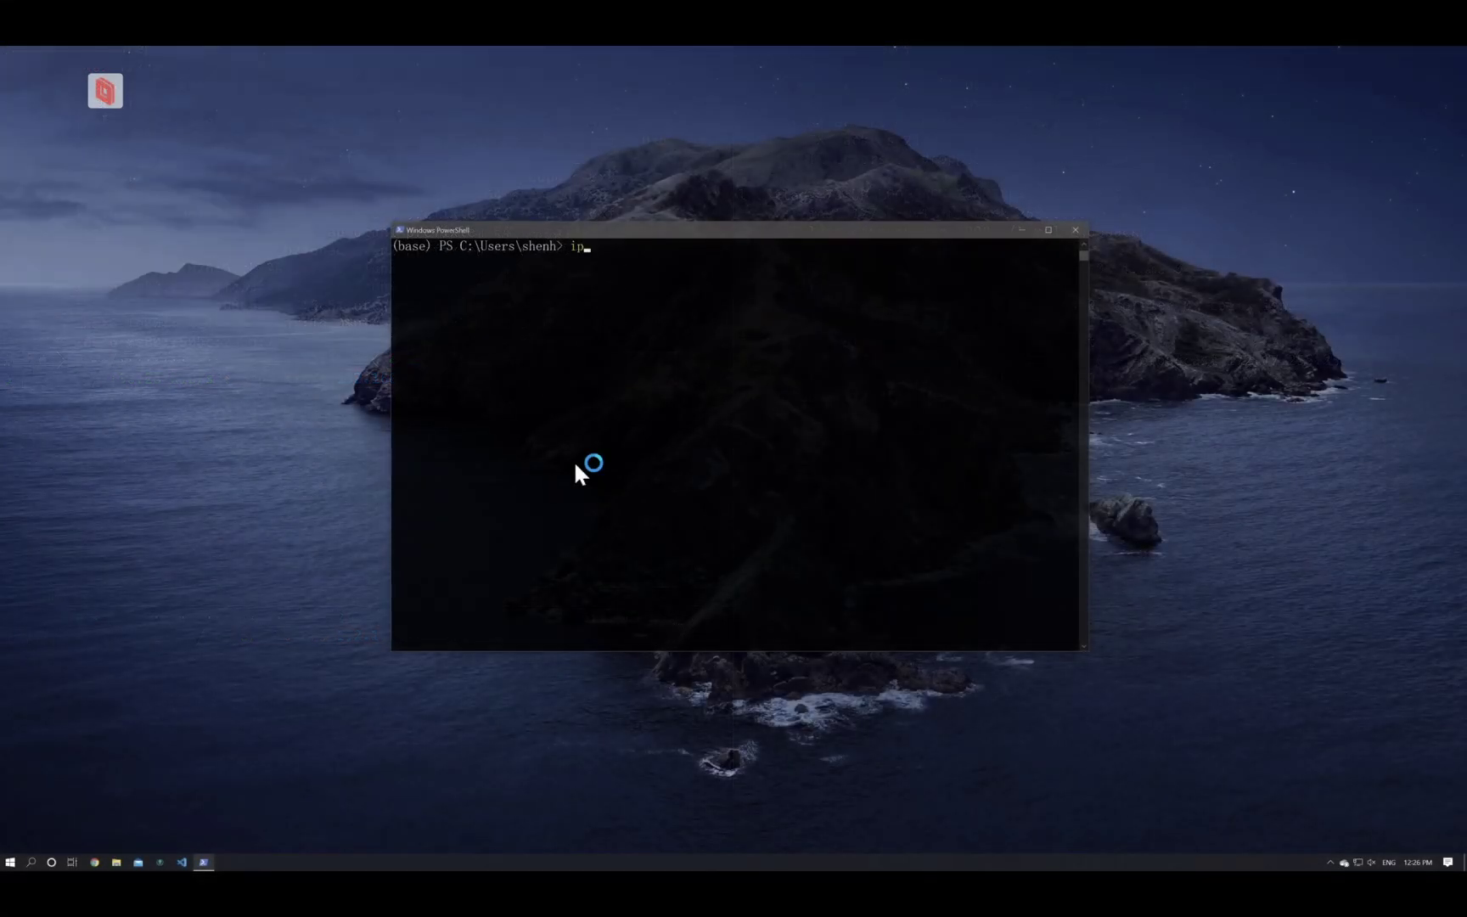
pyautogui.write('fig | str')
pyautogui.press('BackSpace')
pyautogui.press('BackSpace')
pyautogui.press('BackSpace')
pyautogui.write("findstr 'IPv4'")
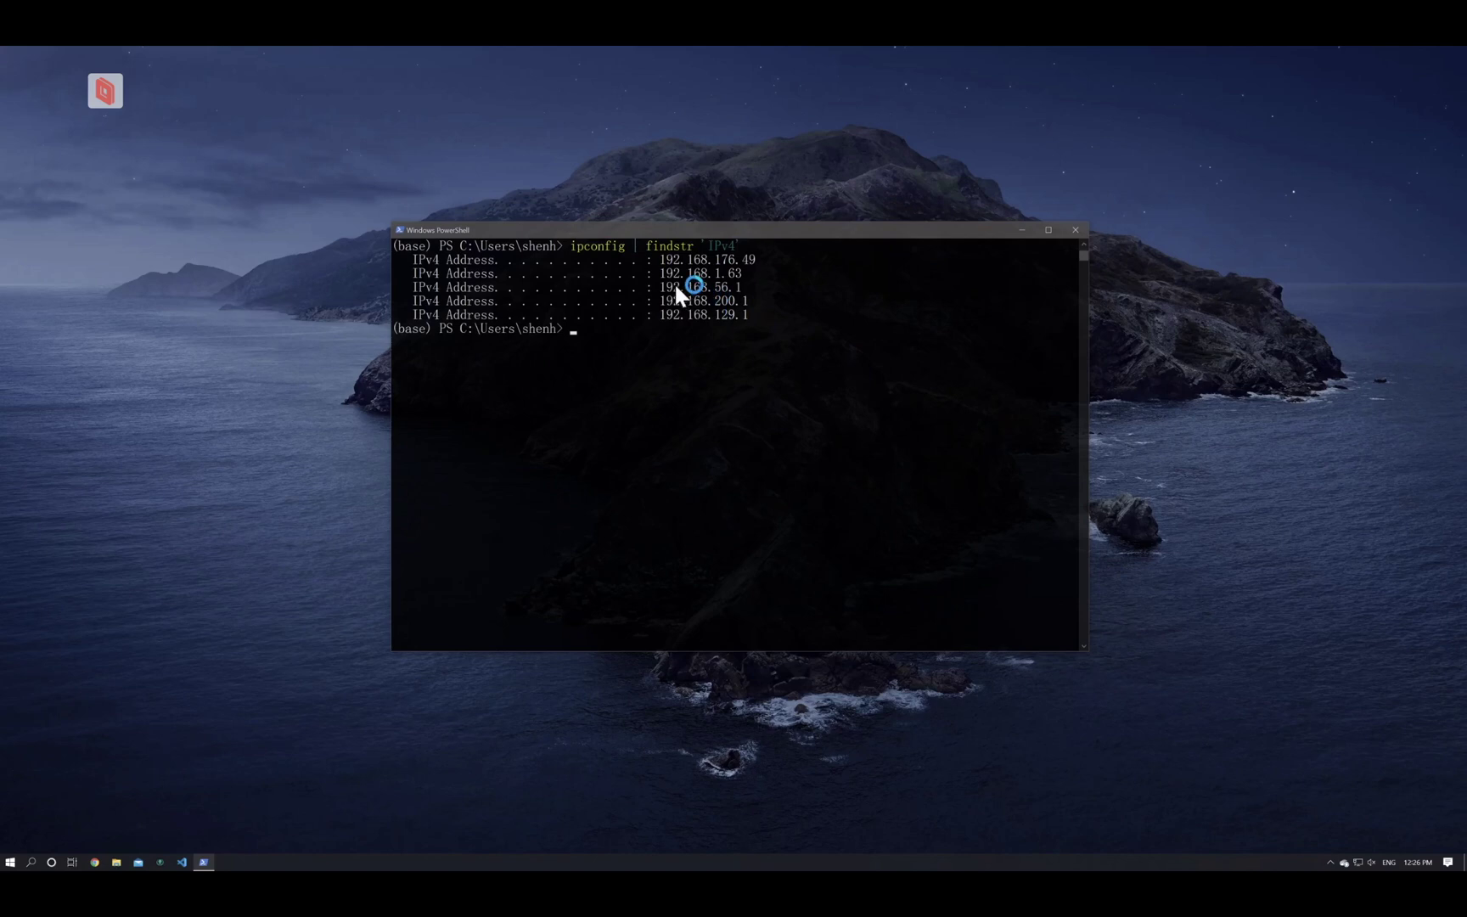
pyautogui.moveTo(661, 262); pyautogui.dragTo(733, 272)
pyautogui.click(730, 273)
pyautogui.click(752, 274)
# Clear the console and run ipconfig, pointing out mask 255.255.255.0 and gateway 192.168.1.1
pyautogui.hotkey('ctrl', 'l')
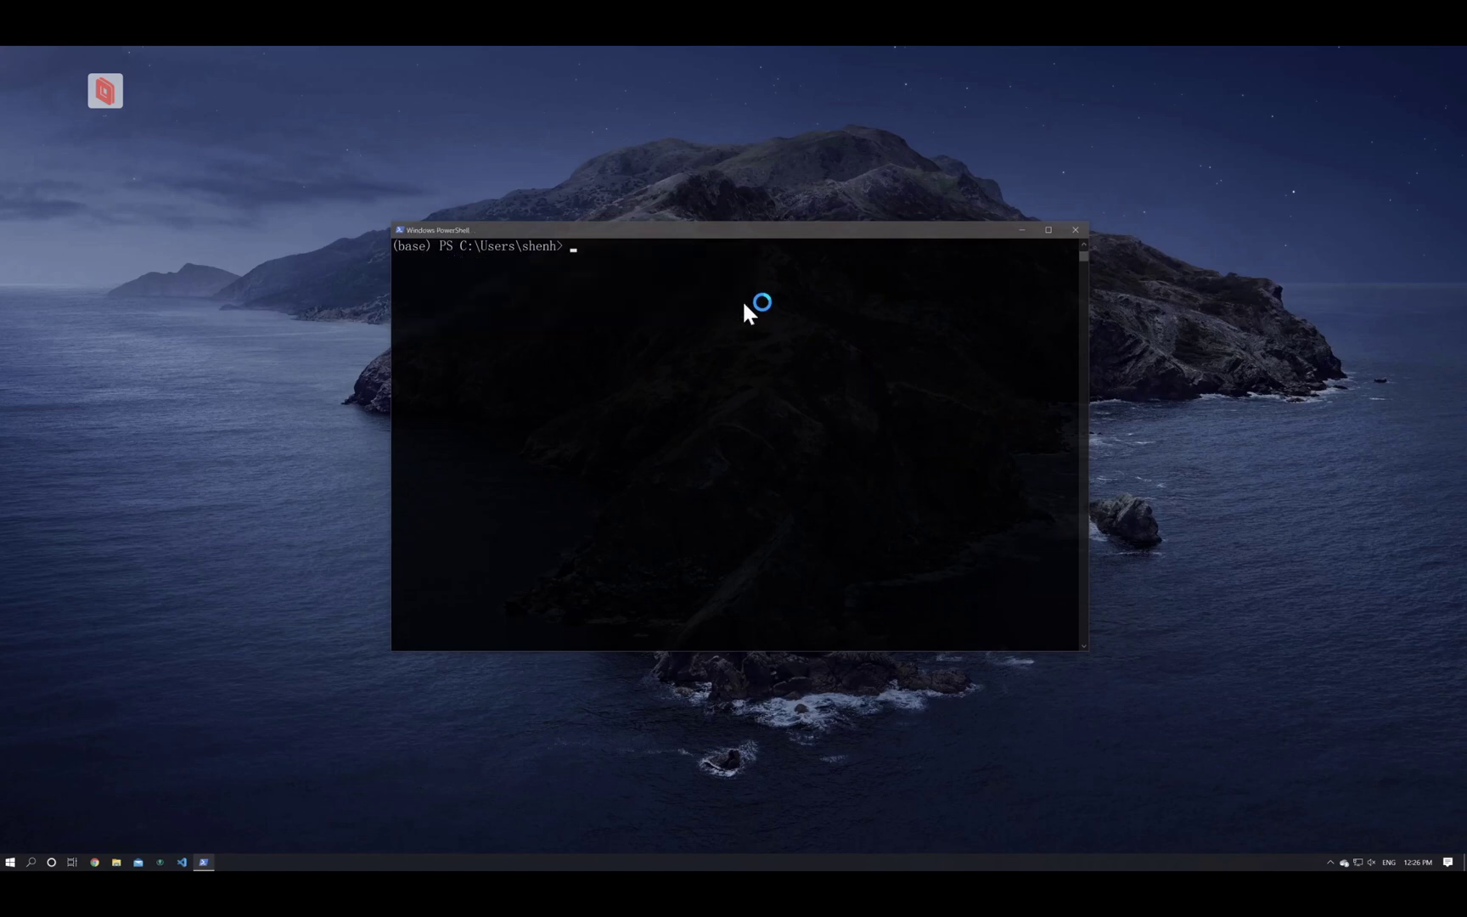
pyautogui.write('ipconfig')
pyautogui.moveTo(391, 308); pyautogui.dragTo(605, 314)
pyautogui.click(636, 358)
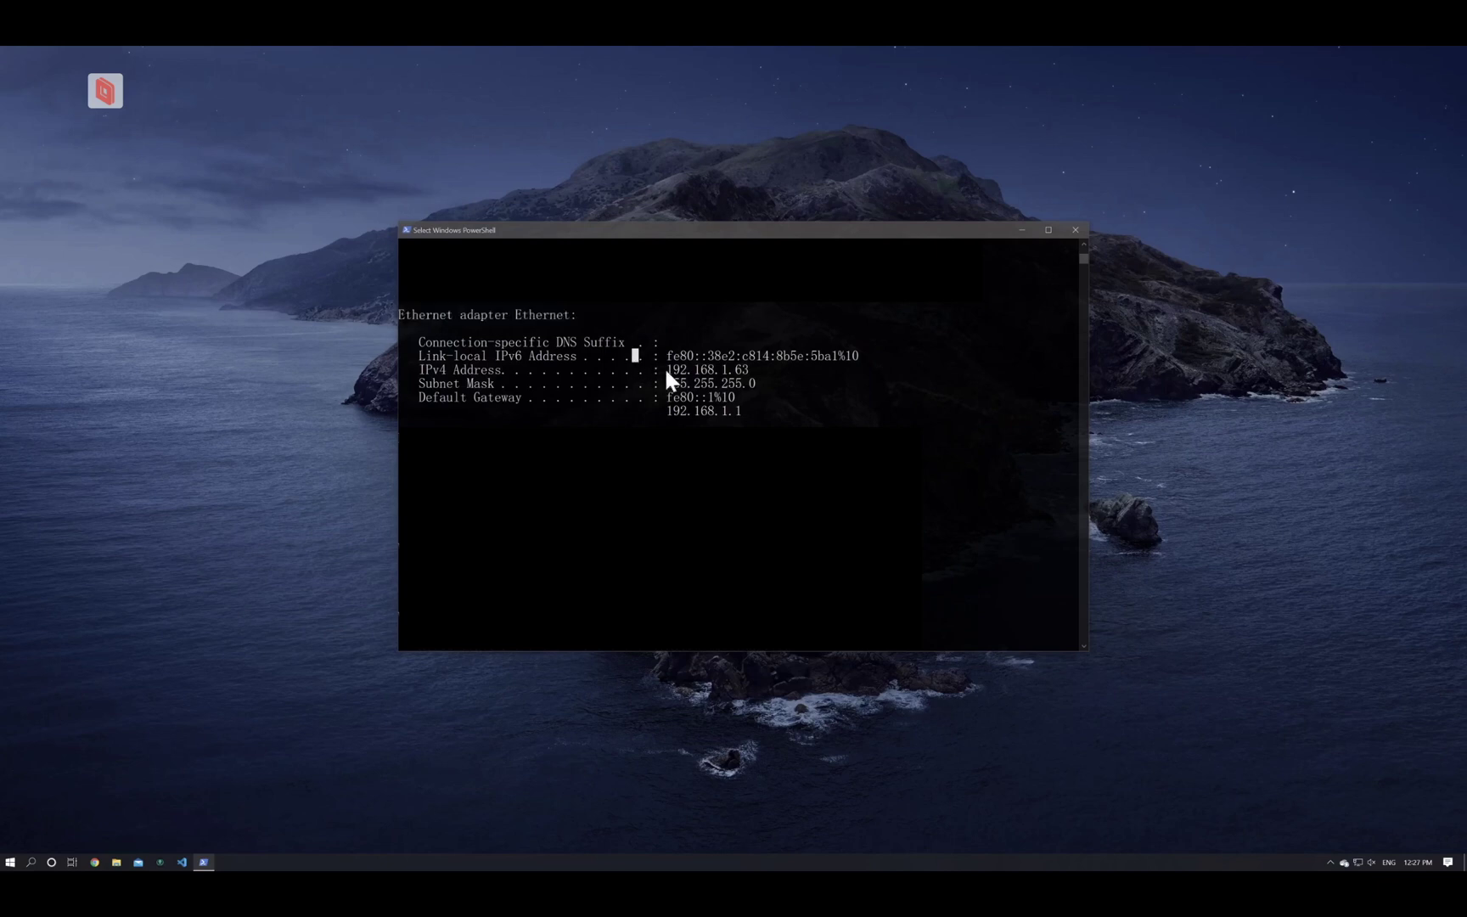
pyautogui.click(754, 372)
pyautogui.moveTo(663, 388); pyautogui.dragTo(727, 384)
pyautogui.click(761, 383)
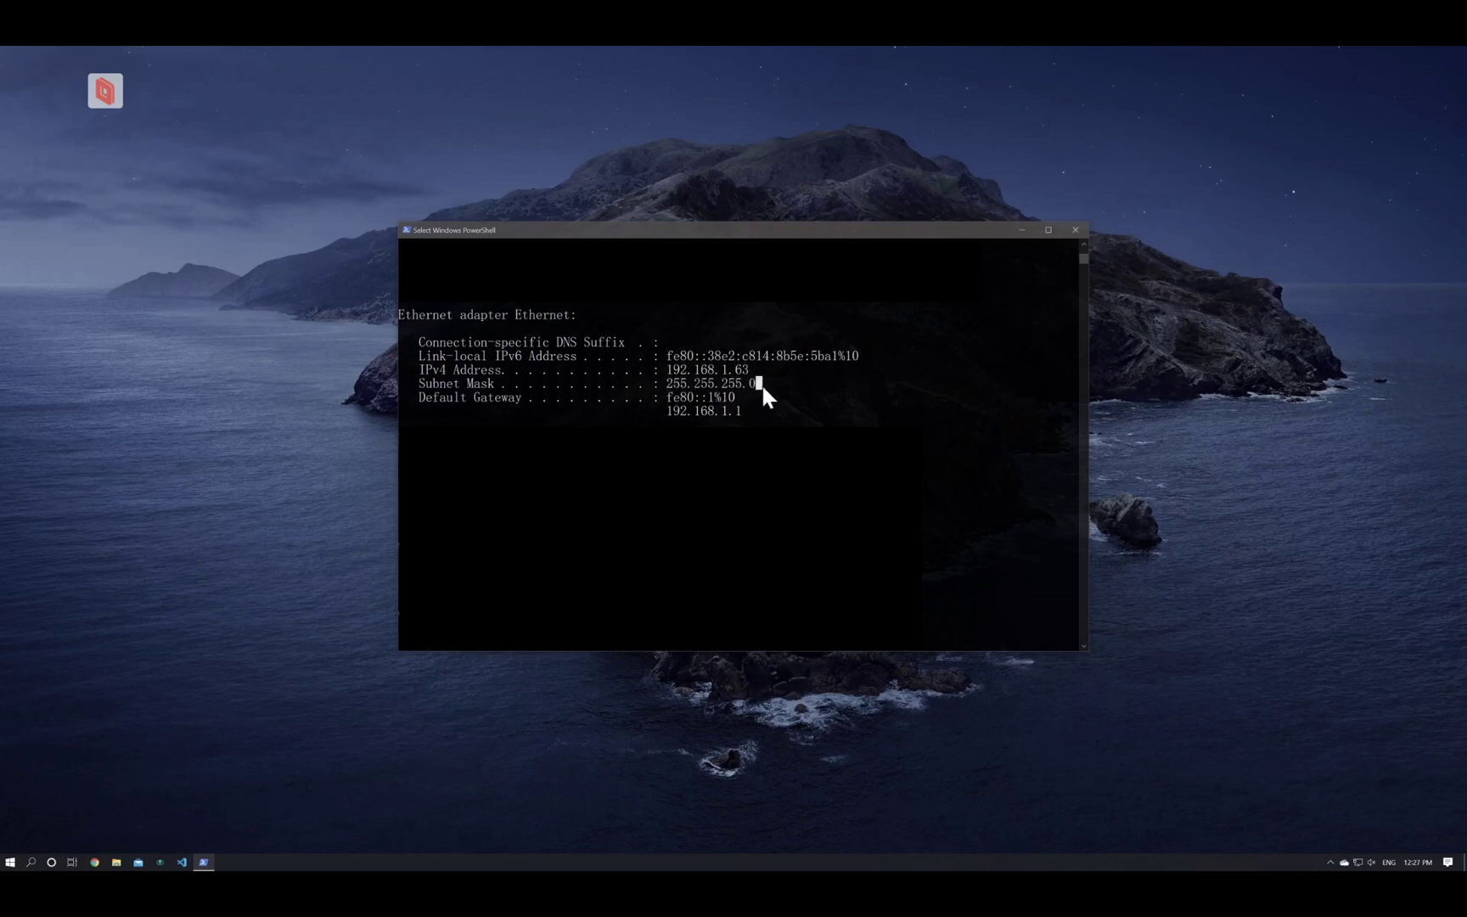
pyautogui.click(417, 395)
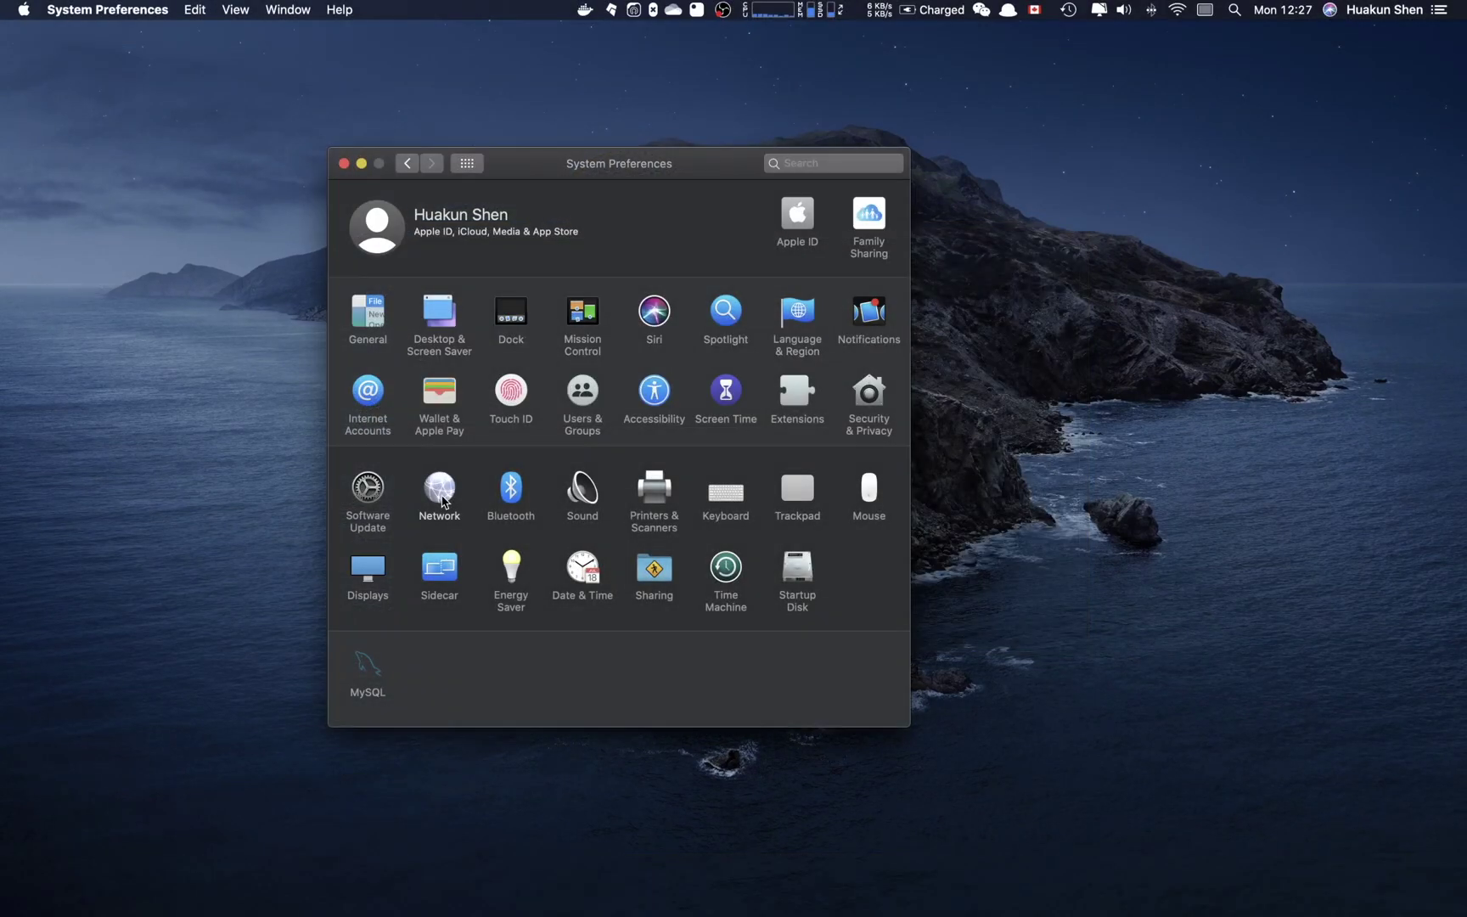
# View Wi-Fi's Advanced TCP/IP settings, showing IPv4 192.168.1.66 and router 192.168.1.1
pyautogui.click(436, 608)
pyautogui.click(468, 258)
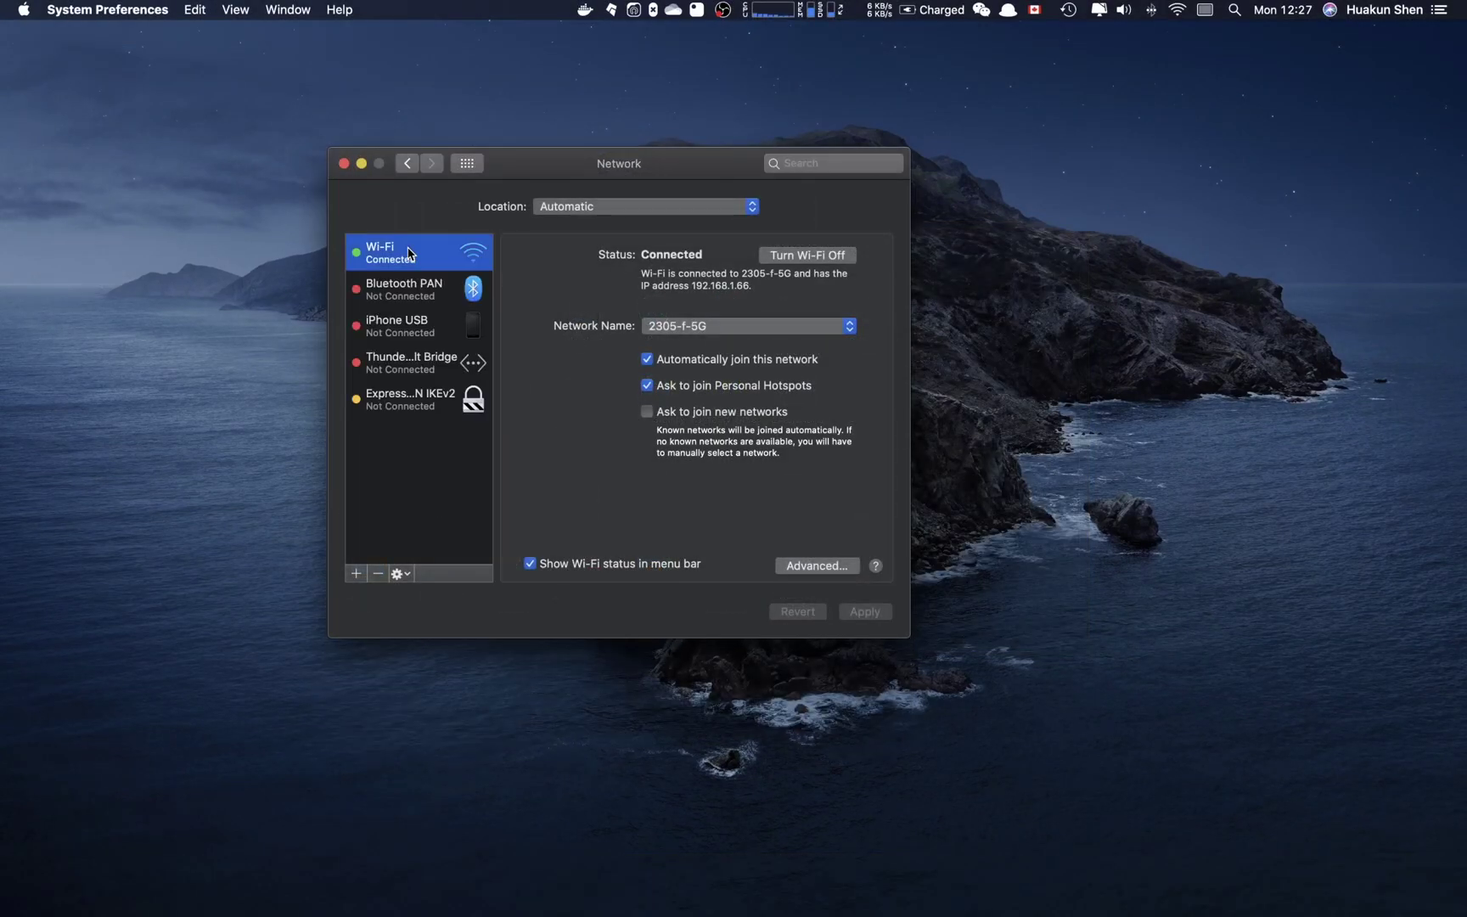
pyautogui.click(799, 566)
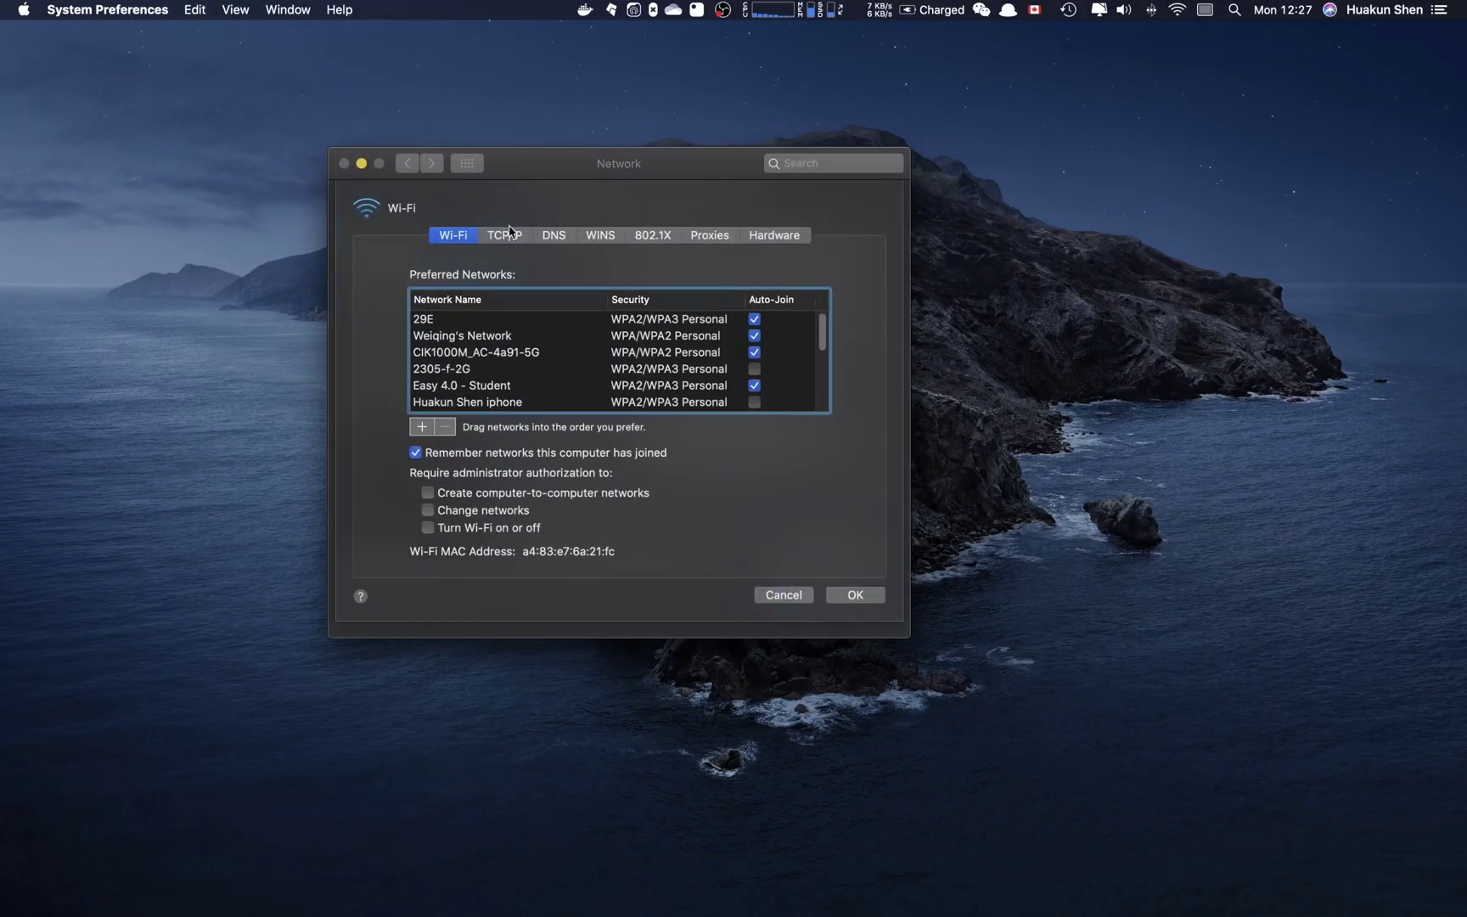
pyautogui.click(502, 242)
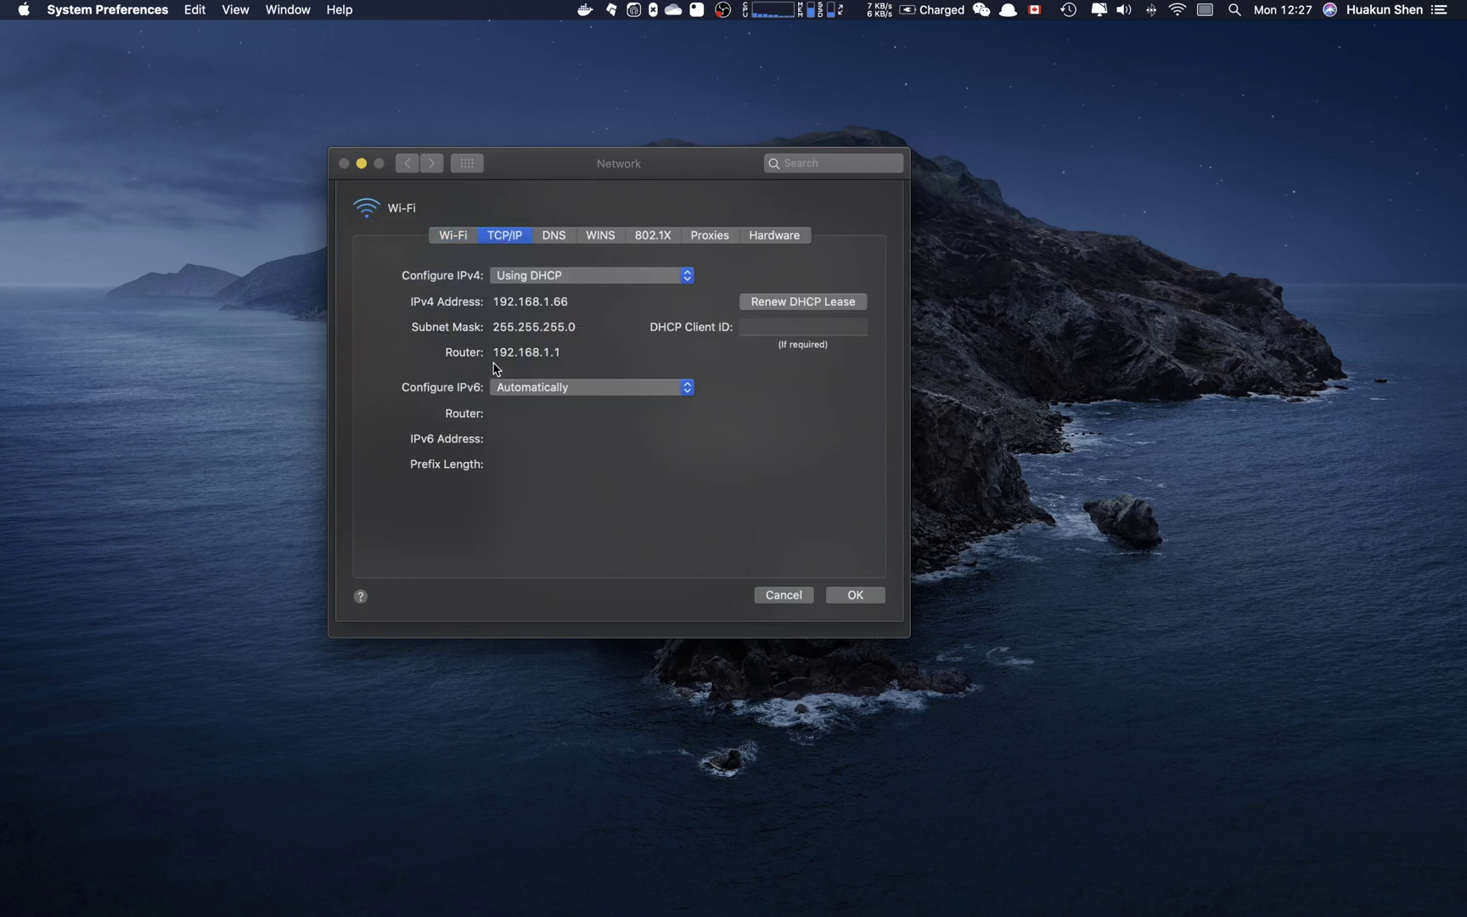
pyautogui.moveTo(499, 353); pyautogui.dragTo(579, 355)
pyautogui.click(580, 355)
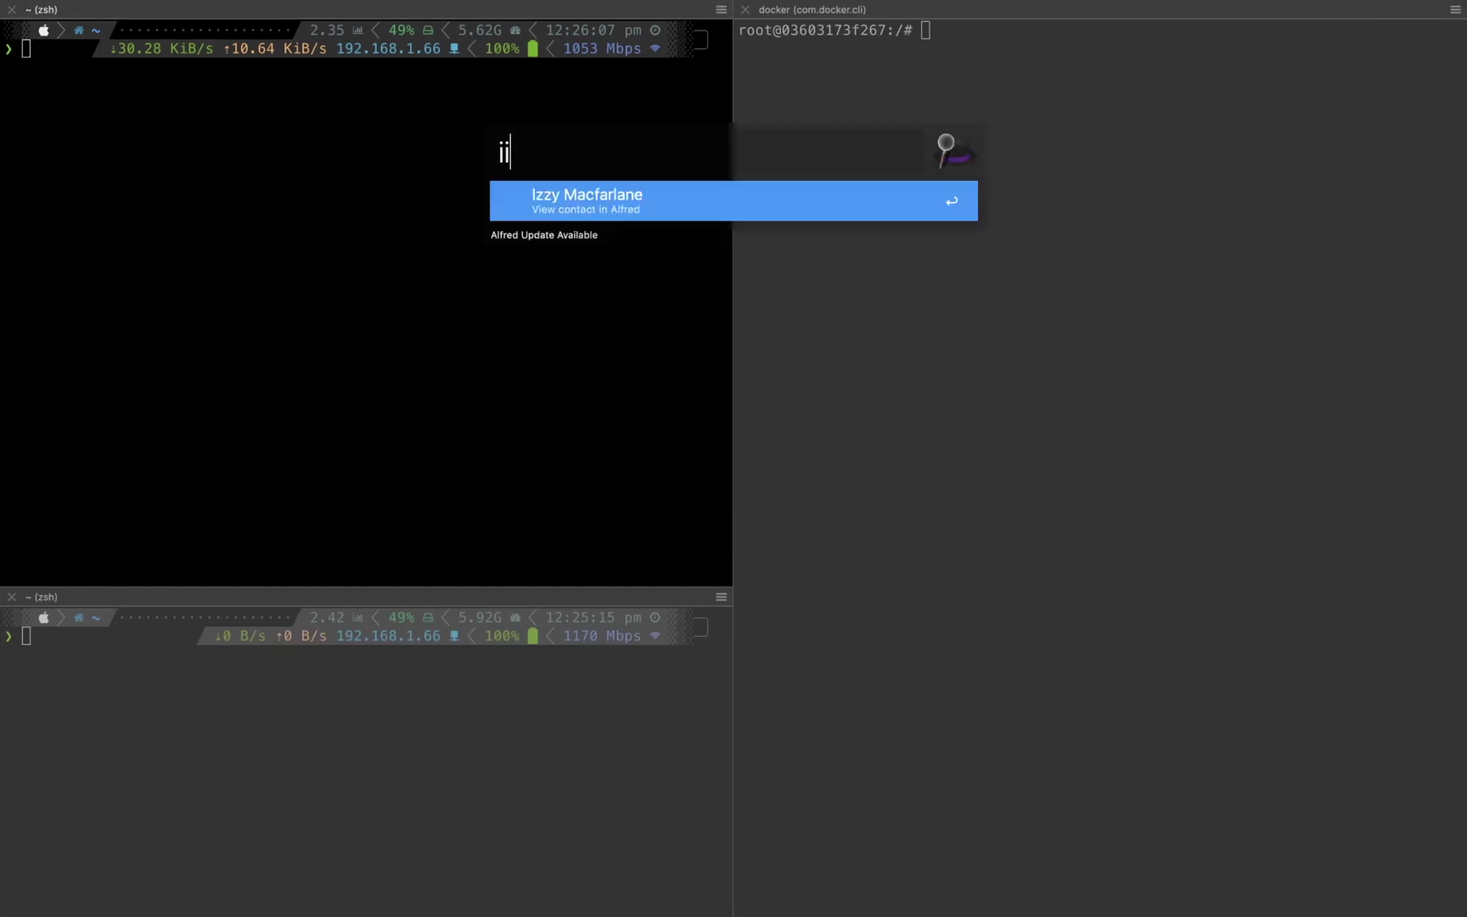
pyautogui.write('ss')
# SSH to the Pi via the ssh_pi Alfred script, accept the host key, and run route -n
pyautogui.press('Return')
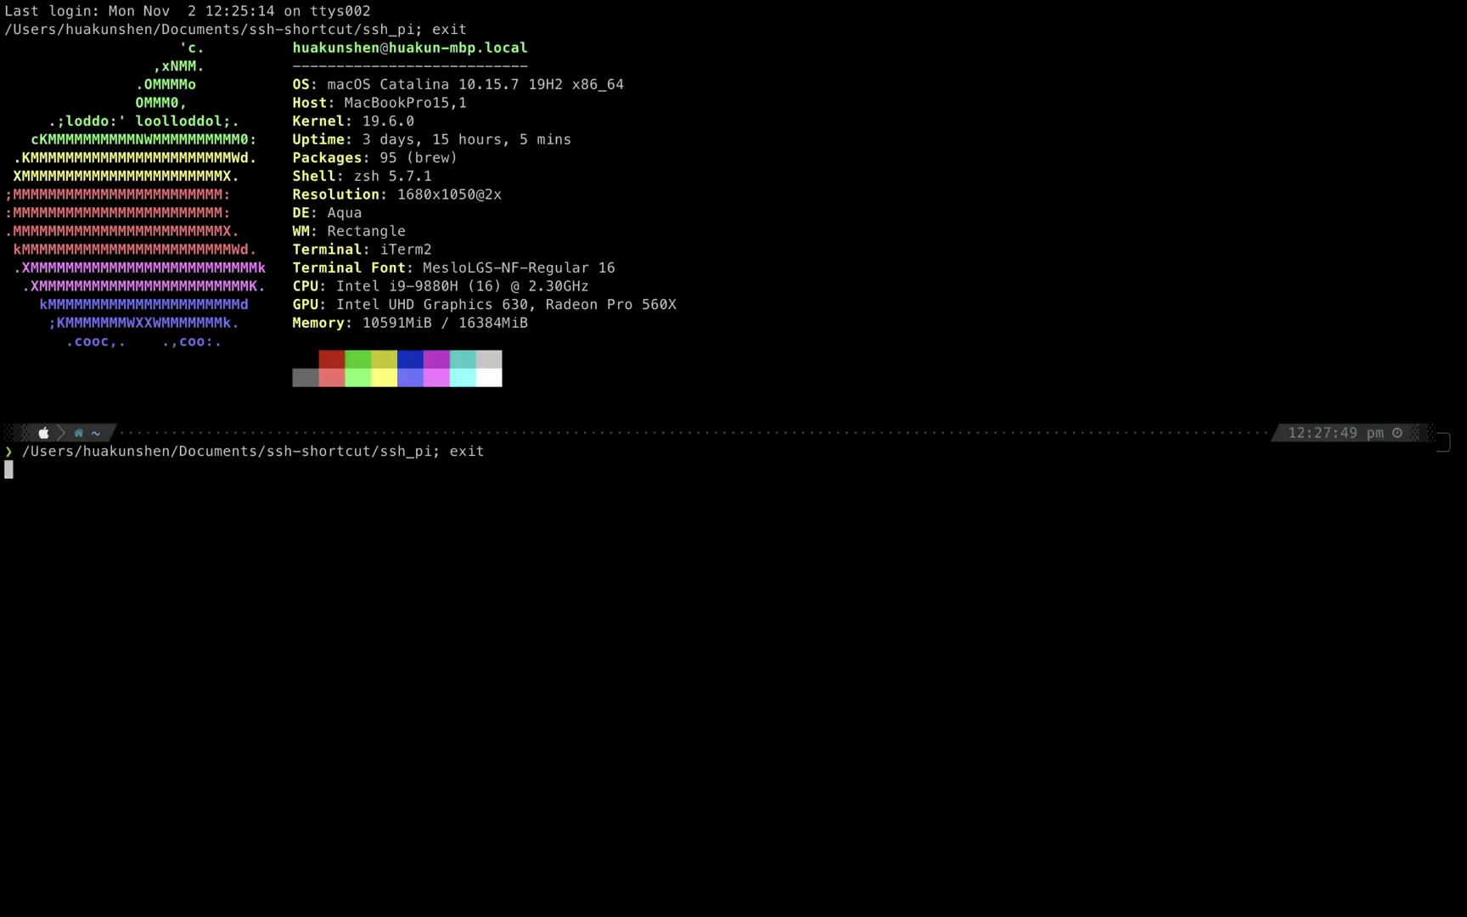
pyautogui.write('yes')
pyautogui.press('Return')
pyautogui.hotkey('ctrl', 'l')
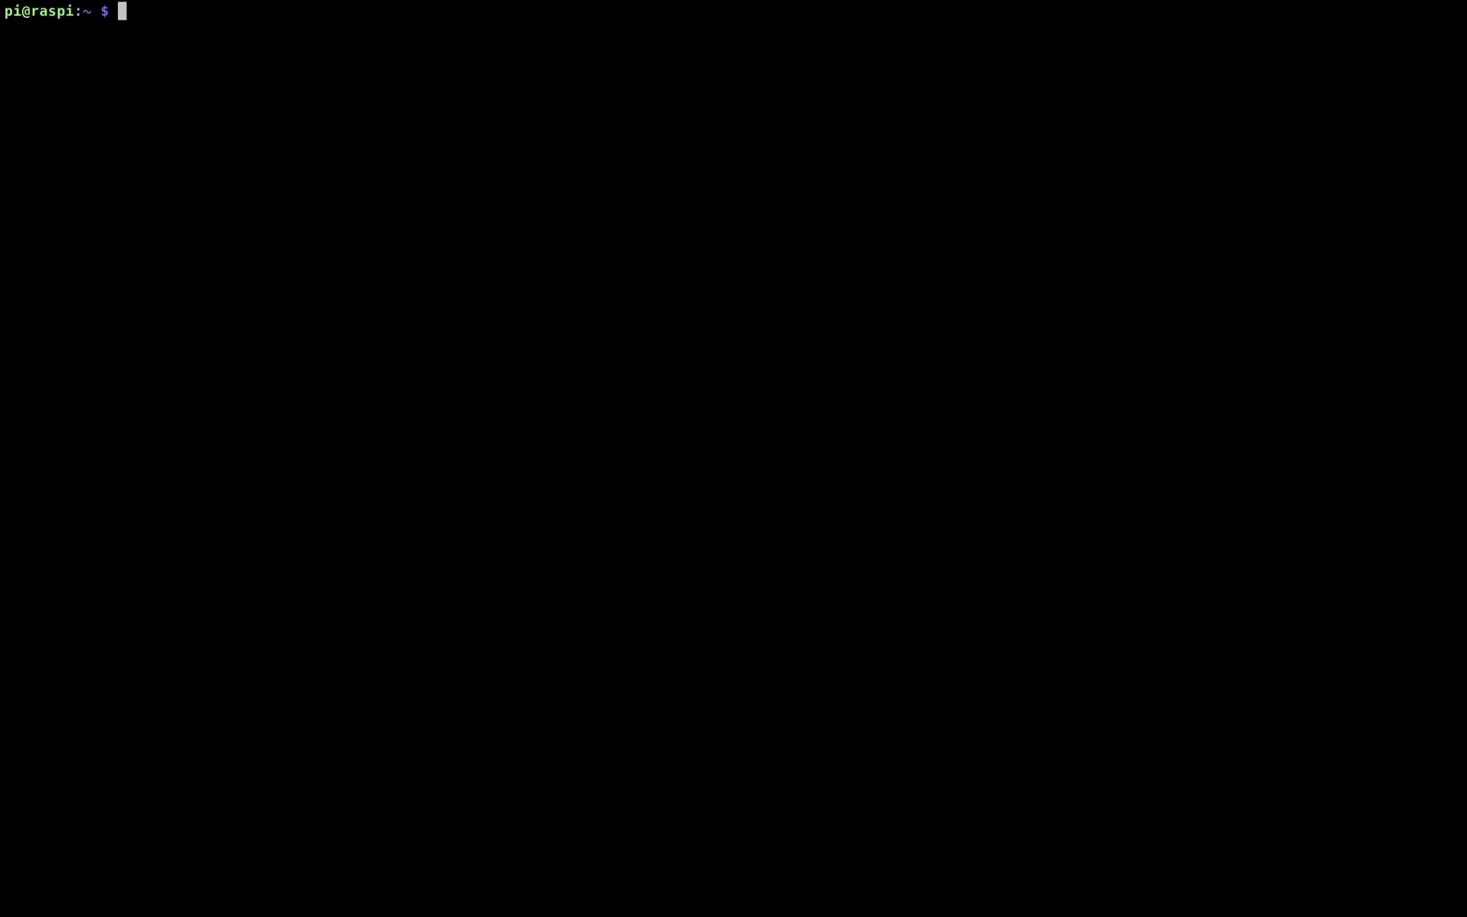
pyautogui.write('route -n')
pyautogui.press('Return')
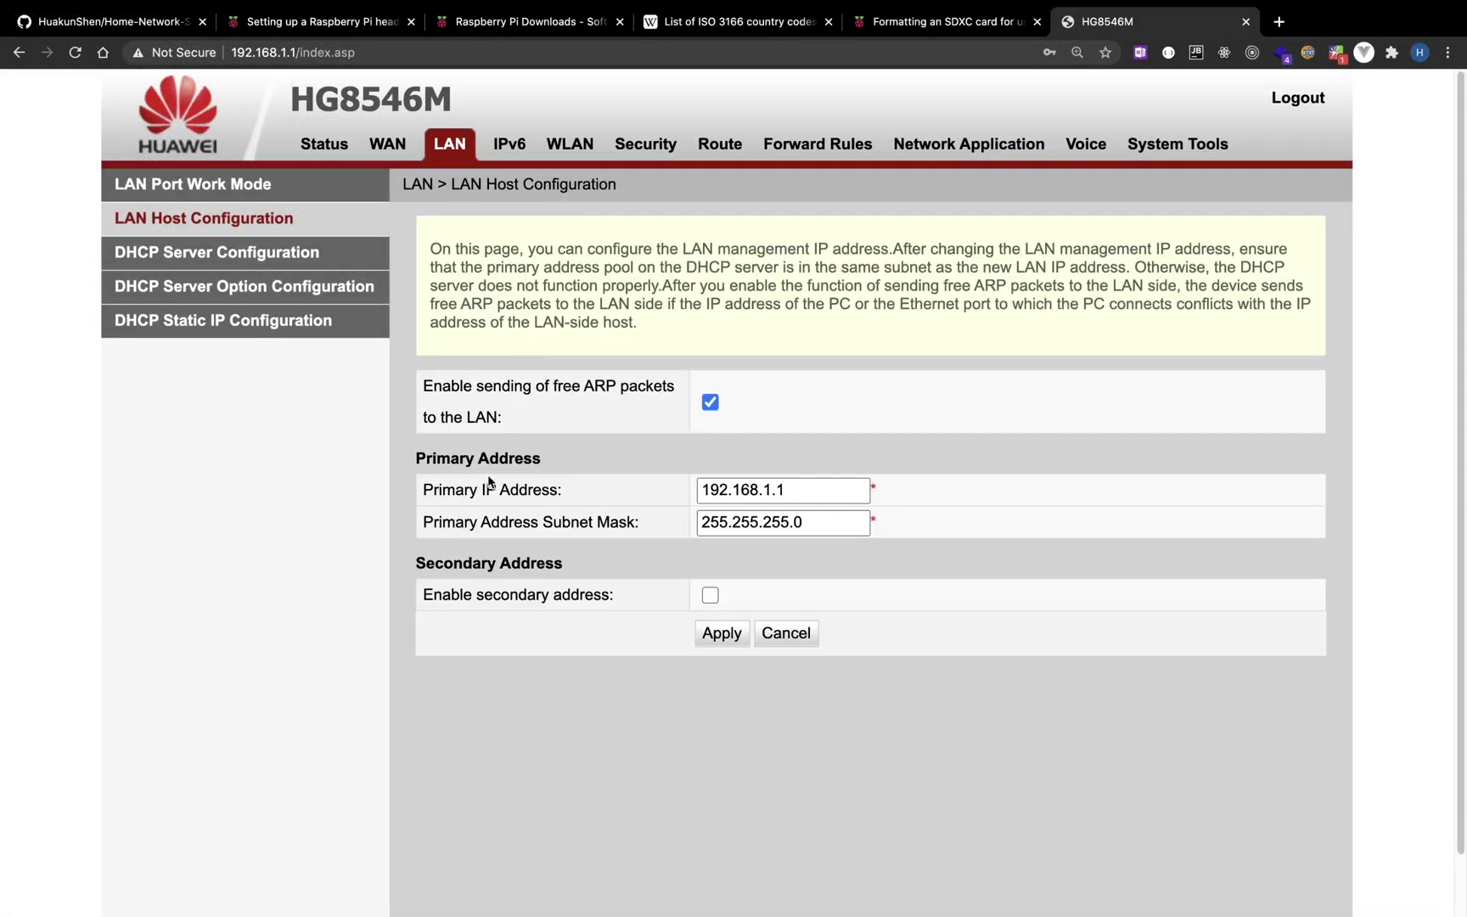
# Check the router's LAN primary IP, then view the DHCP pool 192.168.1.10–192.168.1.250
pyautogui.moveTo(425, 490); pyautogui.dragTo(649, 496)
pyautogui.click(752, 490)
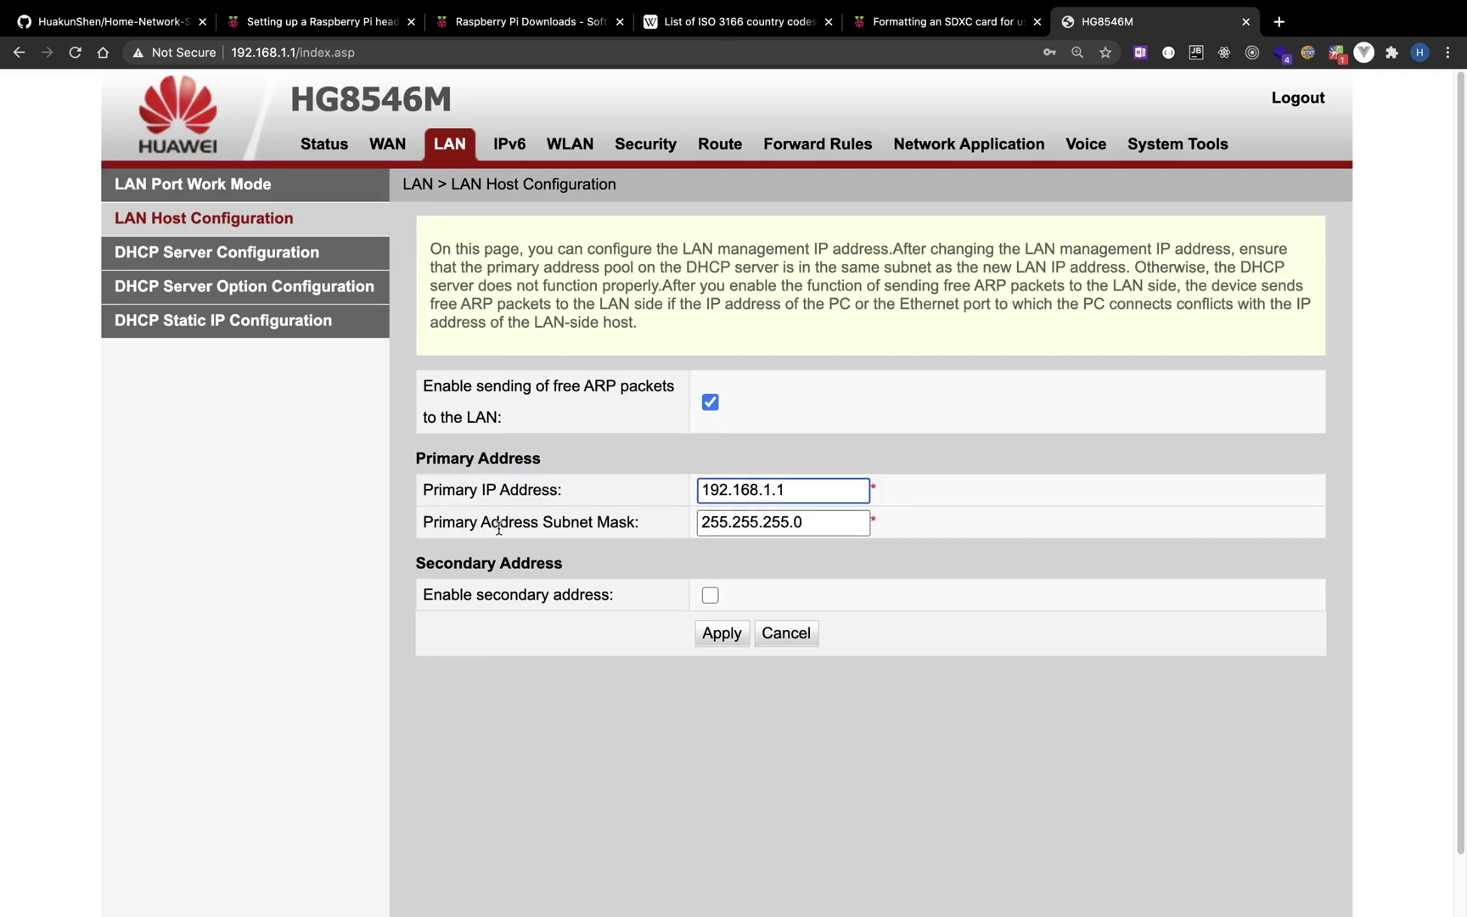
pyautogui.click(246, 254)
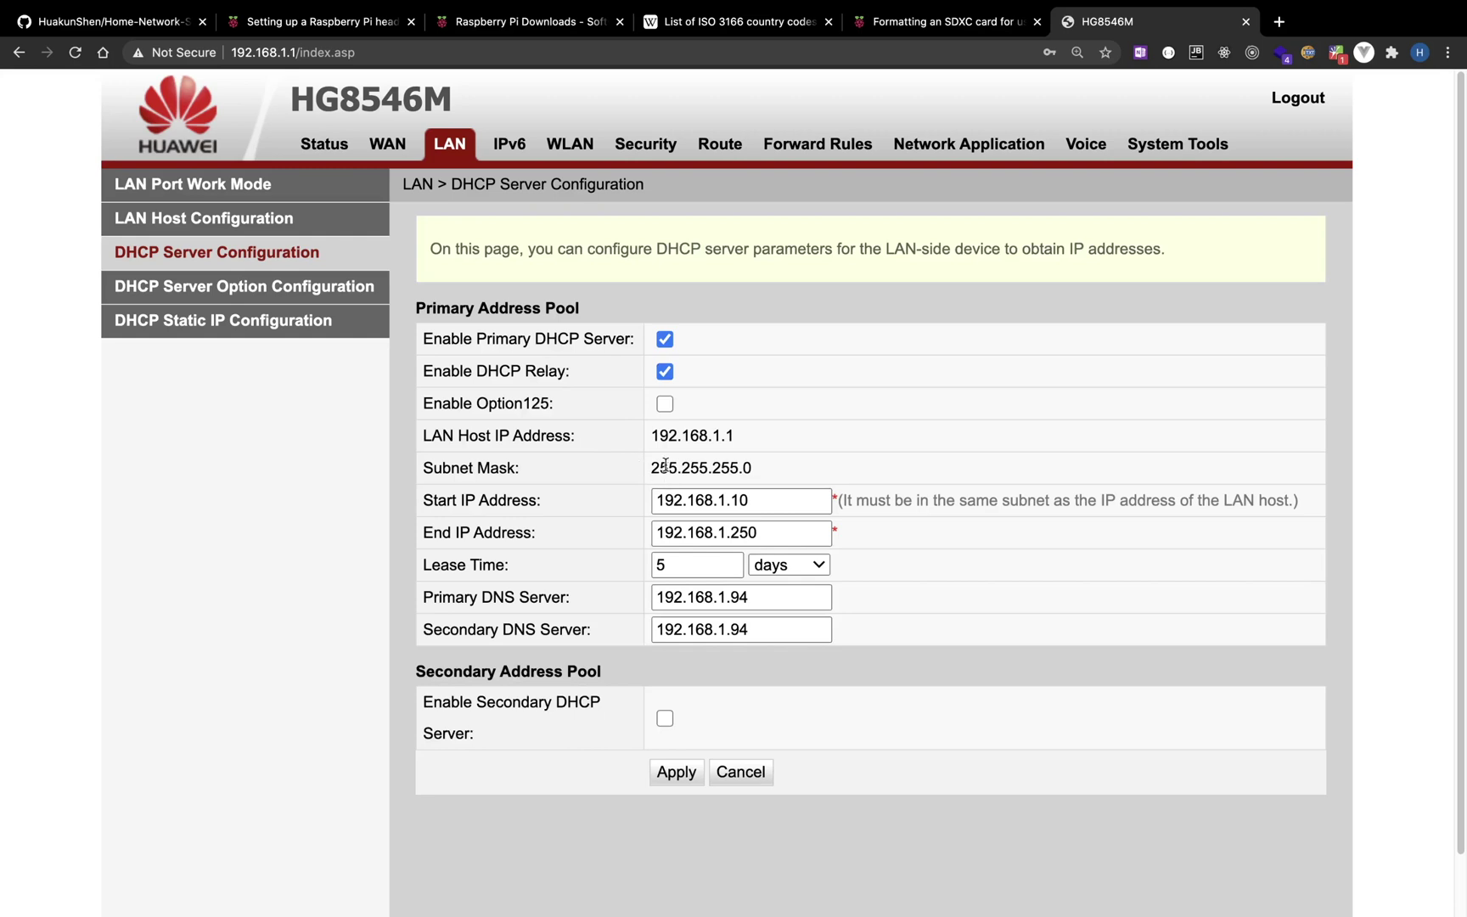
pyautogui.moveTo(759, 500); pyautogui.dragTo(728, 531)
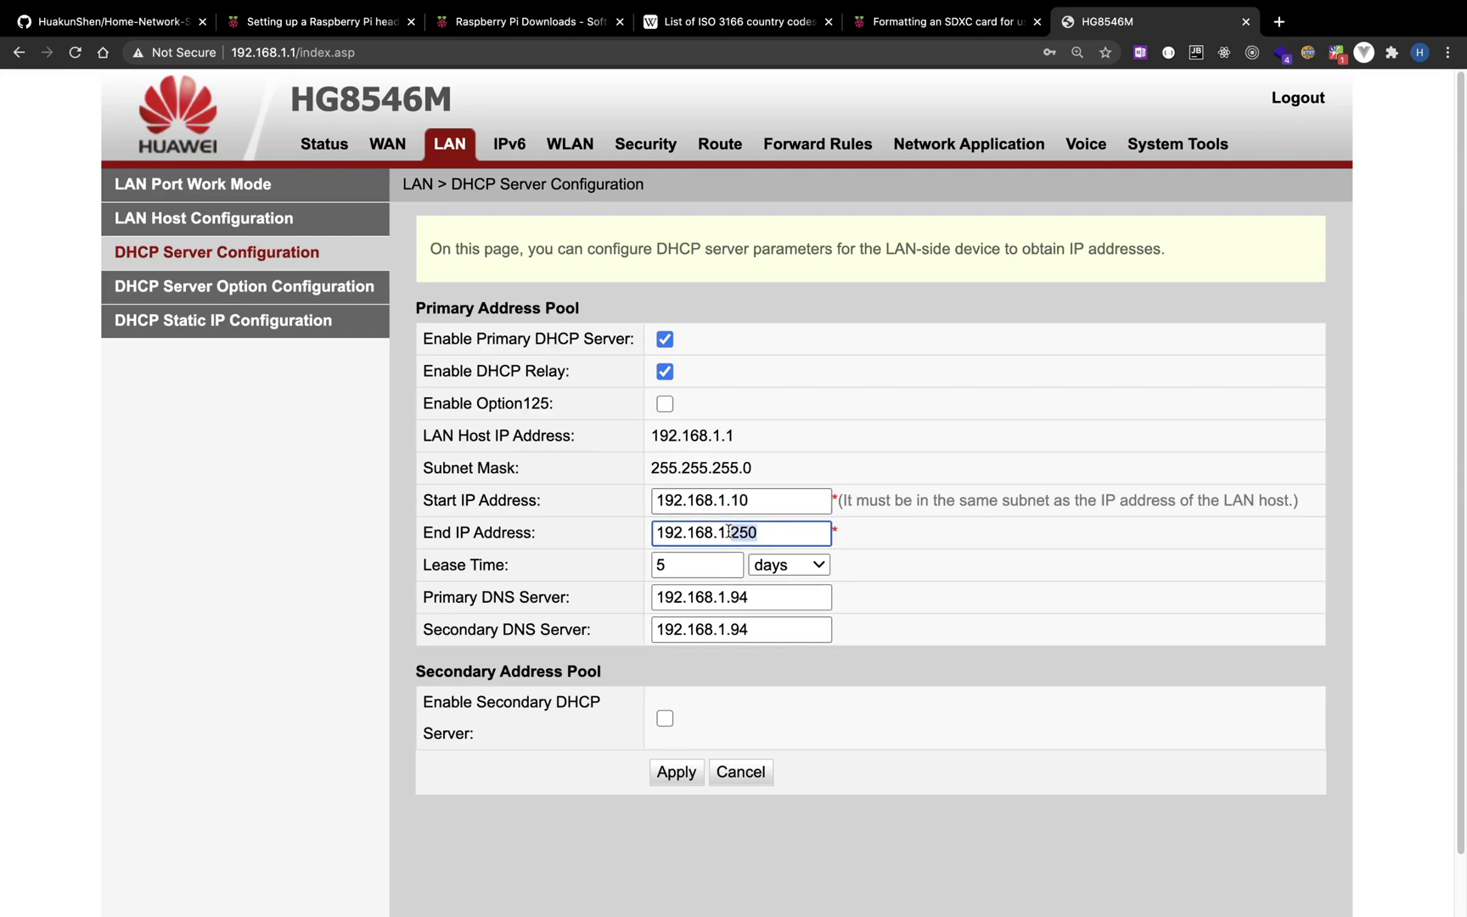
pyautogui.click(562, 506)
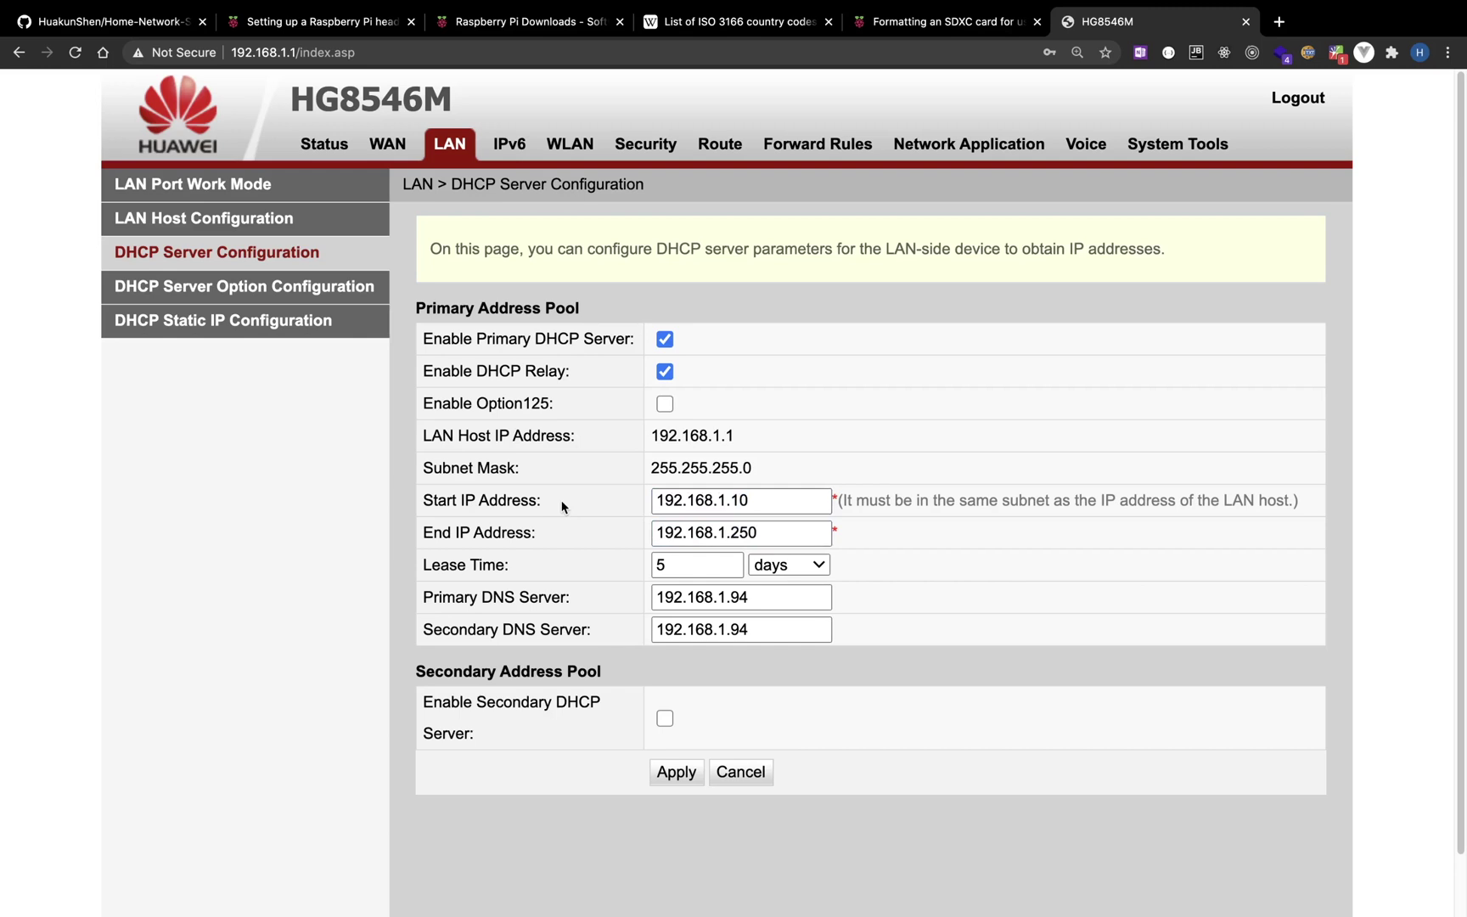
# Log into the Pi at 192.168.1.99 over SSH as pi with its password
pyautogui.write('pi@1')
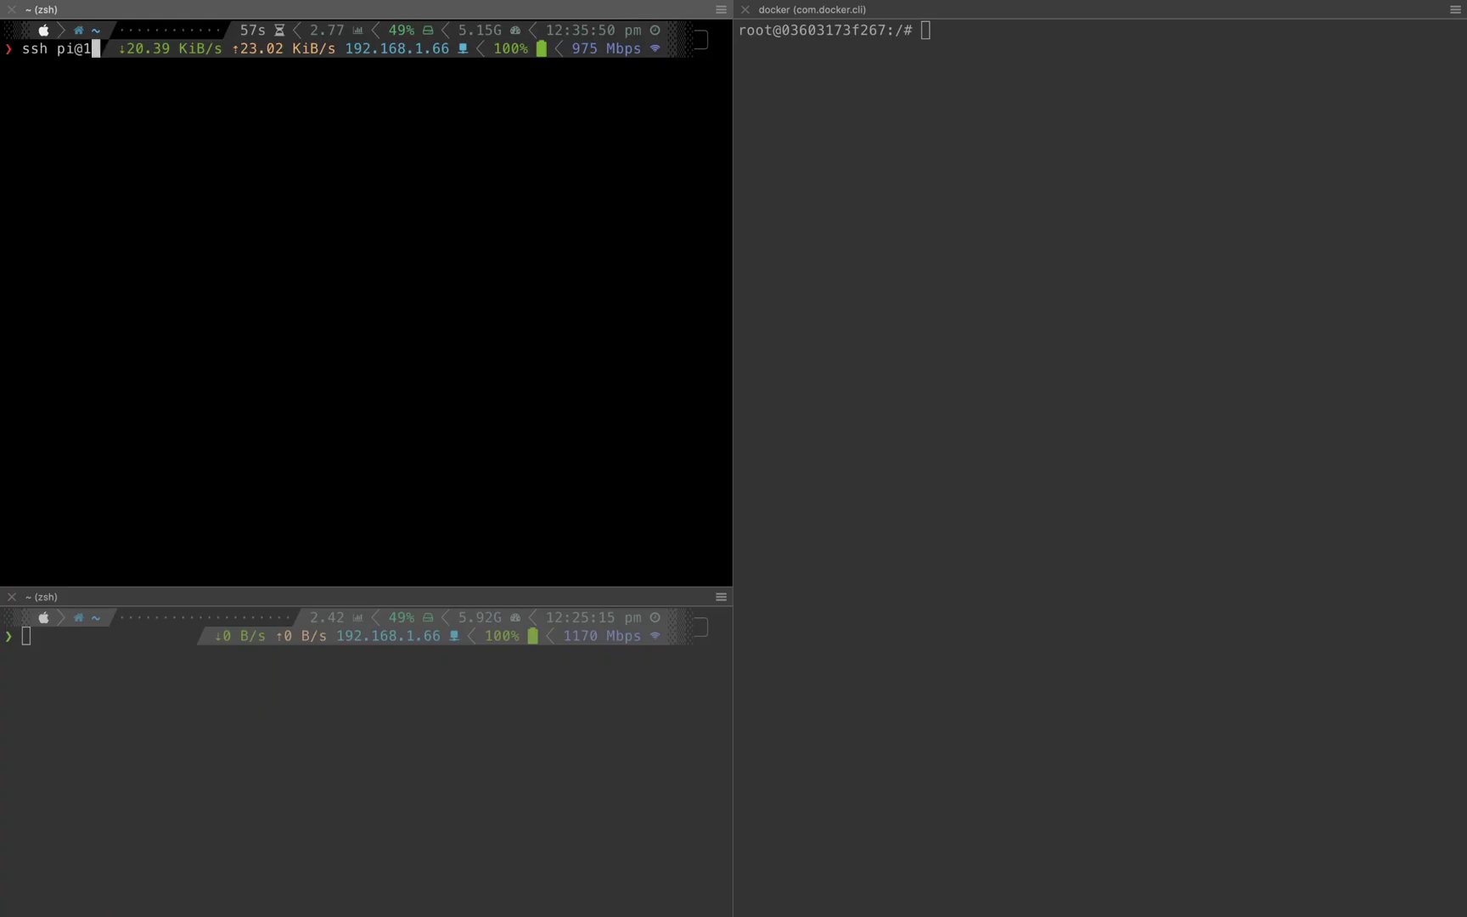
pyautogui.write('92.168.1.99')
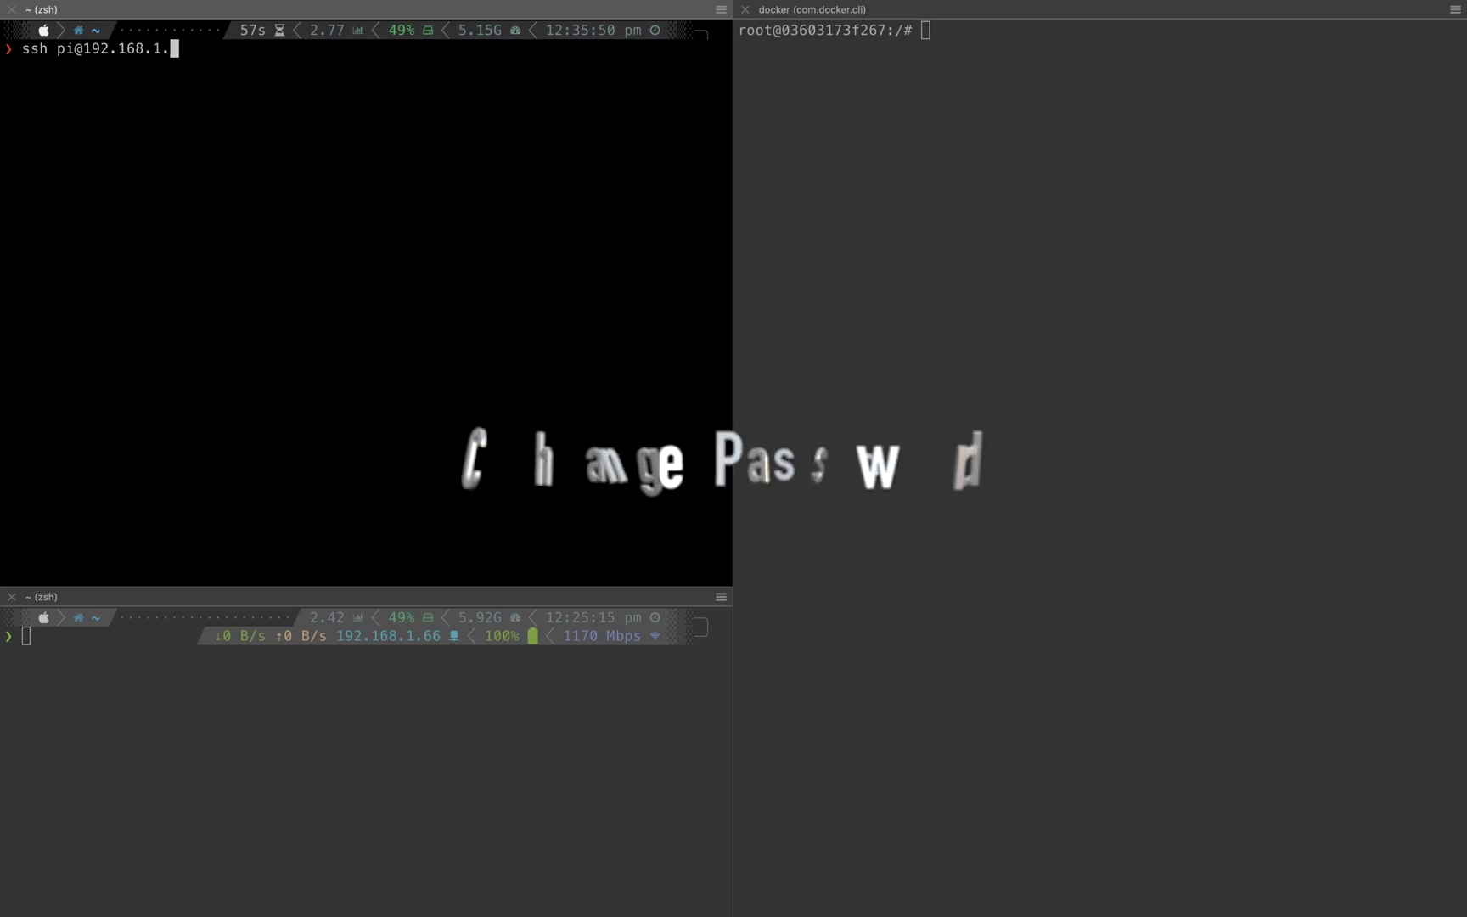
pyautogui.press('Return')
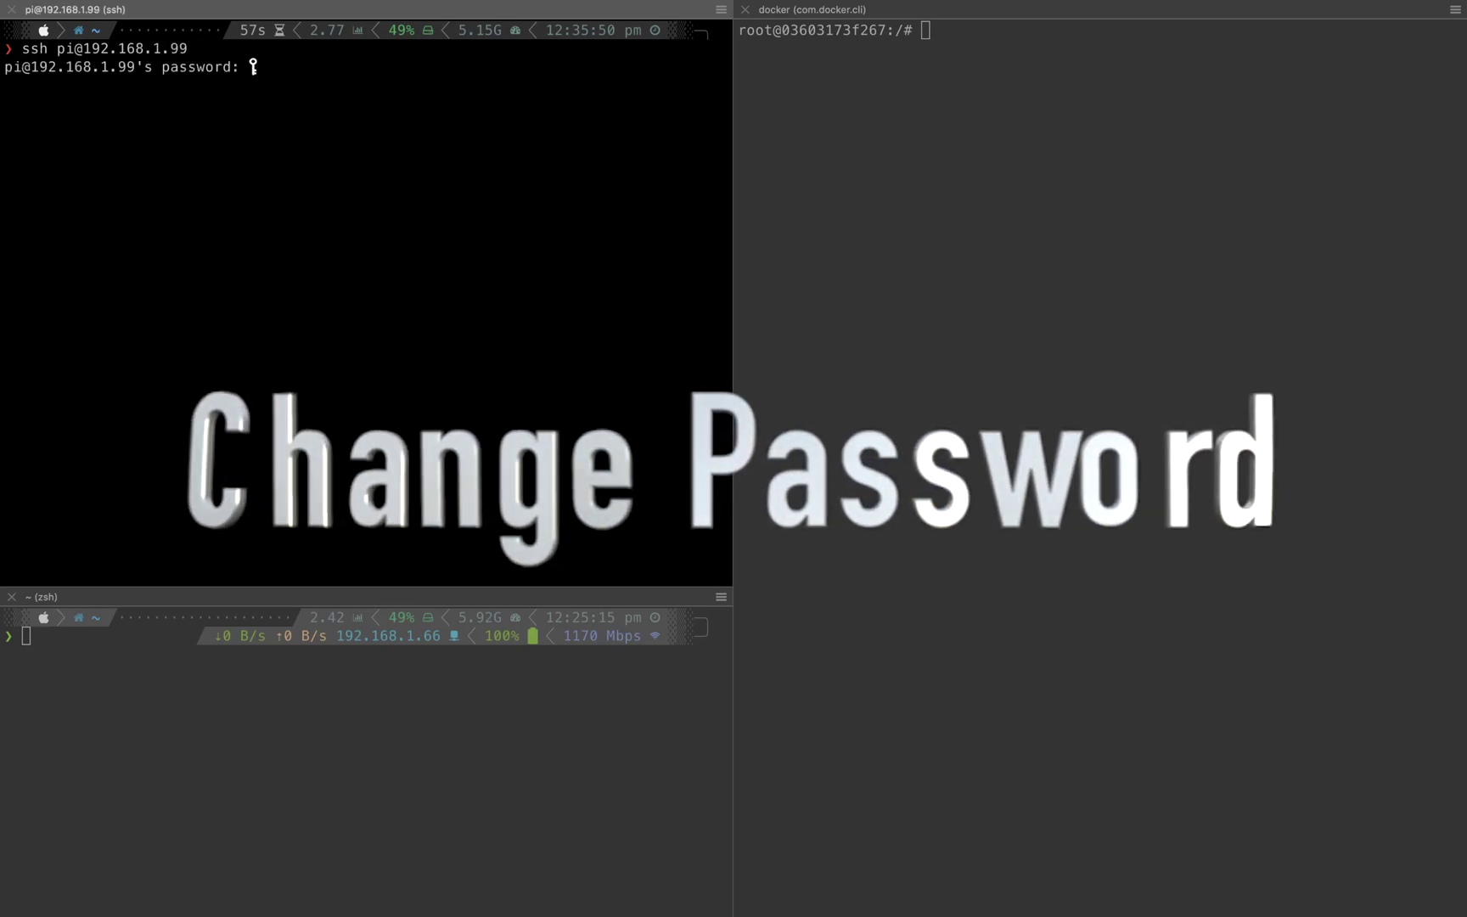
pyautogui.press('Return')
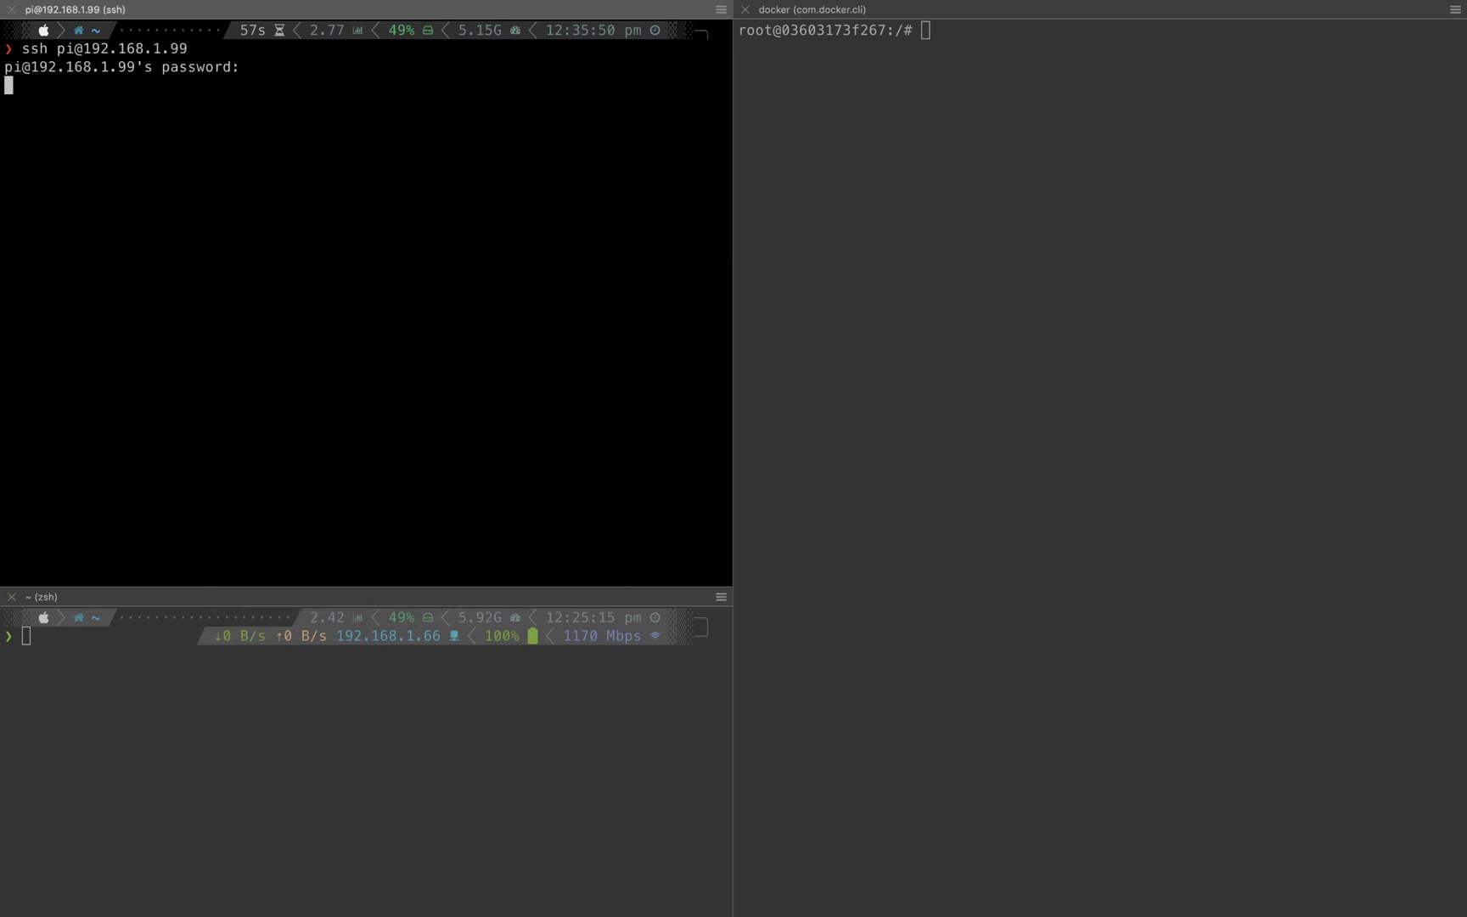
# Change the pi password with passwd, entering current and new passwords, then log out
pyautogui.write('passwd')
pyautogui.press('Return')
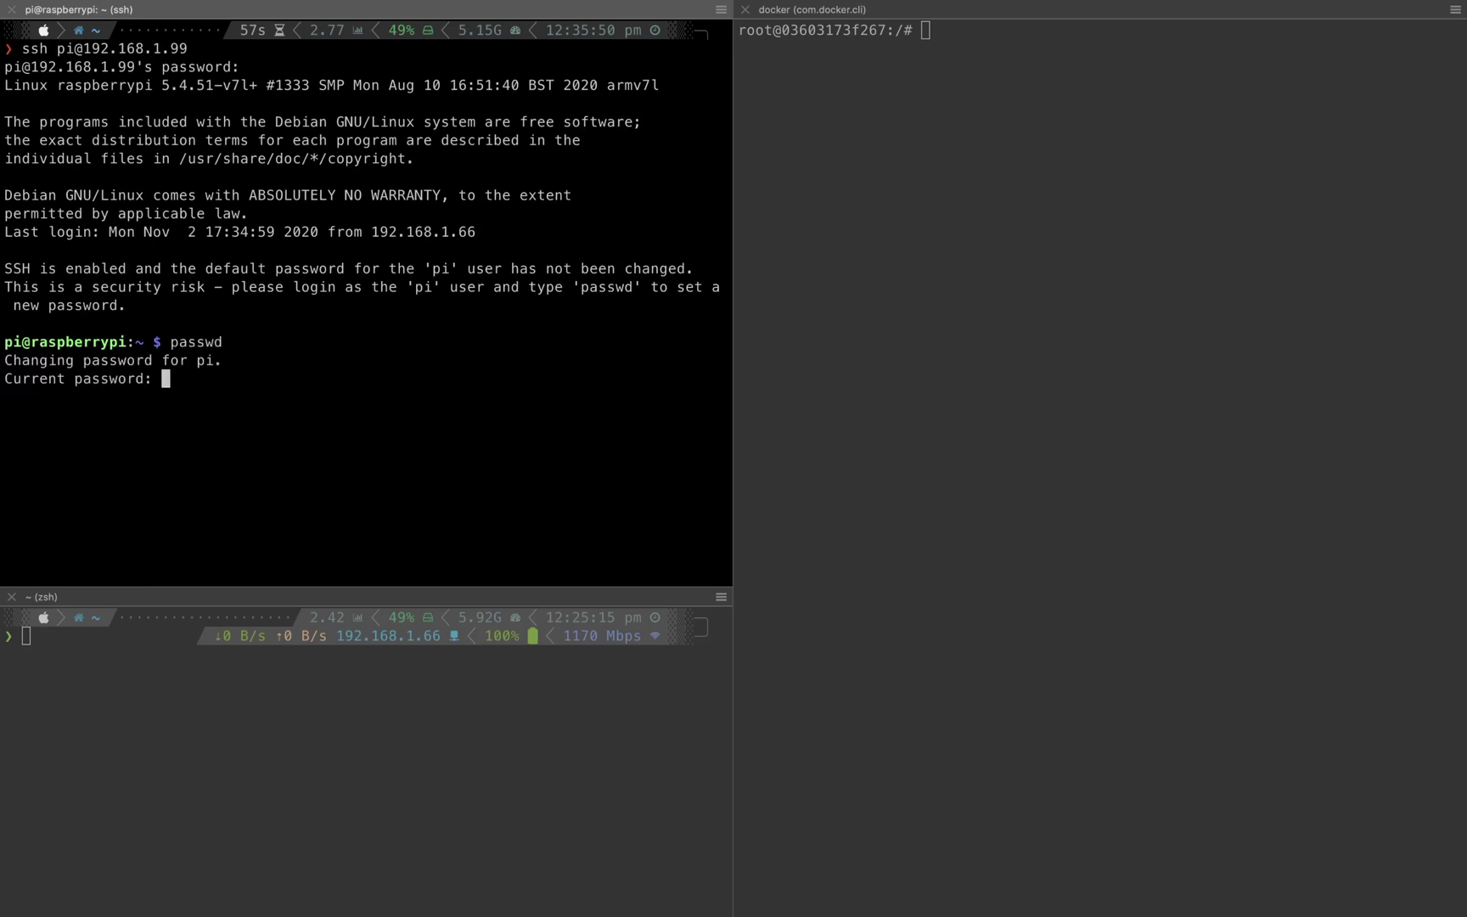
pyautogui.press('Return')
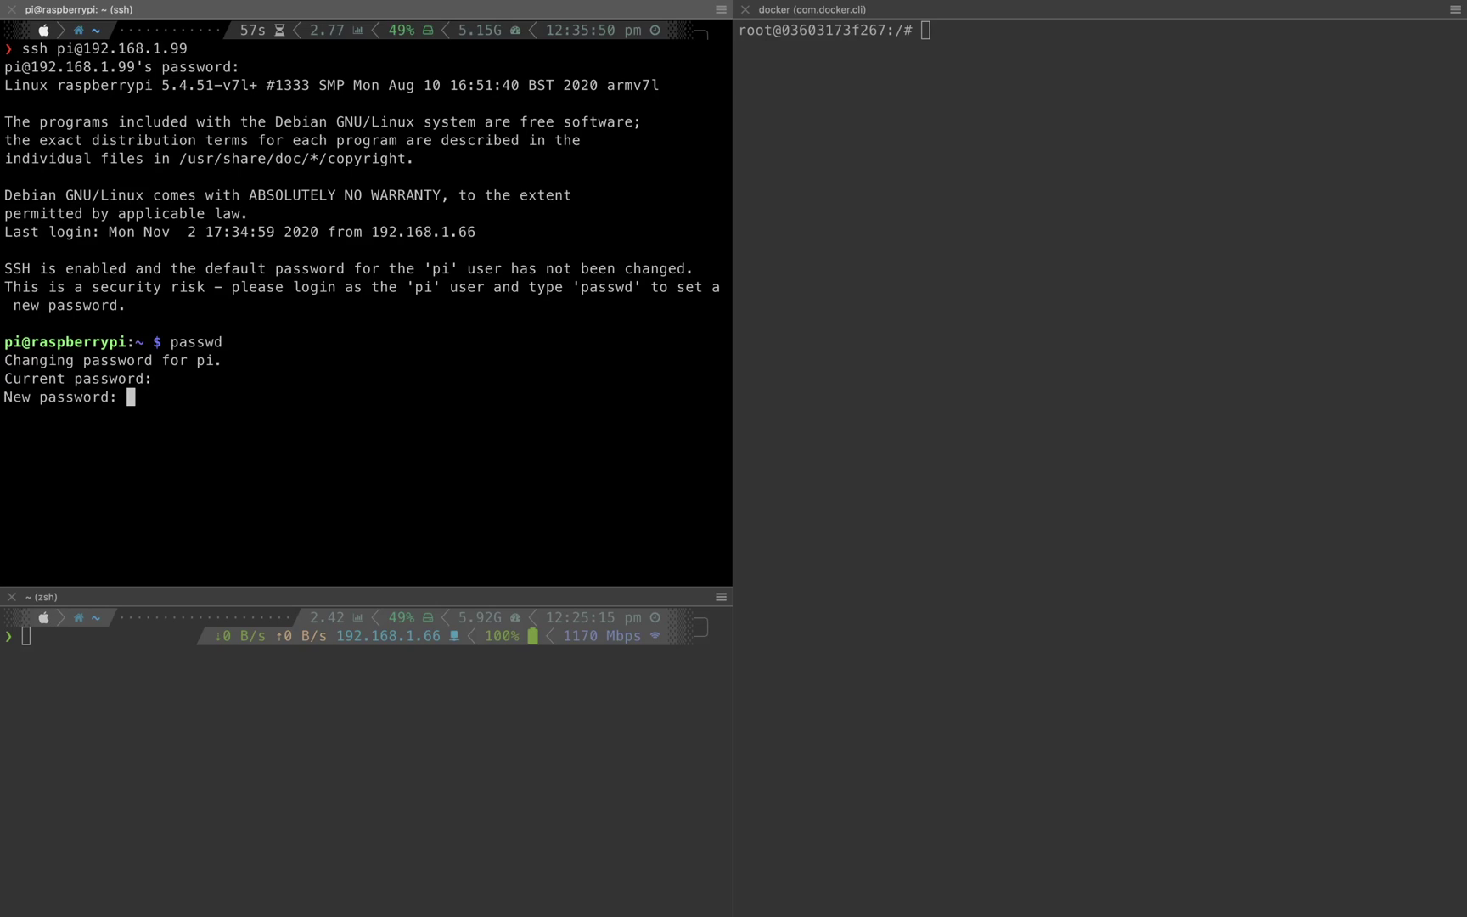
pyautogui.press('Return')
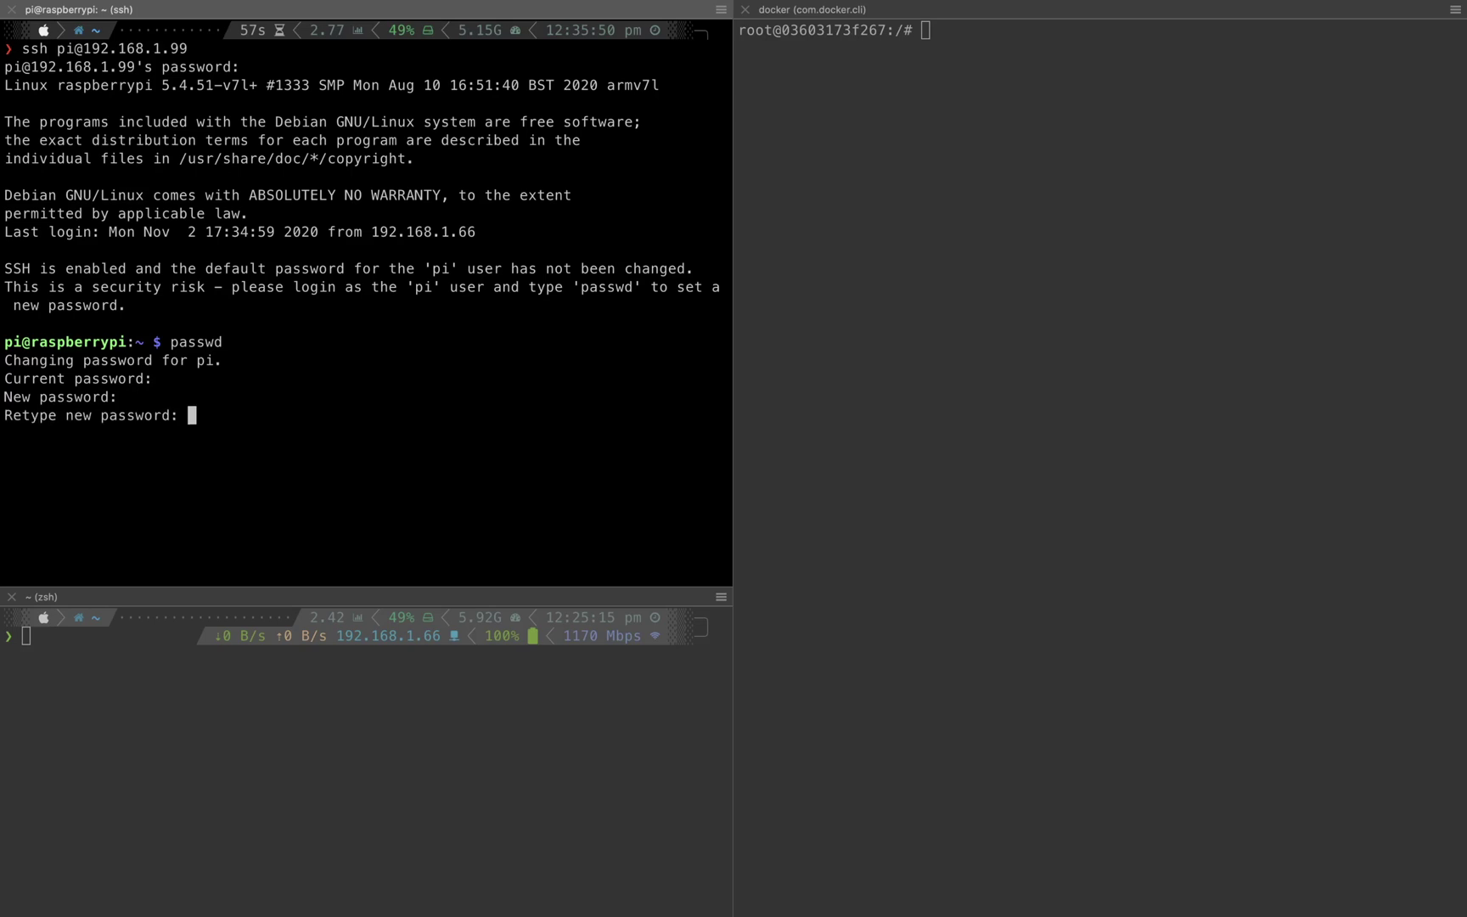
pyautogui.press('Return')
pyautogui.hotkey('ctrl', 'd')
pyautogui.hotkey('ctrl', 'l')
pyautogui.write('s')
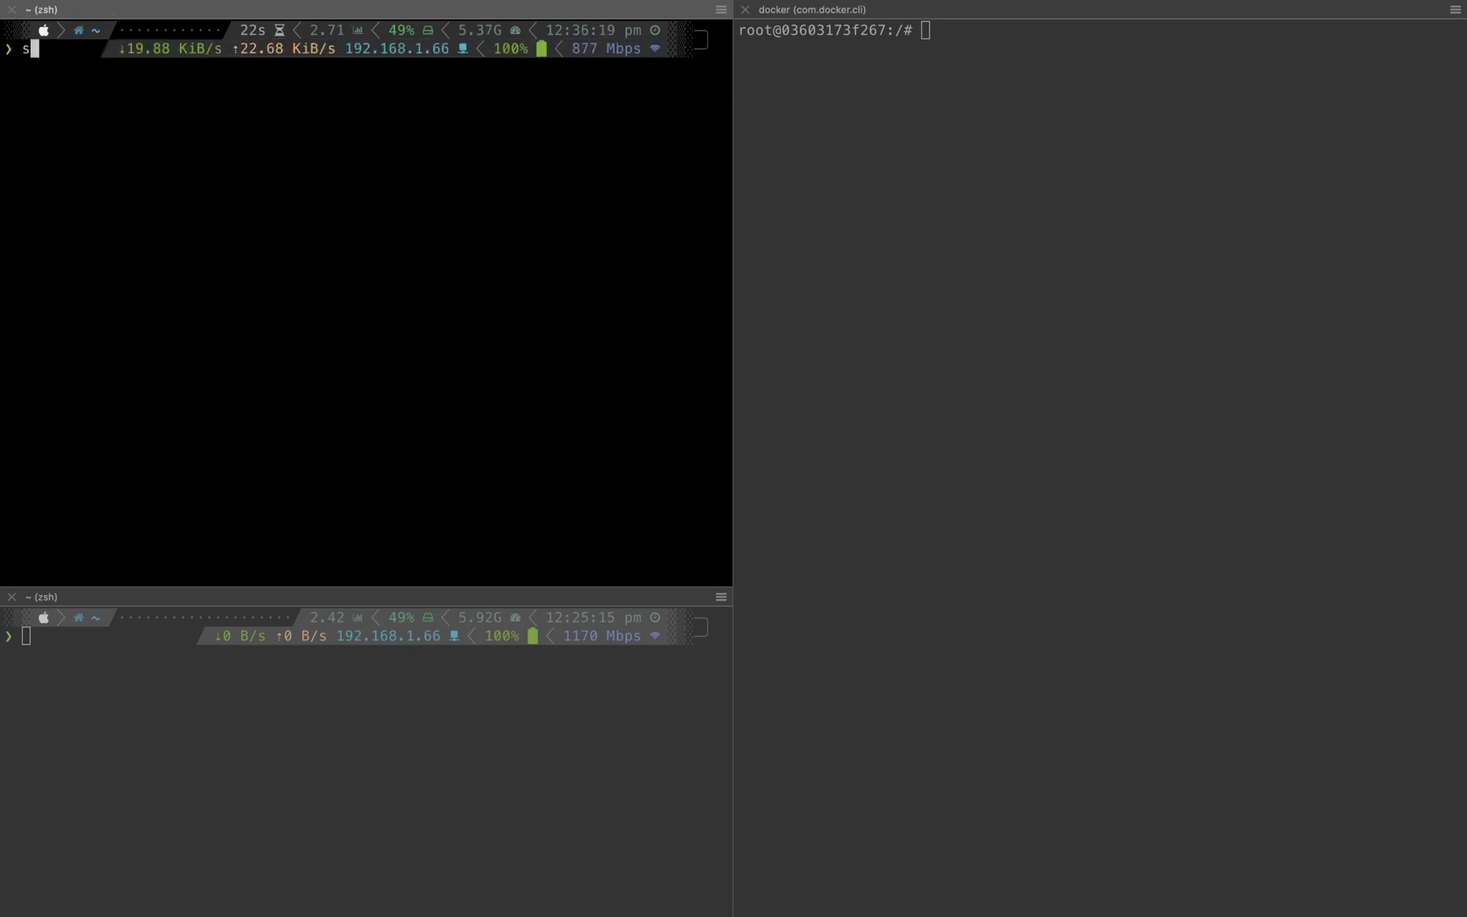
pyautogui.write('sh pi@192.168.1')
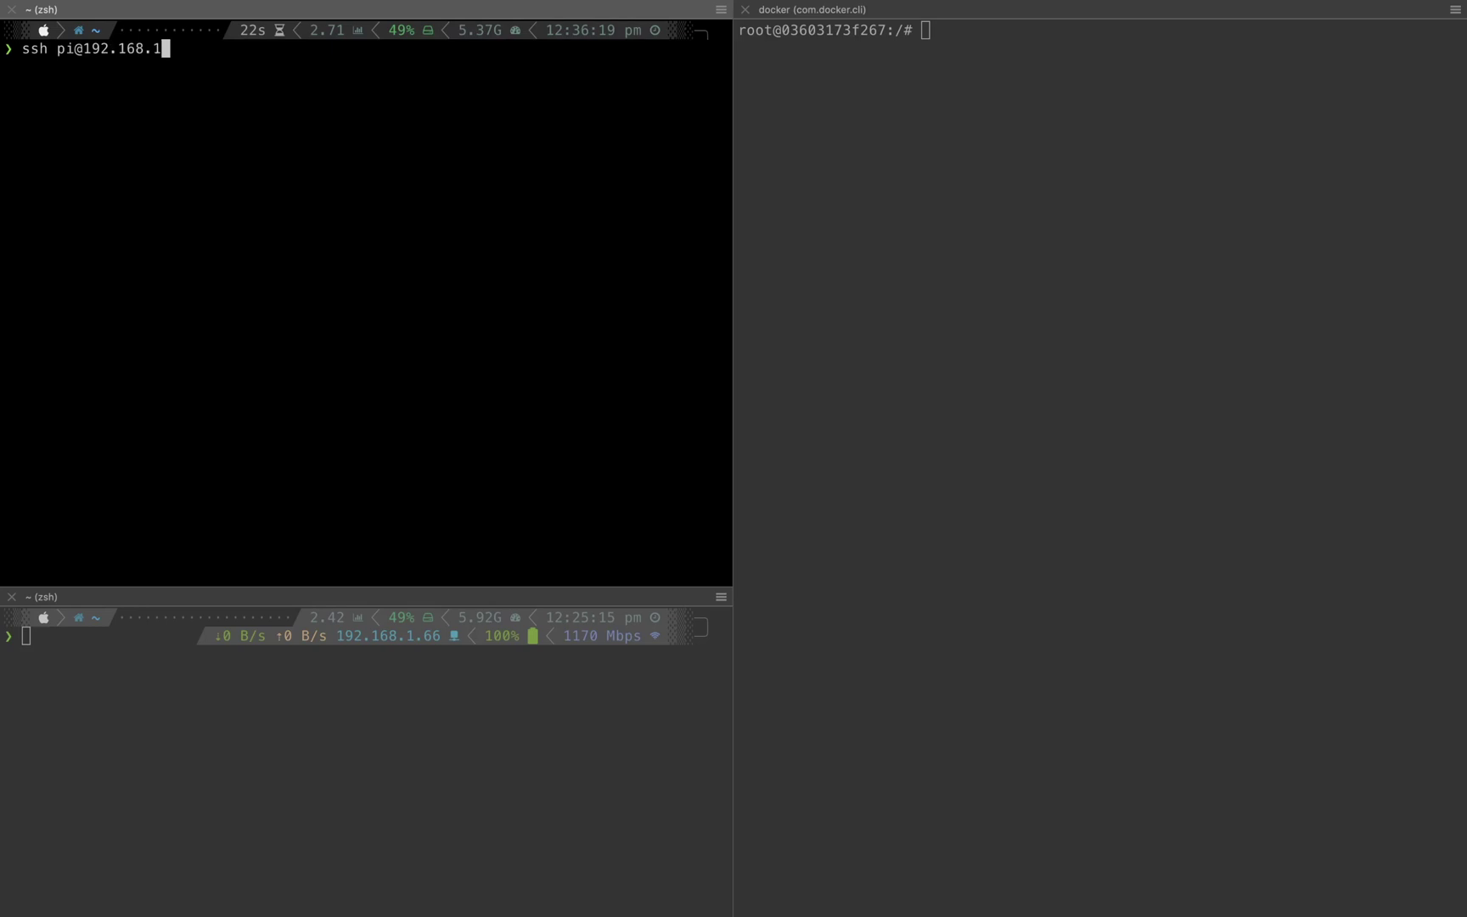
pyautogui.write('.99')
pyautogui.press('Return')
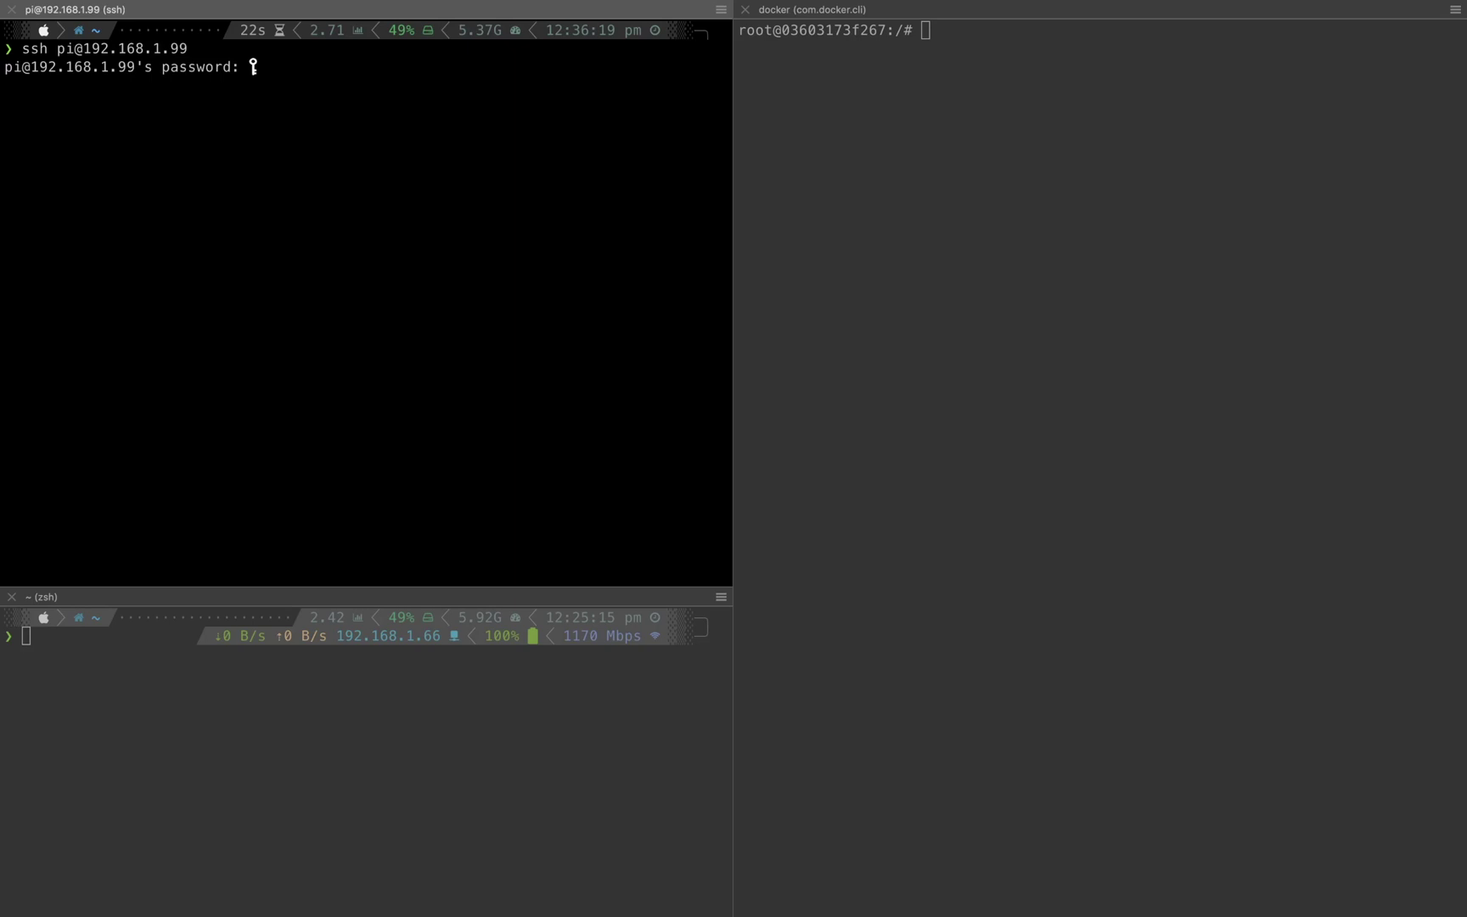
pyautogui.press('Return')
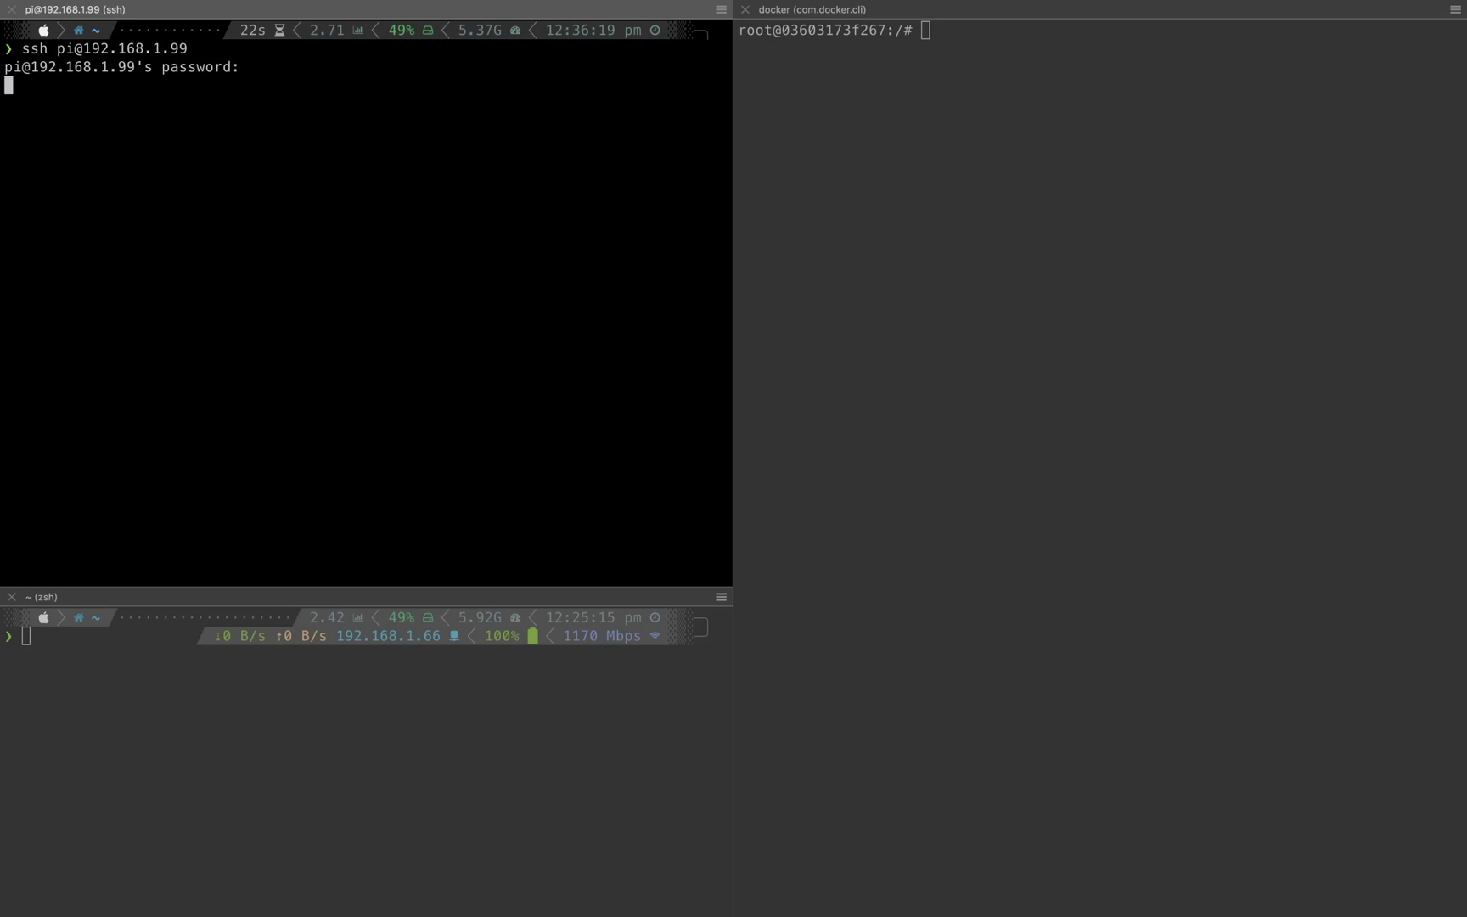